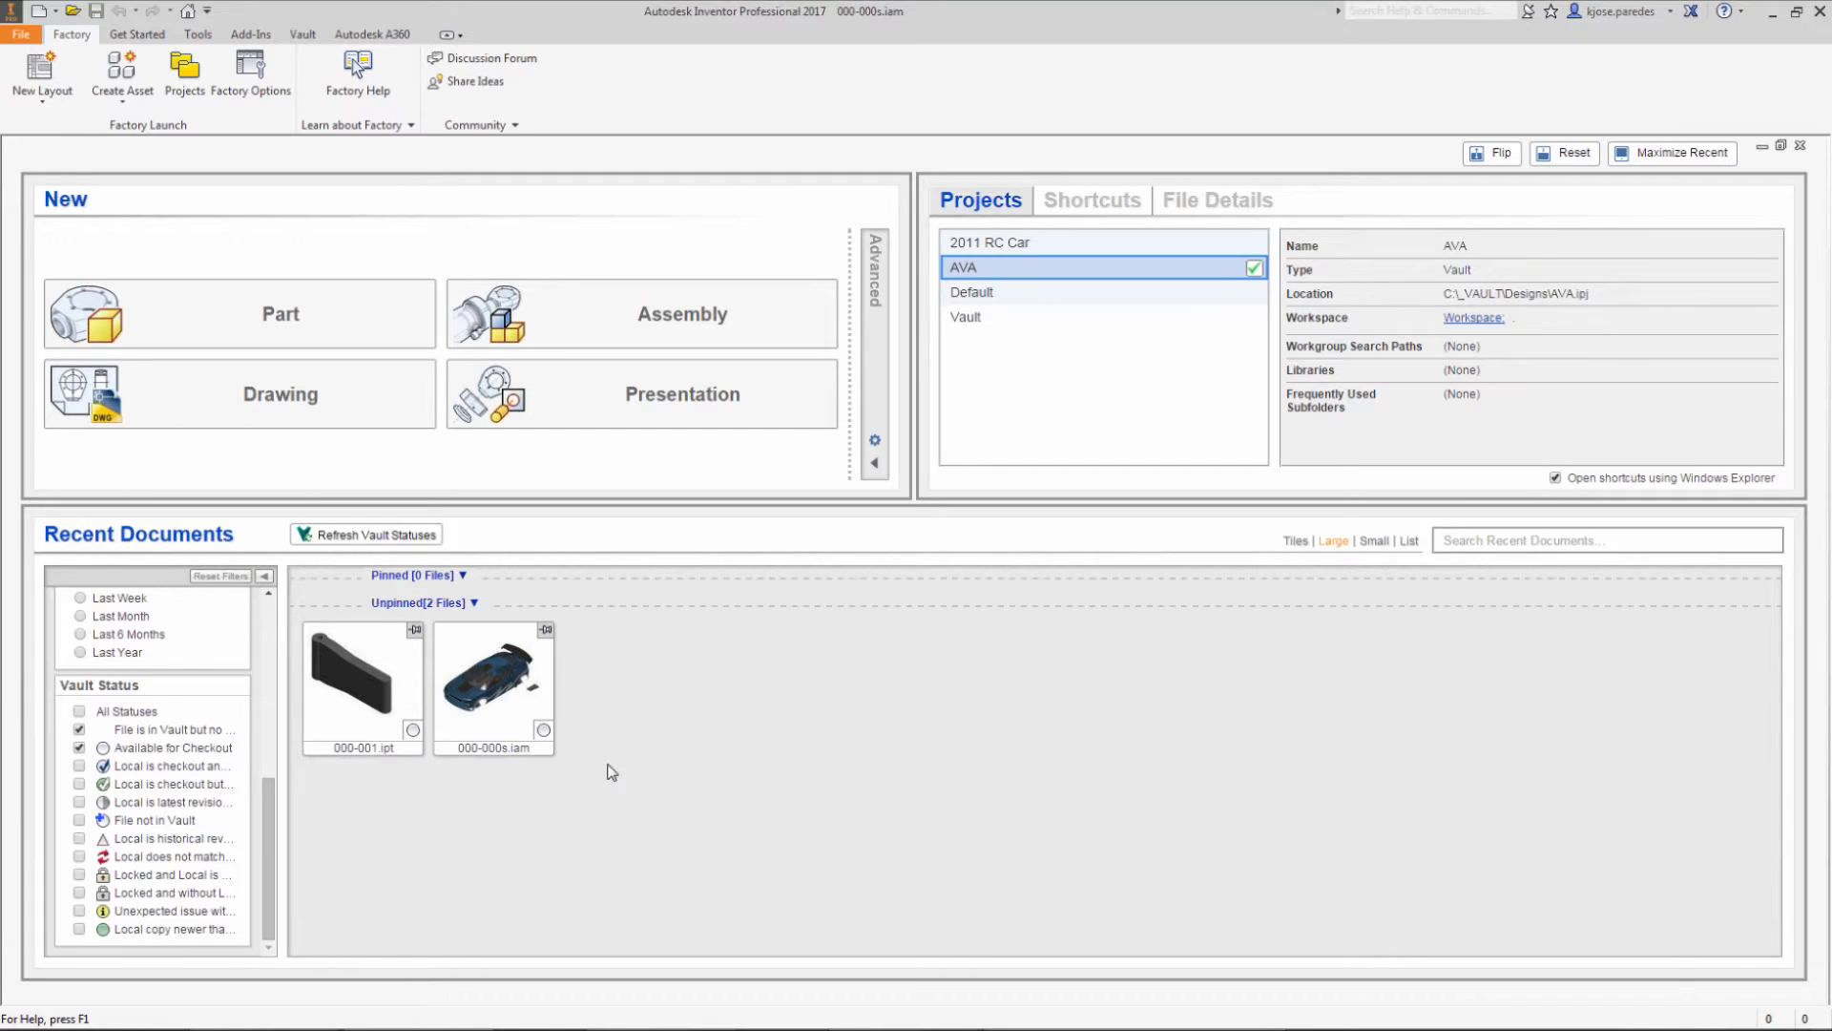
# Step: Include files not in the vault in the recent documents' Vault Status filter and refresh the vault statuses
pyautogui.moveTo(546, 731)
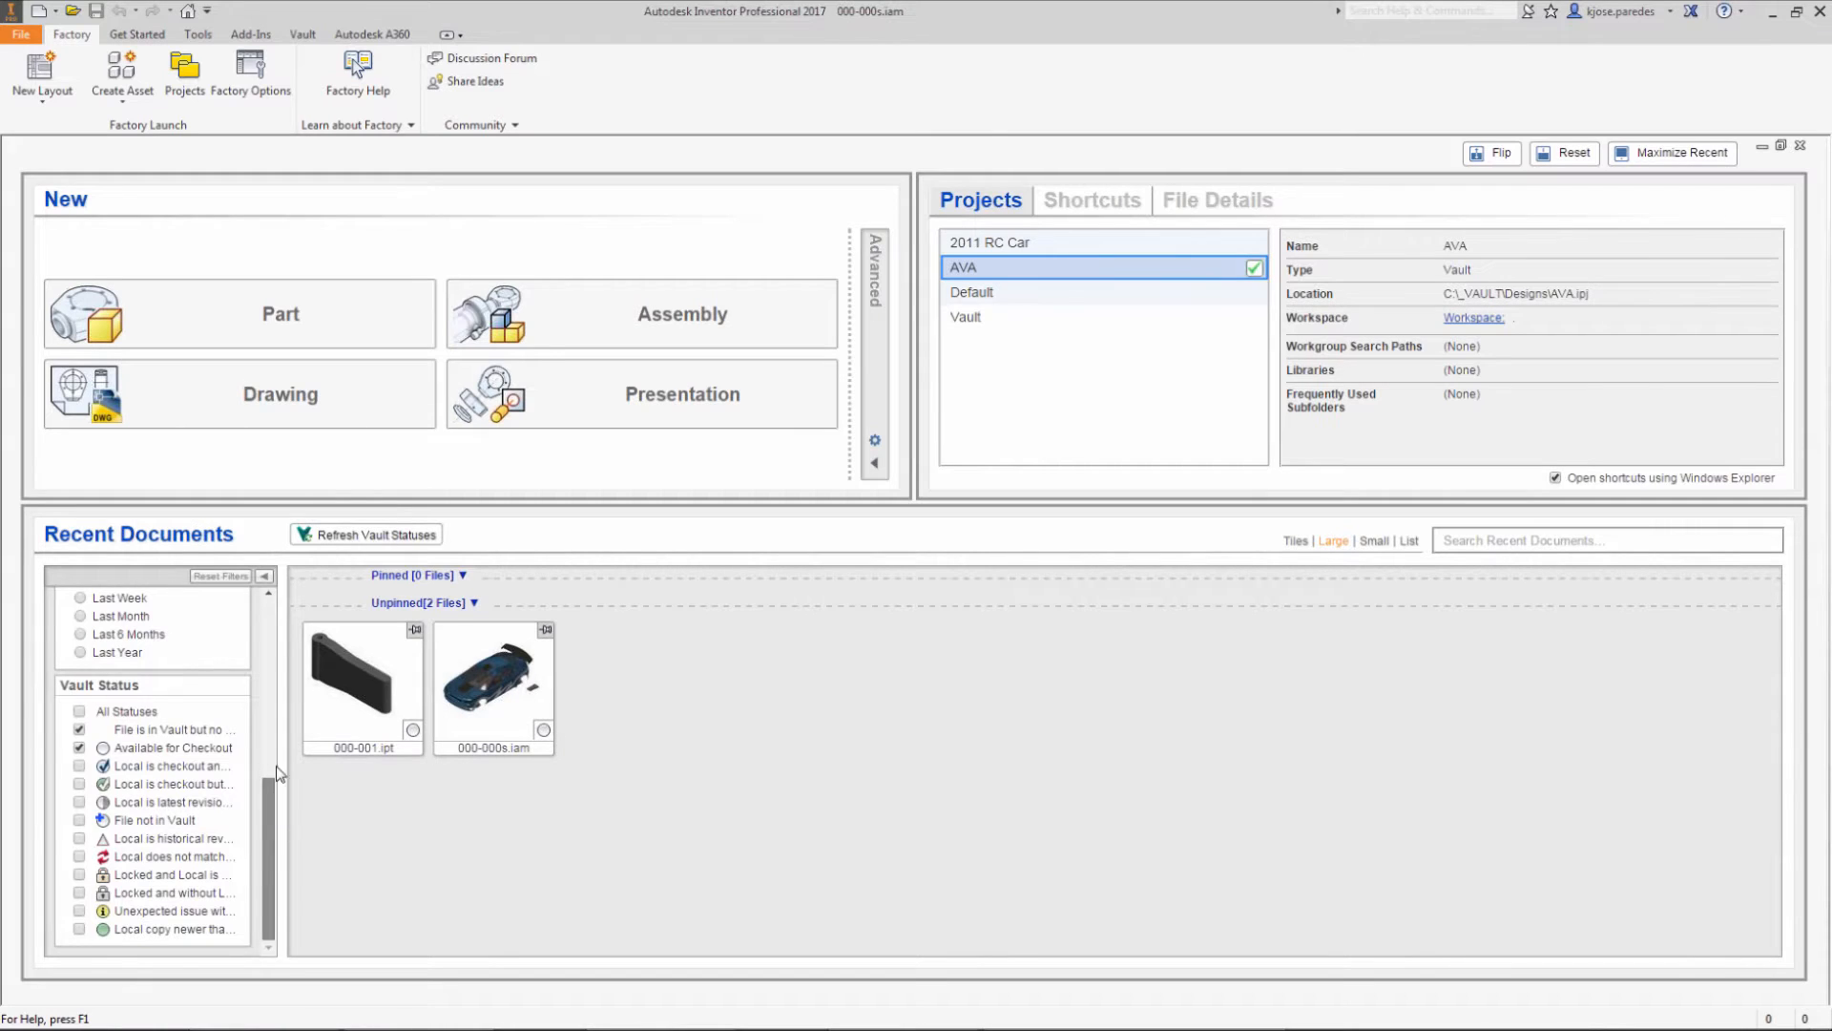
pyautogui.moveTo(272, 771); pyautogui.dragTo(278, 623)
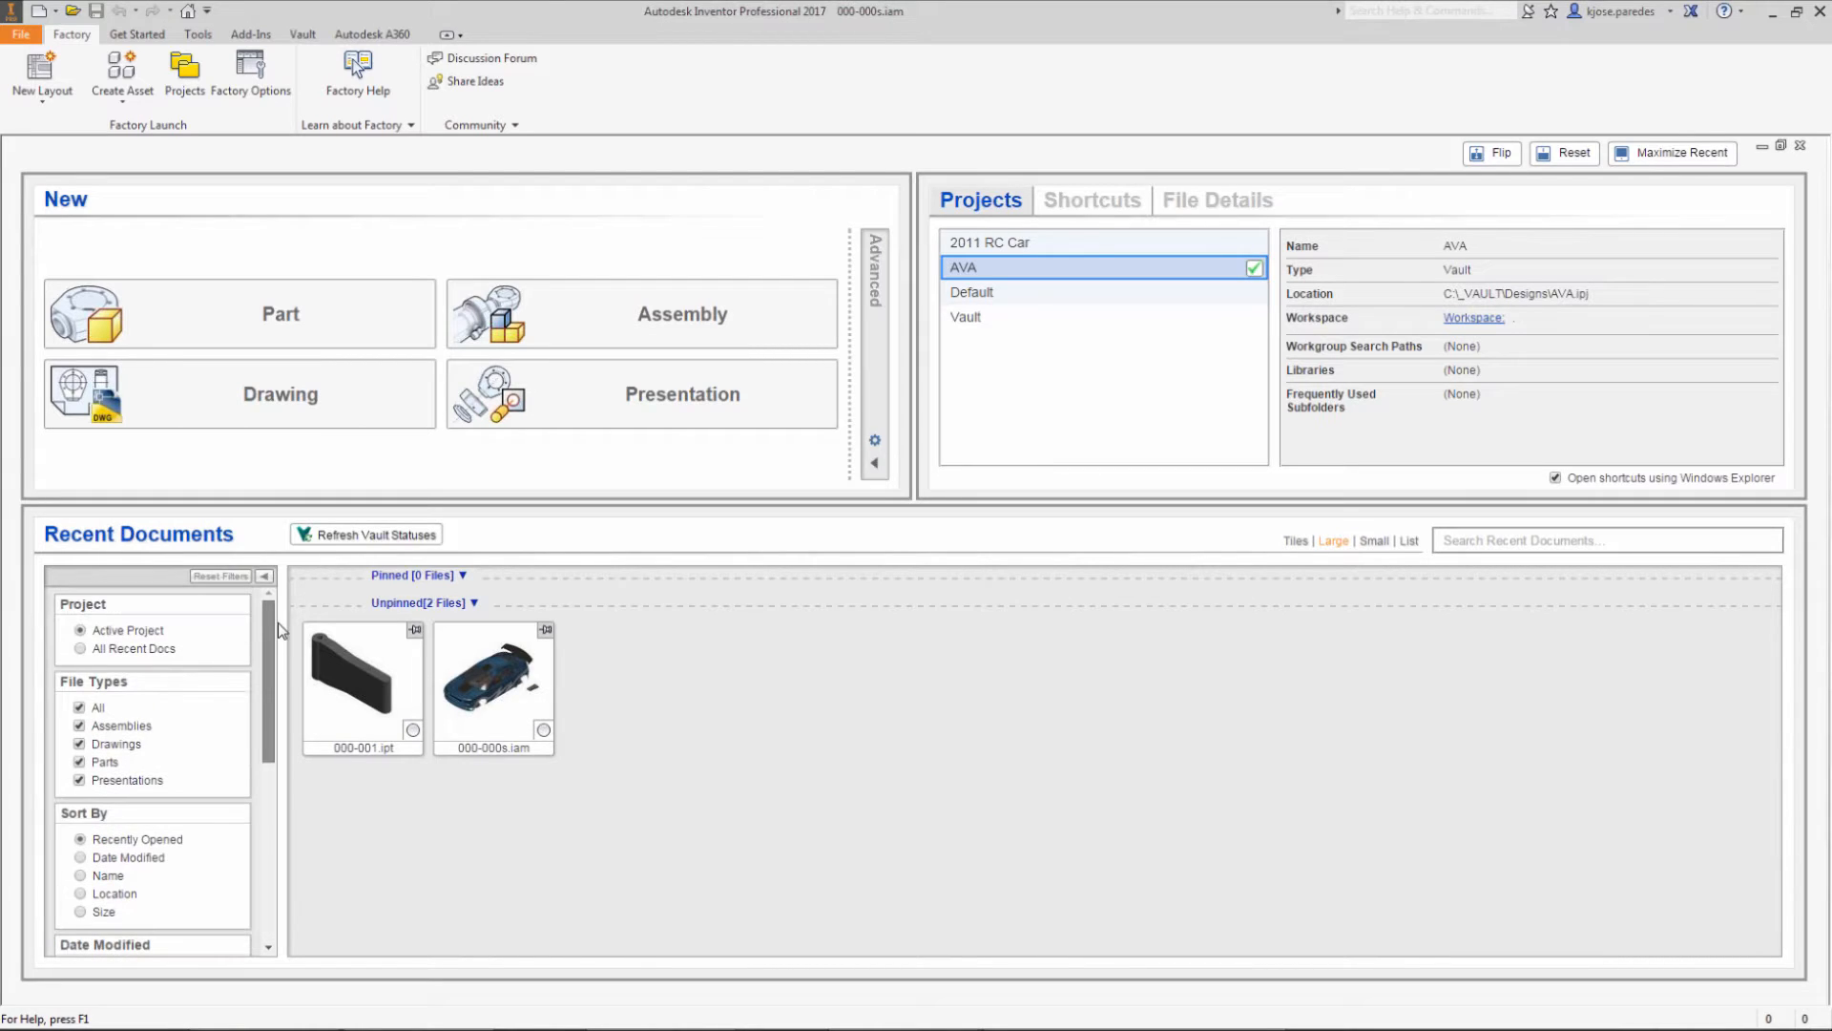
pyautogui.moveTo(278, 685); pyautogui.dragTo(252, 922)
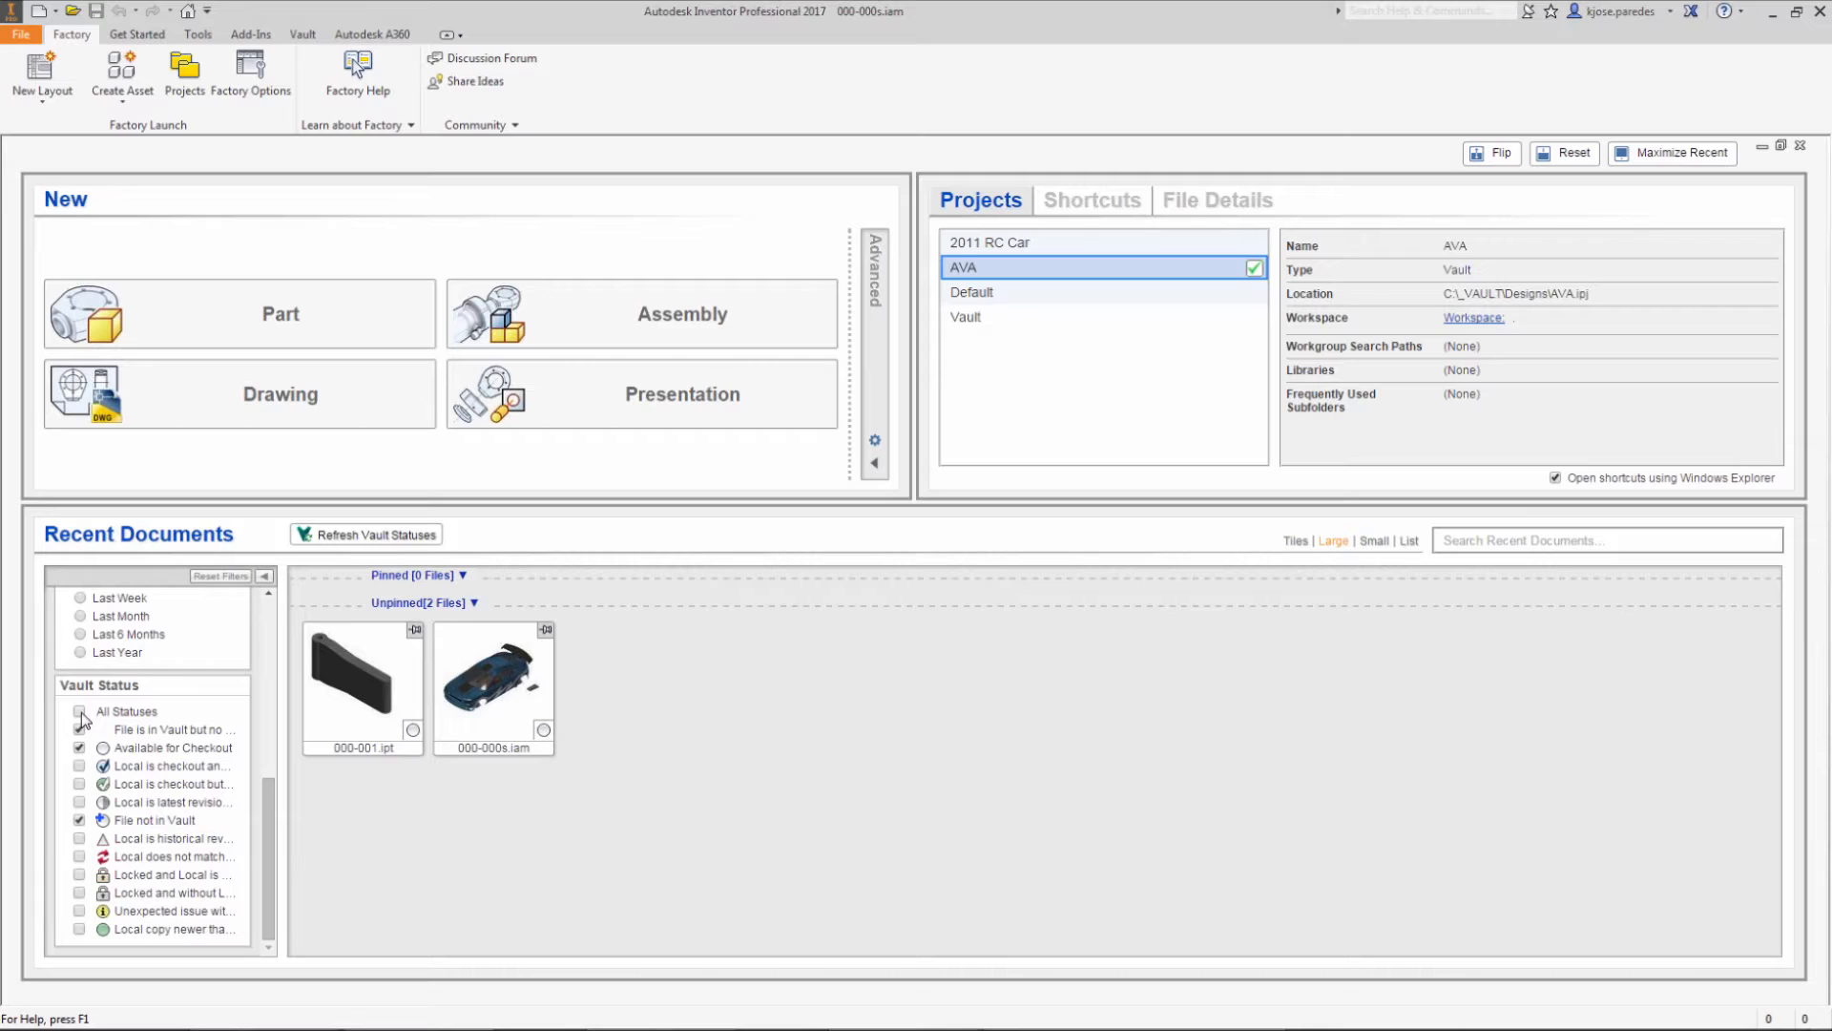
pyautogui.click(78, 783)
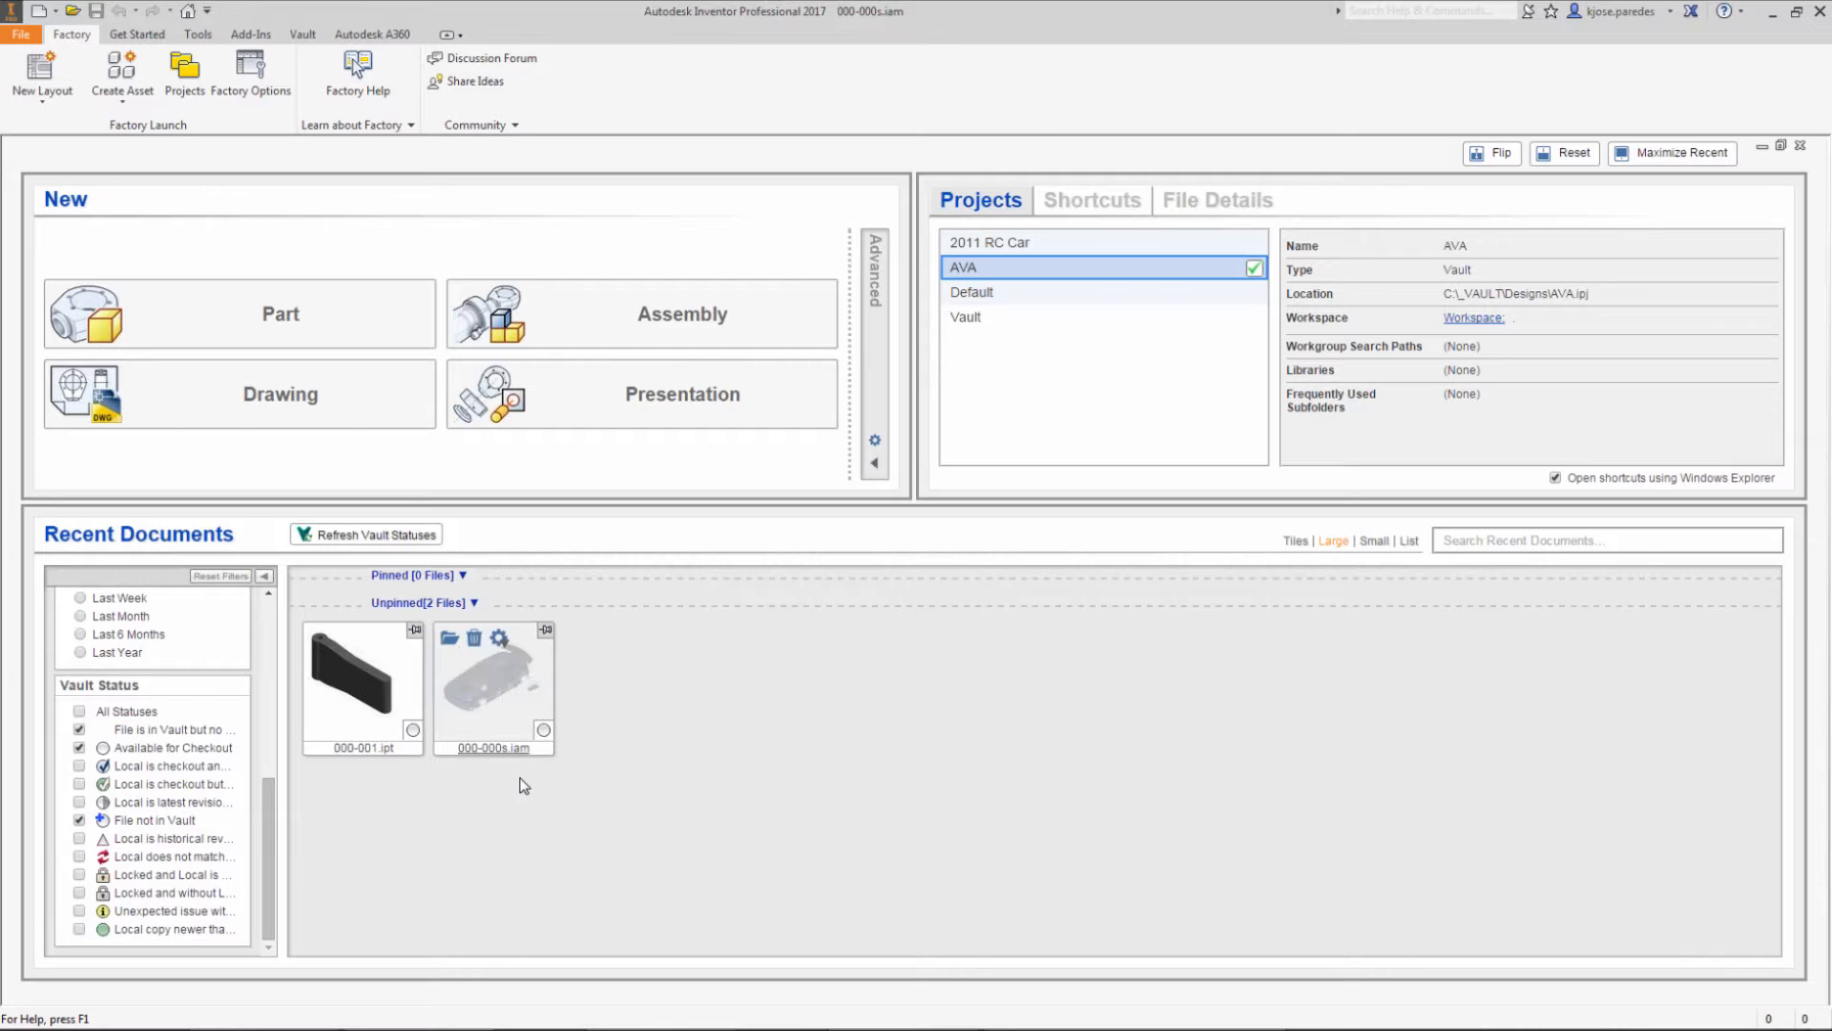
pyautogui.moveTo(442, 630)
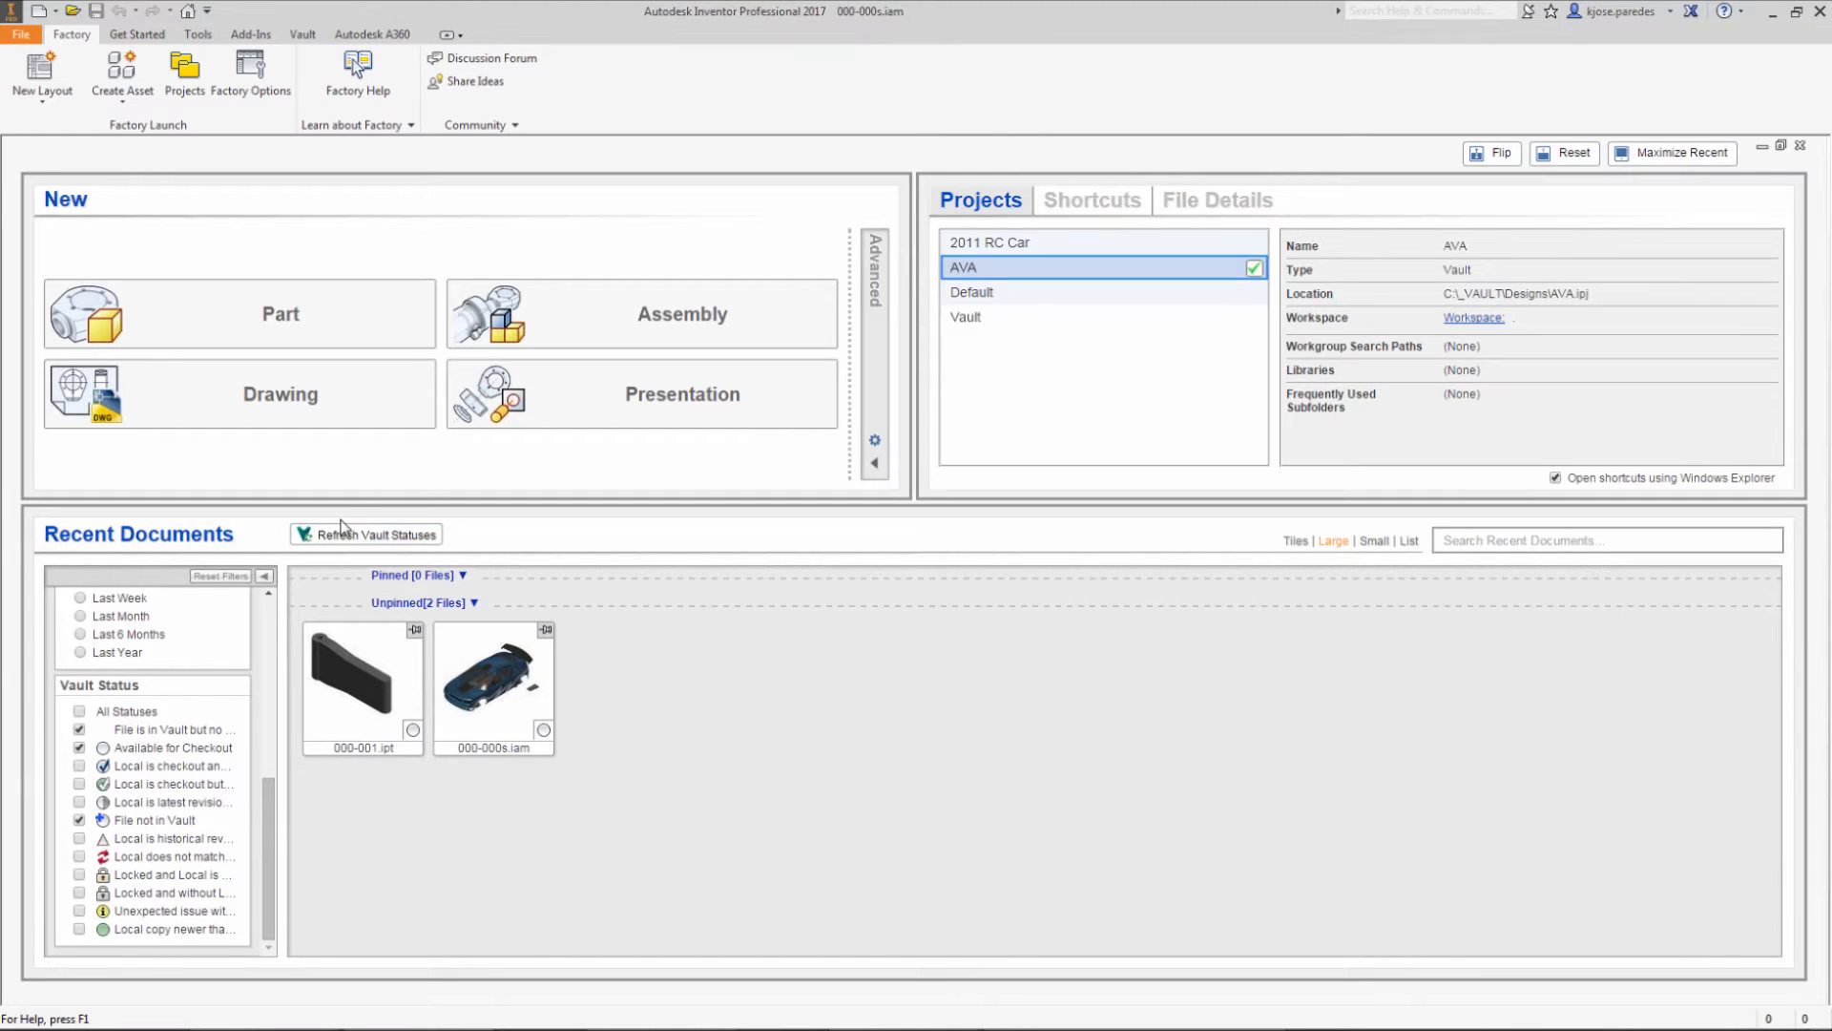
pyautogui.click(407, 538)
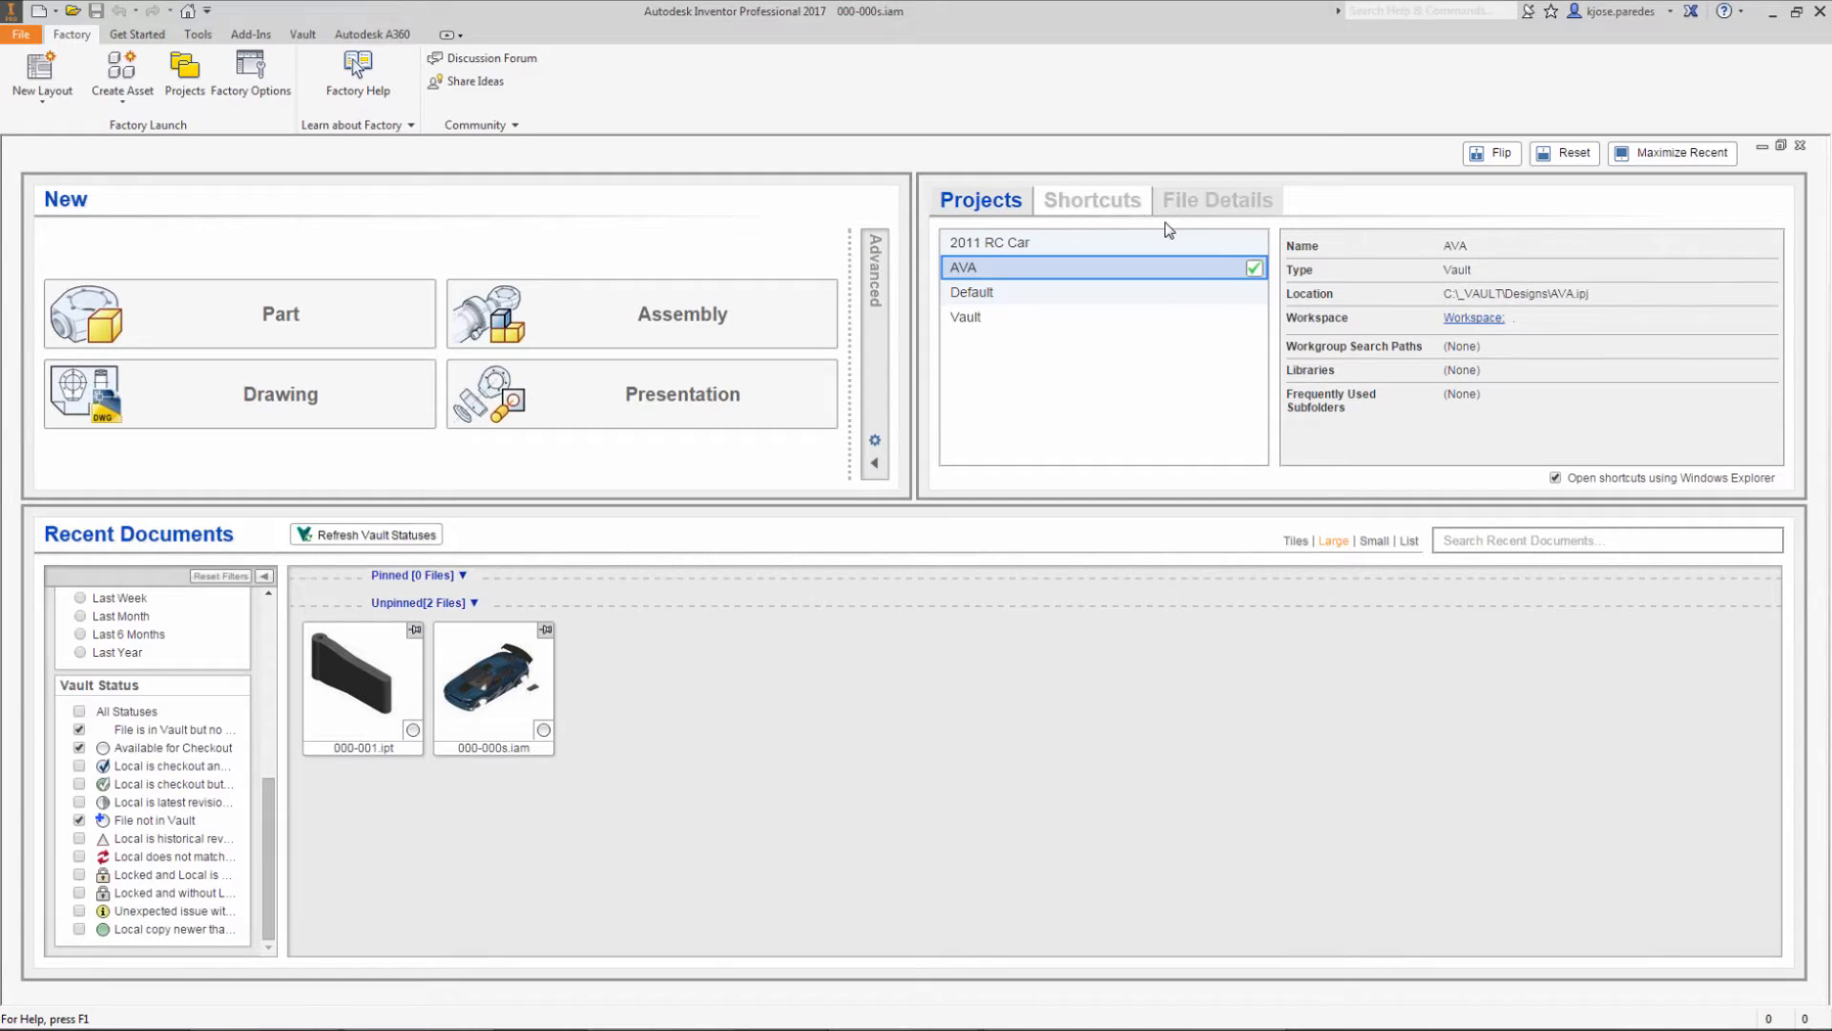
pyautogui.hotkey('alt', 'Tab')
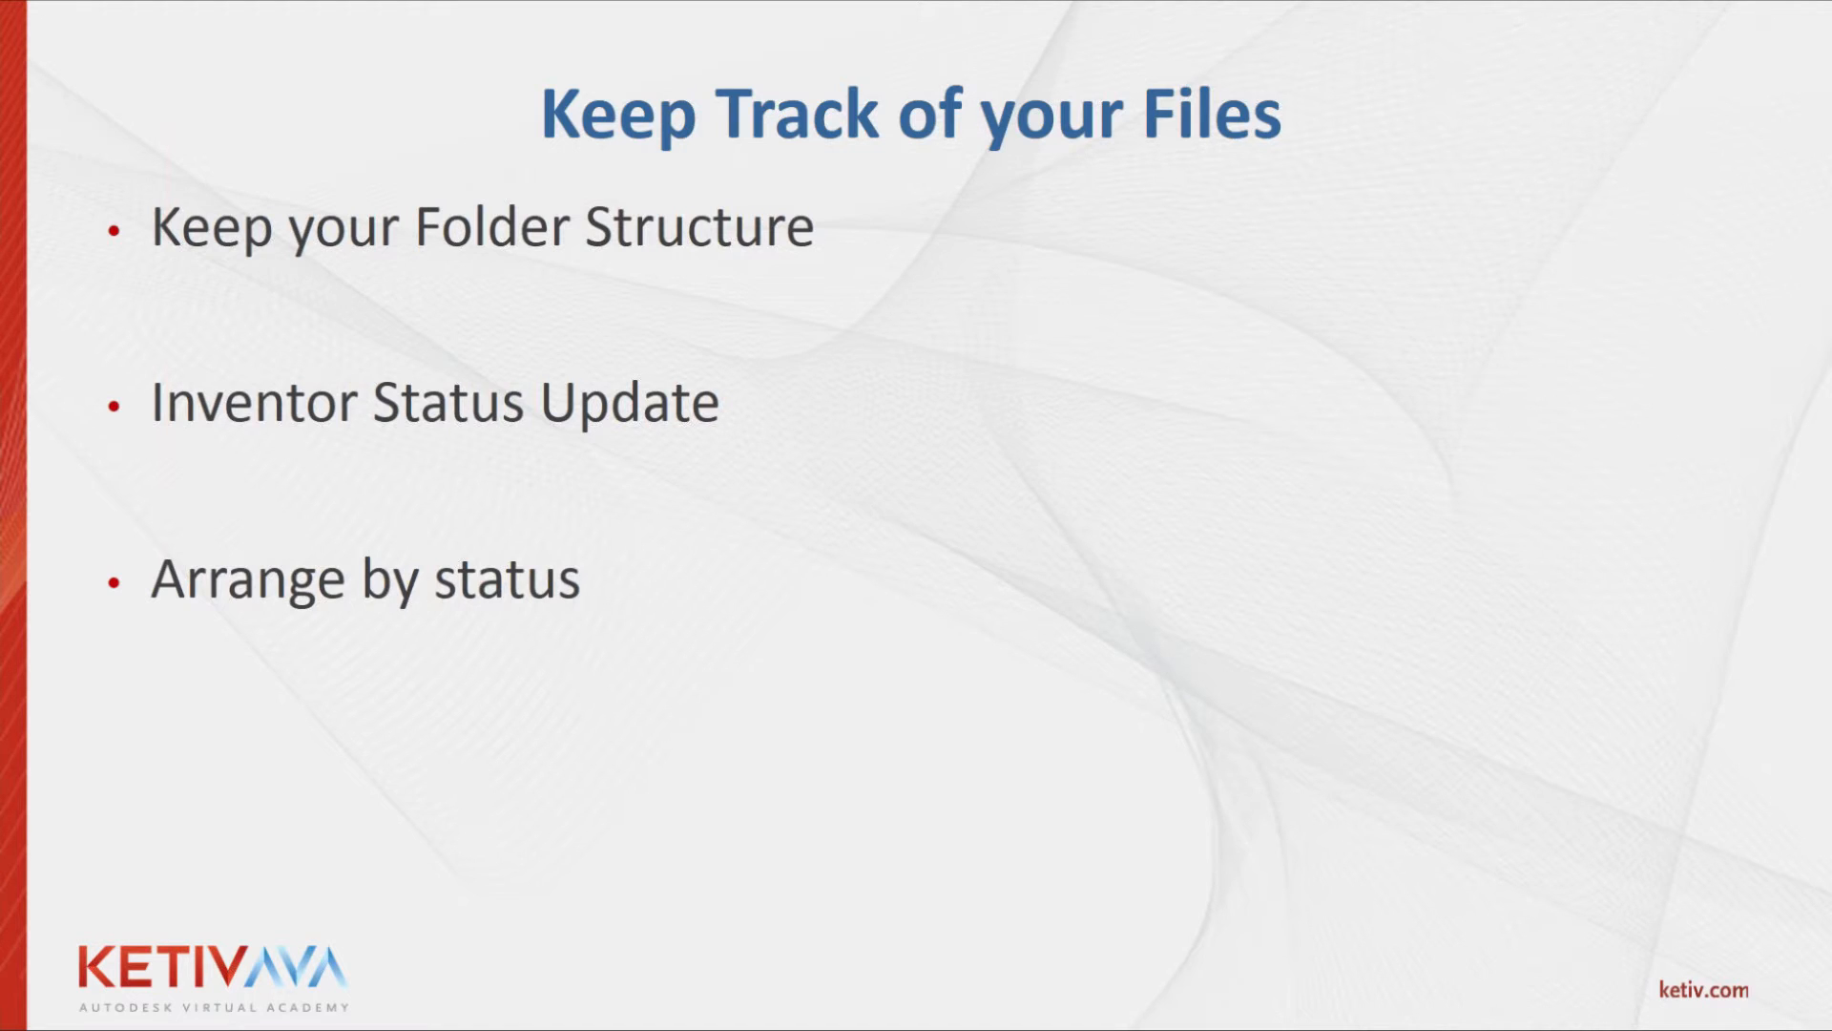
pyautogui.press('Right')
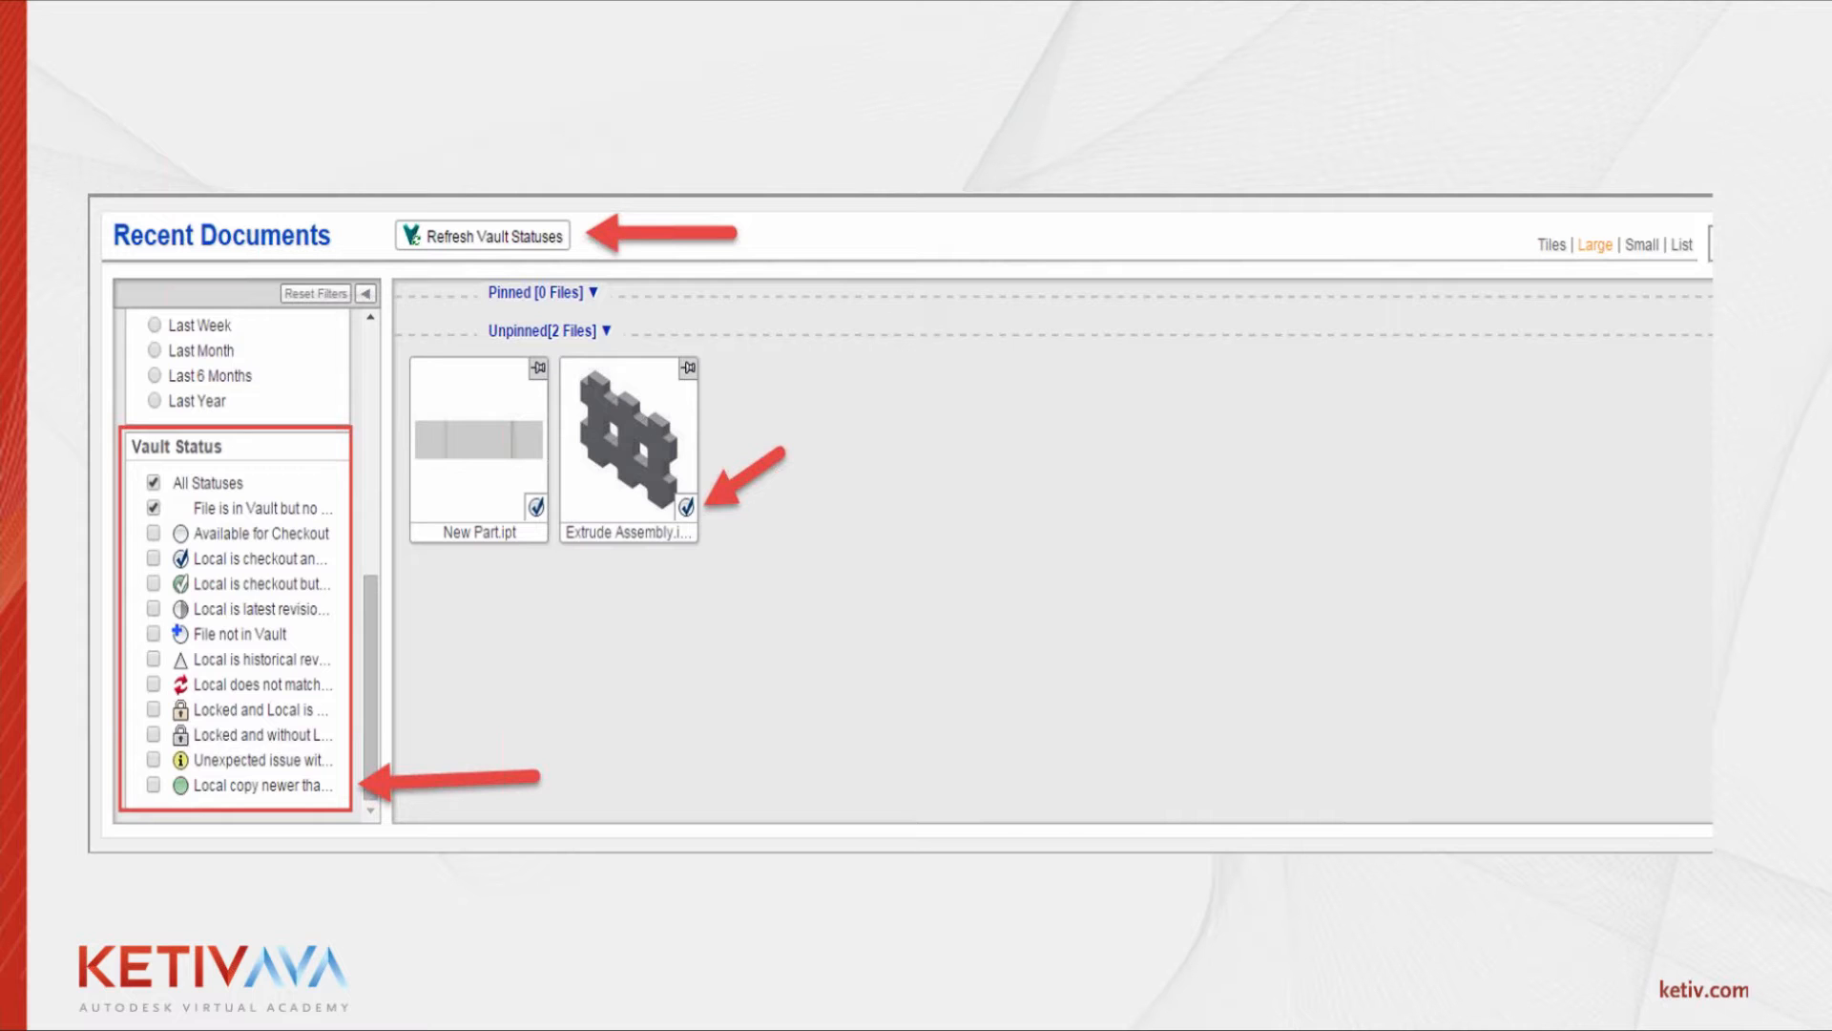
pyautogui.press('Right')
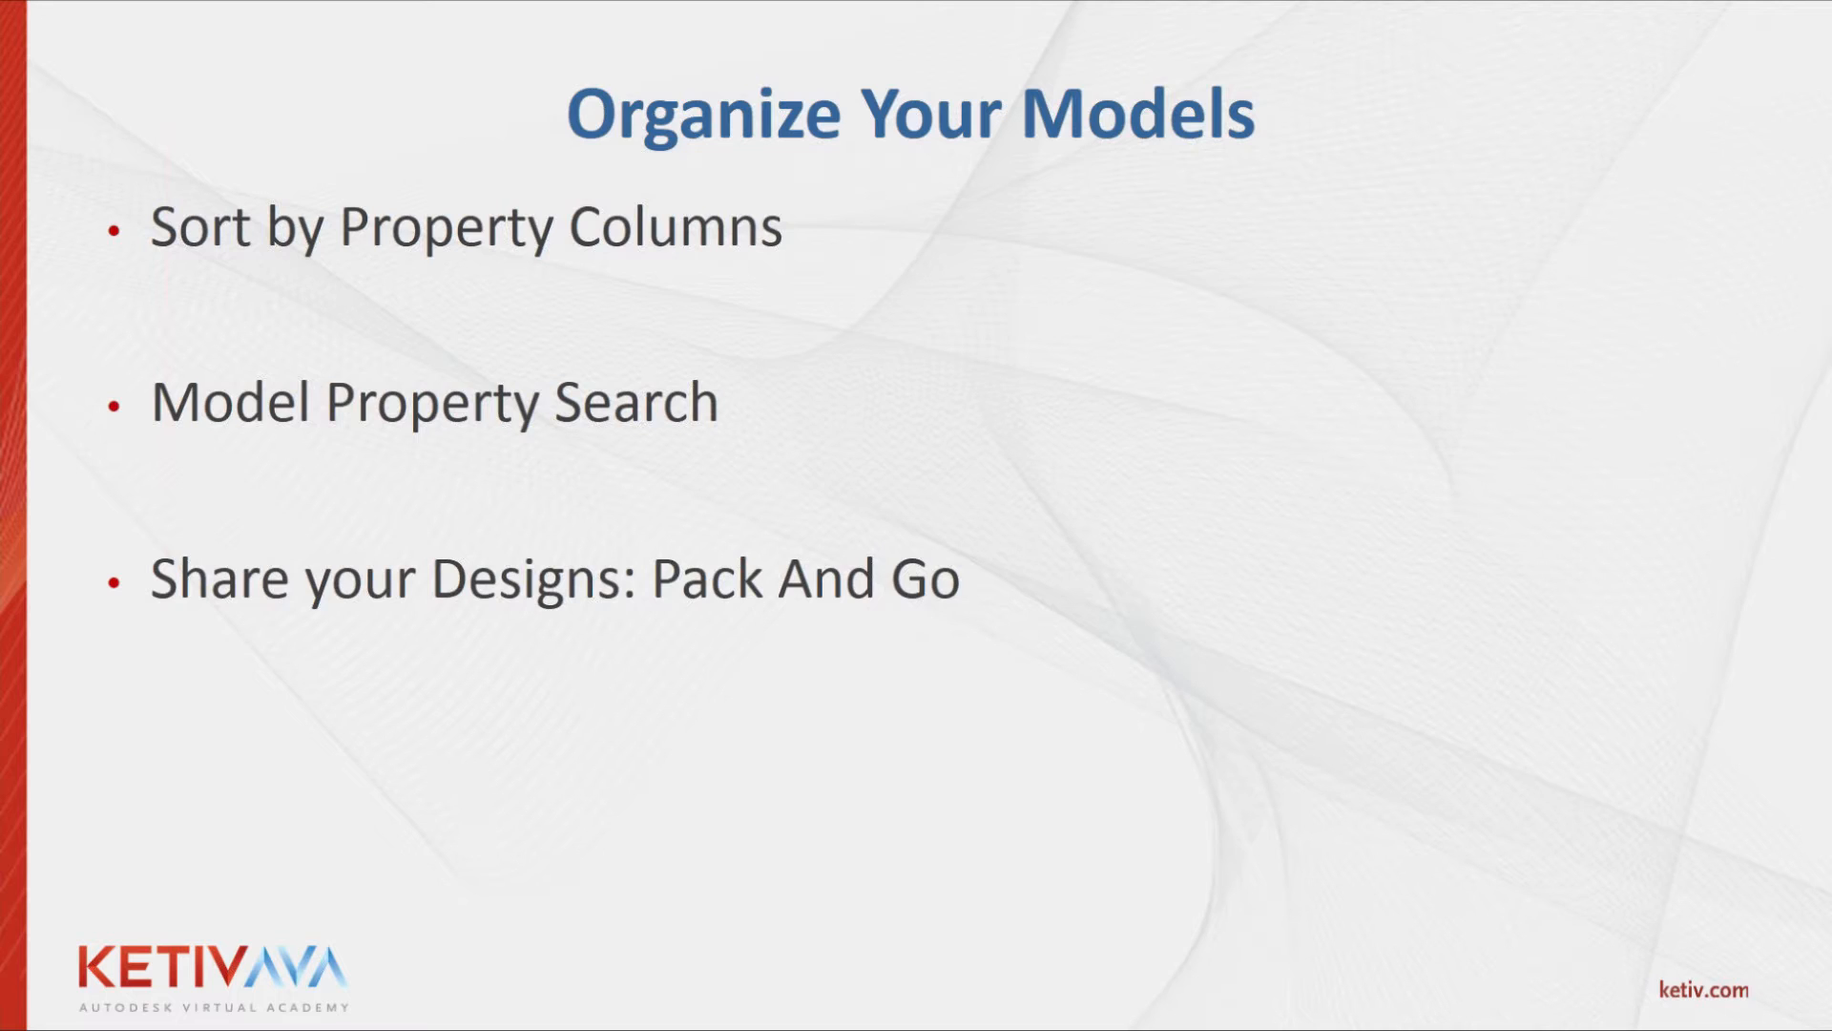
pyautogui.hotkey('alt', 'Tab')
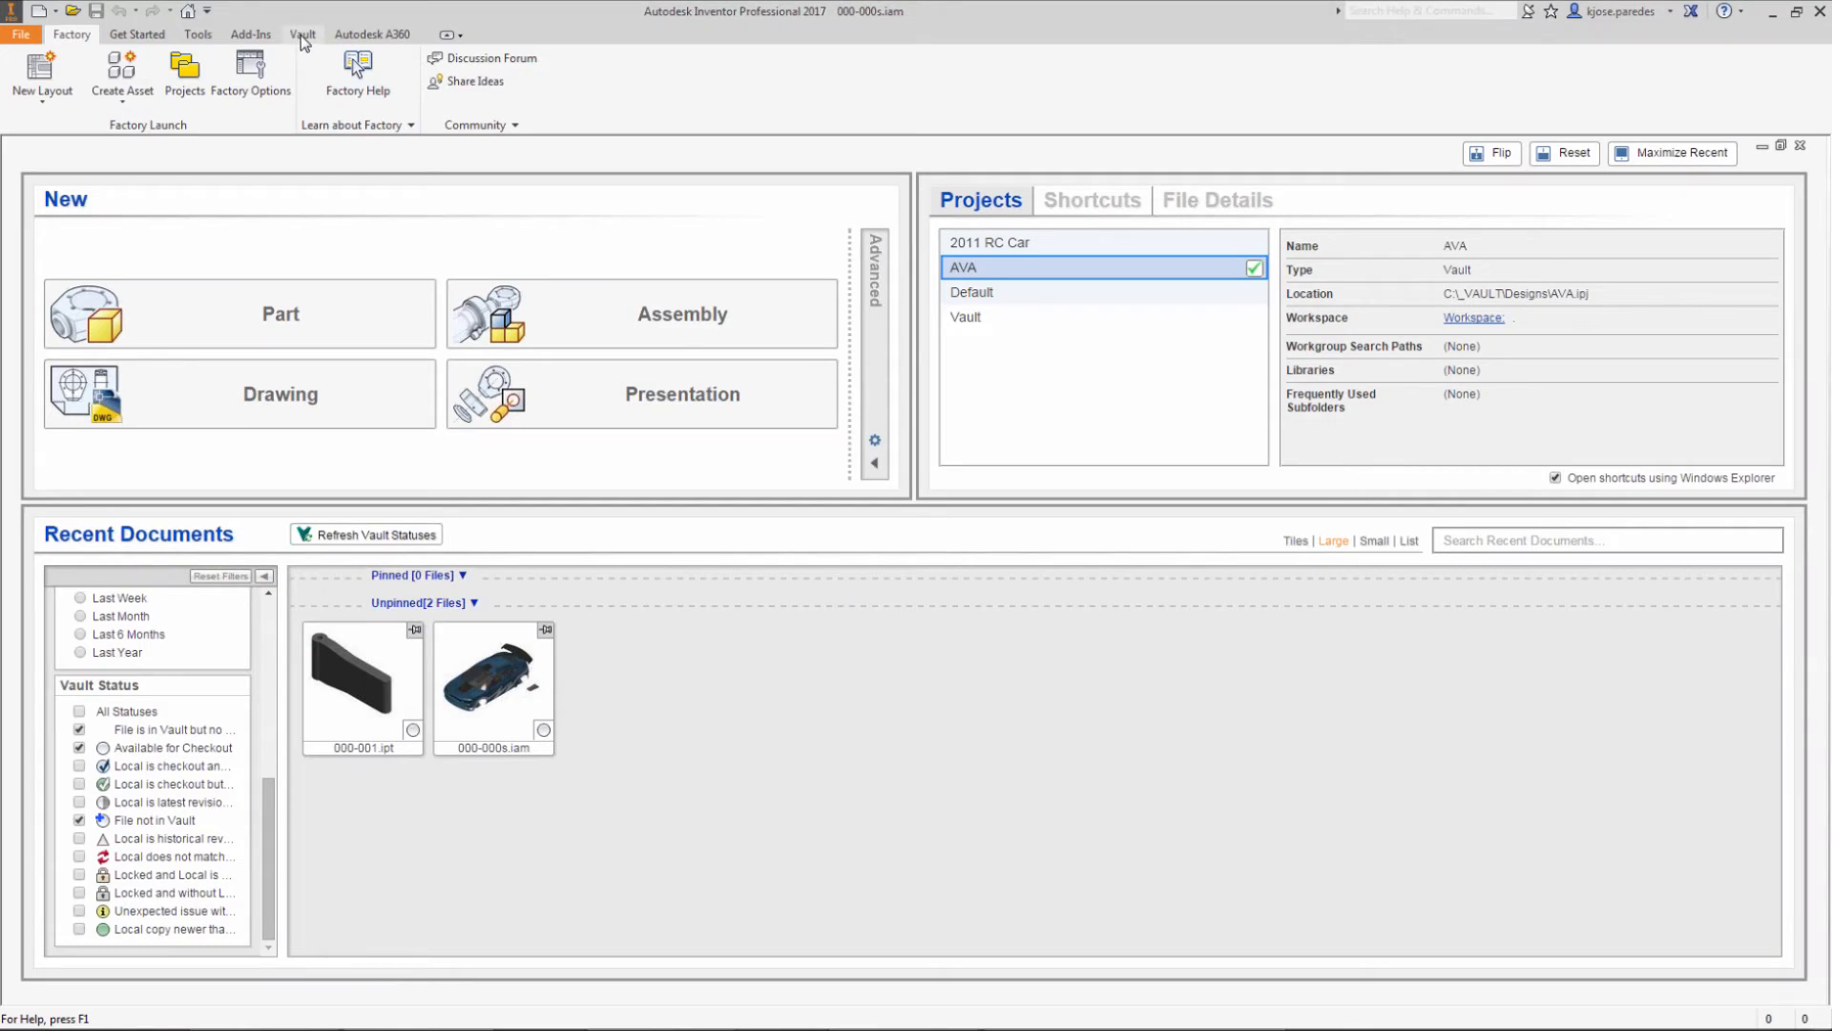
# Step: In the vault file selection dialog, place the Version column after Revision and review the property search and saved search options
pyautogui.click(310, 32)
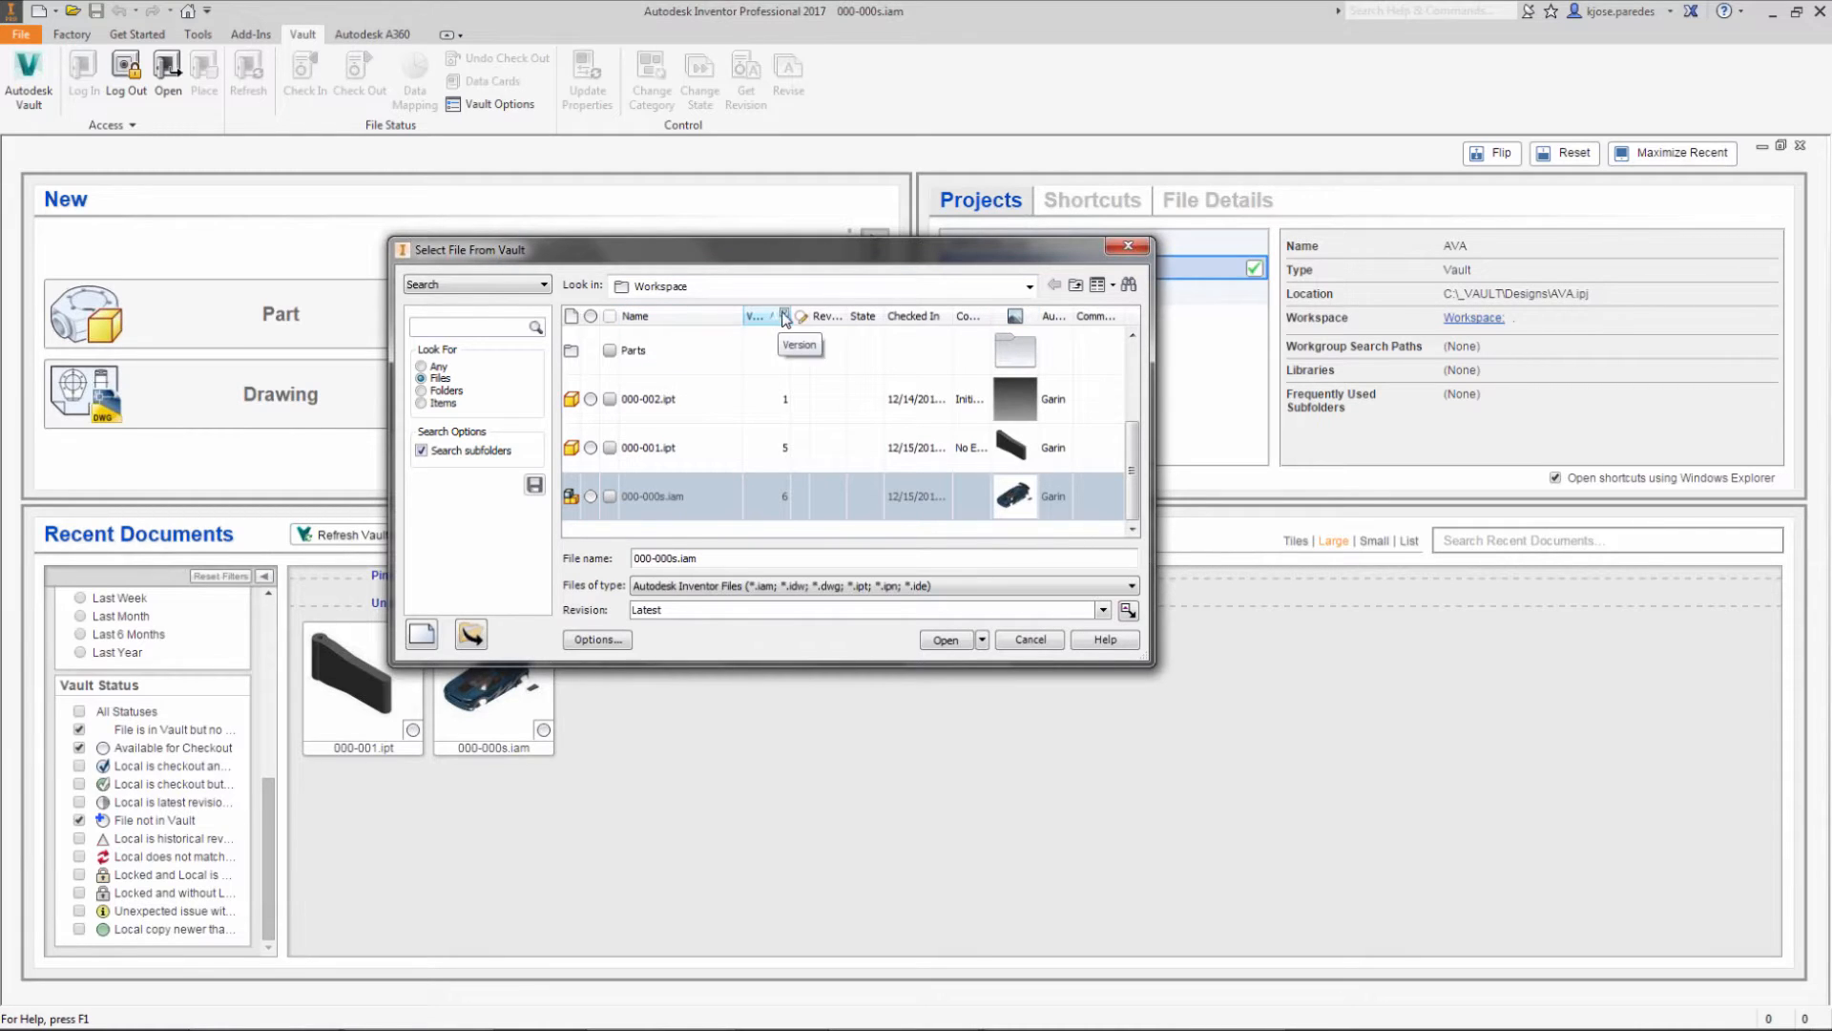
pyautogui.moveTo(788, 315)
pyautogui.mouseDown()
pyautogui.moveTo(833, 315)
pyautogui.moveTo(754, 316)
pyautogui.mouseUp()
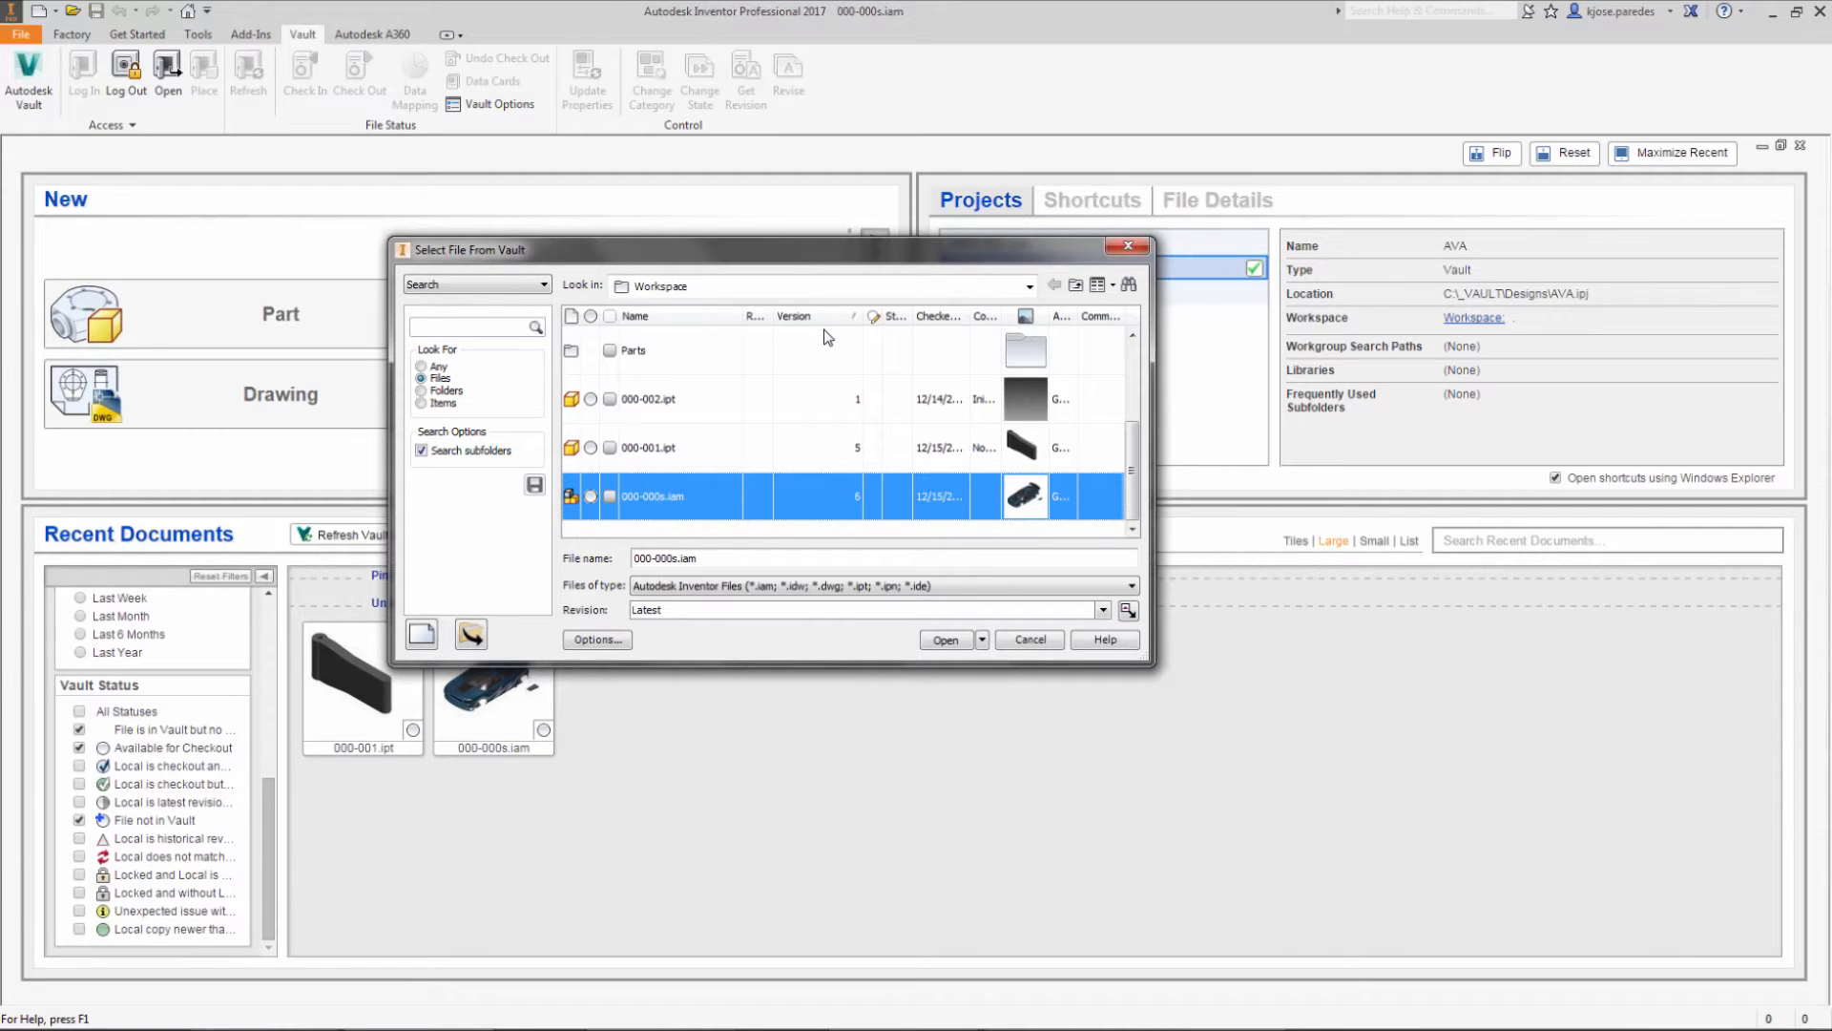
pyautogui.click(522, 318)
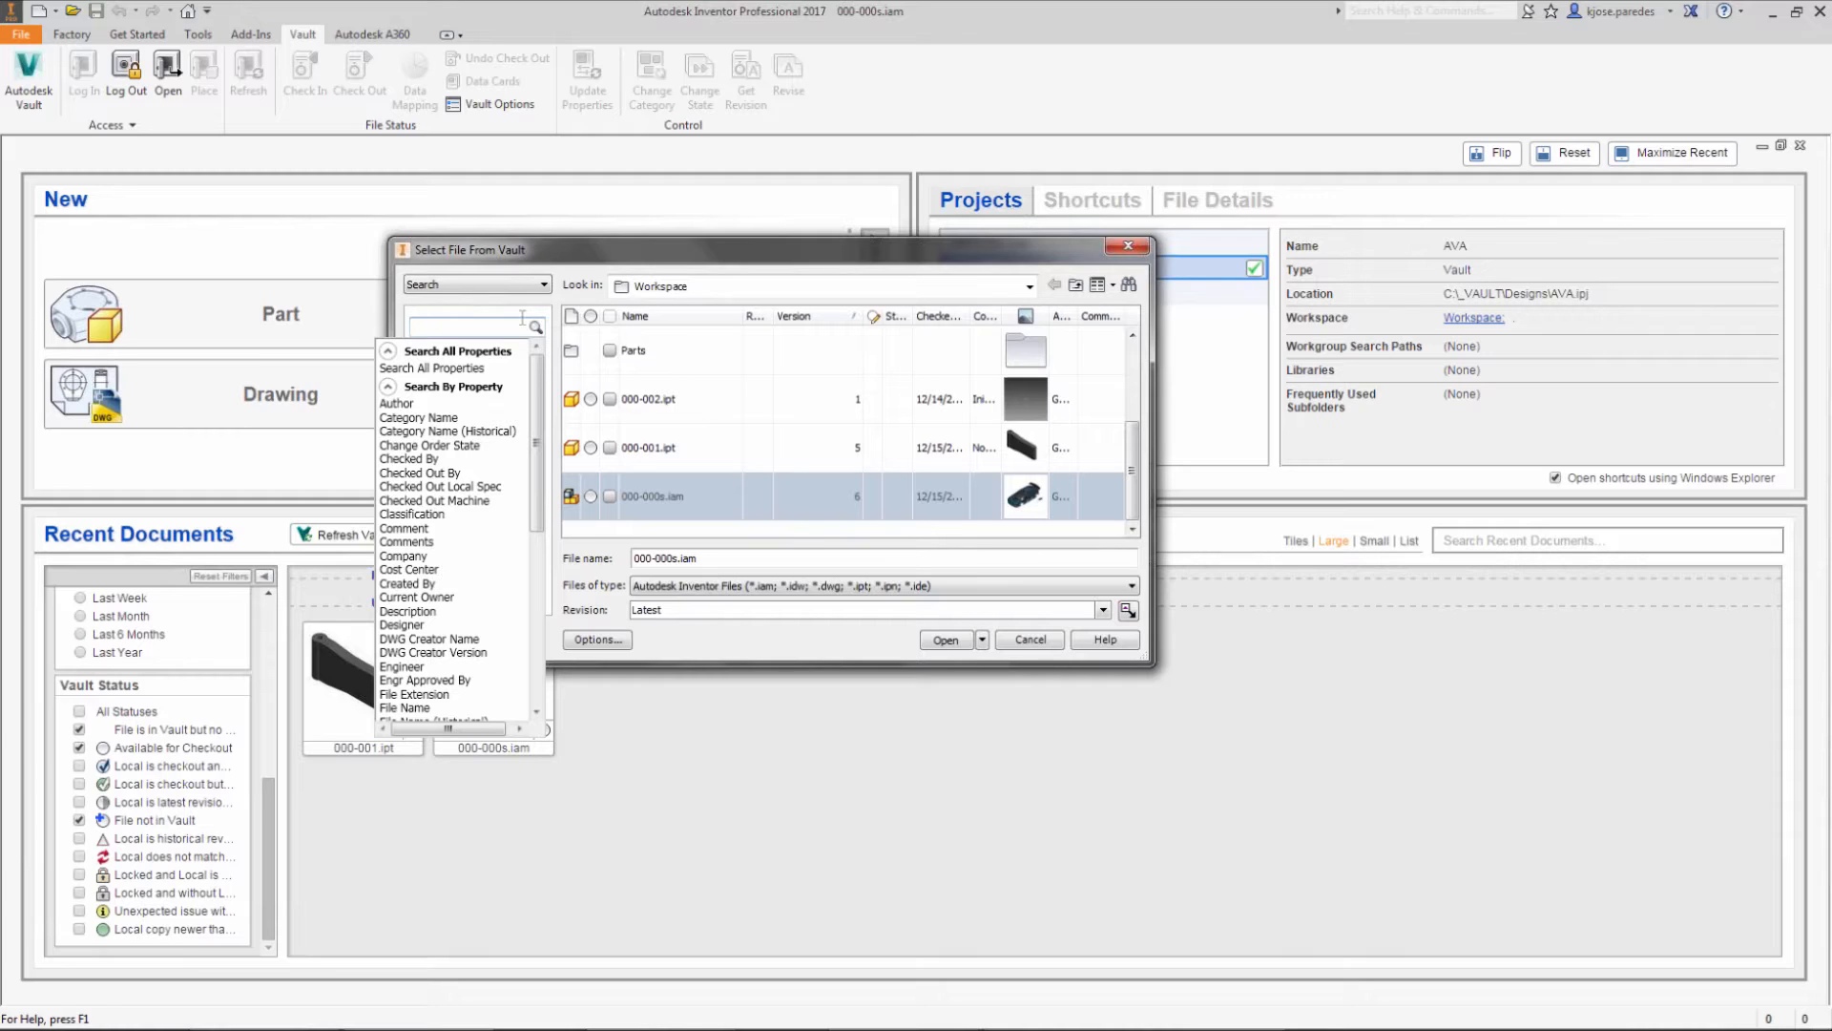
pyautogui.click(514, 284)
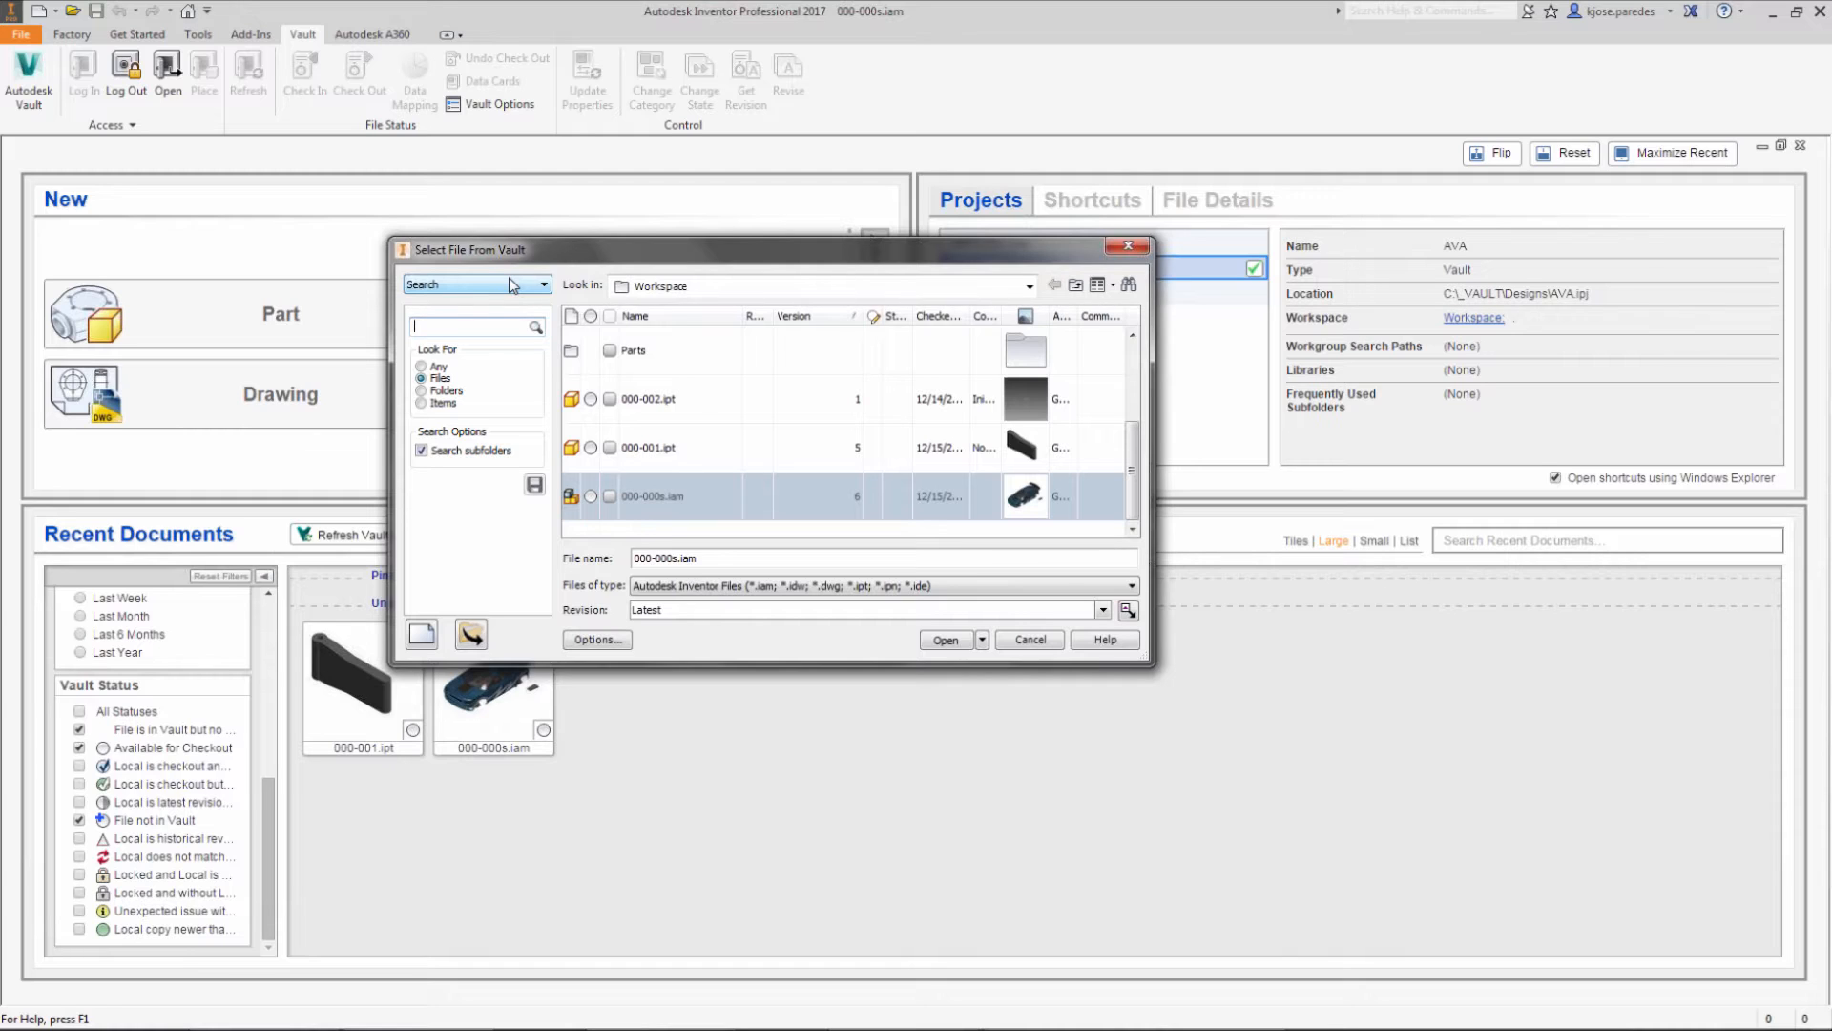
pyautogui.click(513, 284)
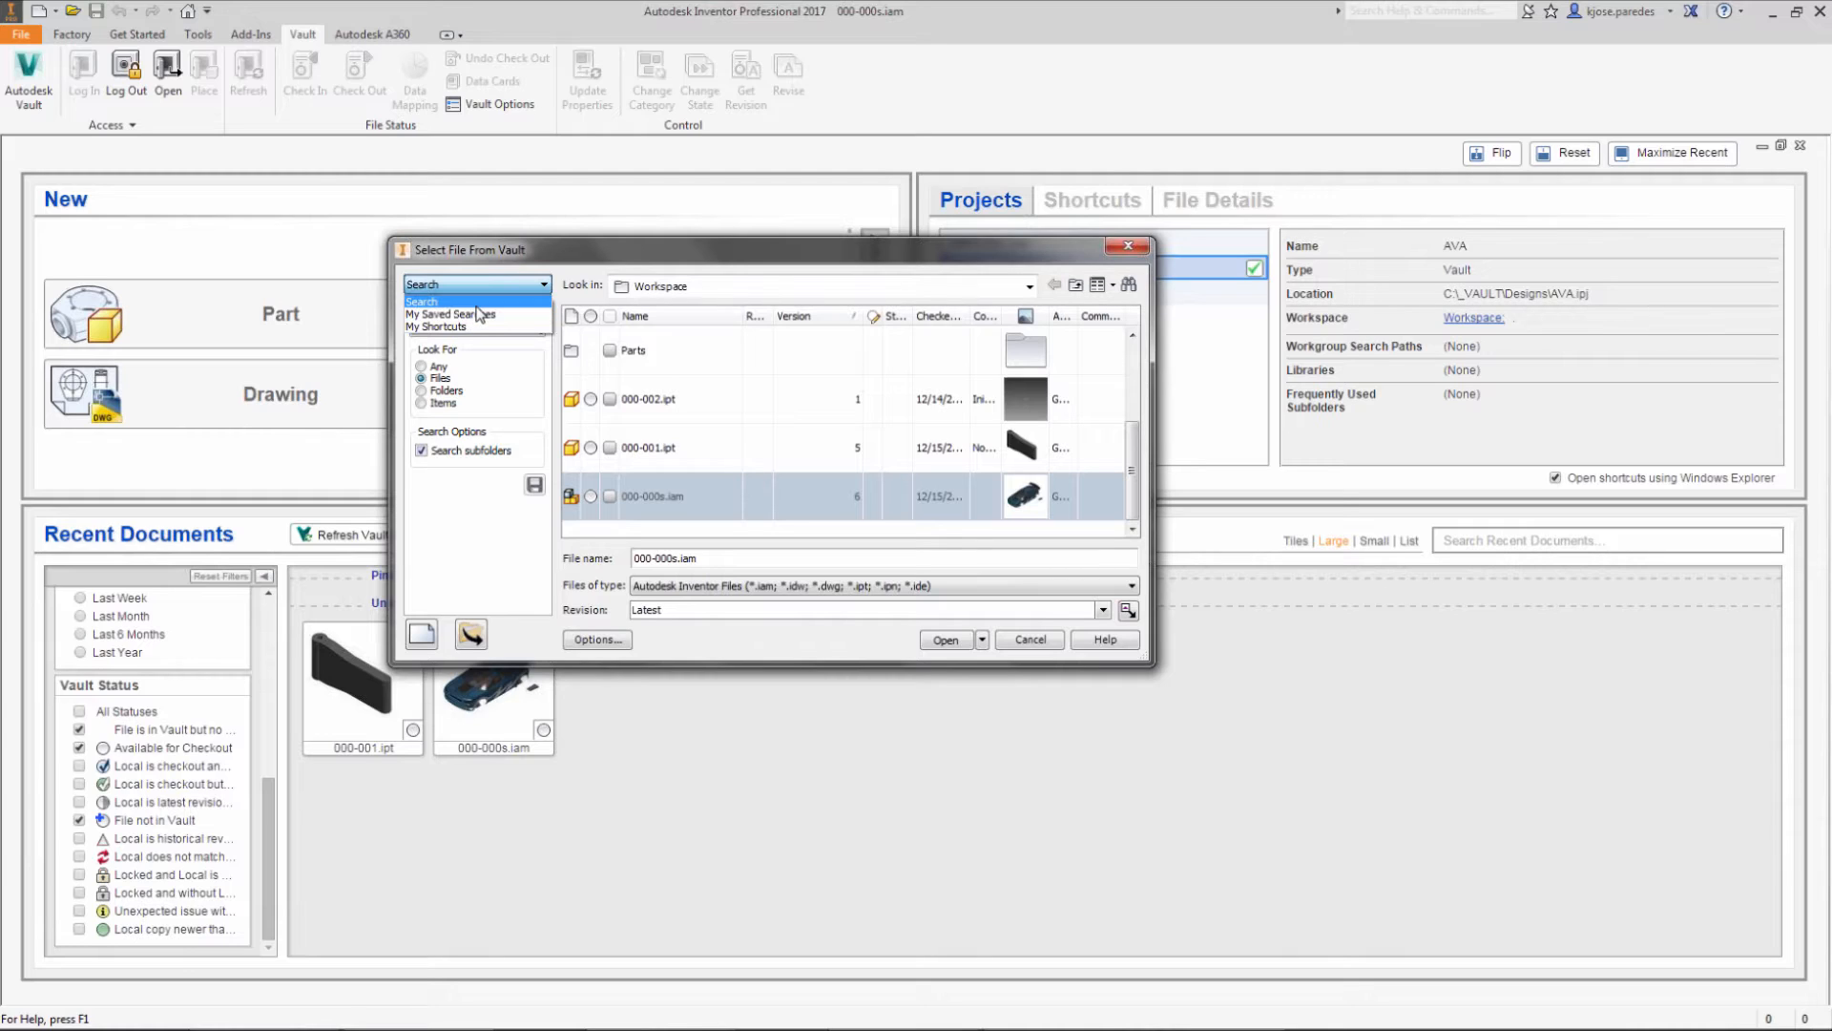
pyautogui.click(502, 284)
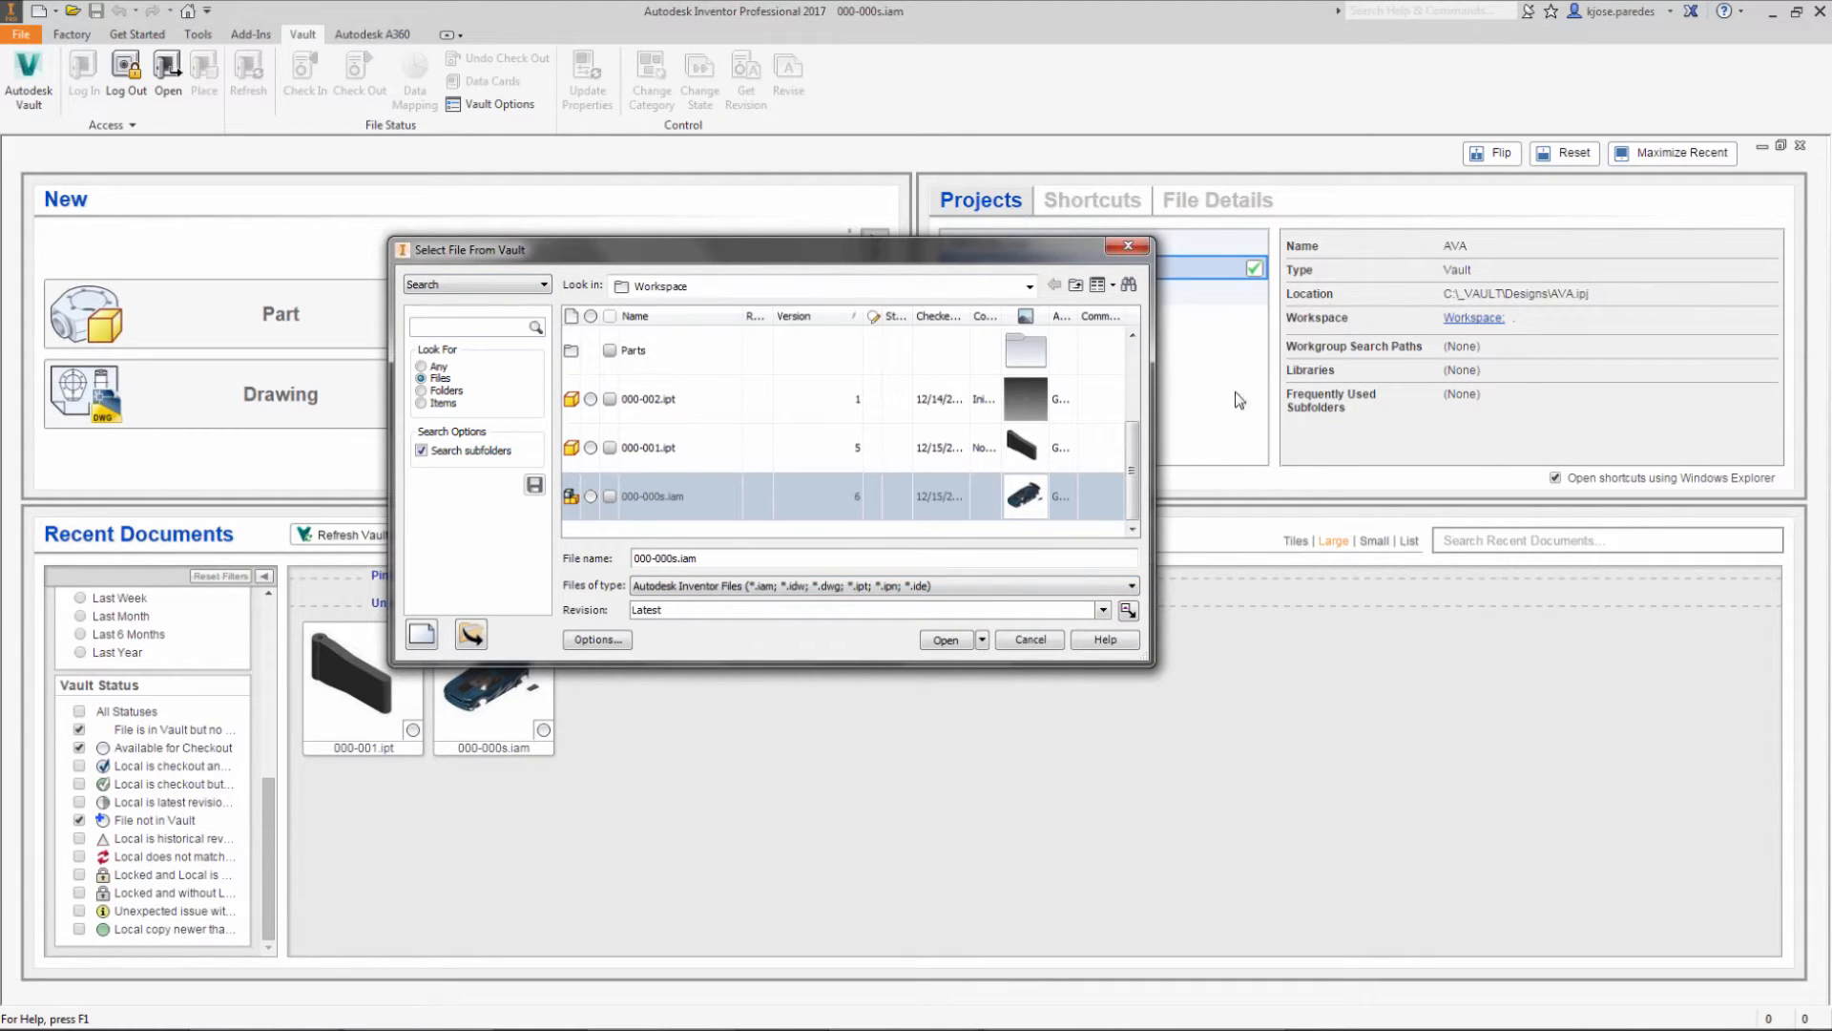
# Step: Switch to Autodesk Vault Professional and open the Workspace folder inside Designs > 20011 RC Car
pyautogui.hotkey('alt', 'Tab')
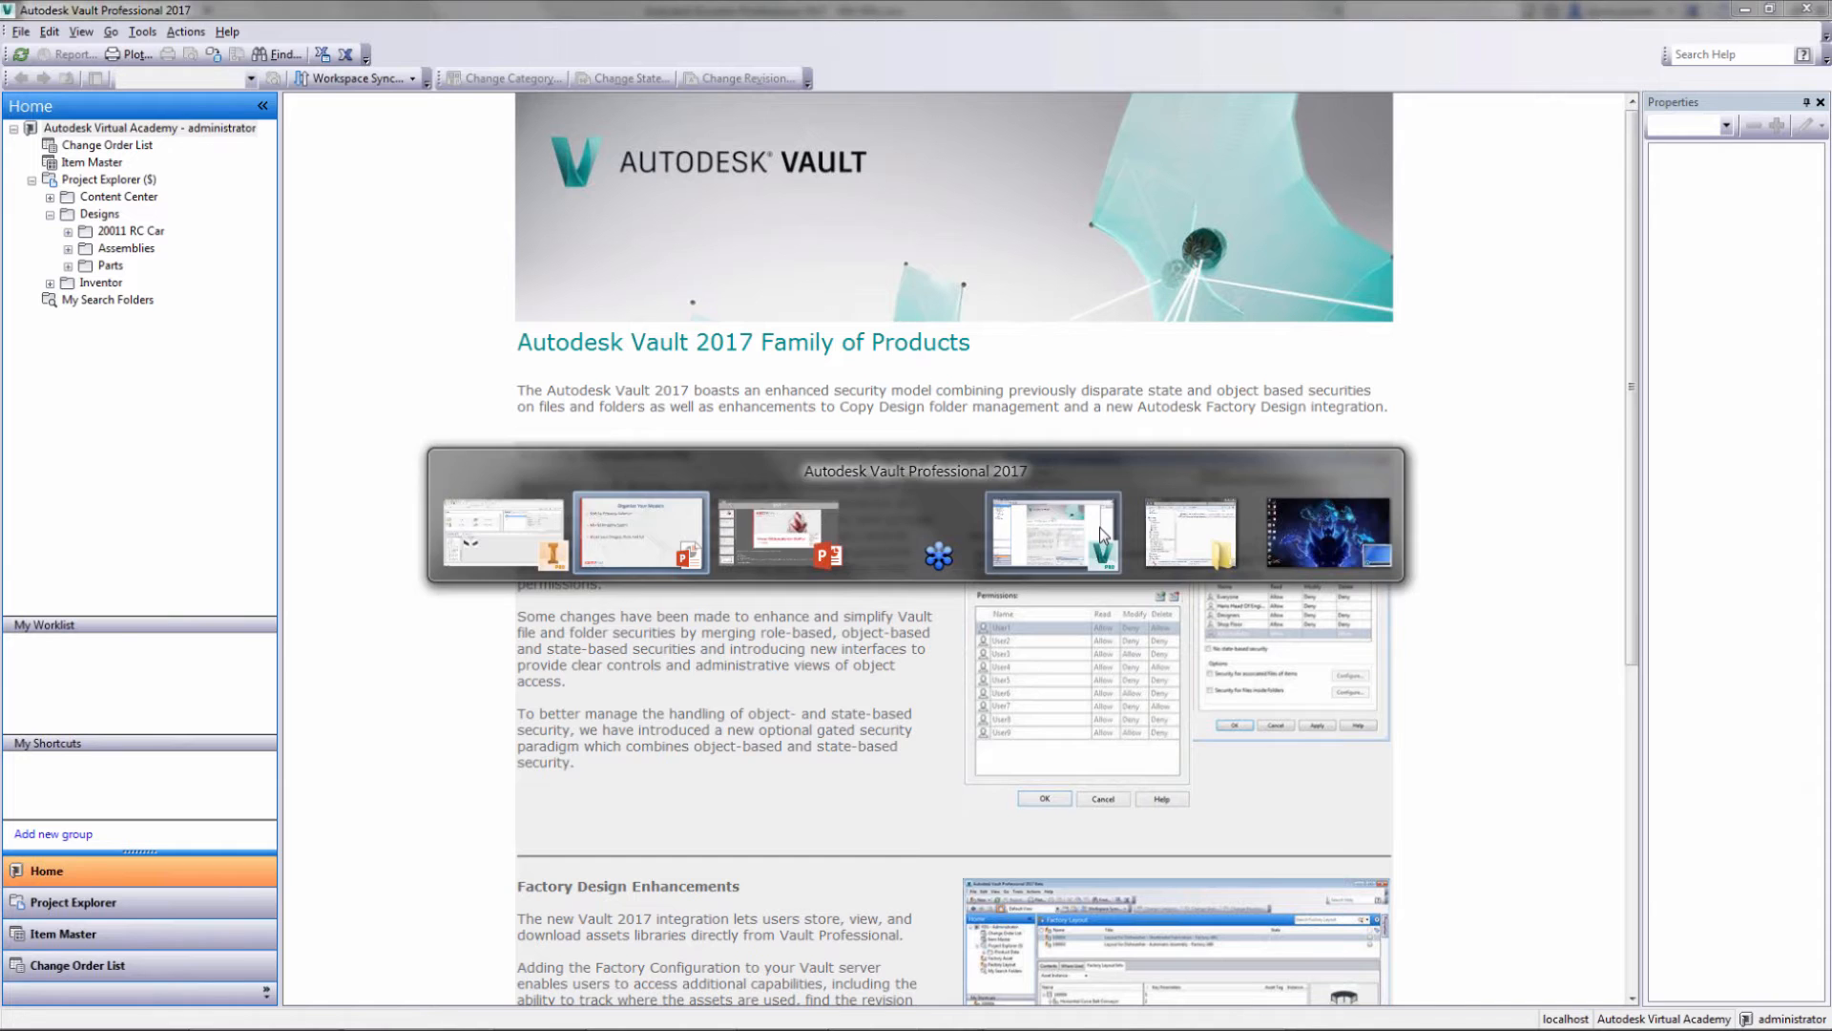
pyautogui.click(1102, 534)
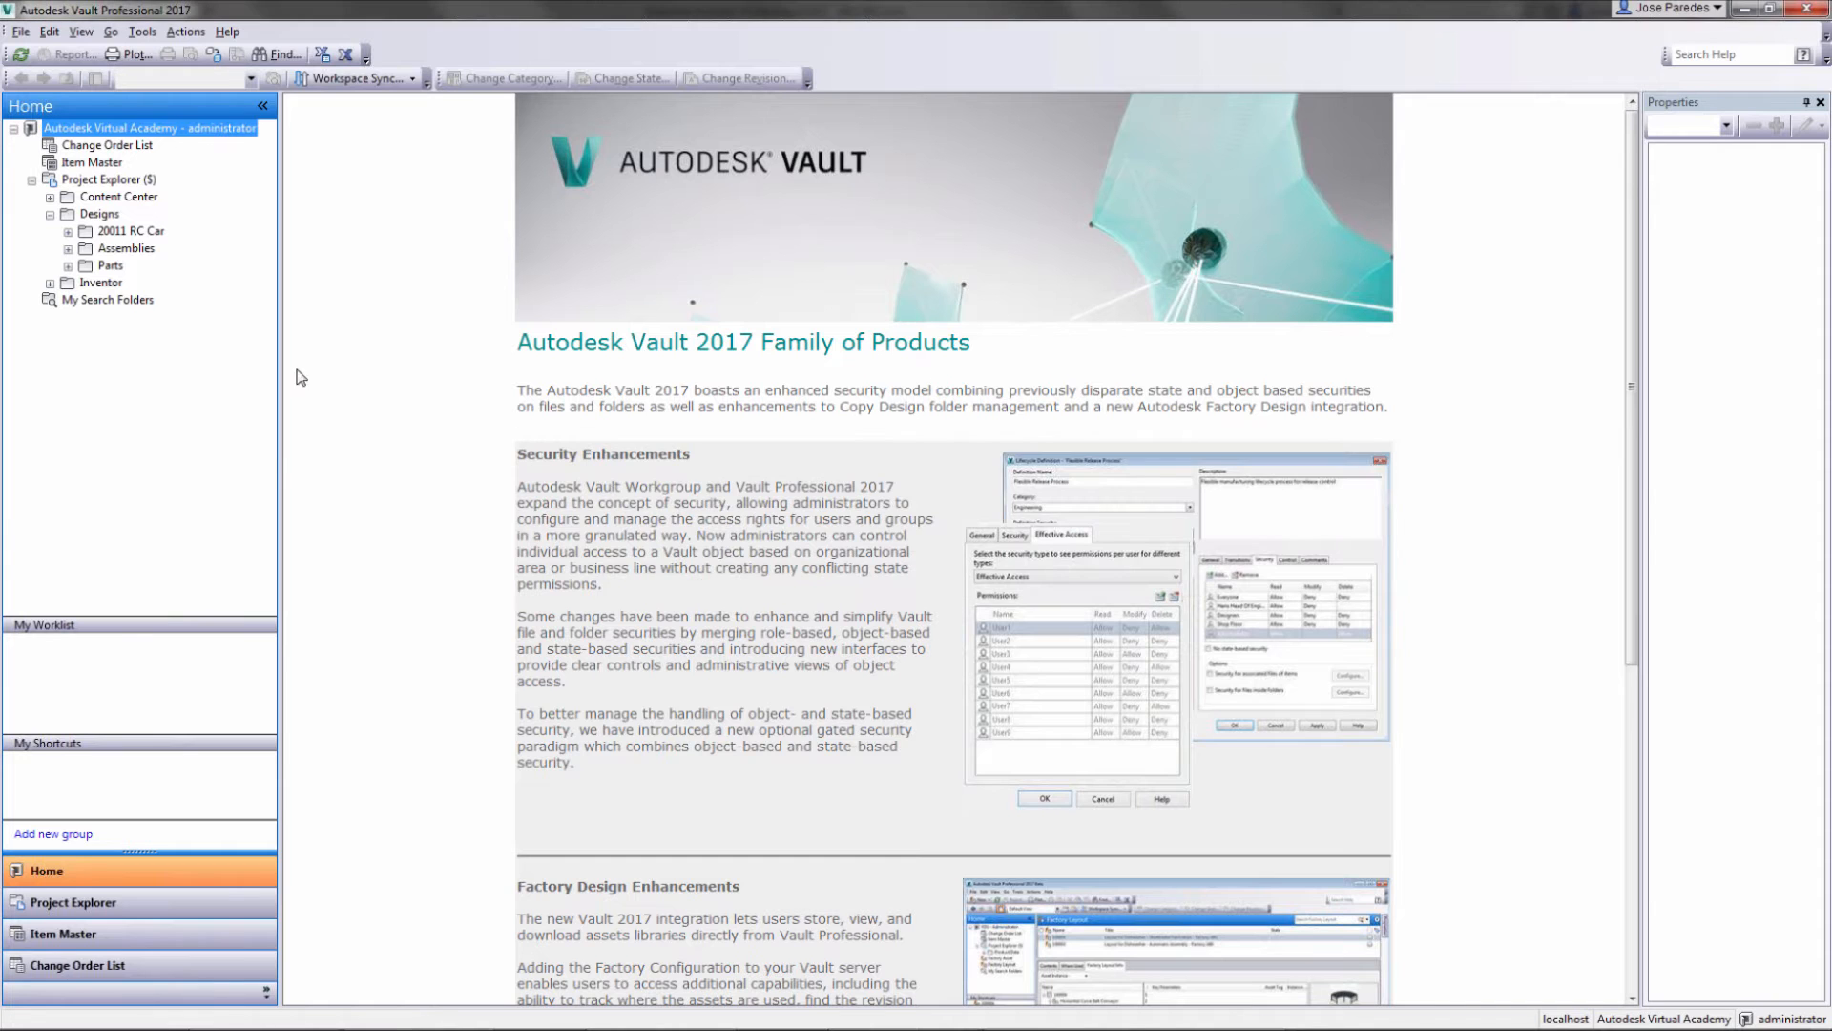
pyautogui.click(103, 232)
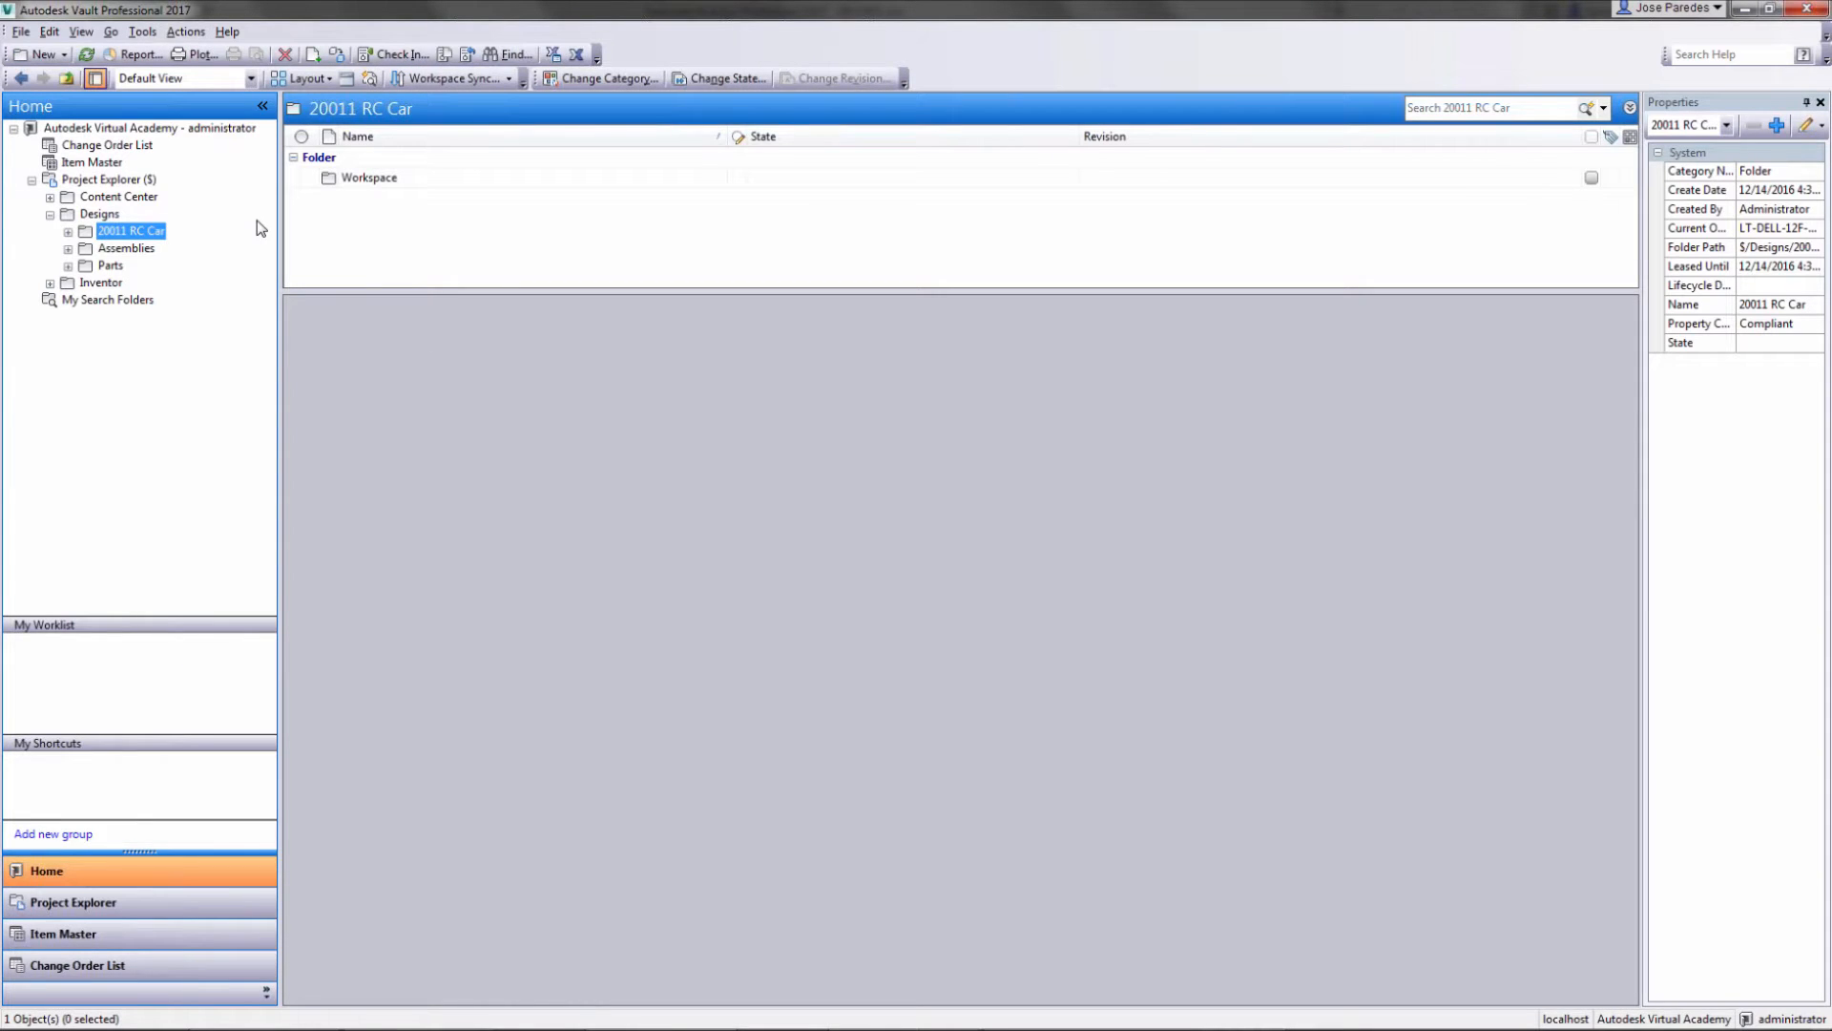
pyautogui.click(389, 178)
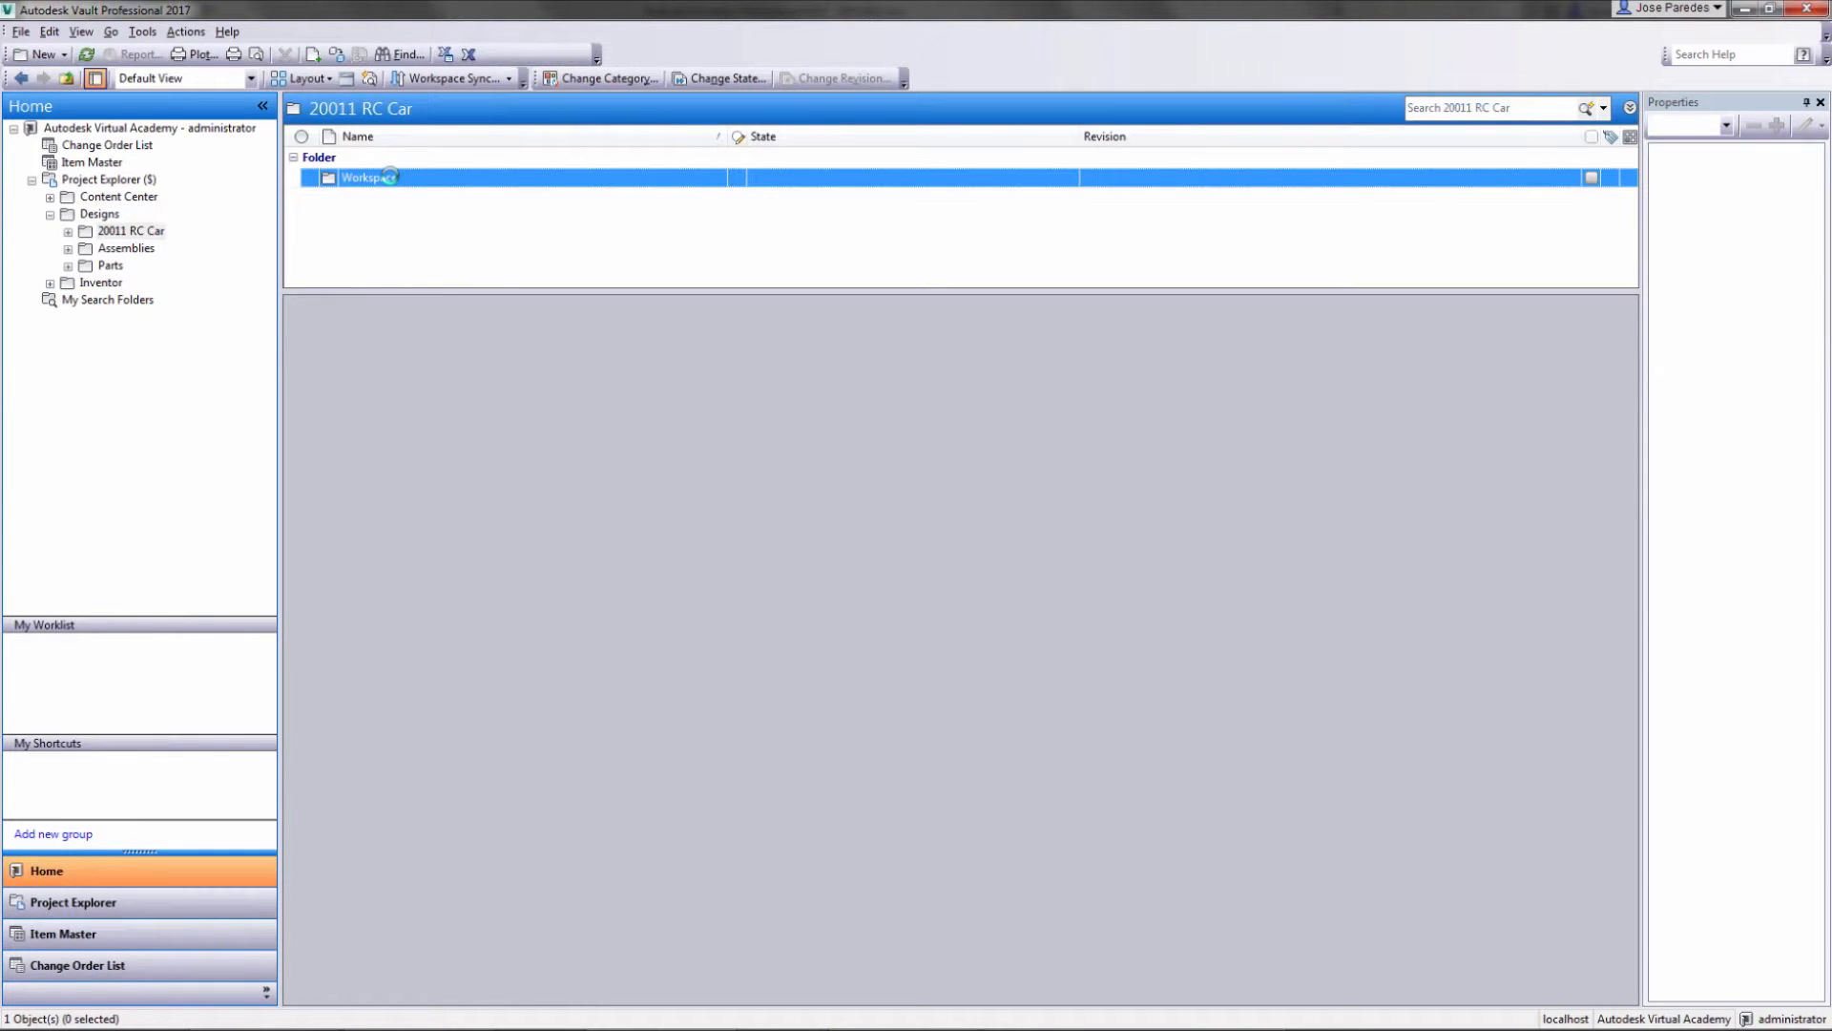
pyautogui.doubleClick(389, 178)
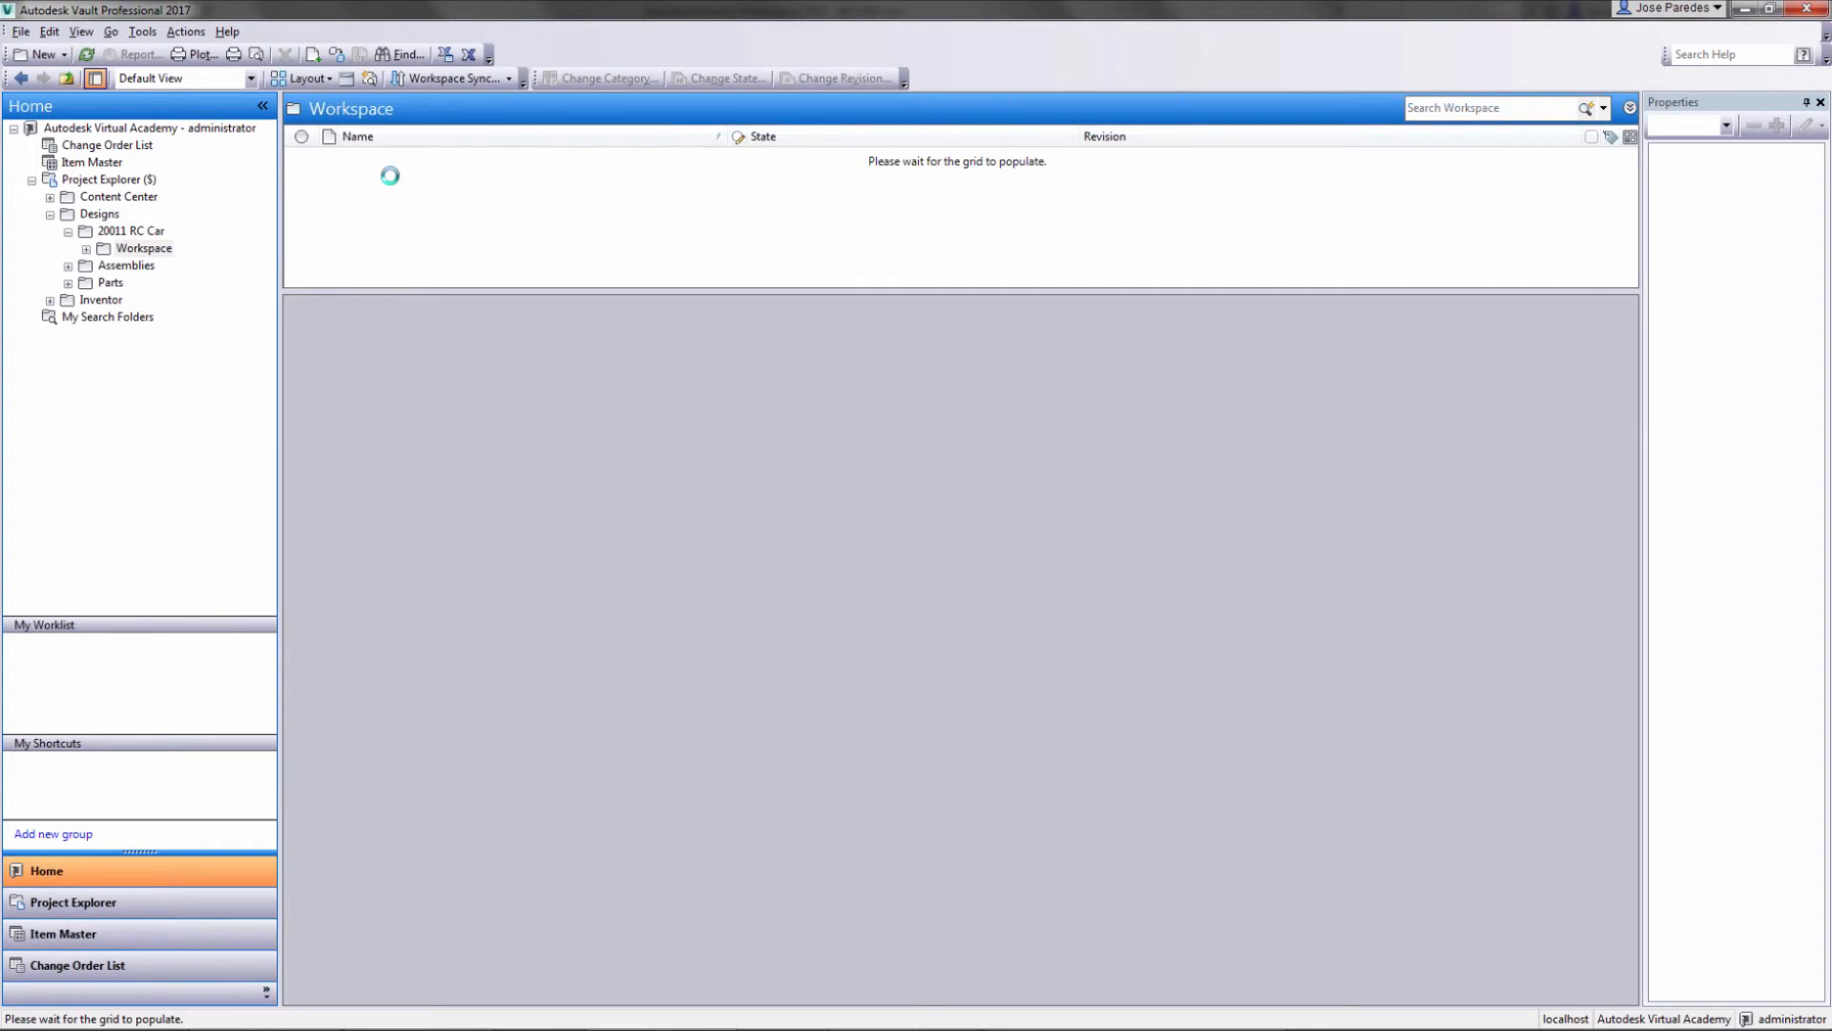
# Step: Review the Pack and Go options for 000-000s.iam, including the send-to destinations and the transmittal report, and cancel without packaging
pyautogui.click(385, 219)
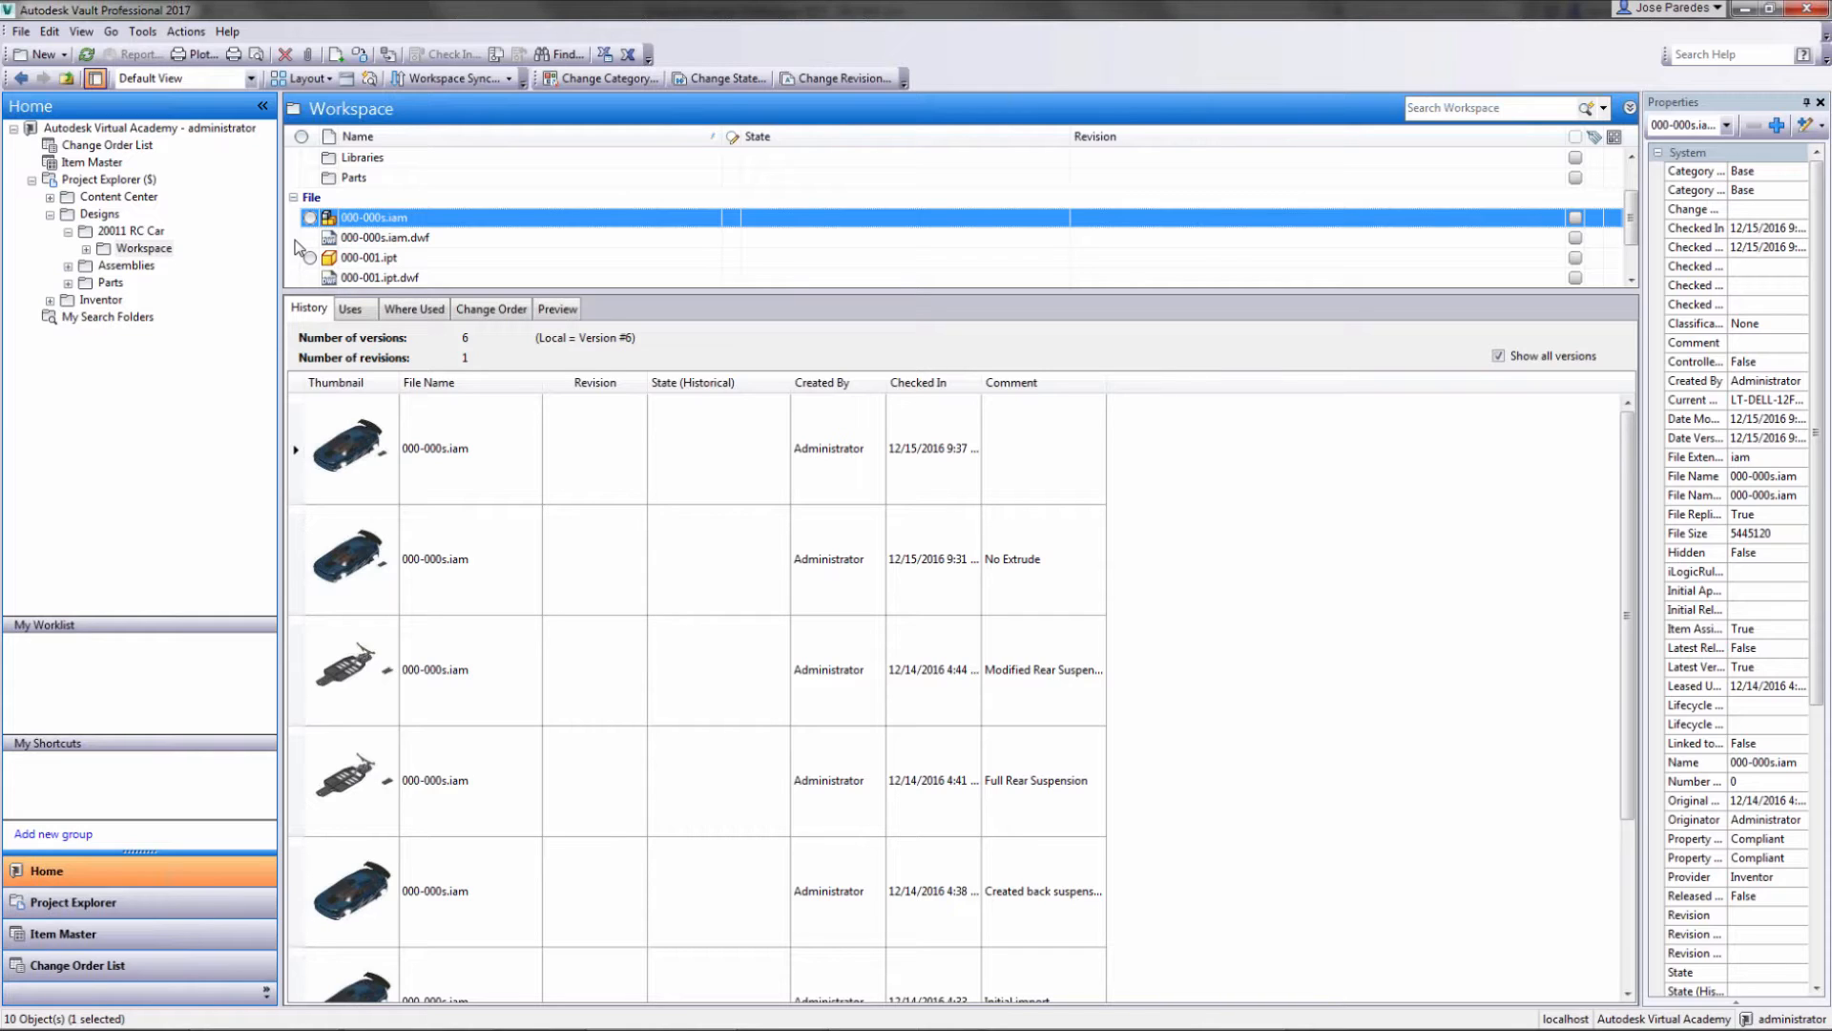
pyautogui.click(21, 32)
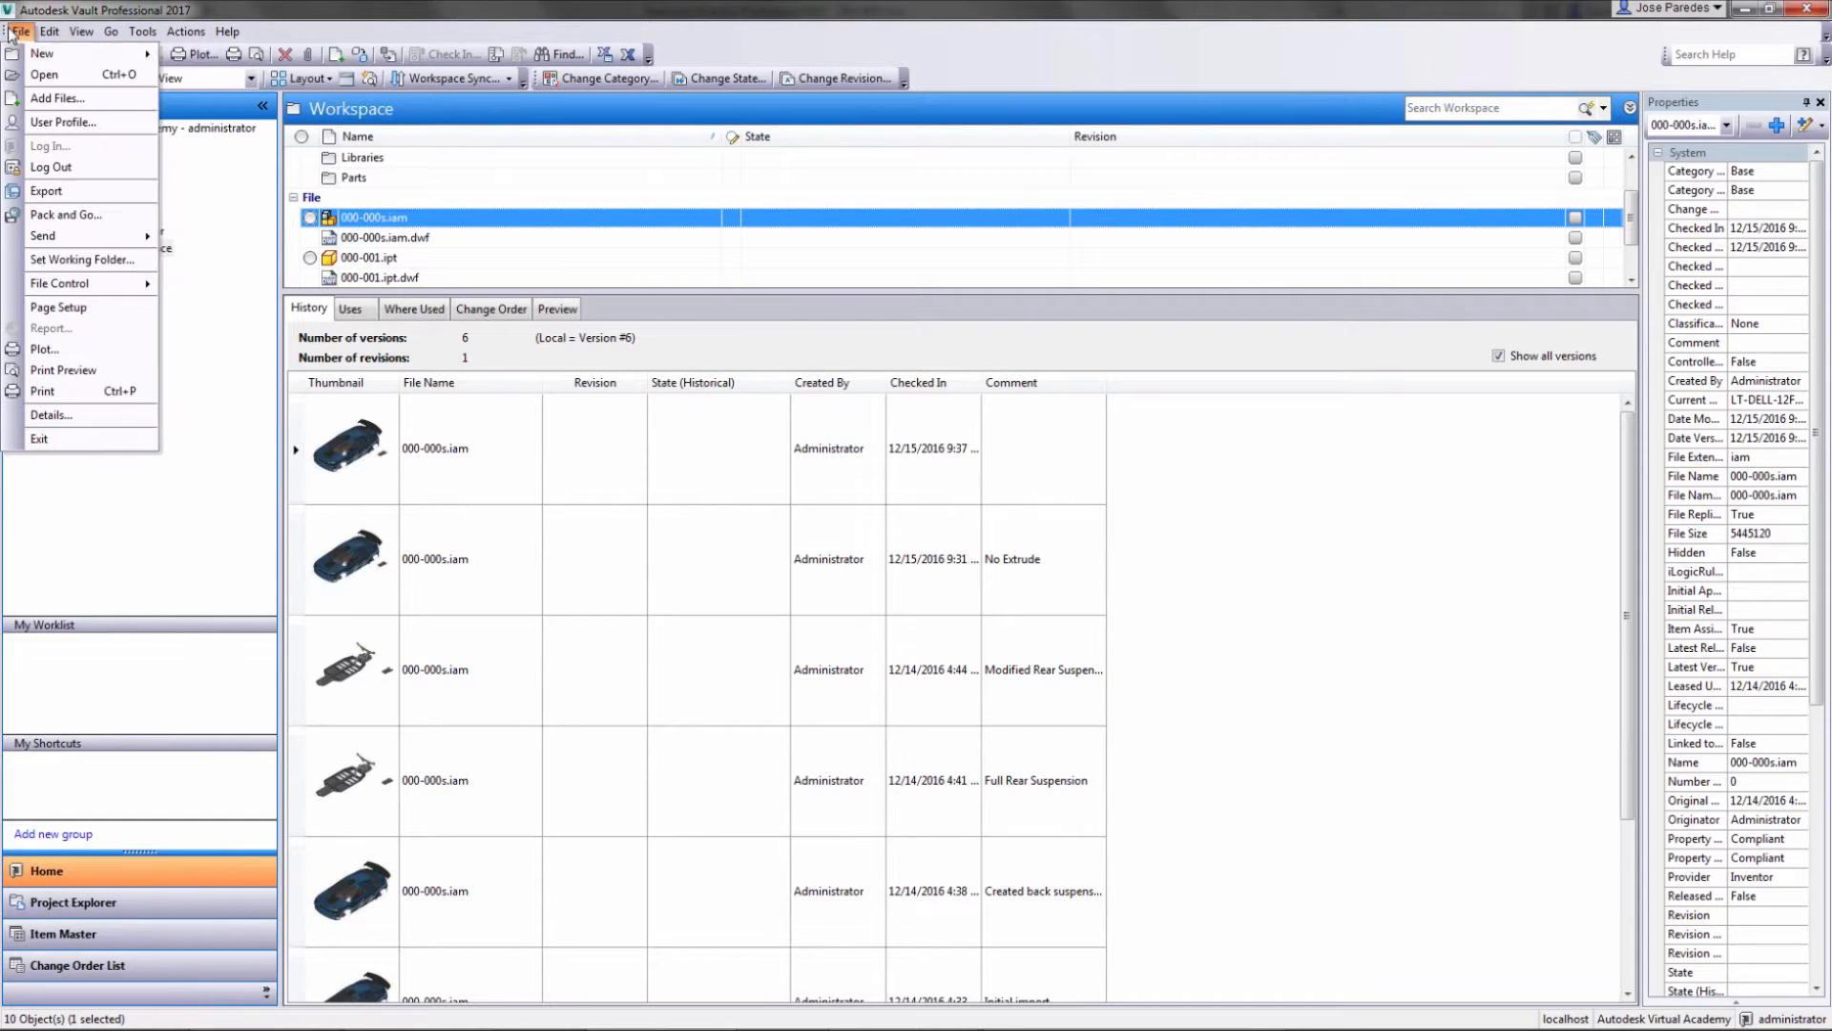
pyautogui.click(111, 222)
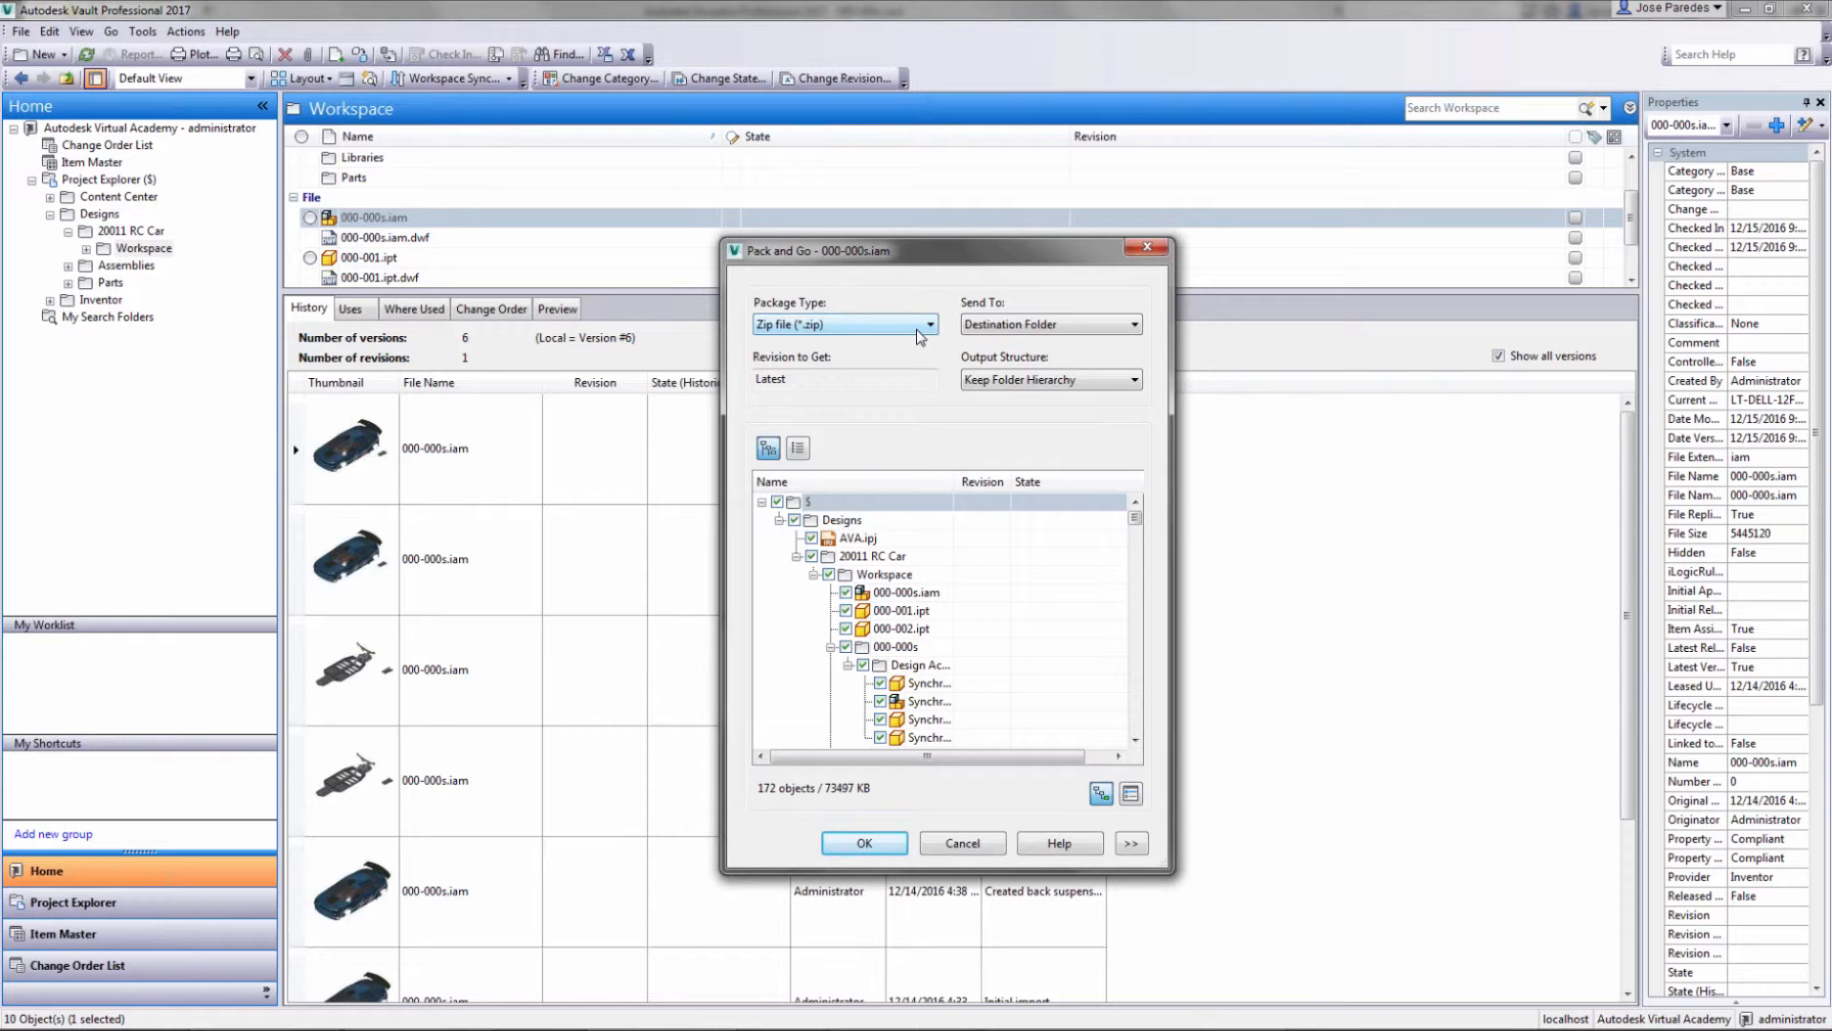
pyautogui.click(1014, 324)
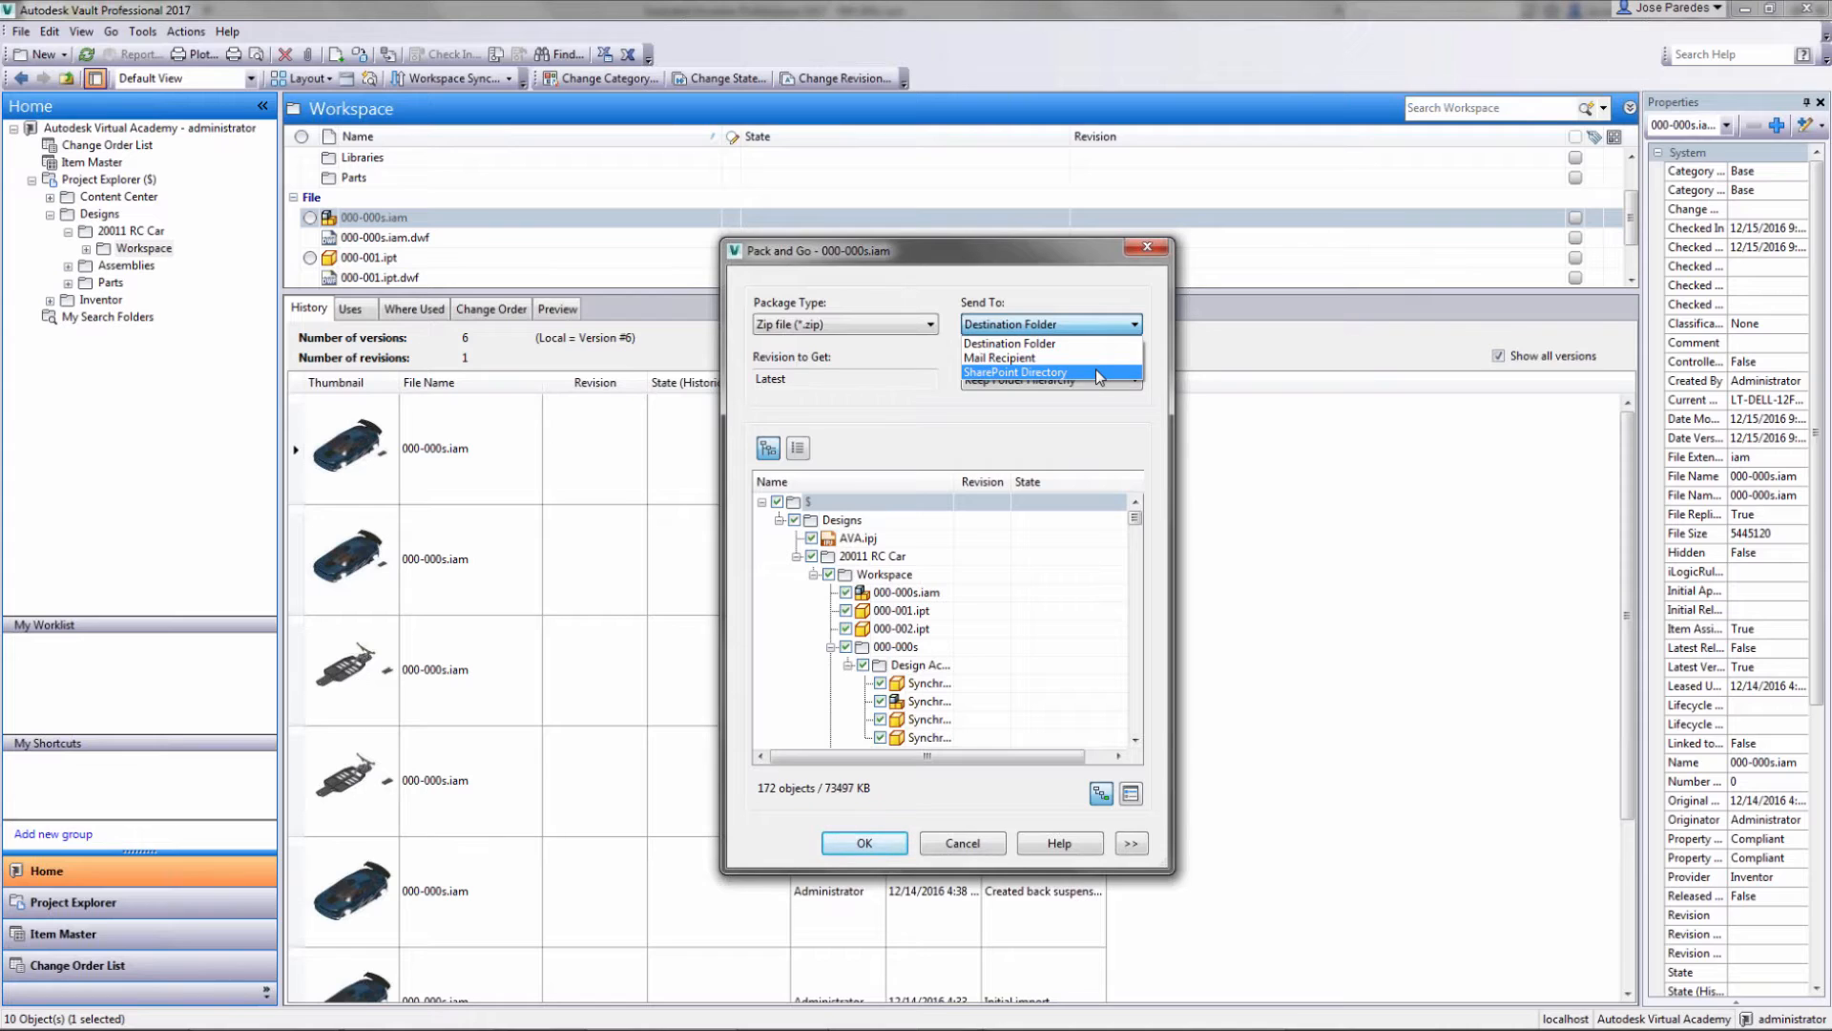
pyautogui.click(1021, 344)
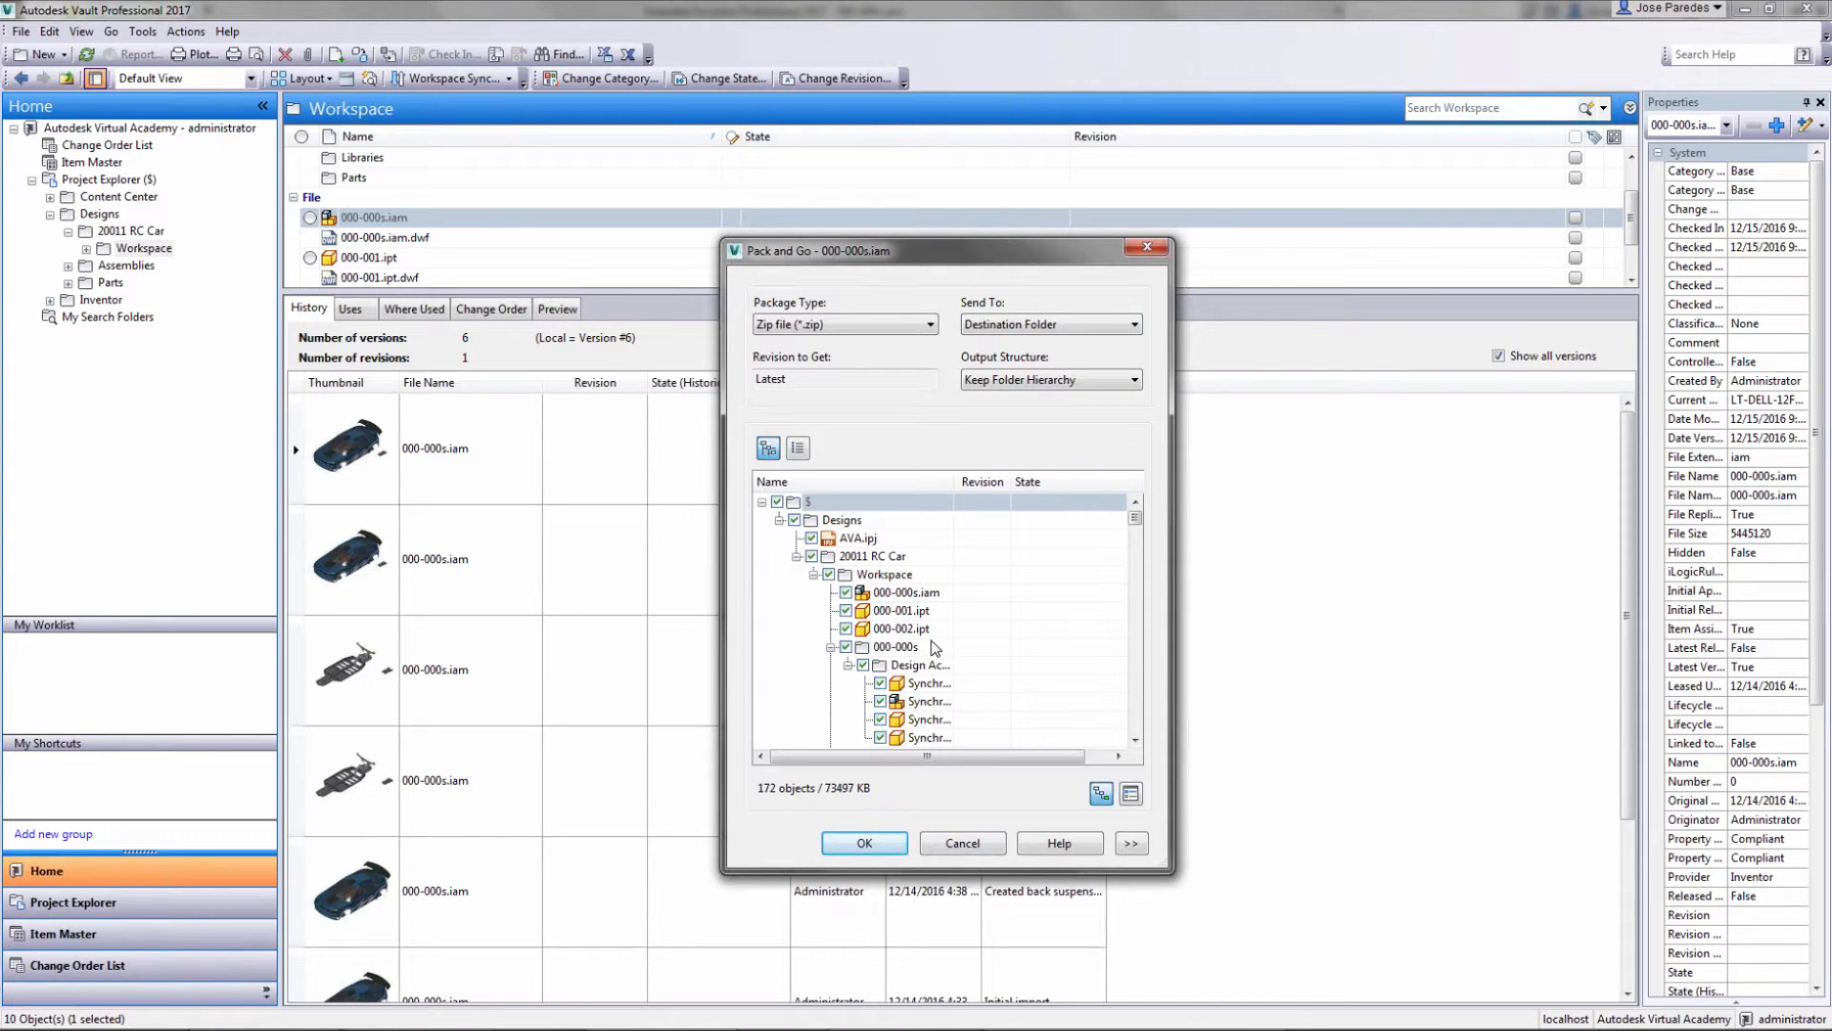
pyautogui.click(1132, 844)
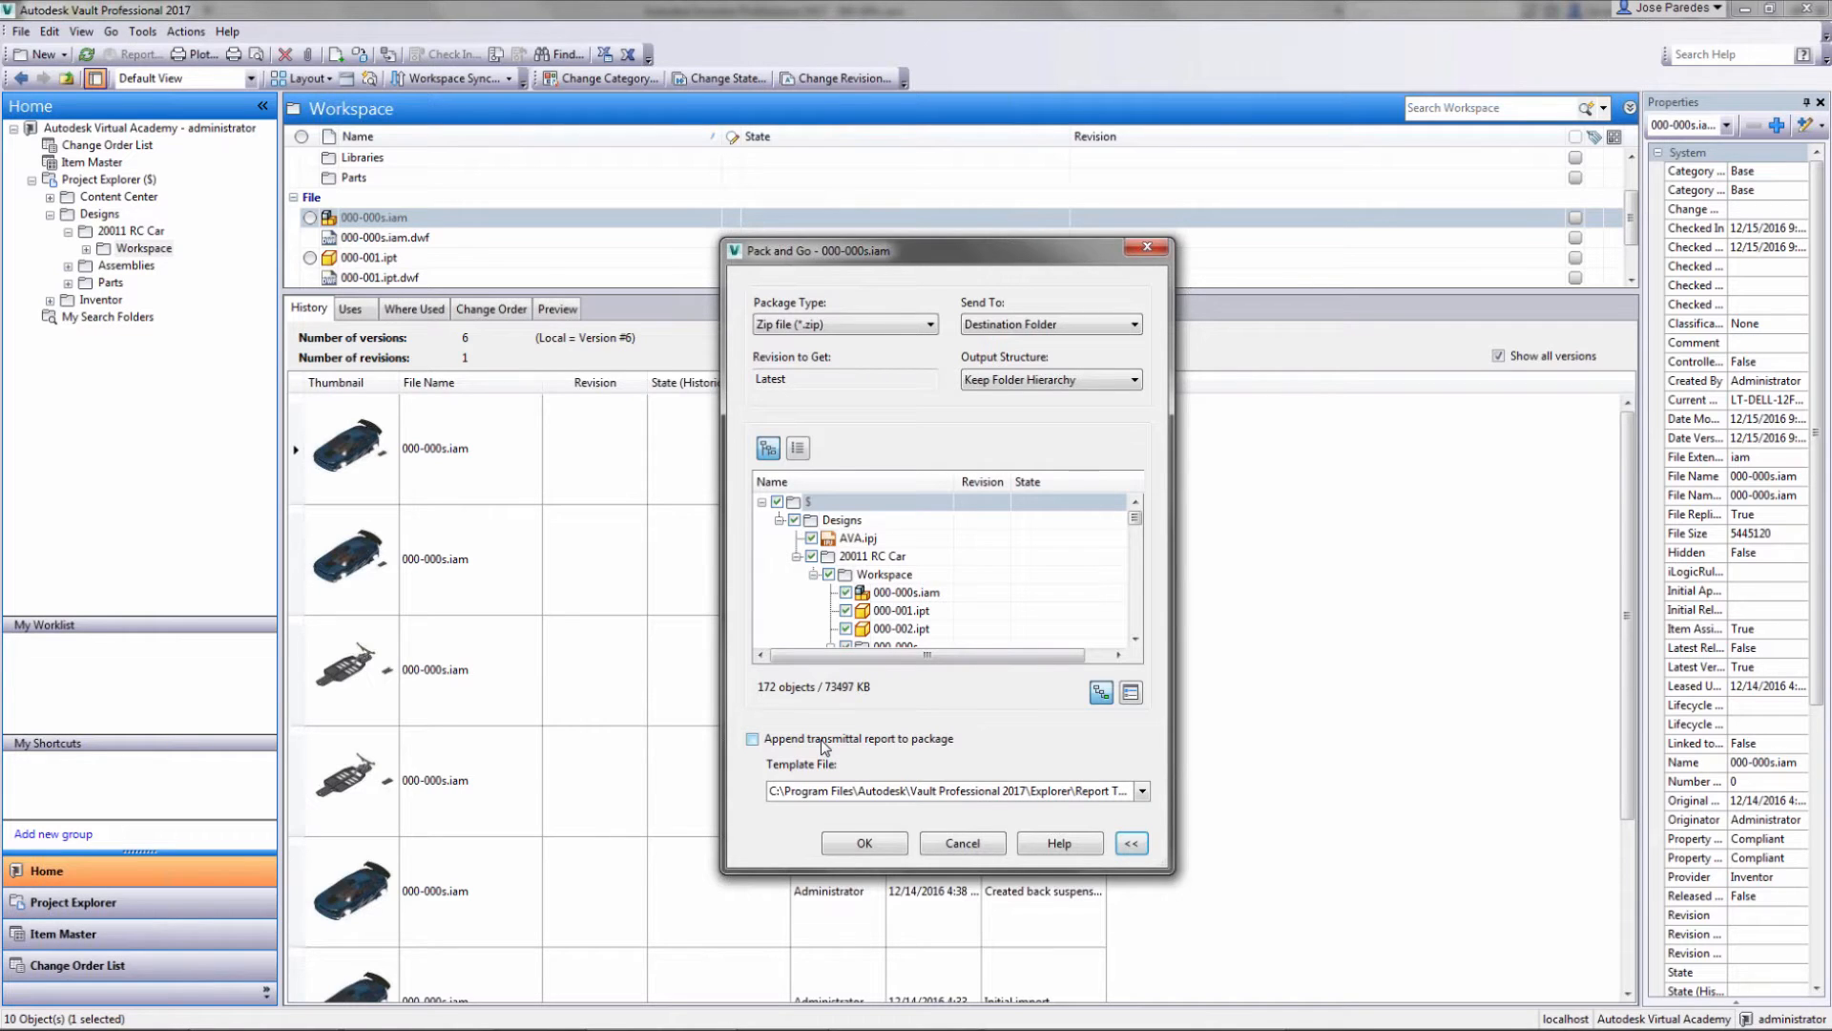
pyautogui.click(821, 741)
pyautogui.click(820, 741)
pyautogui.click(985, 852)
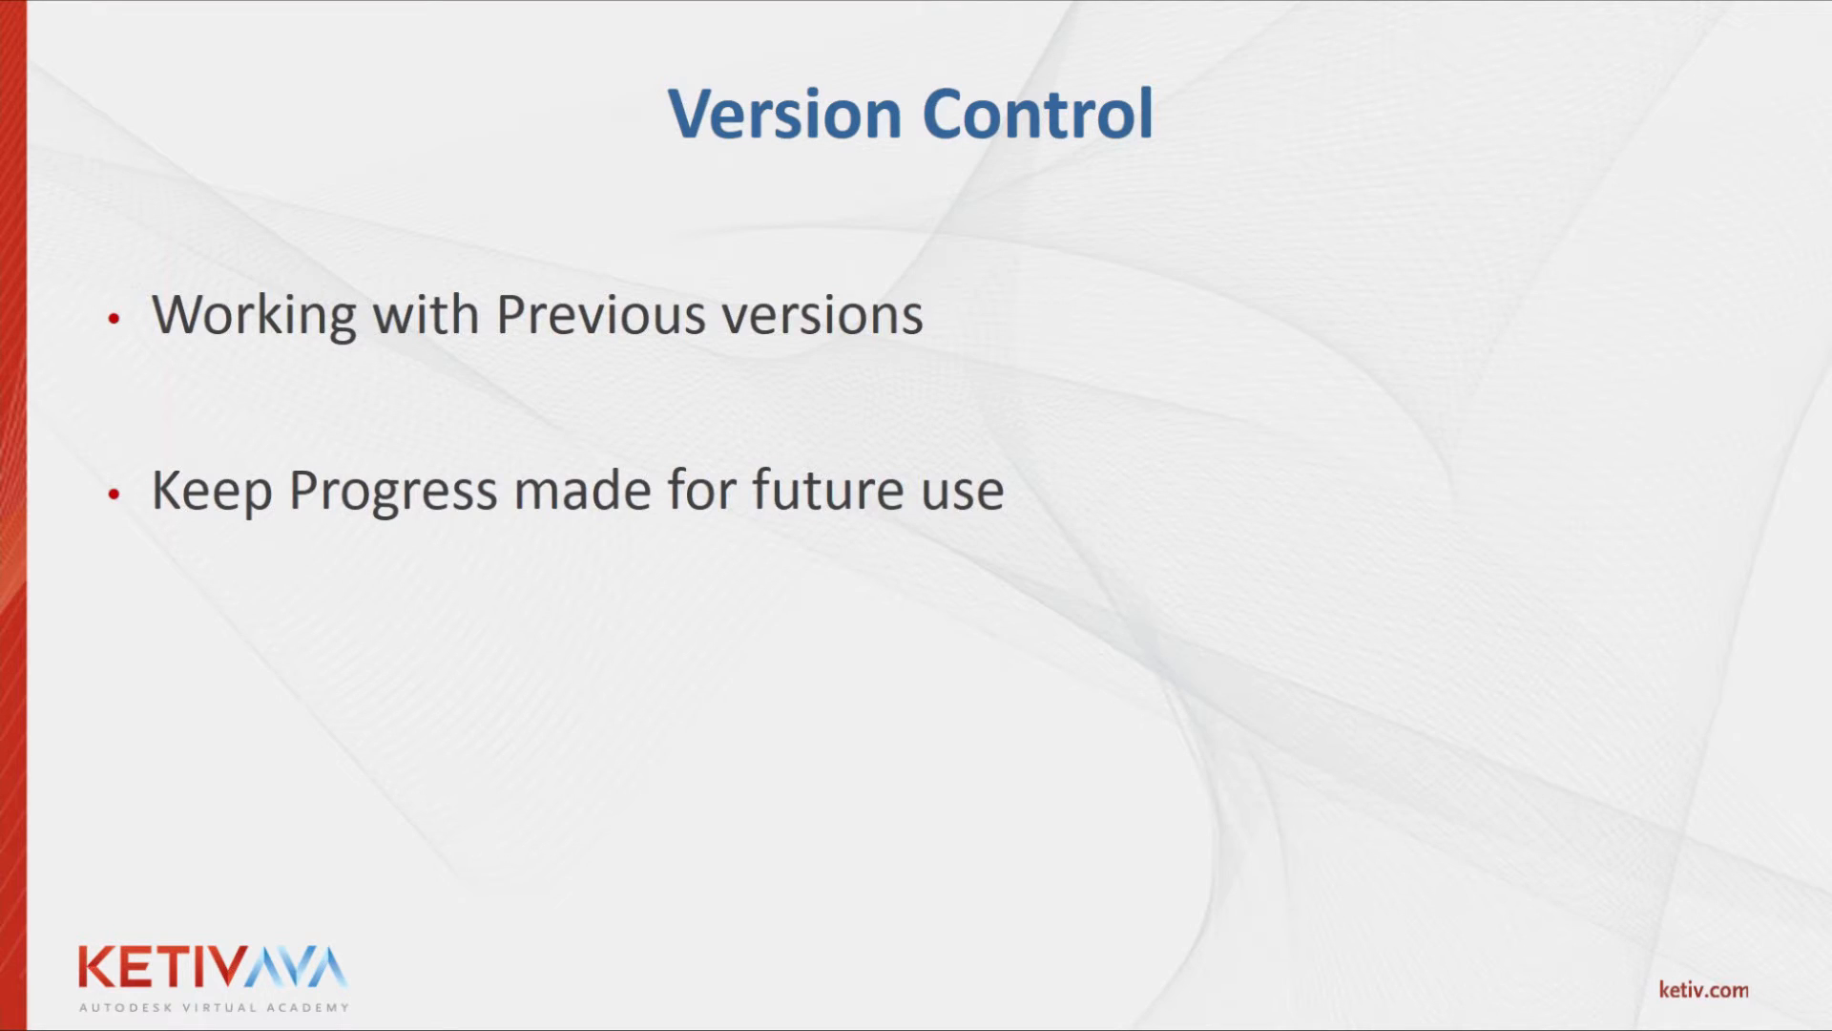
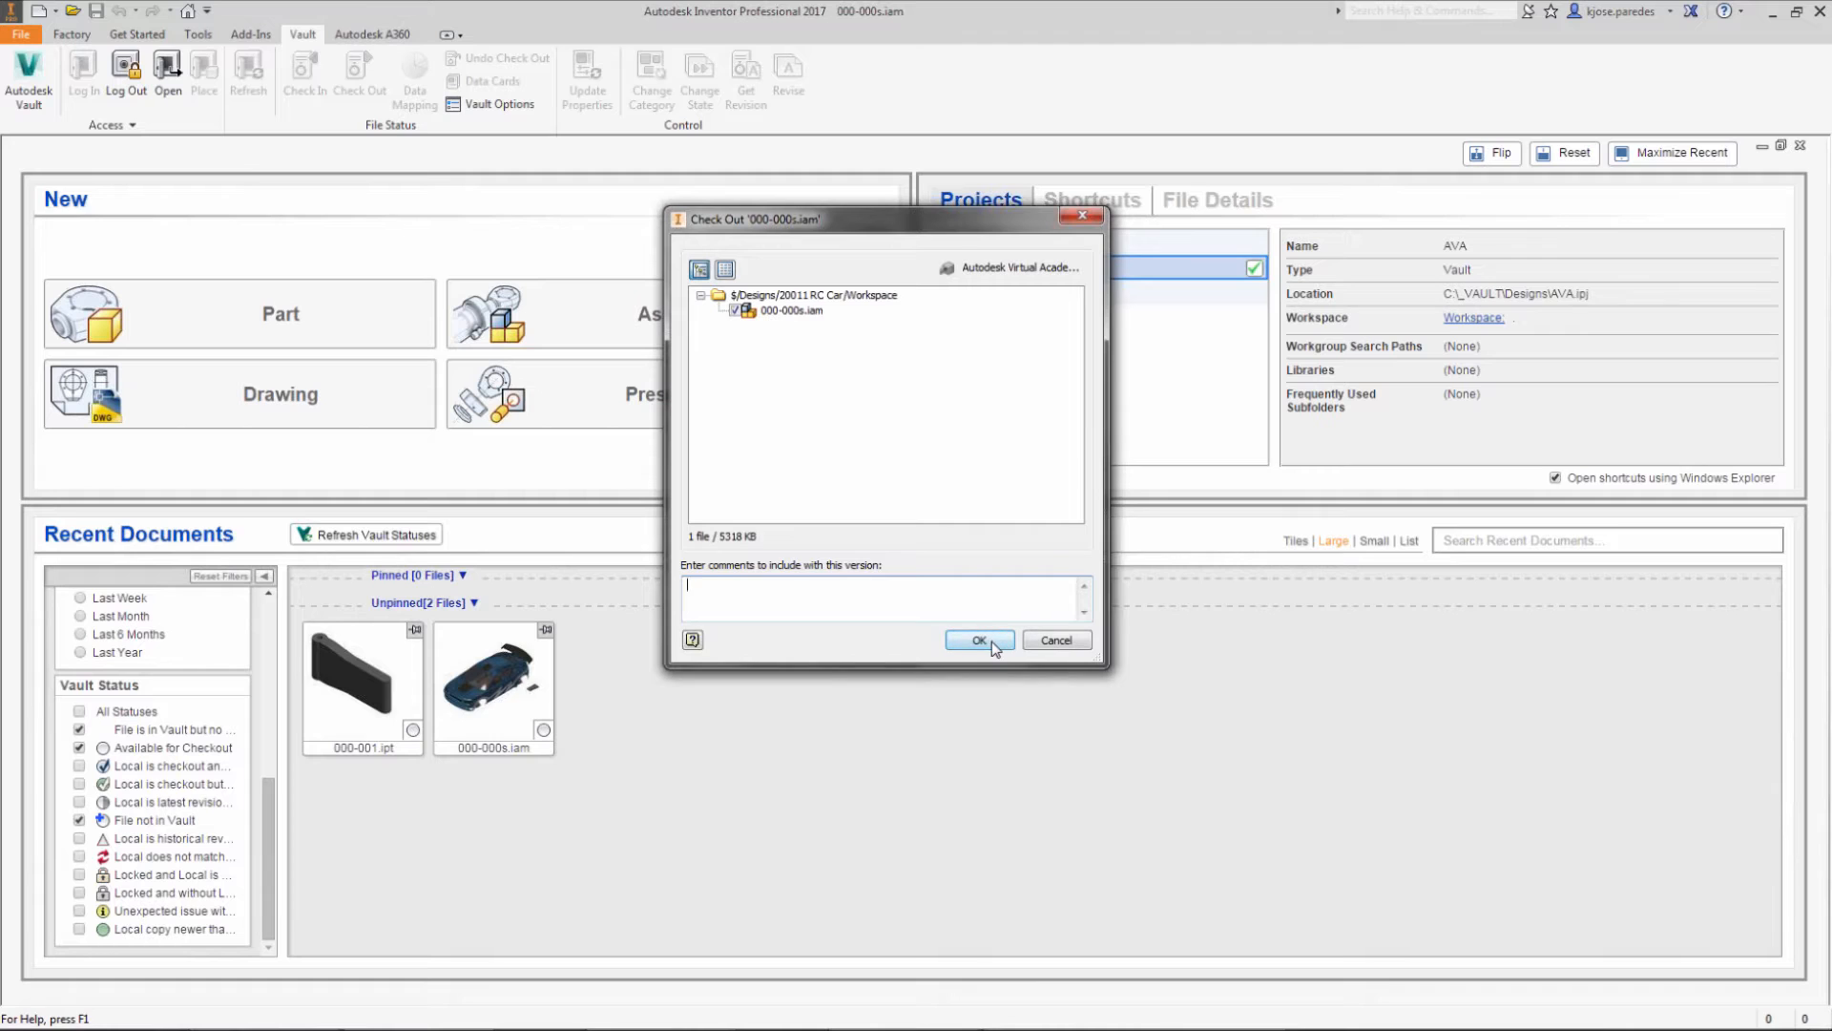
# Step: Check out 000-000s.iam from the vault in Inventor and activate its 1 Rear Susp1 view representation
pyautogui.click(993, 645)
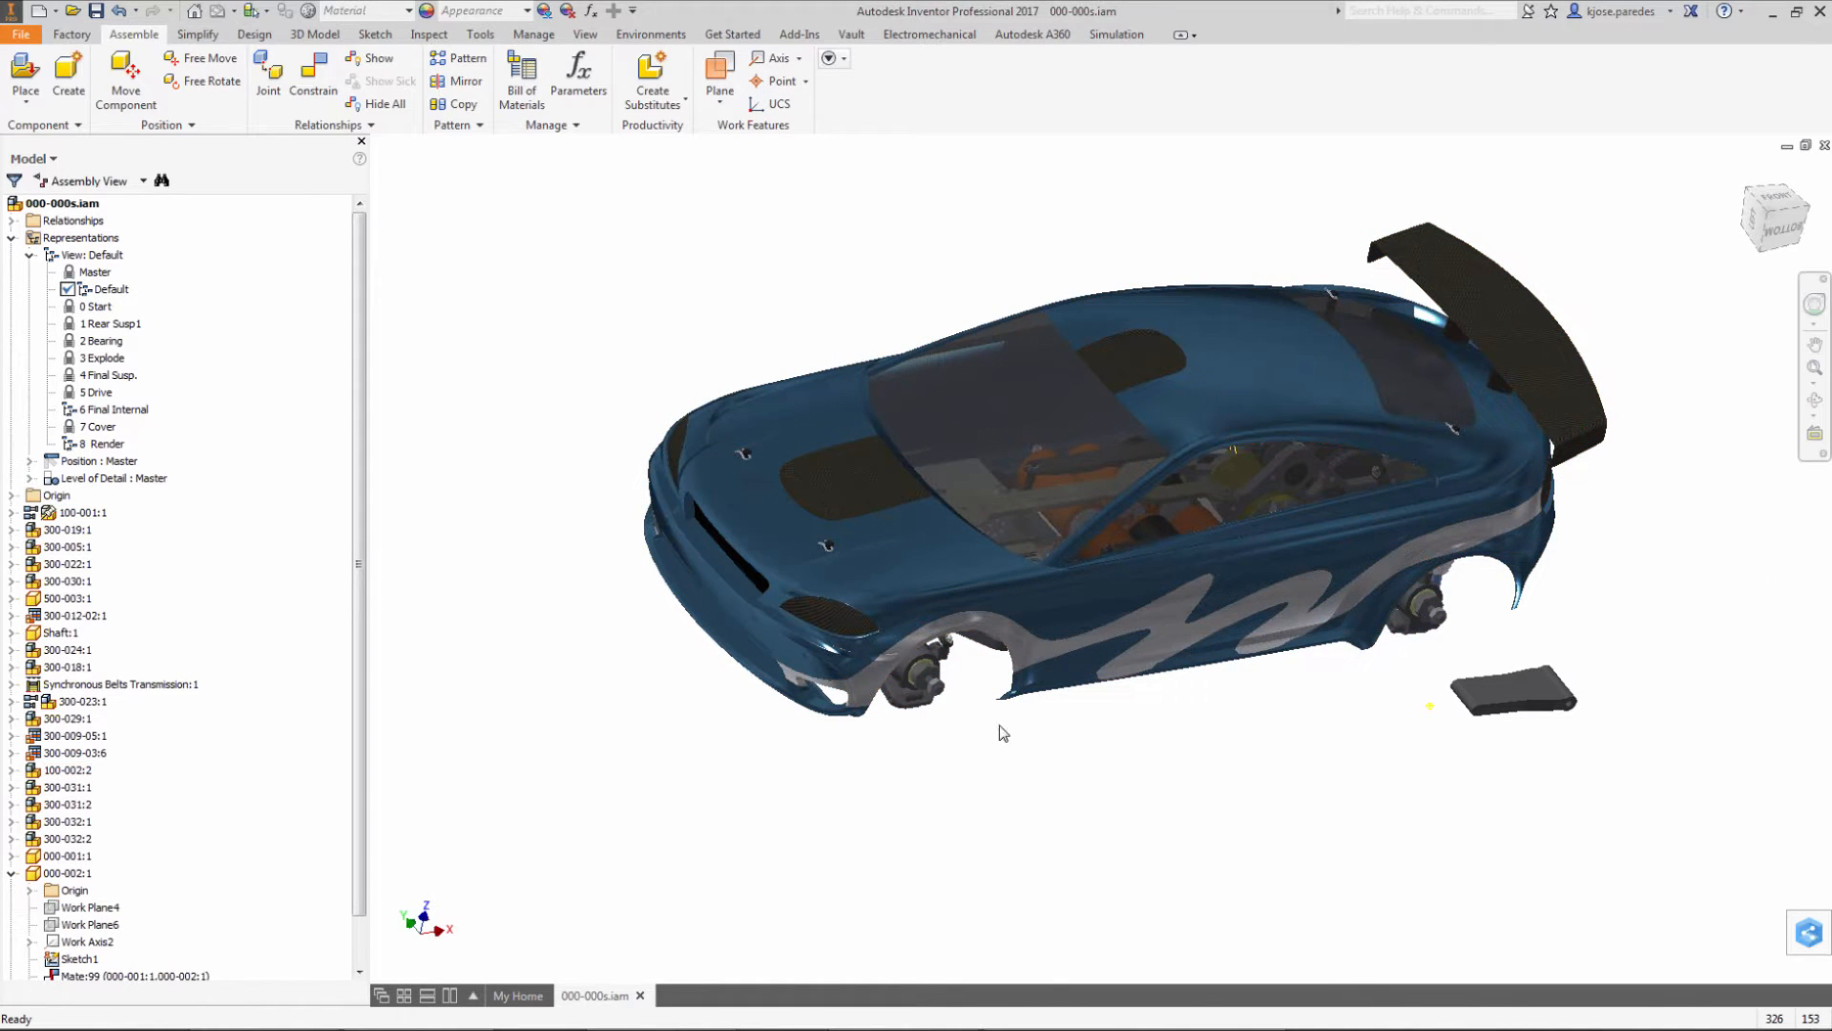
pyautogui.doubleClick(80, 328)
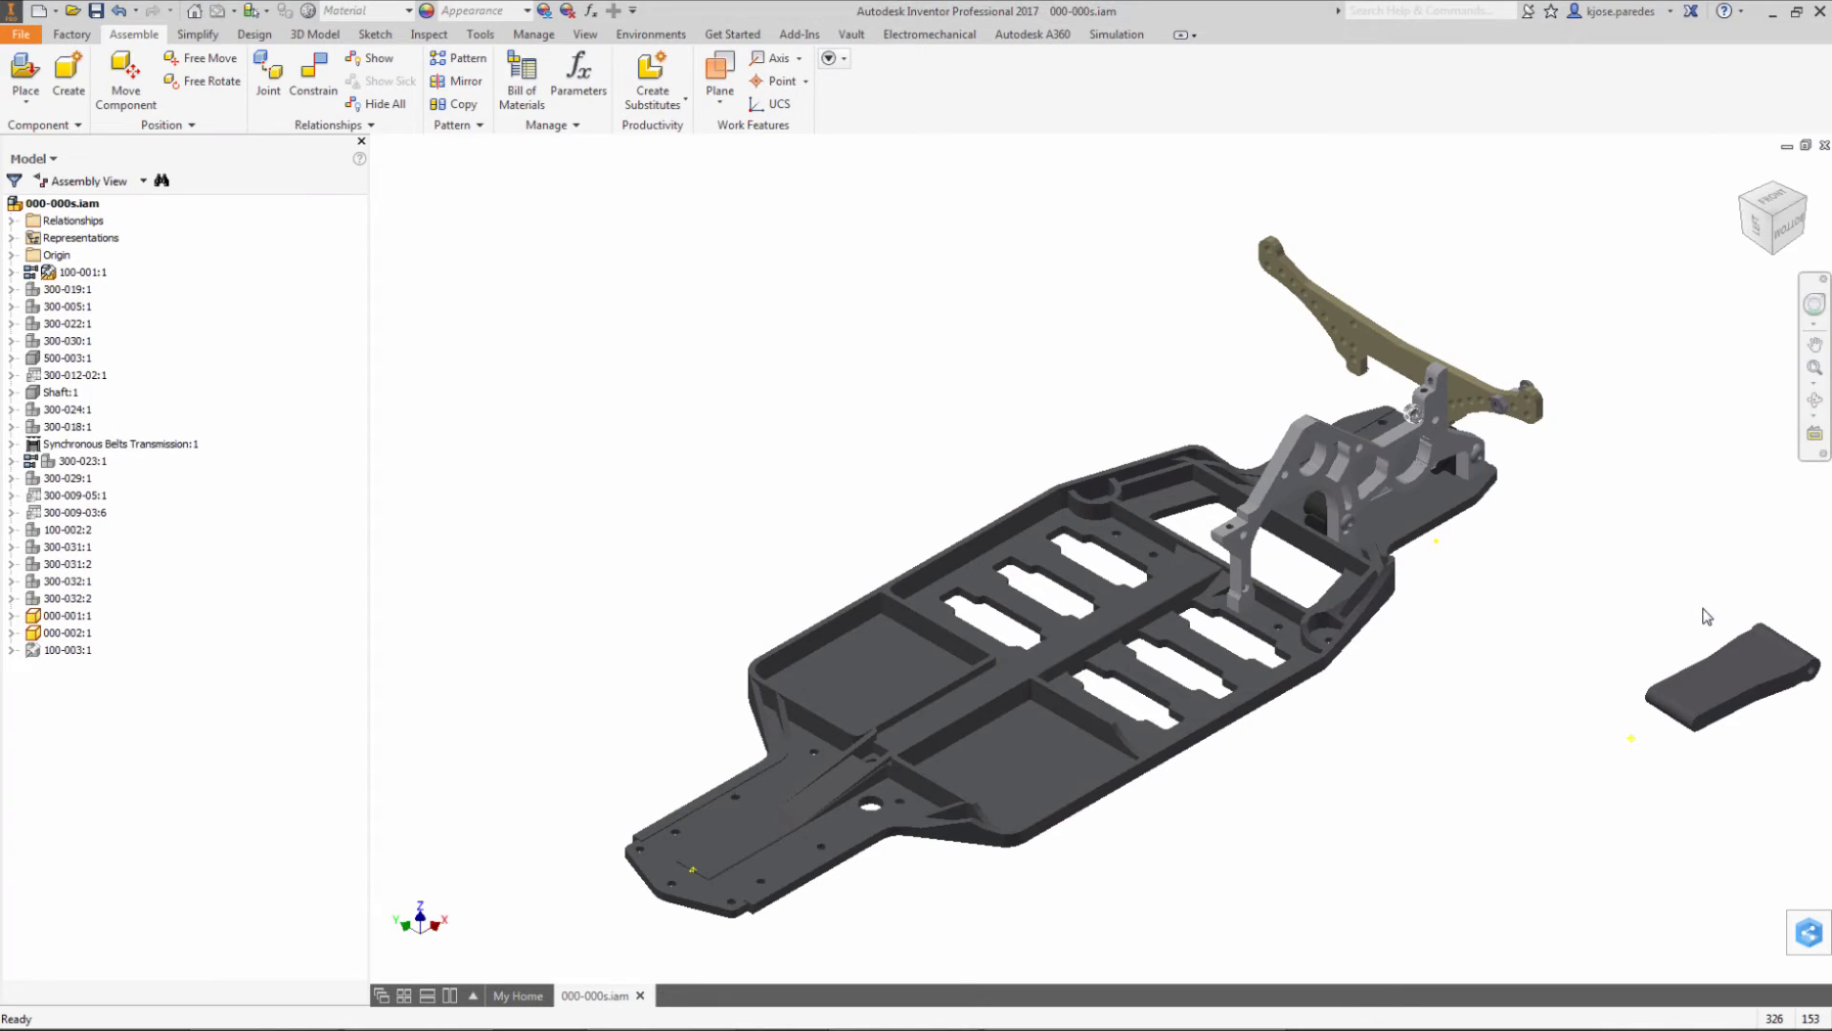
pyautogui.press('F2')
pyautogui.moveTo(1666, 618); pyautogui.dragTo(1462, 649)
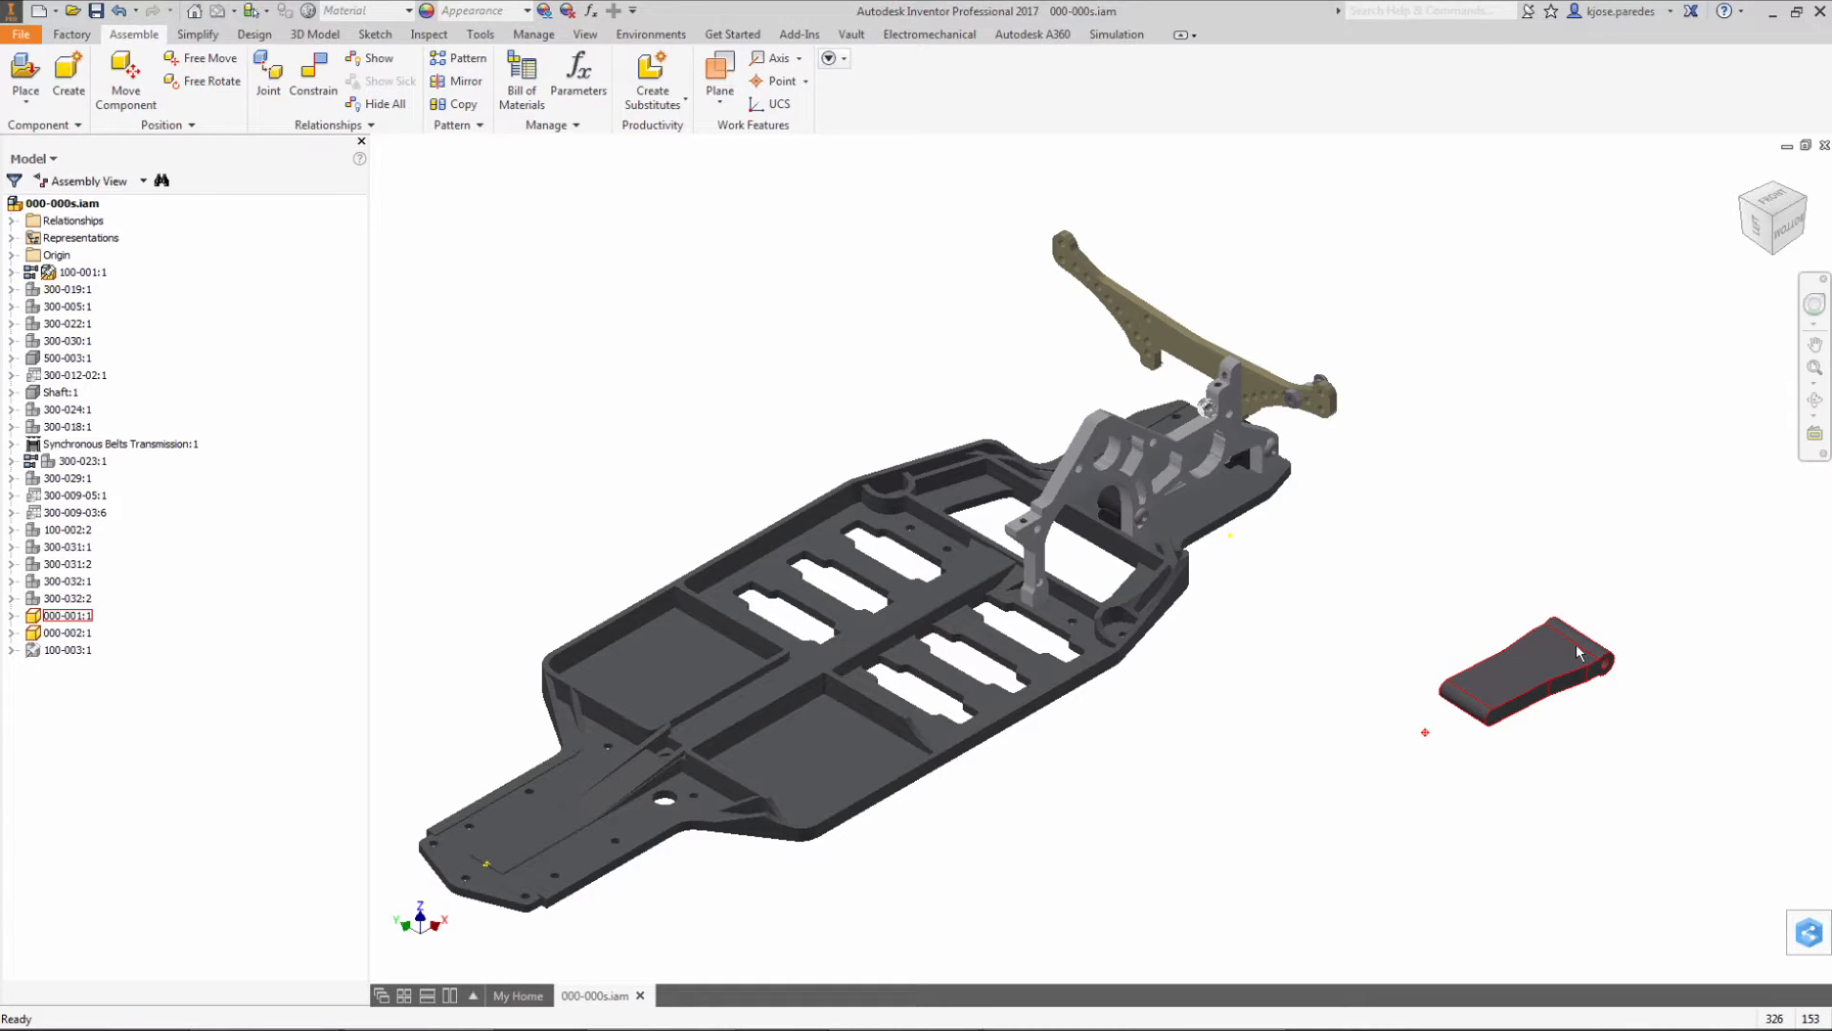
# Step: Open the suspension arm part 000-001 from the assembly in its own window
pyautogui.click(55, 622)
pyautogui.rightClick(58, 618)
pyautogui.click(121, 378)
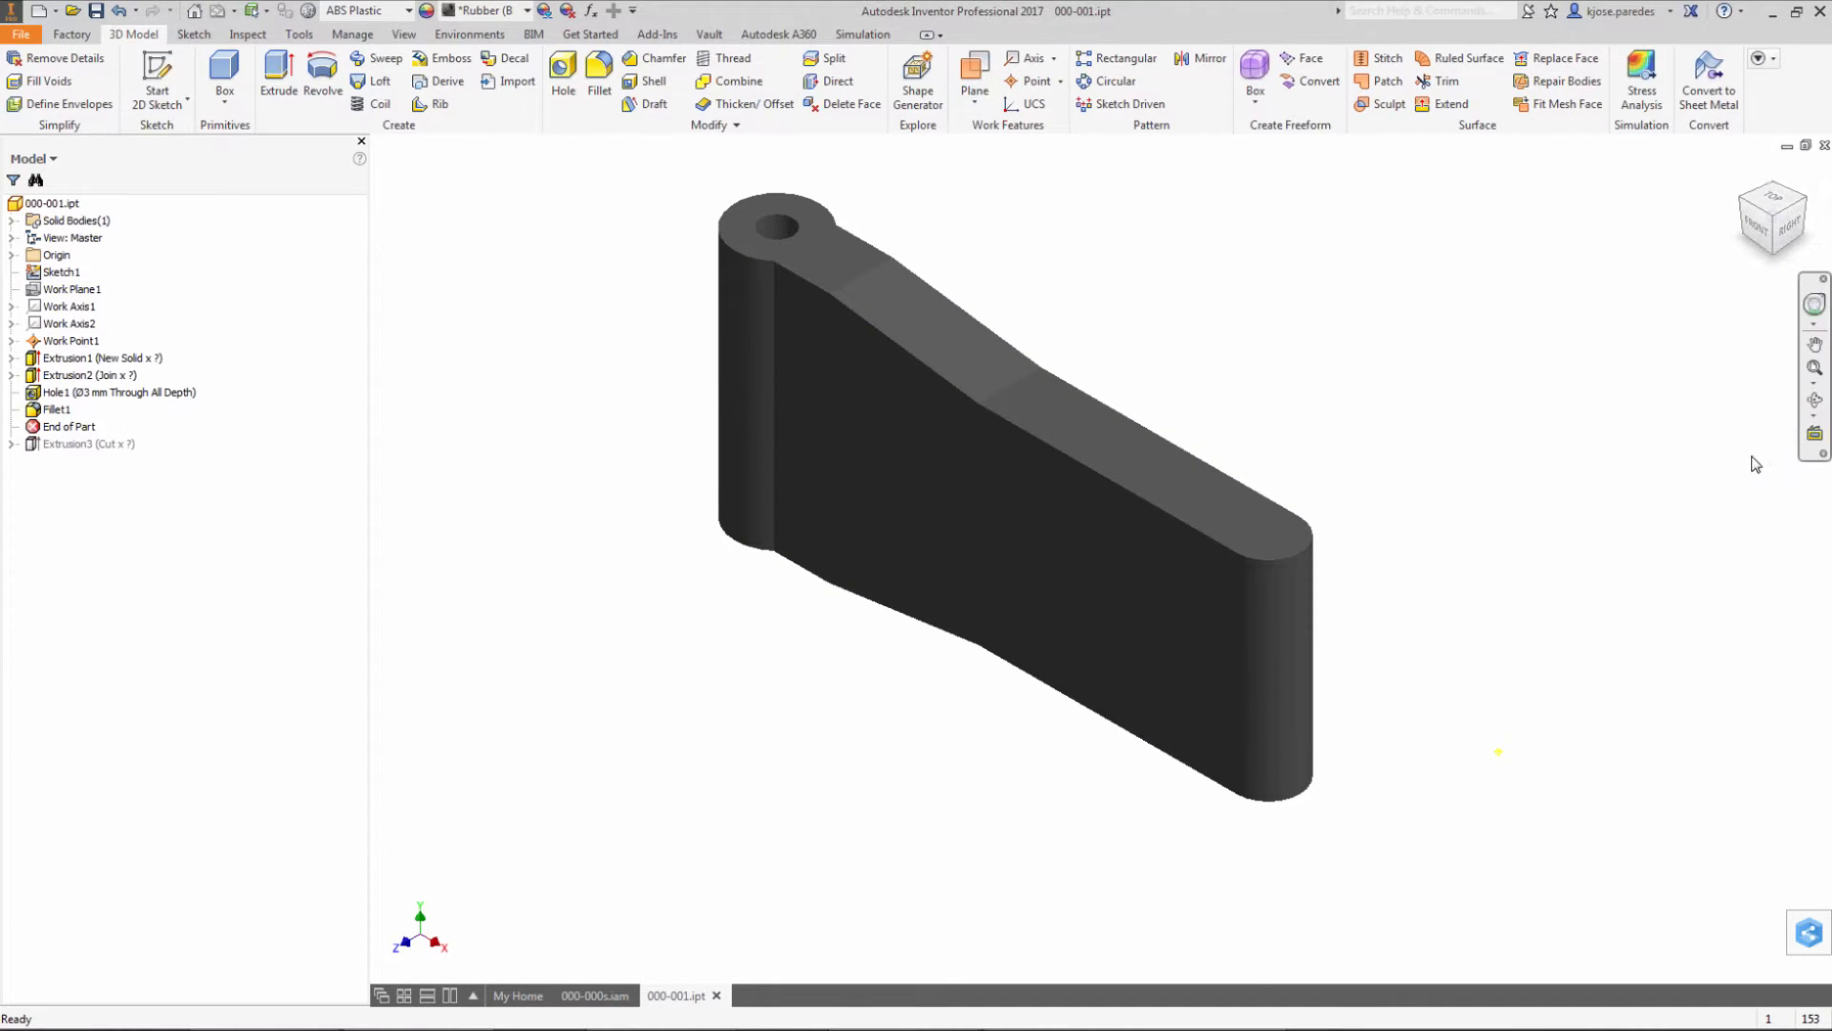
pyautogui.moveTo(1447, 518); pyautogui.dragTo(1485, 556, button='middle')
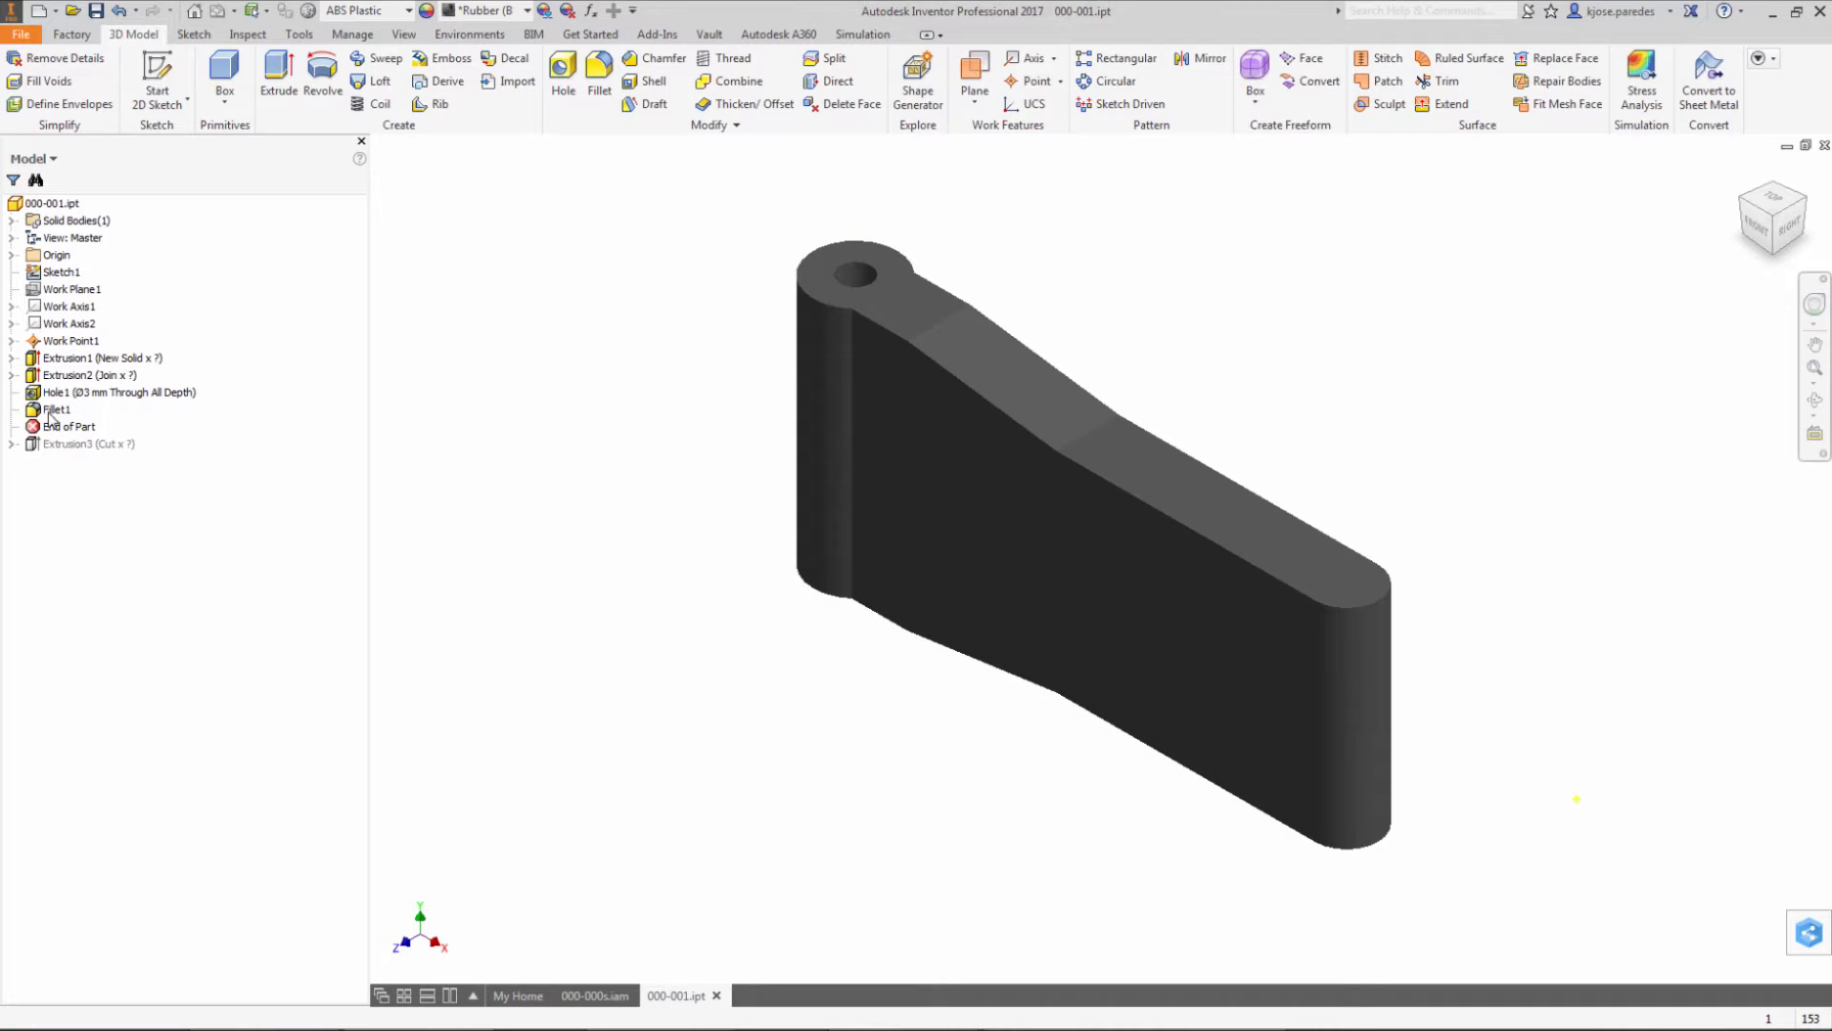
# Step: Restore the Extrusion3 cut in 000-001.ipt by moving the end-of-part marker below it, checking the part out for editing
pyautogui.moveTo(56, 410); pyautogui.dragTo(67, 456)
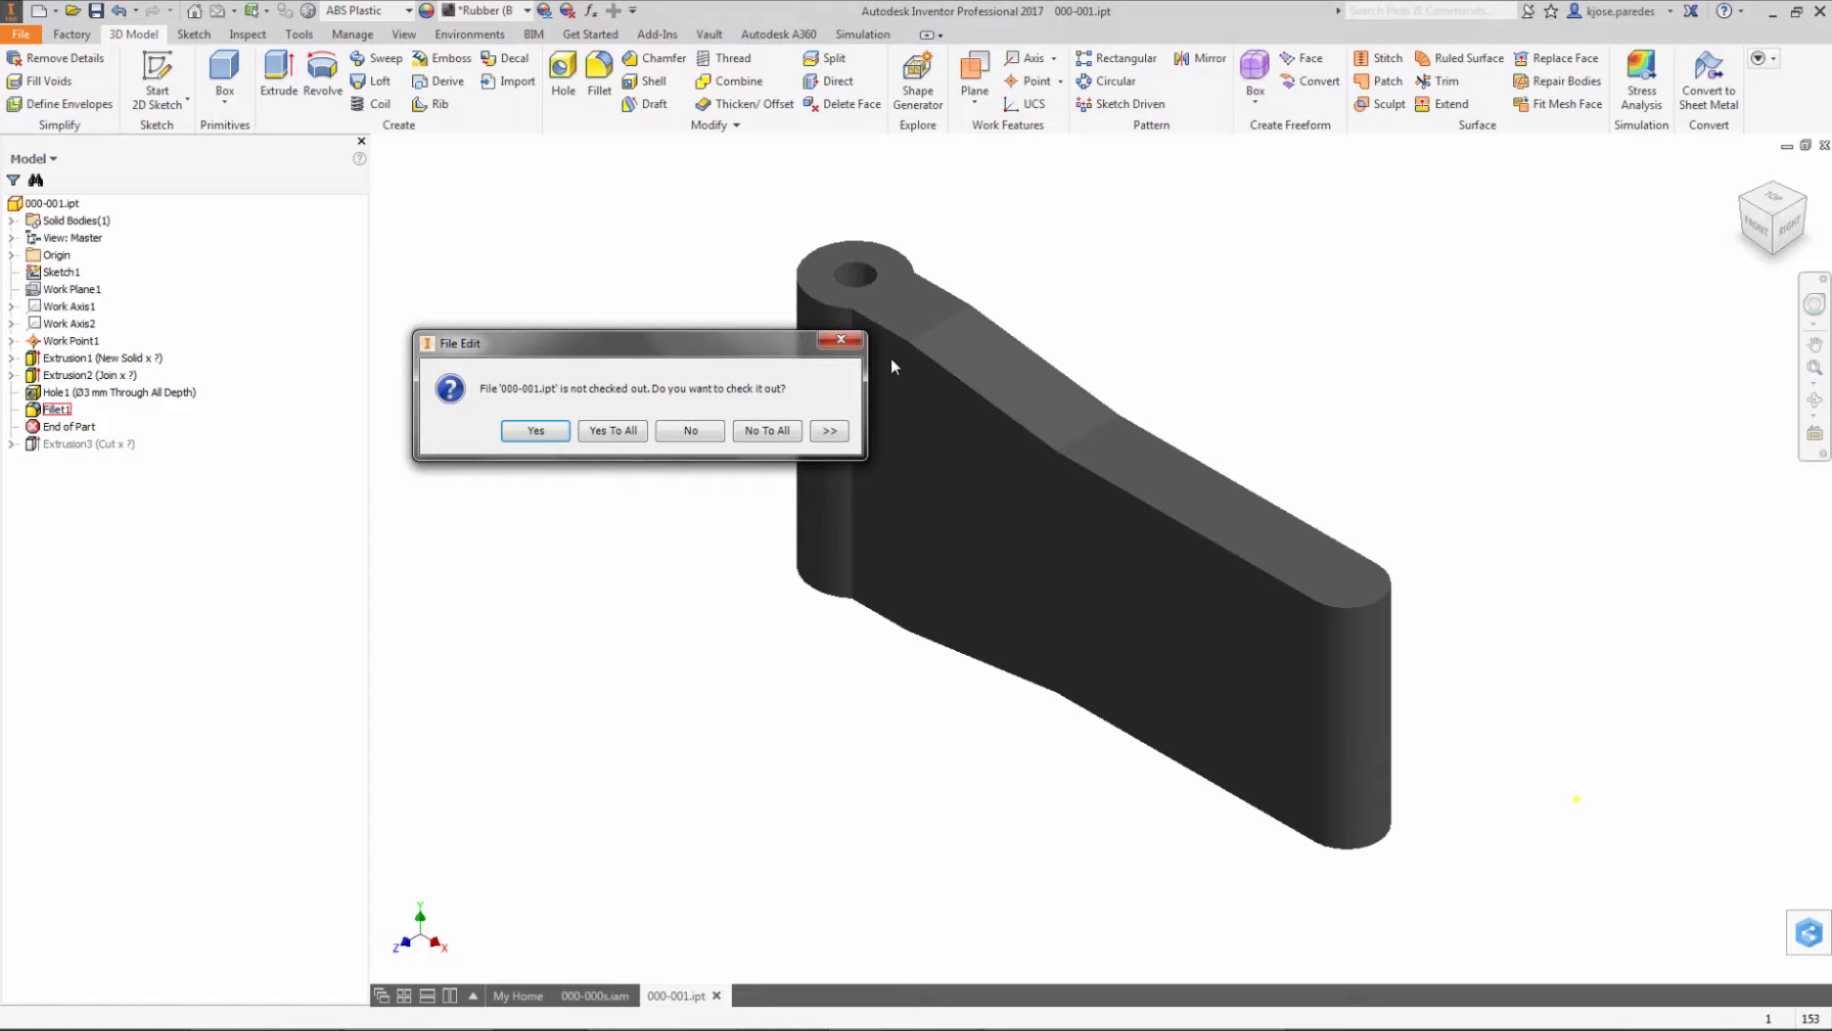
pyautogui.click(627, 432)
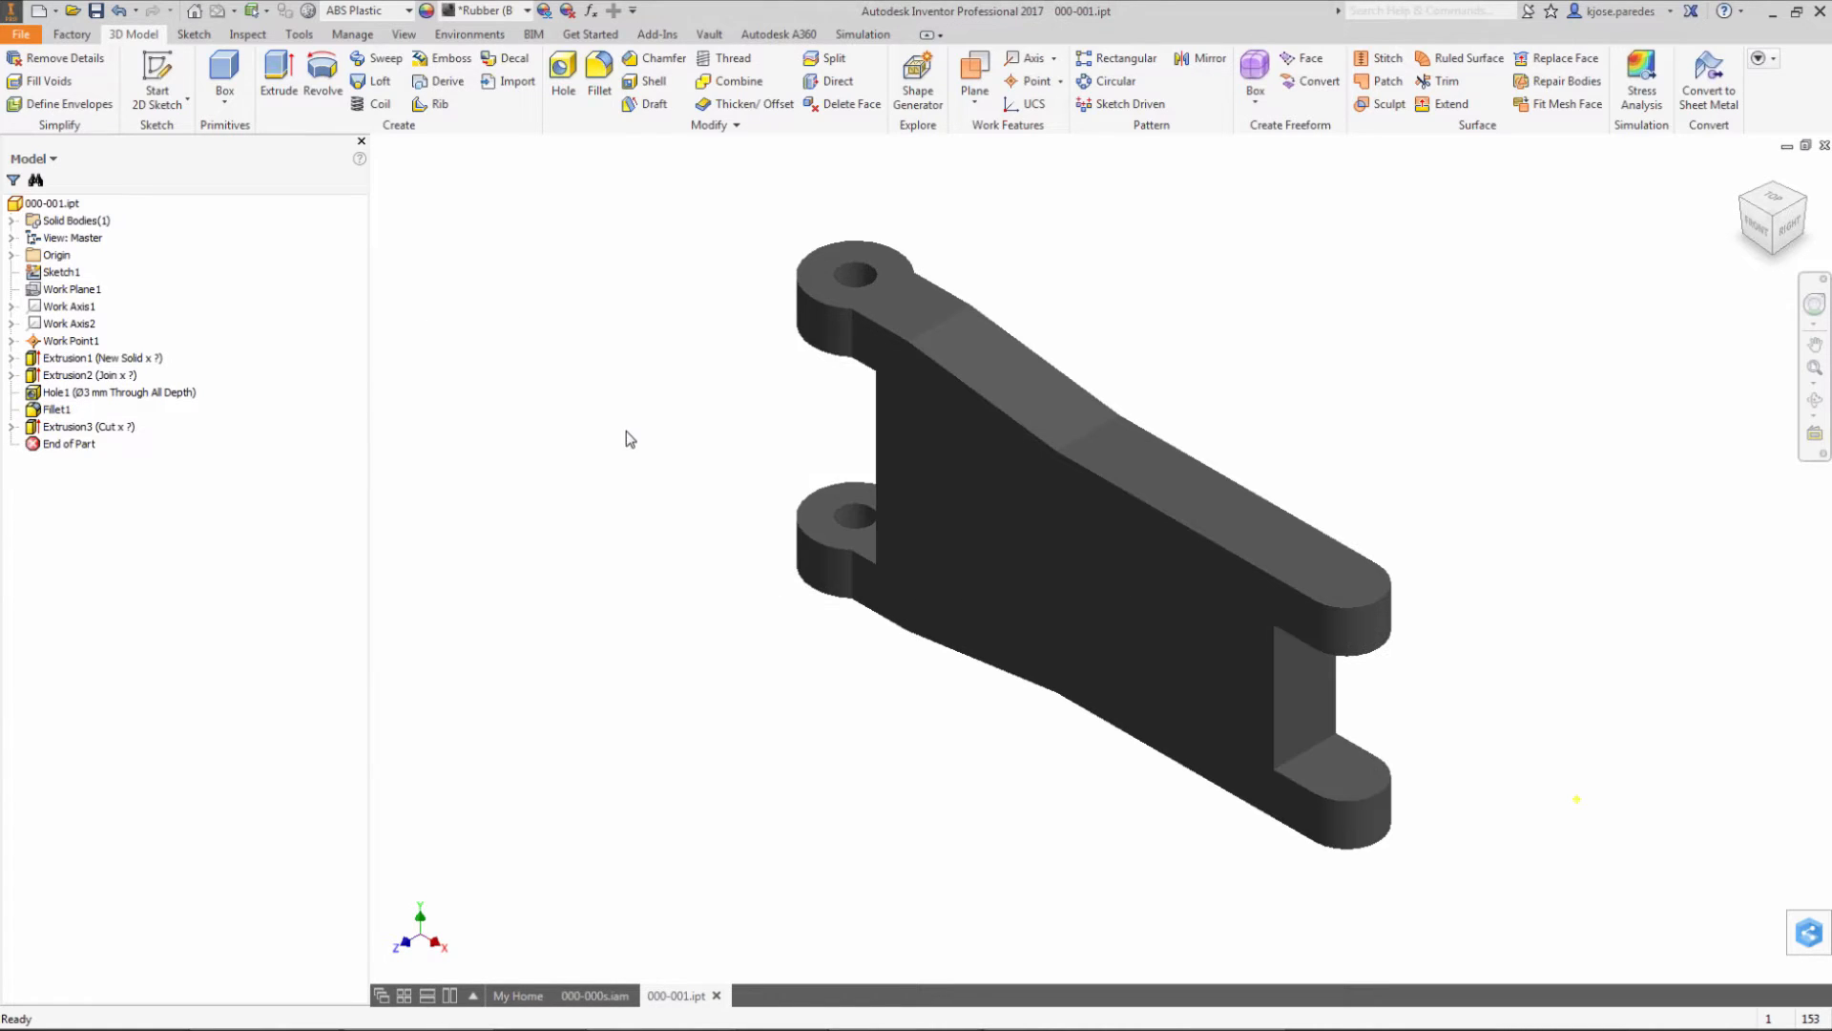
pyautogui.click(65, 427)
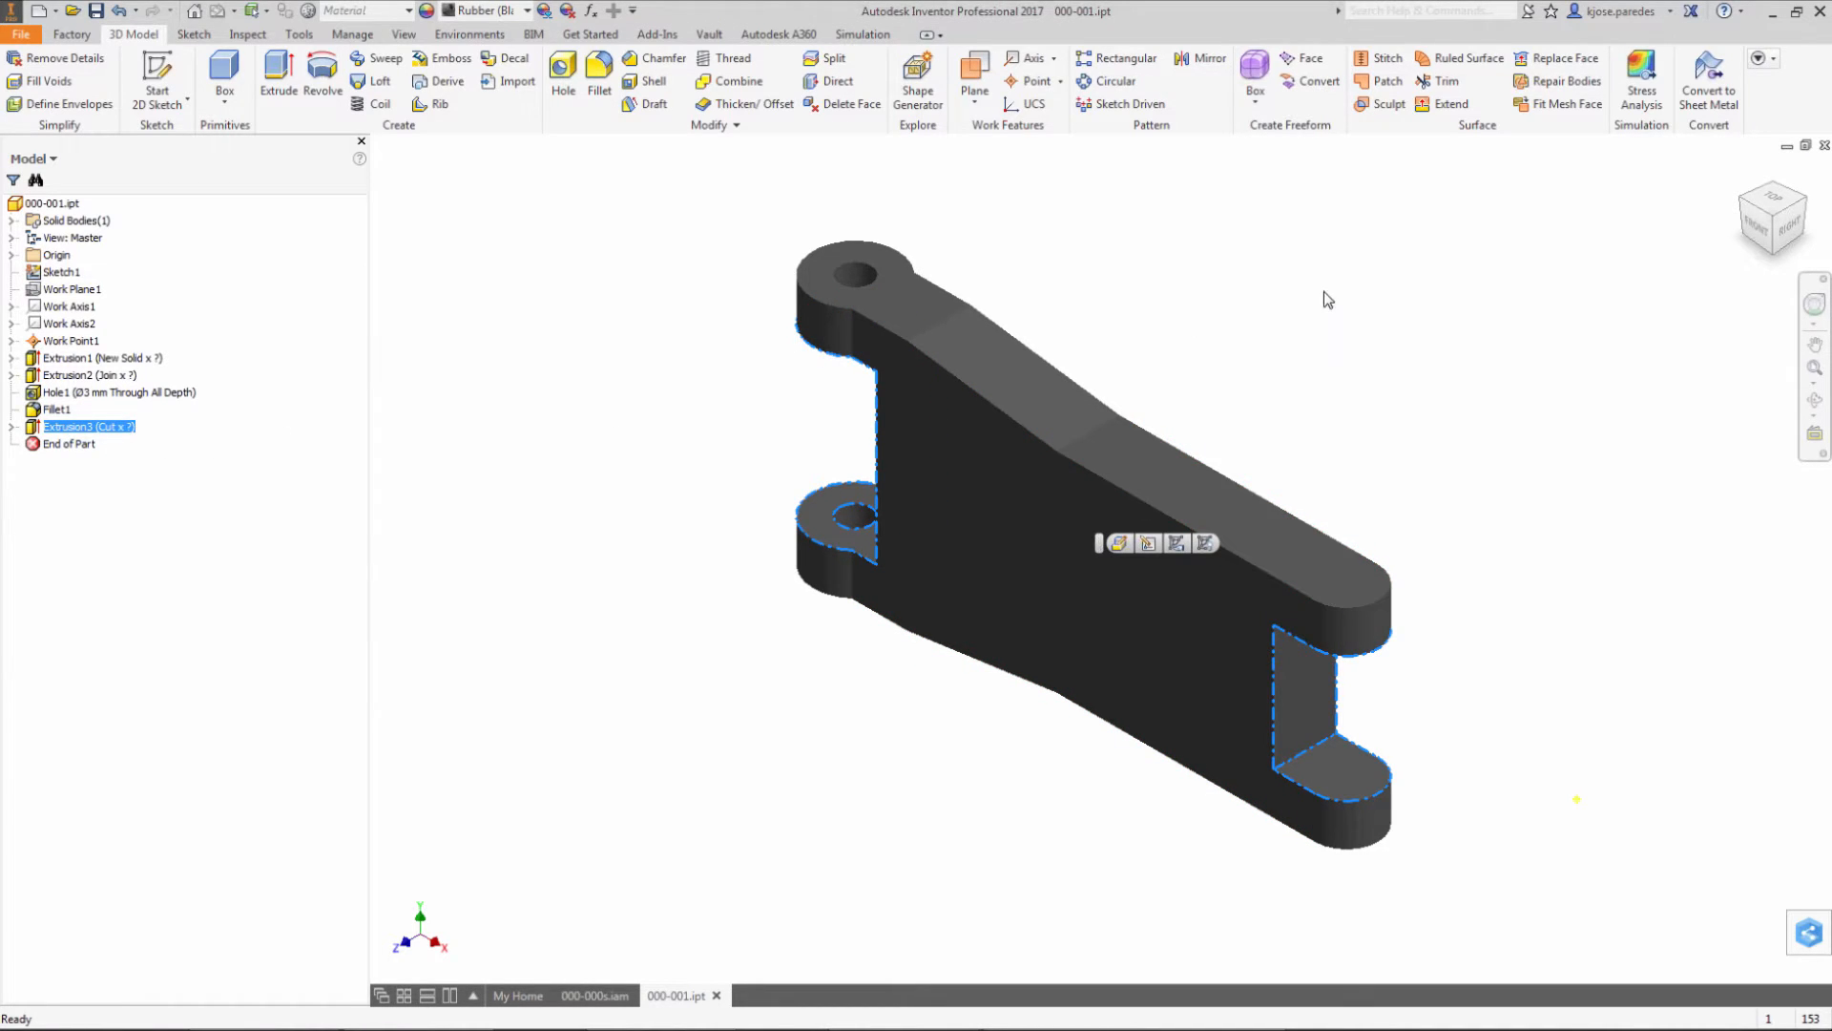
pyautogui.press('F4')
pyautogui.moveTo(1325, 292); pyautogui.dragTo(1250, 298)
pyautogui.press('Escape')
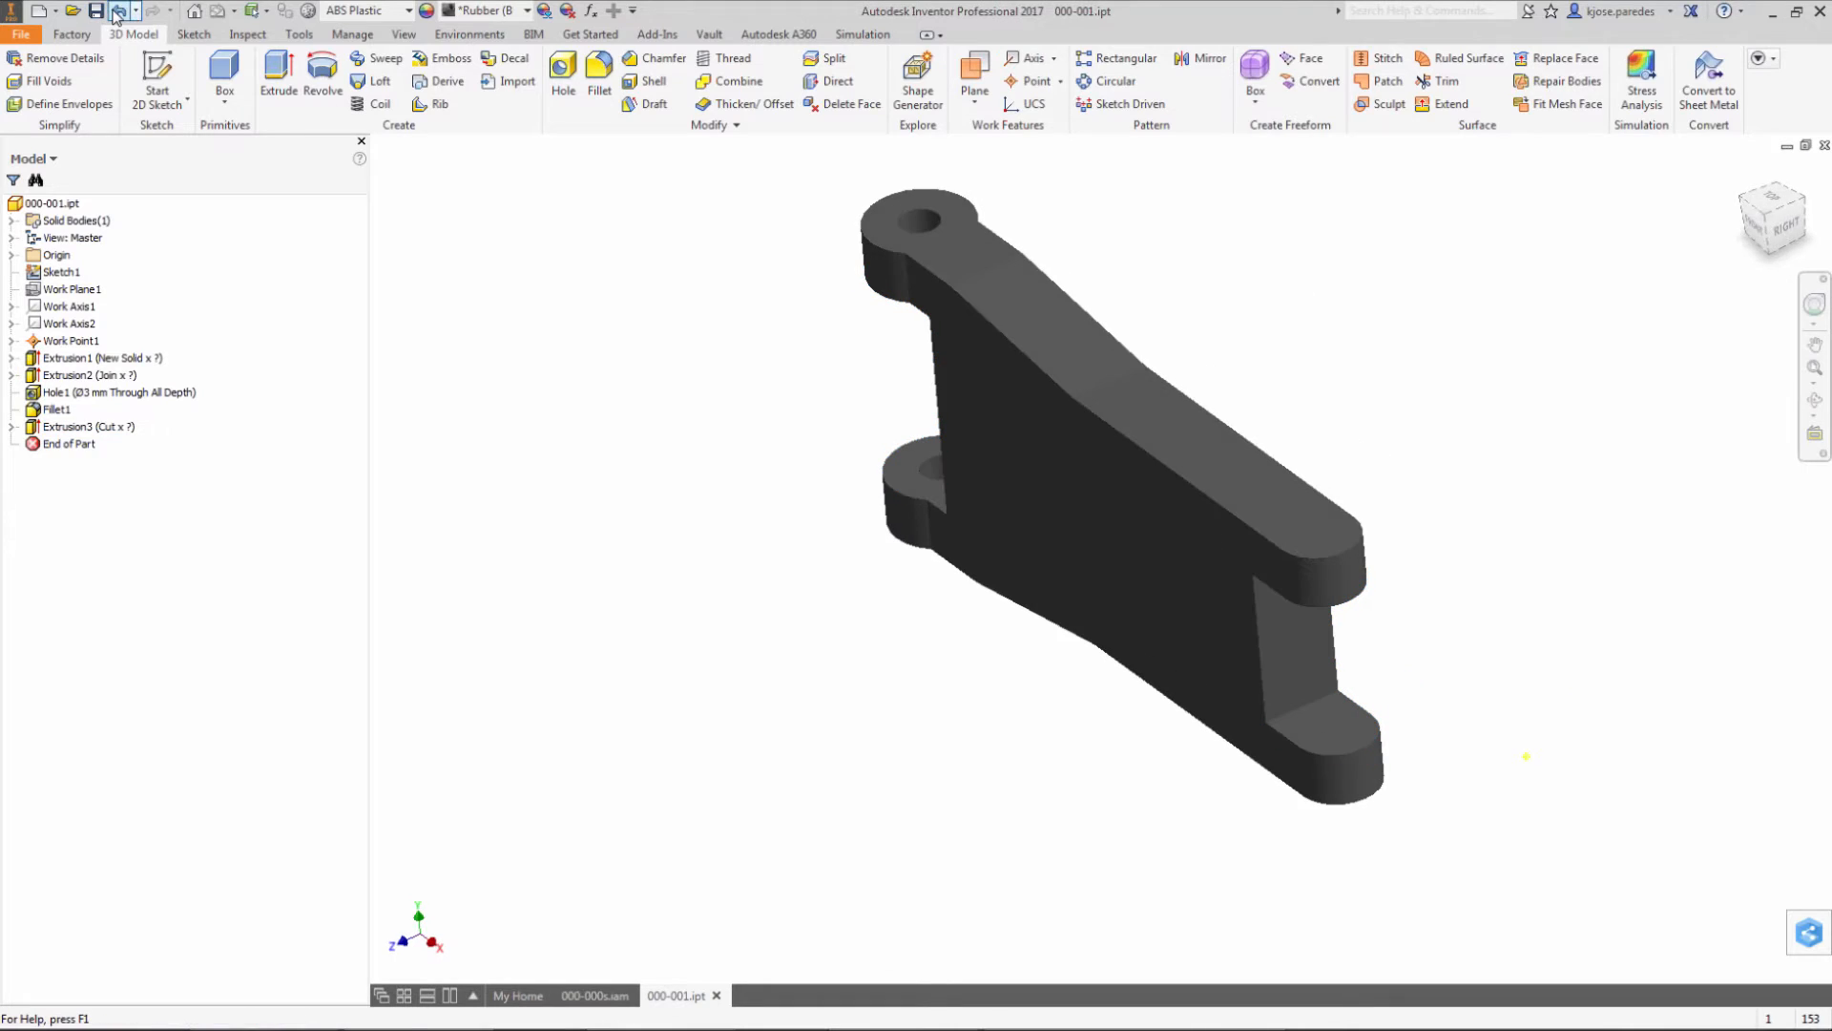
# Step: Check in 000-001.ipt with the comment "Made the Extrude Cut", choosing to close files and delete working copies
pyautogui.click(710, 35)
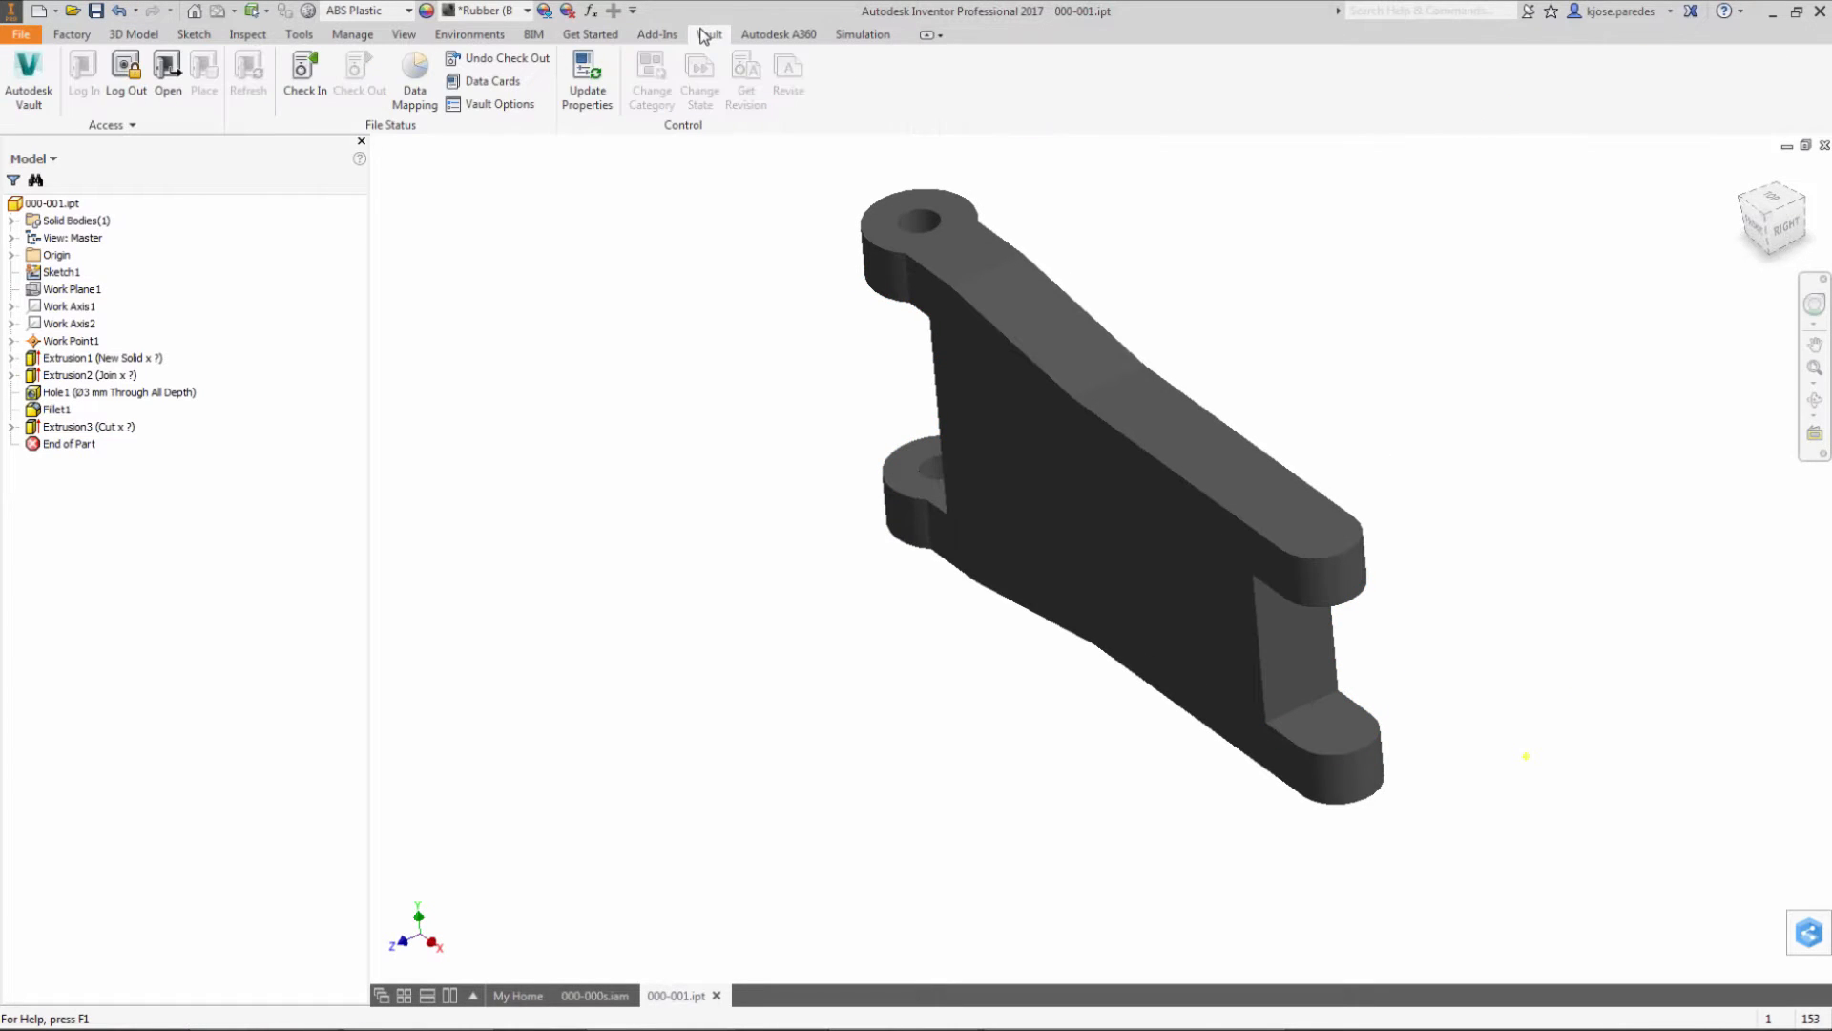
pyautogui.click(319, 74)
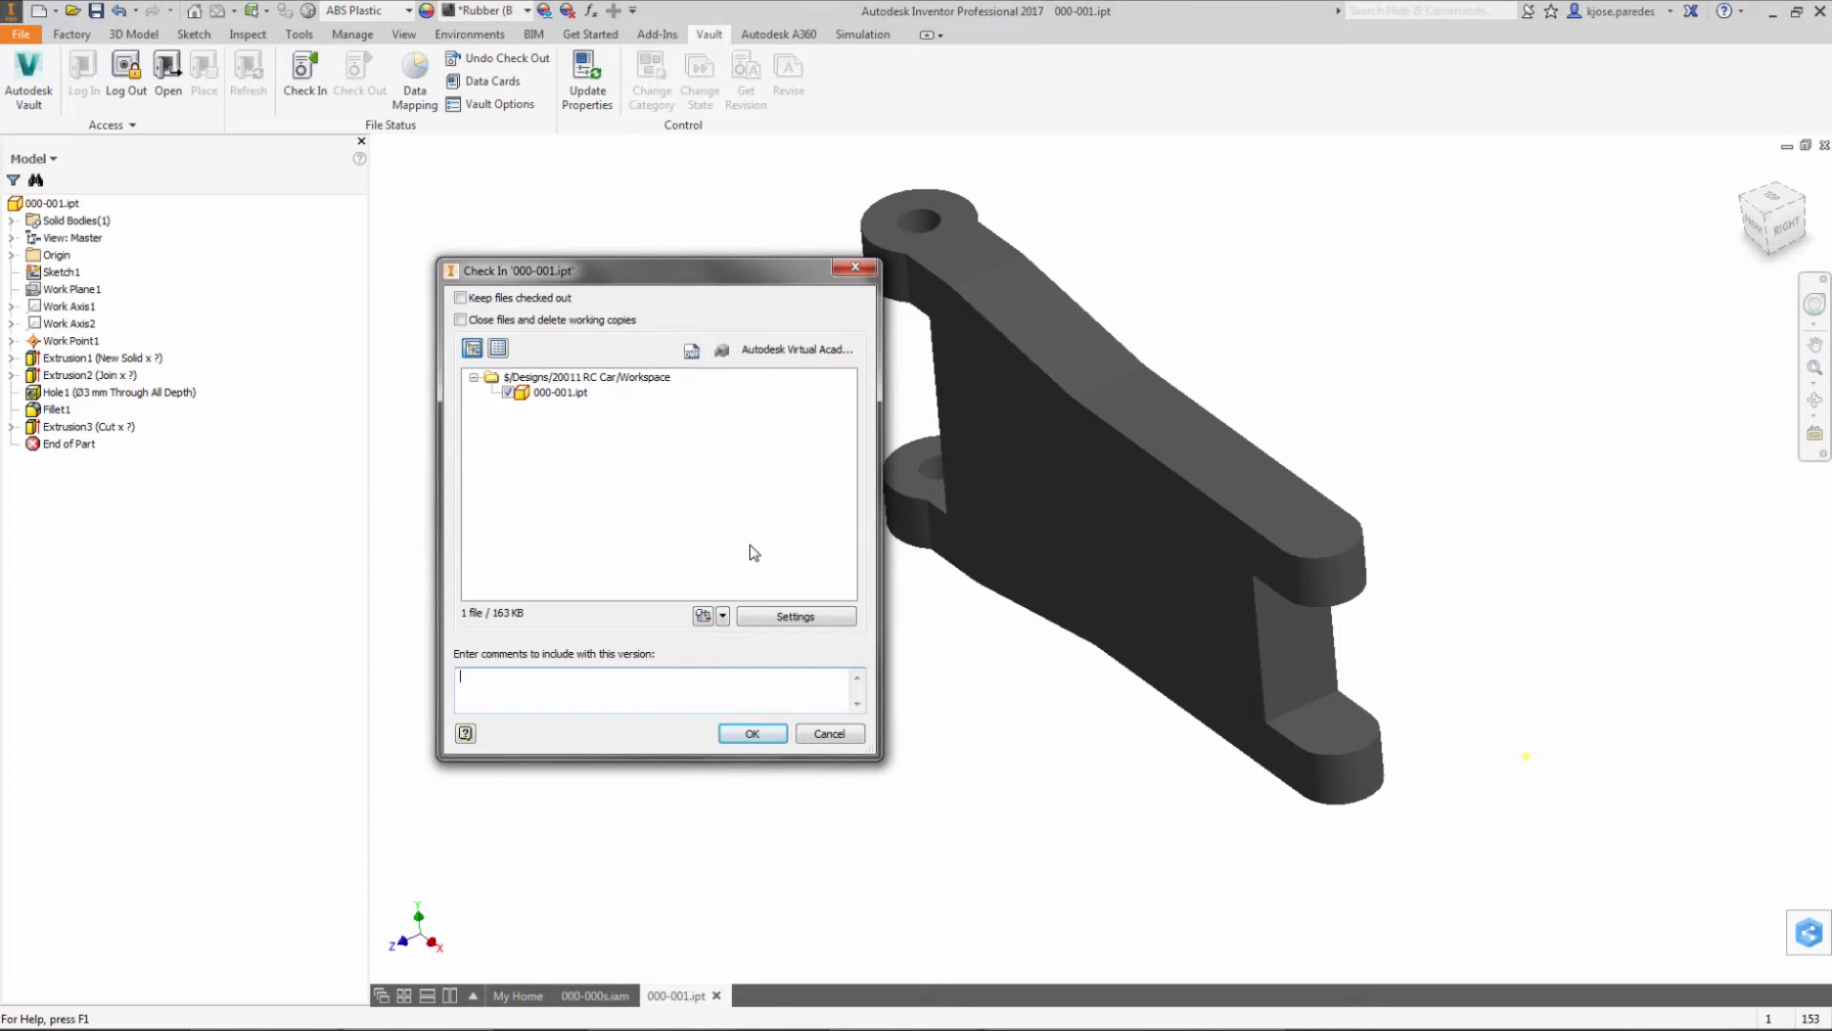
pyautogui.write('Made the Extrude Cut')
pyautogui.click(494, 325)
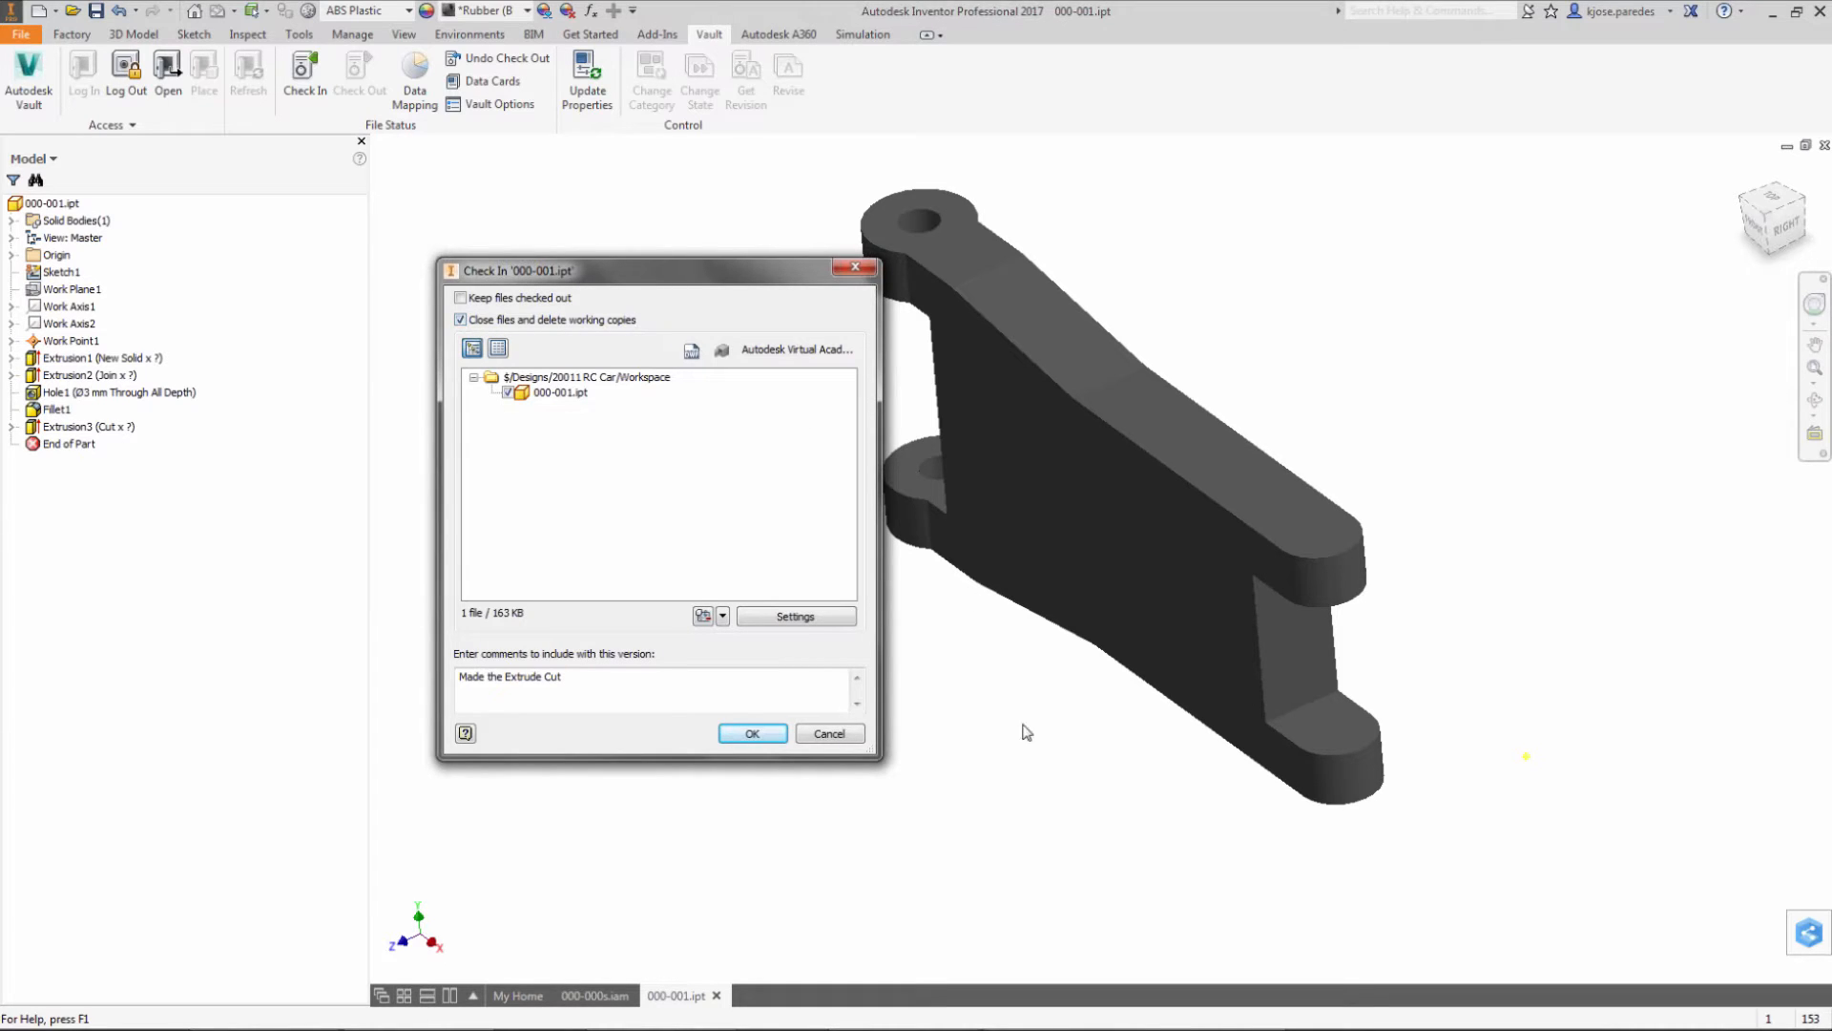
pyautogui.click(756, 736)
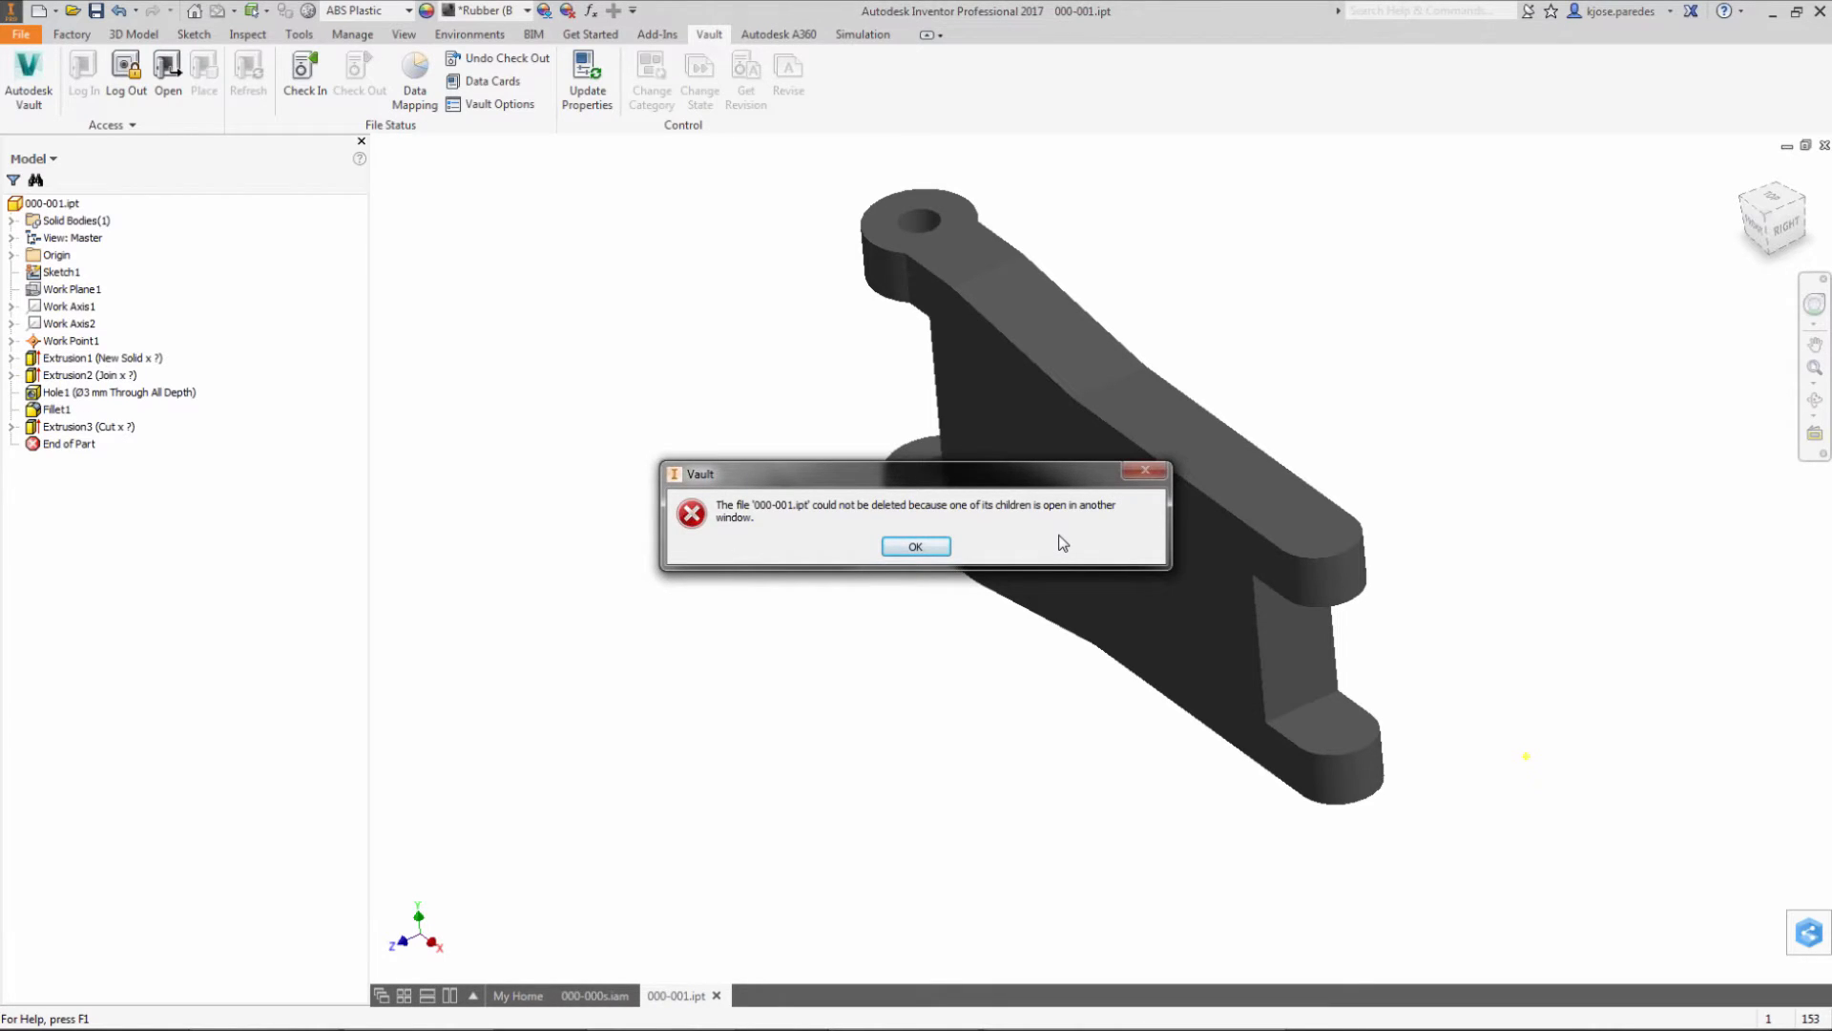
pyautogui.click(933, 547)
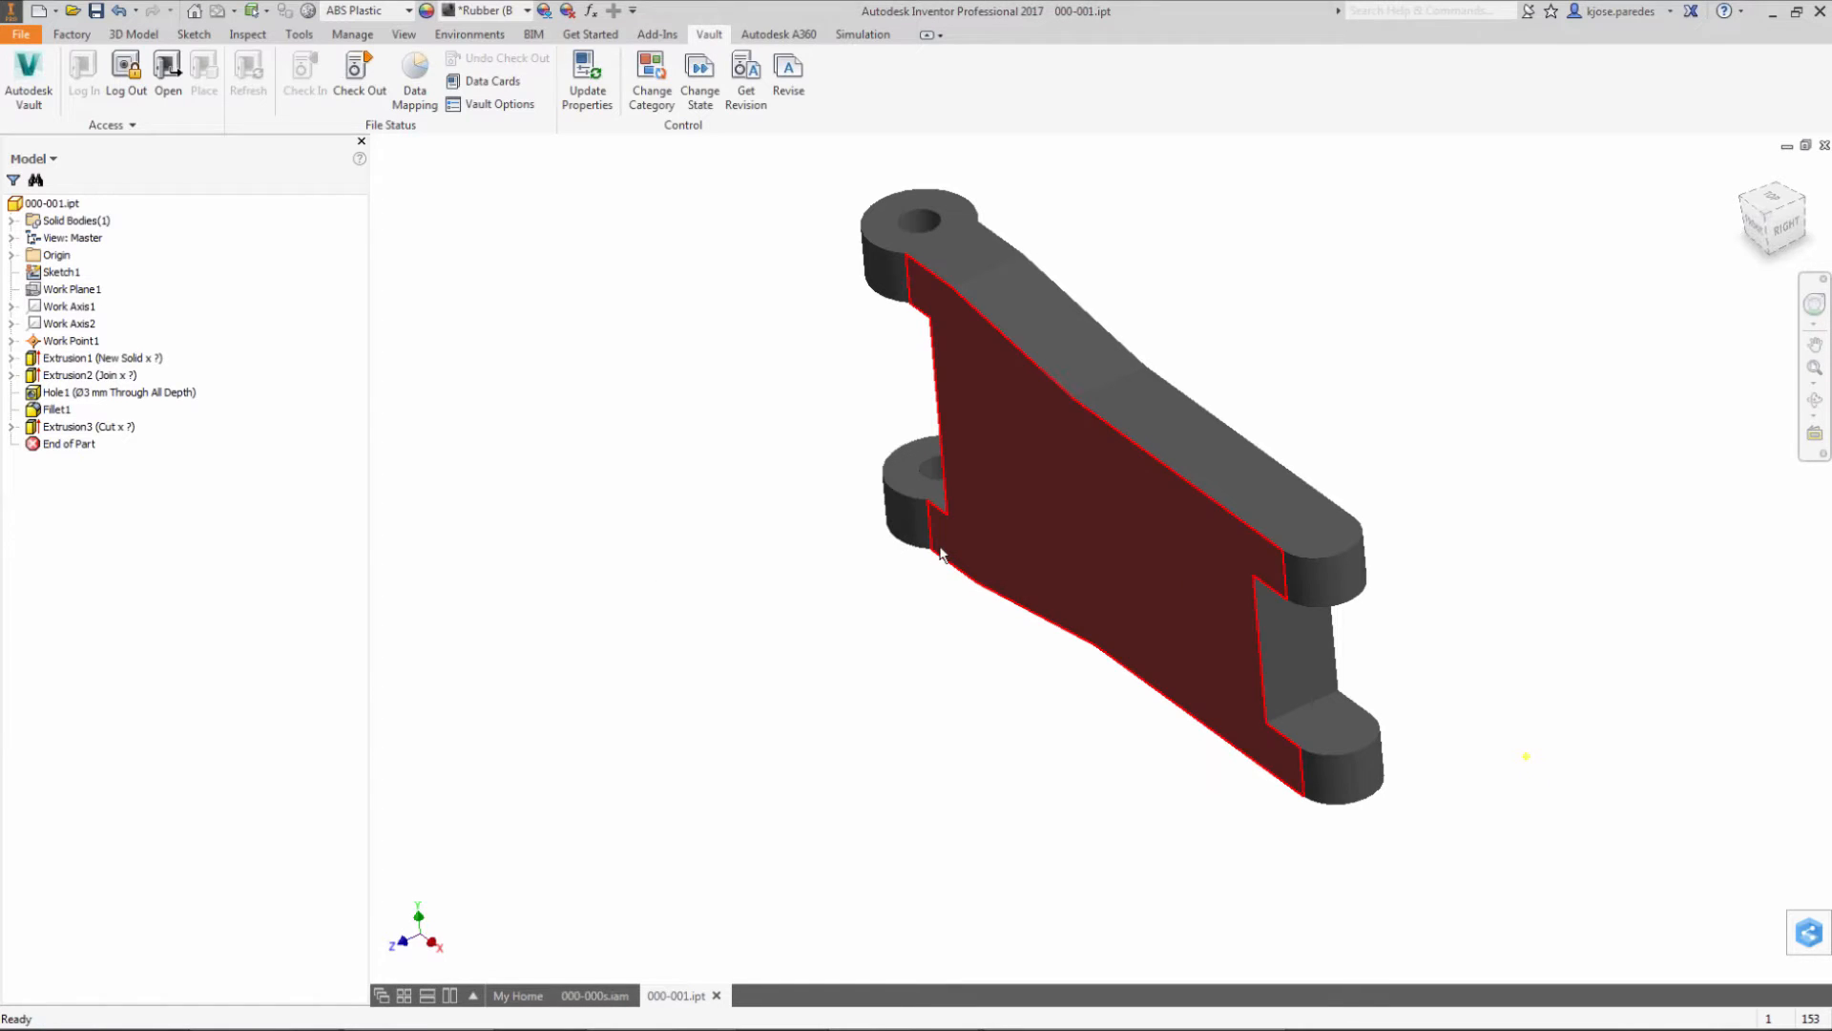
pyautogui.moveTo(940, 552)
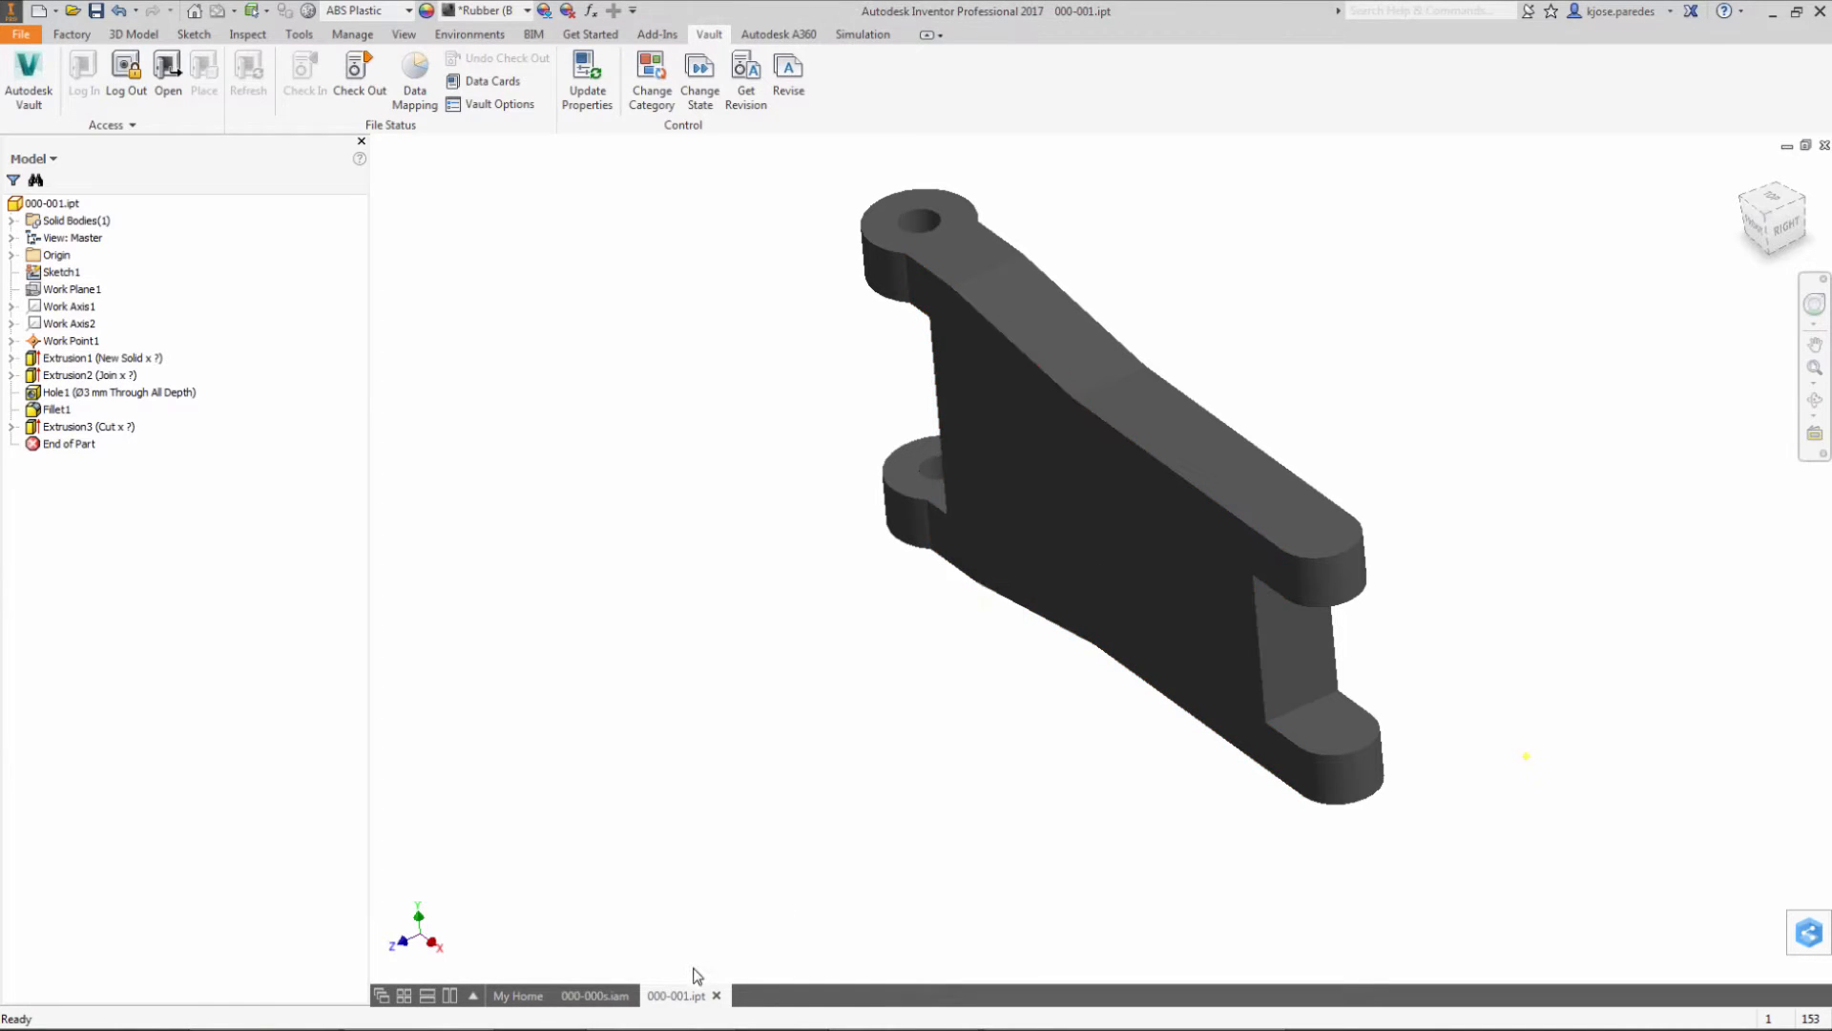
# Step: Close the 000-001.ipt document and return to the 000-000s.iam assembly
pyautogui.click(595, 995)
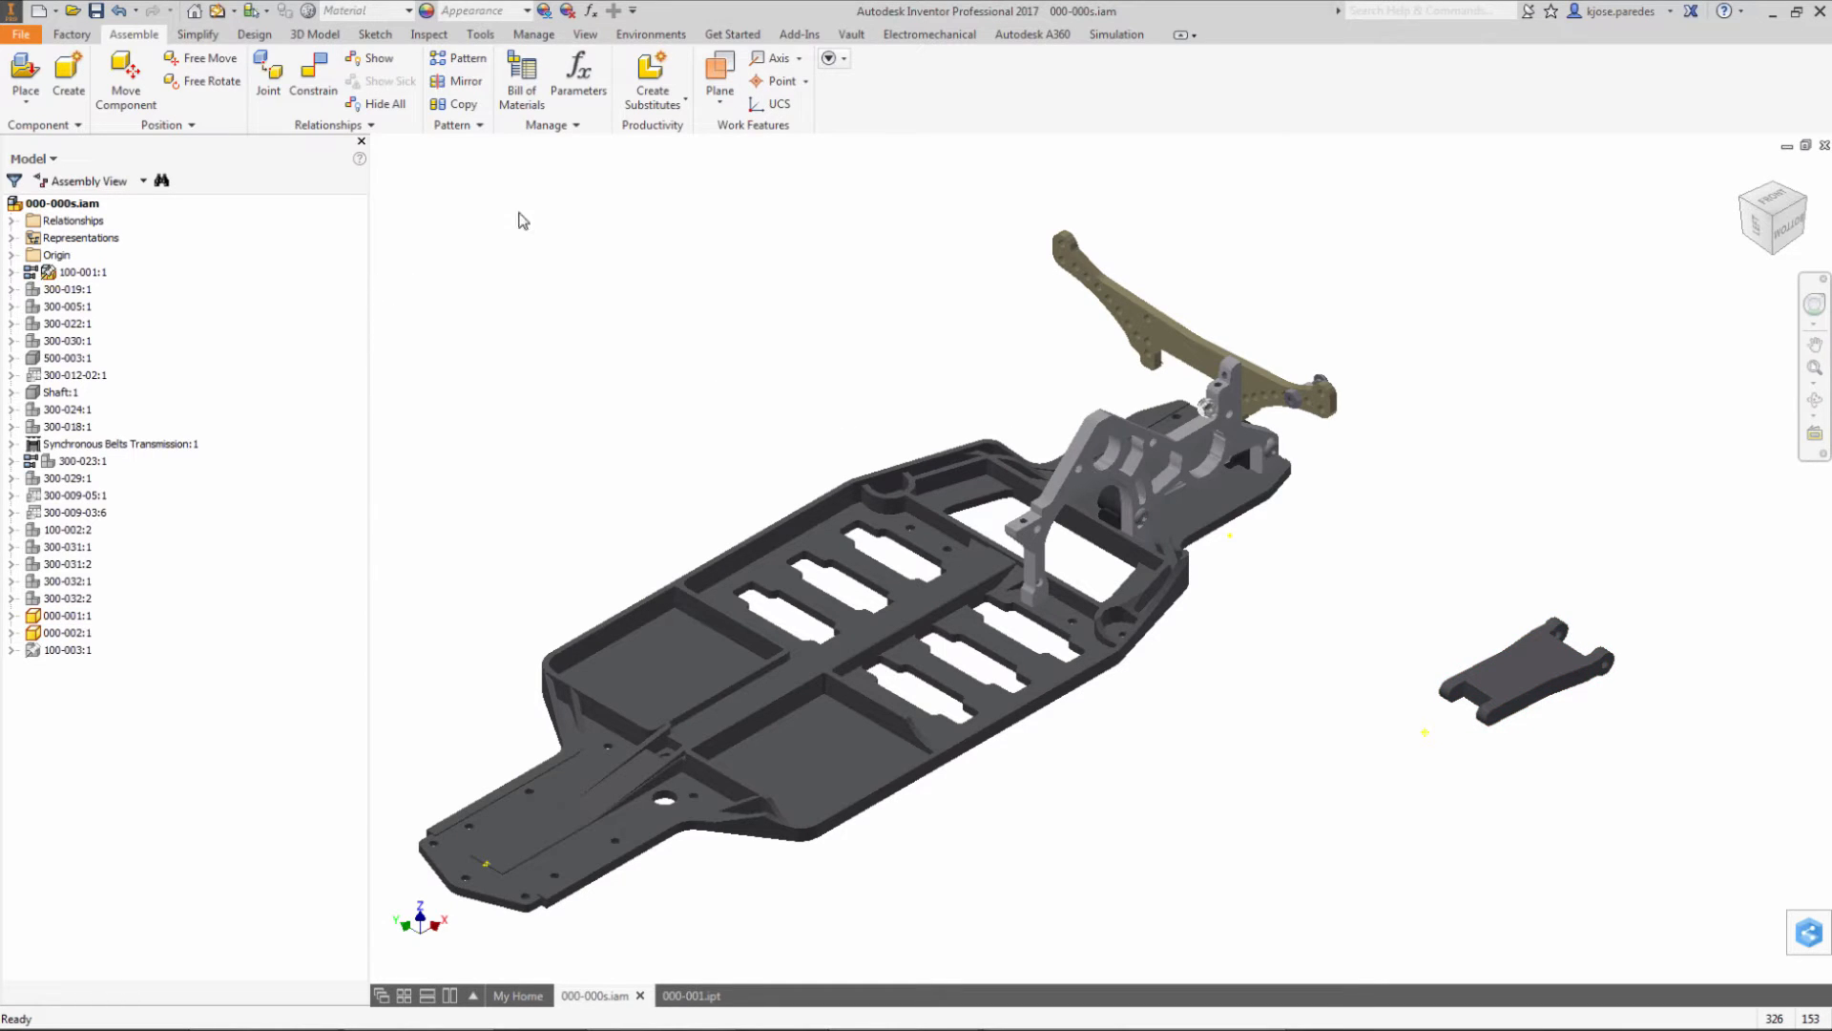
pyautogui.click(703, 1002)
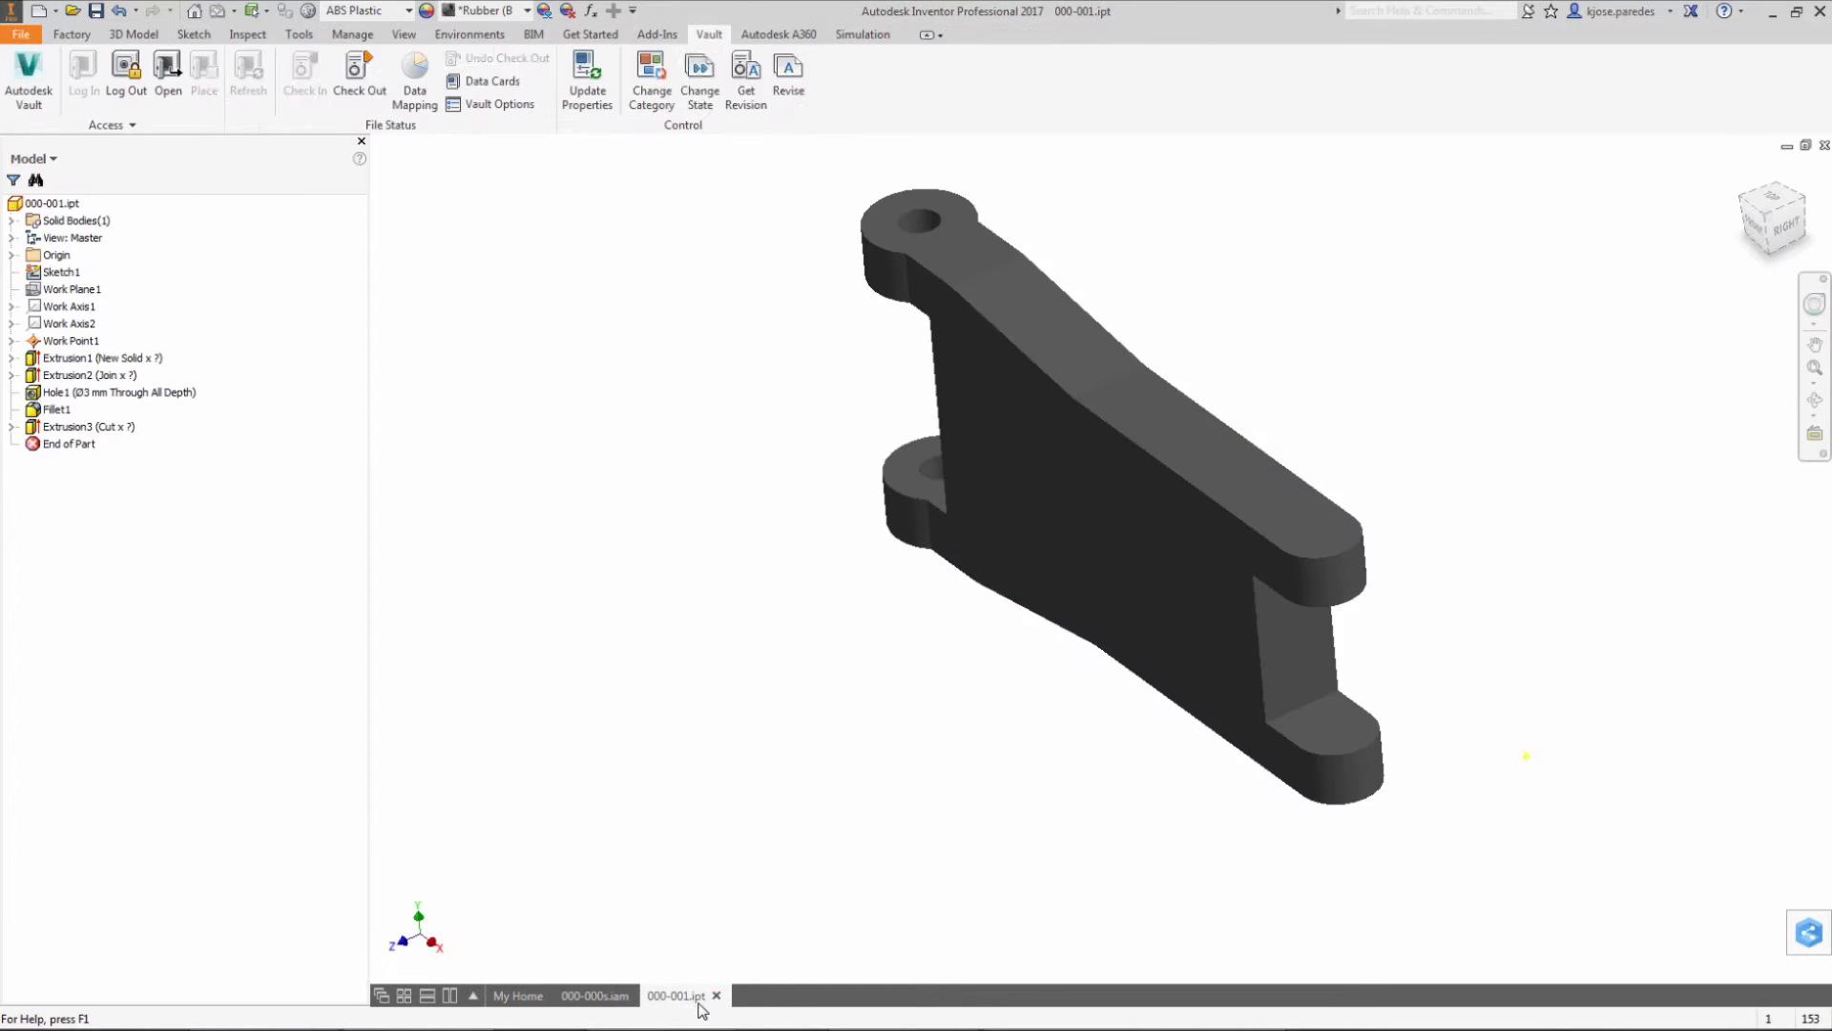
pyautogui.click(716, 998)
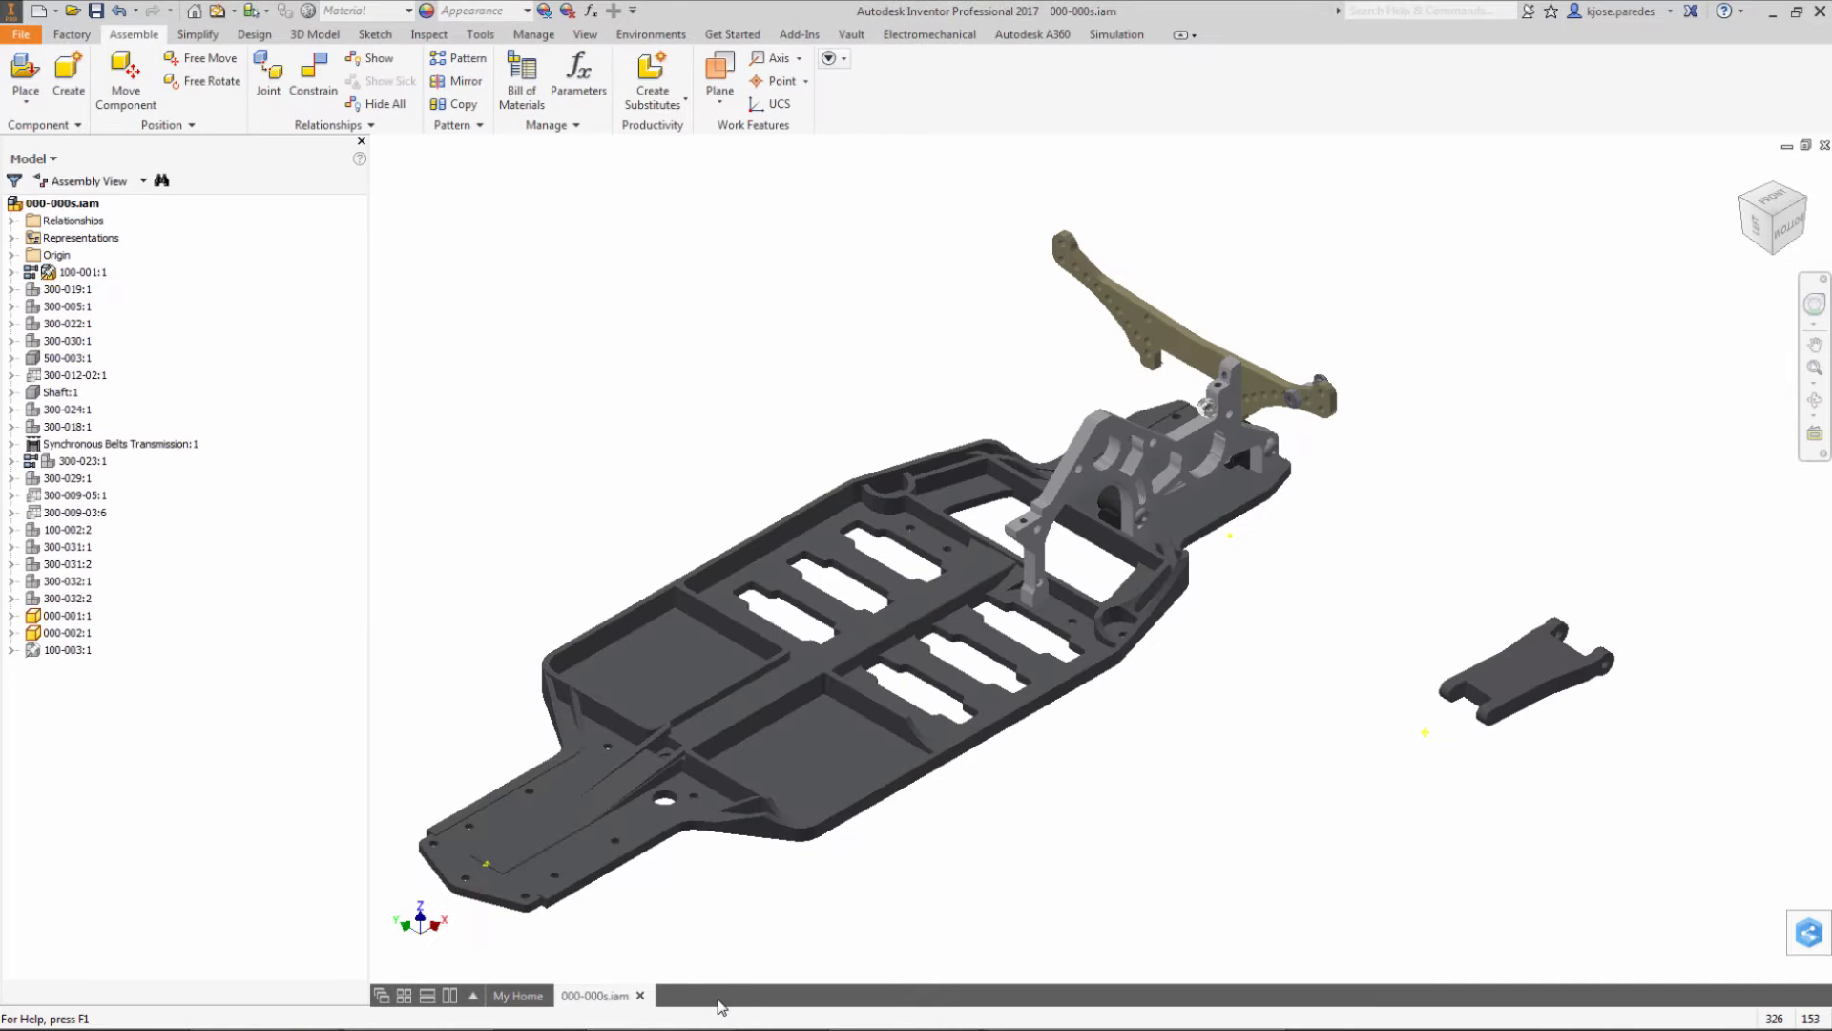
# Step: Check in 000-000s.iam with the comment "Made Extrude Cut", closing the files and deleting the working copies
pyautogui.click(849, 35)
pyautogui.click(303, 95)
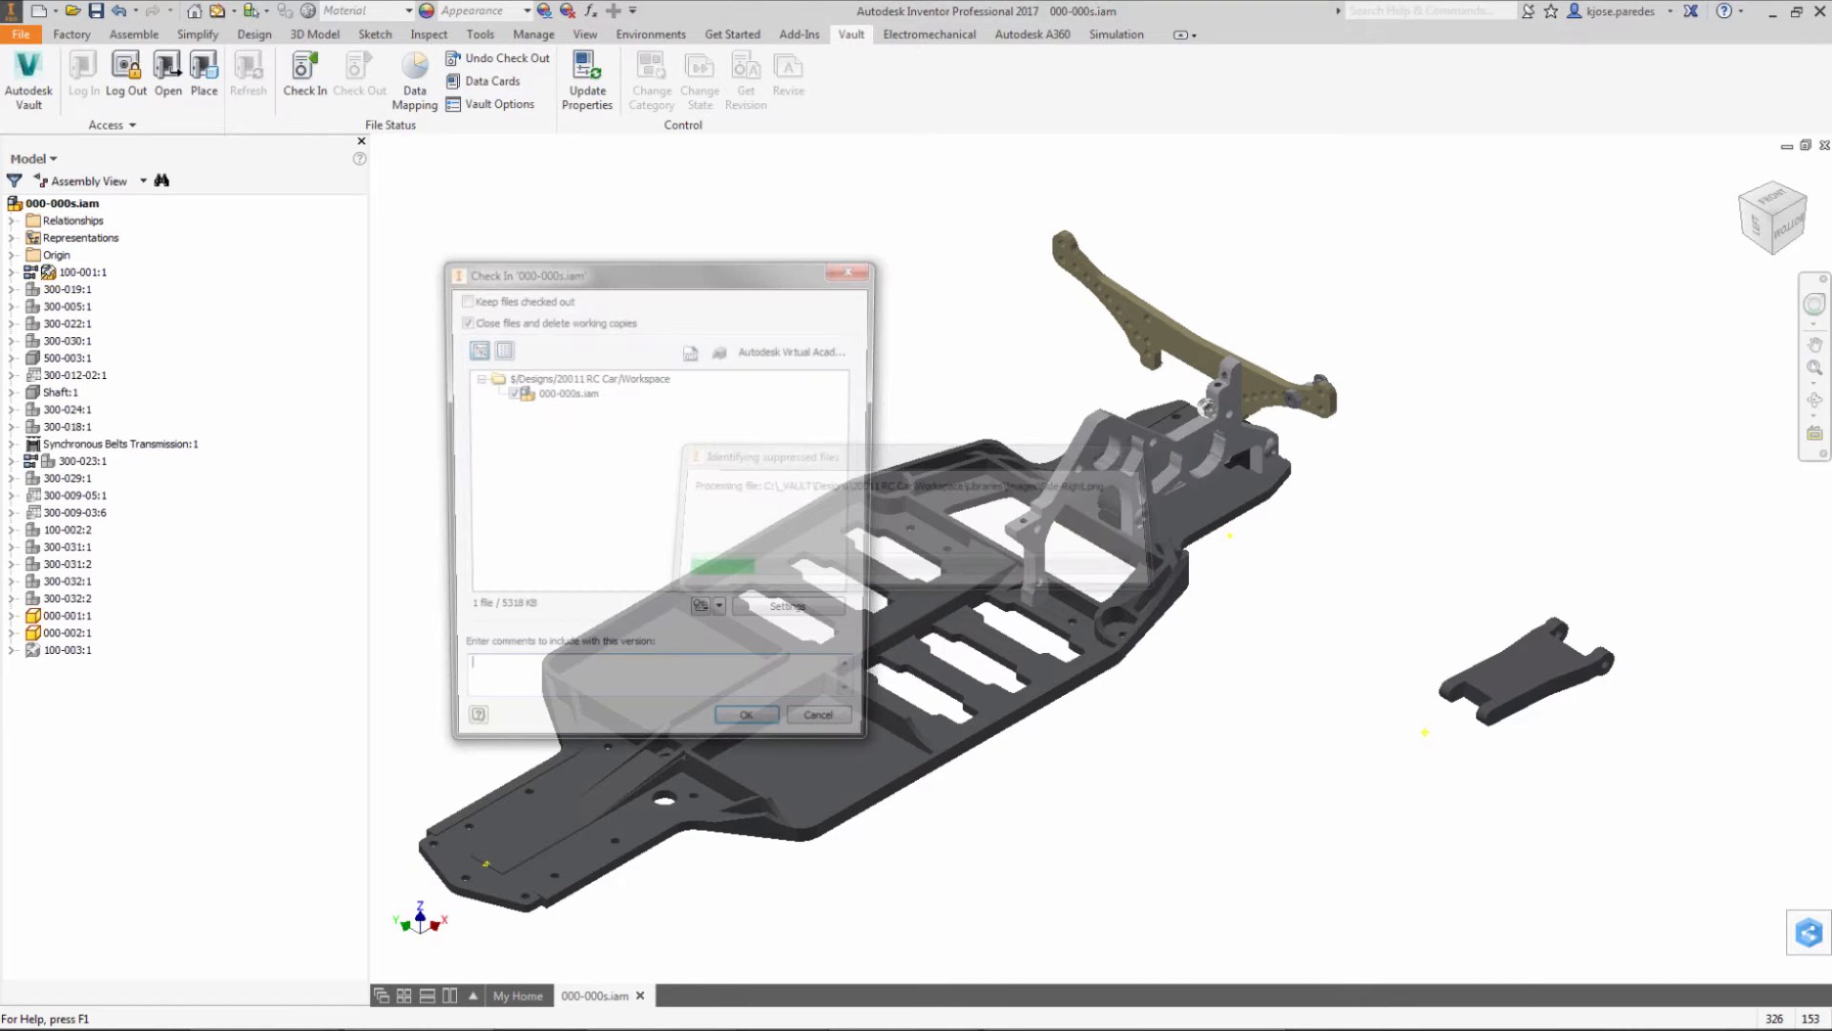
pyautogui.click(819, 731)
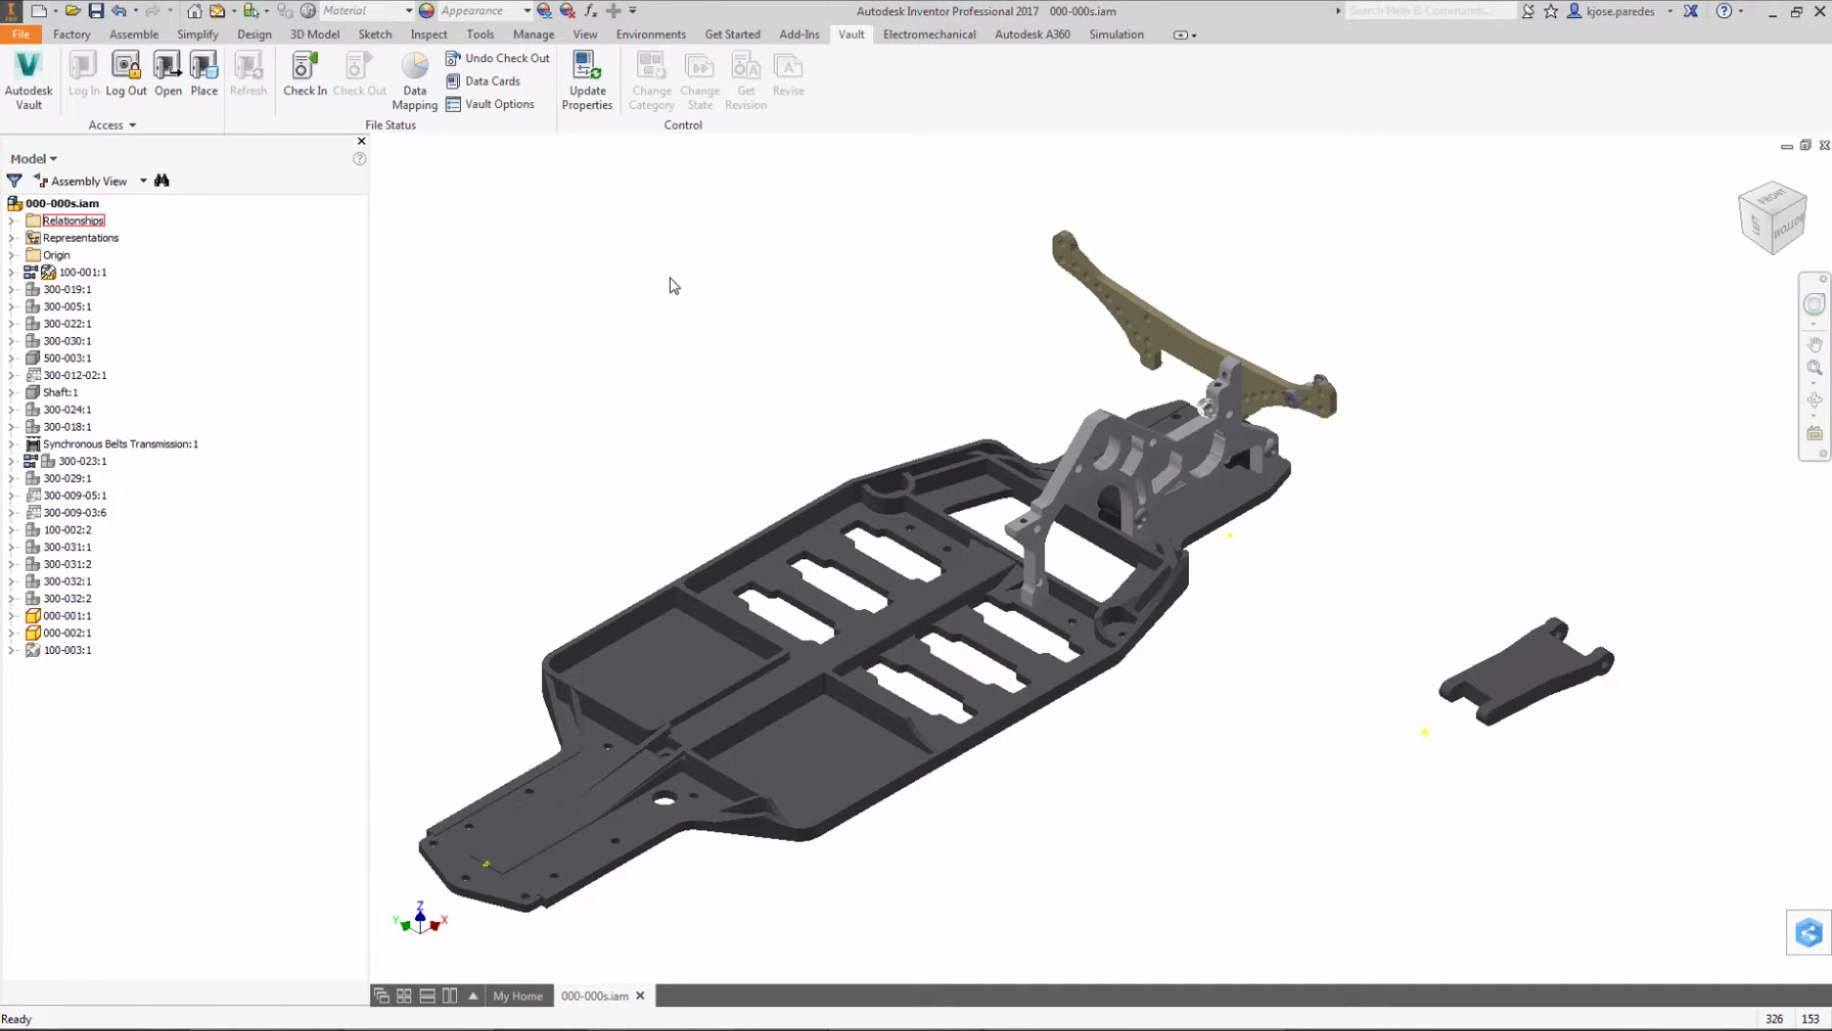
pyautogui.click(306, 77)
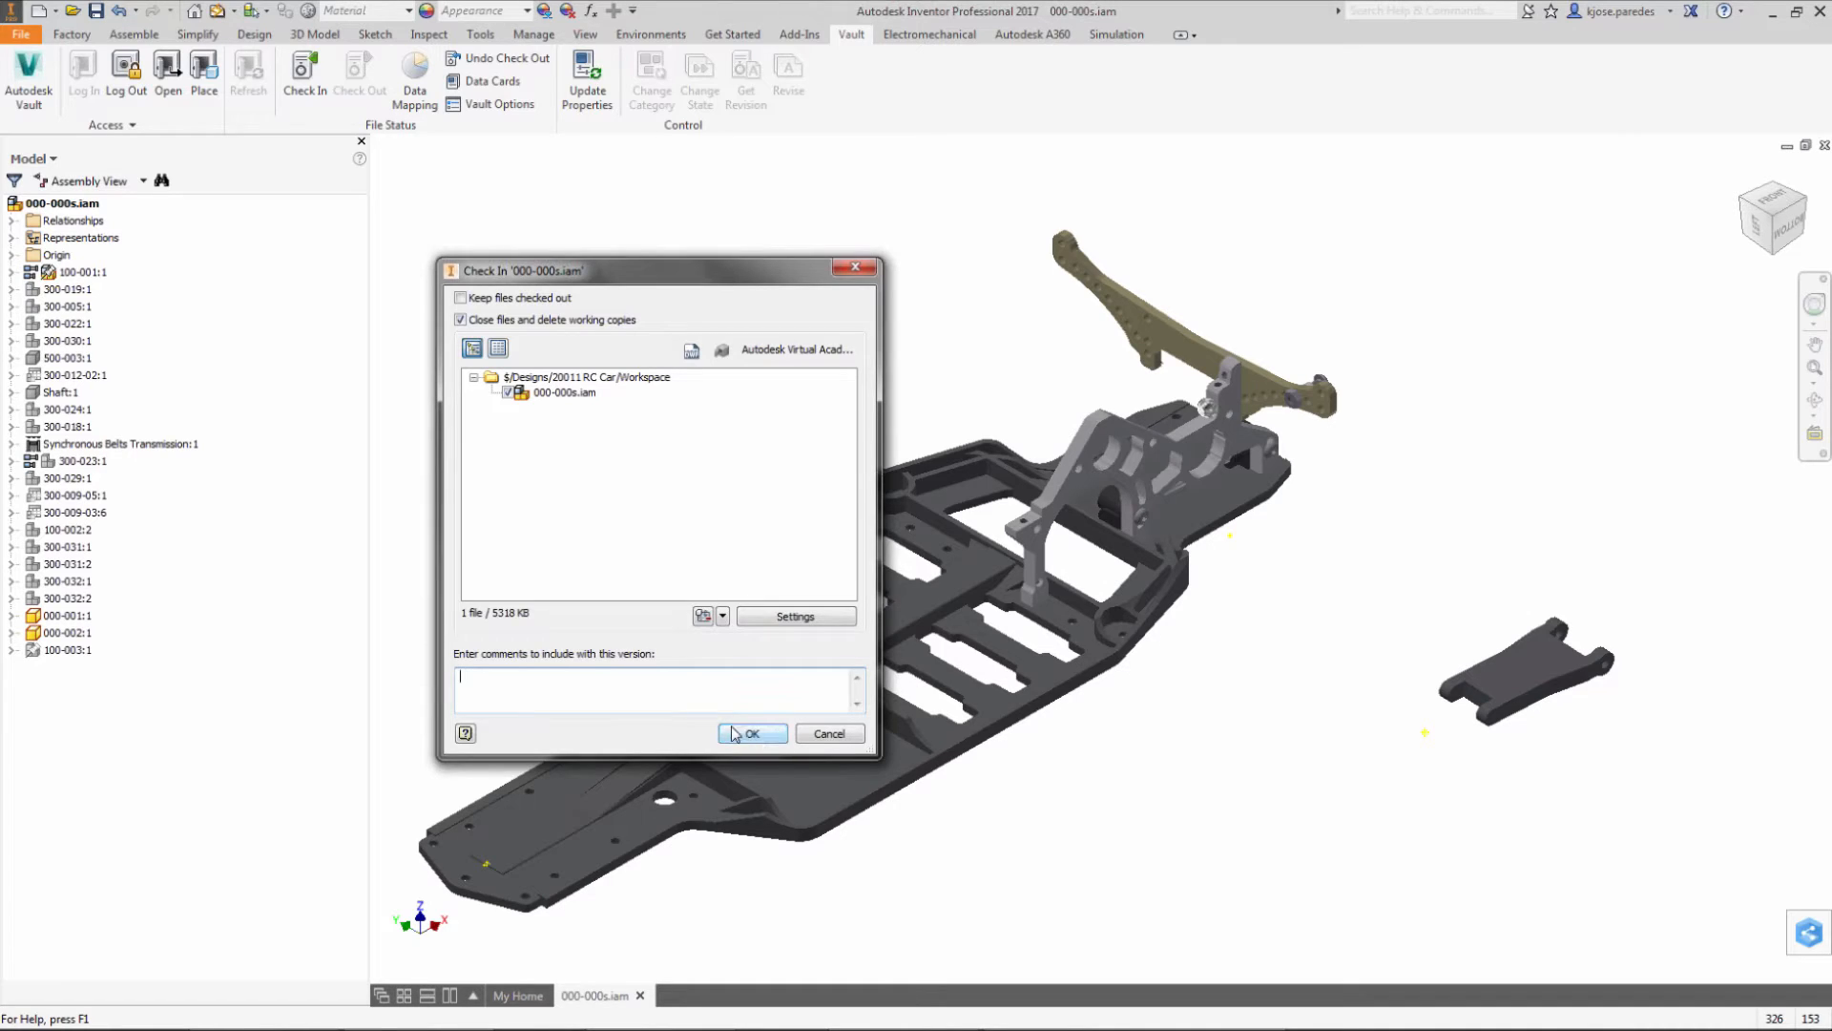
pyautogui.write('Made Extrude Cut')
pyautogui.click(747, 733)
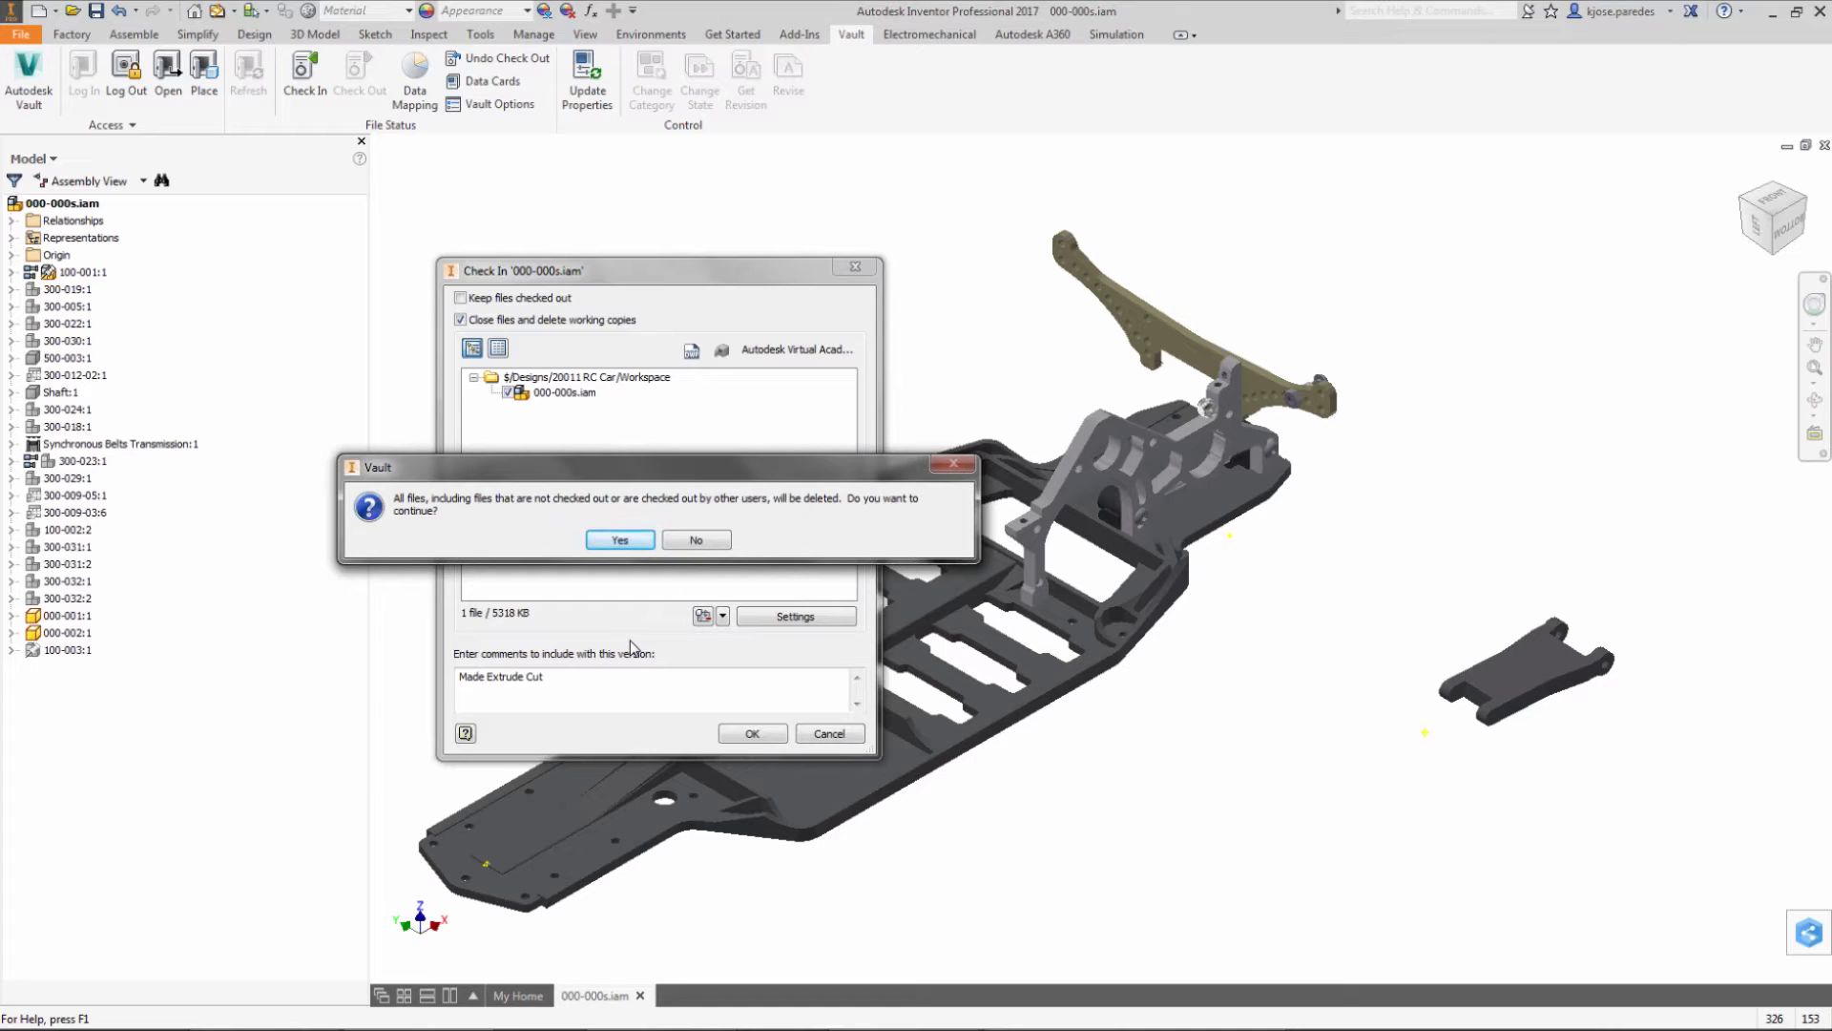
pyautogui.click(621, 540)
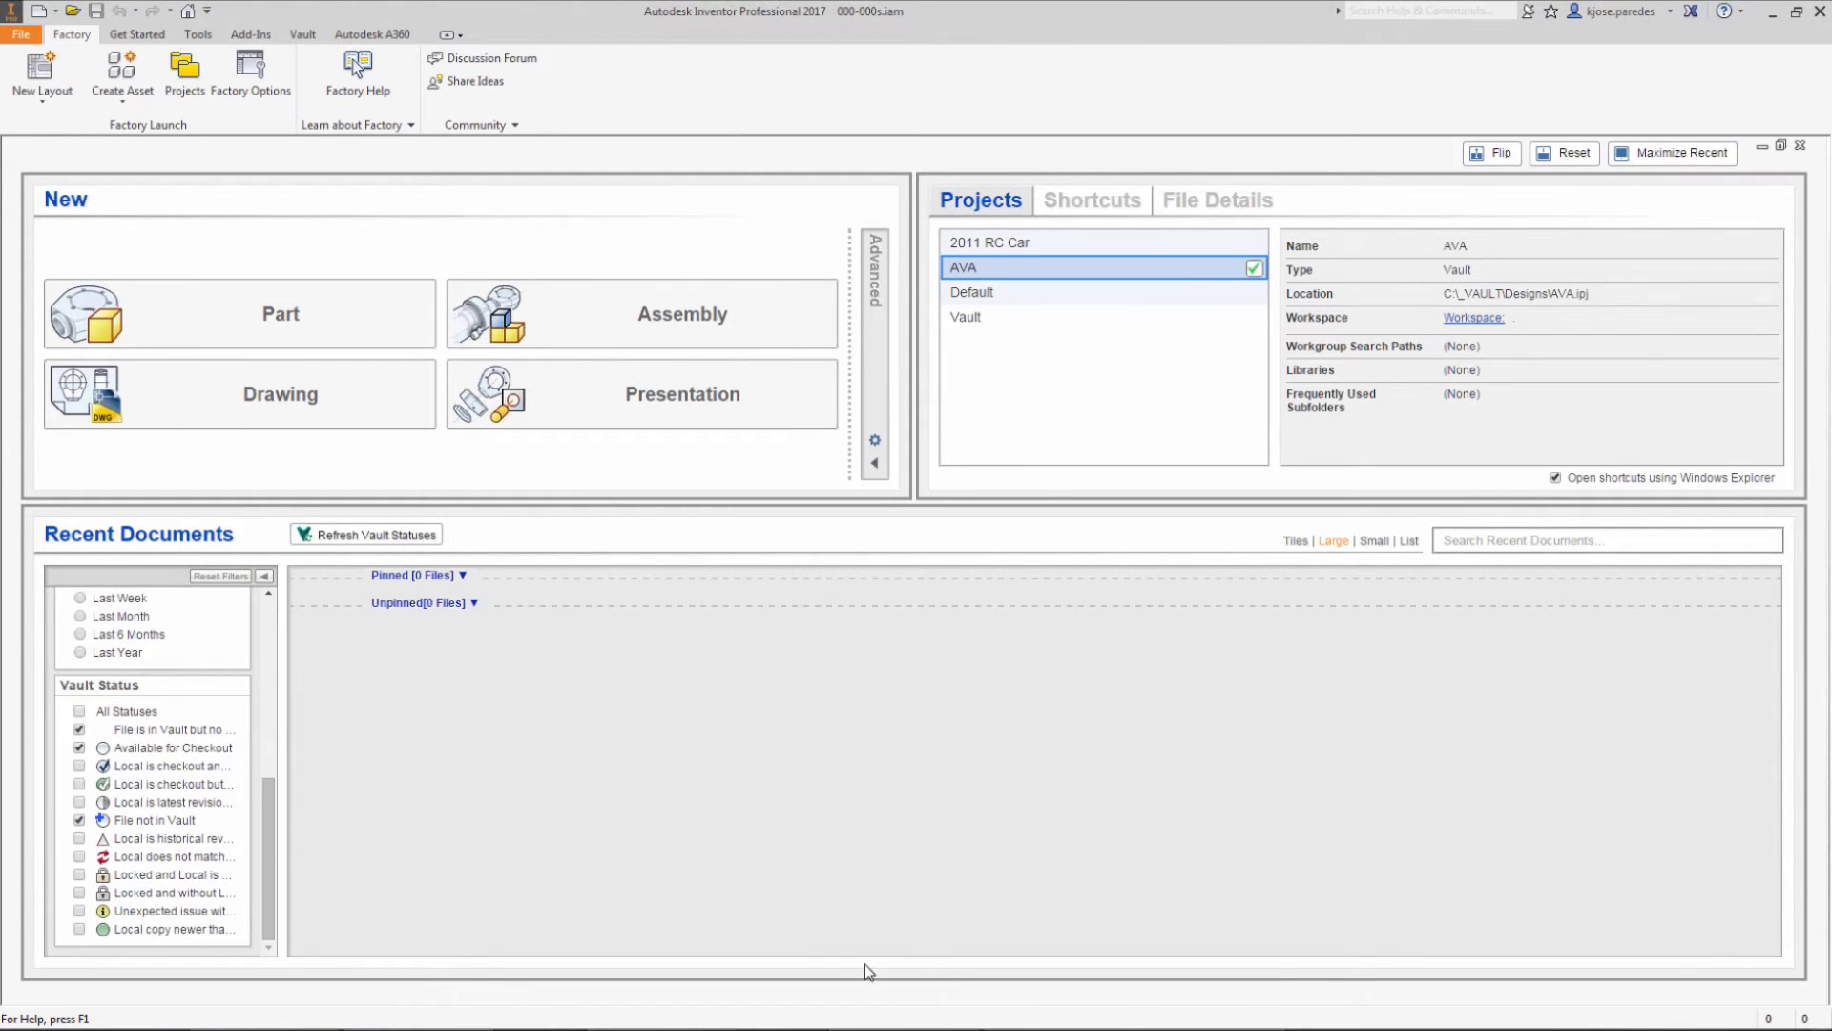
# Step: Switch to Autodesk Vault Professional, refresh the Workspace folder and select the latest version in the history of 000-000s.iam
pyautogui.moveTo(1020, 1014)
pyautogui.moveTo(905, 1023)
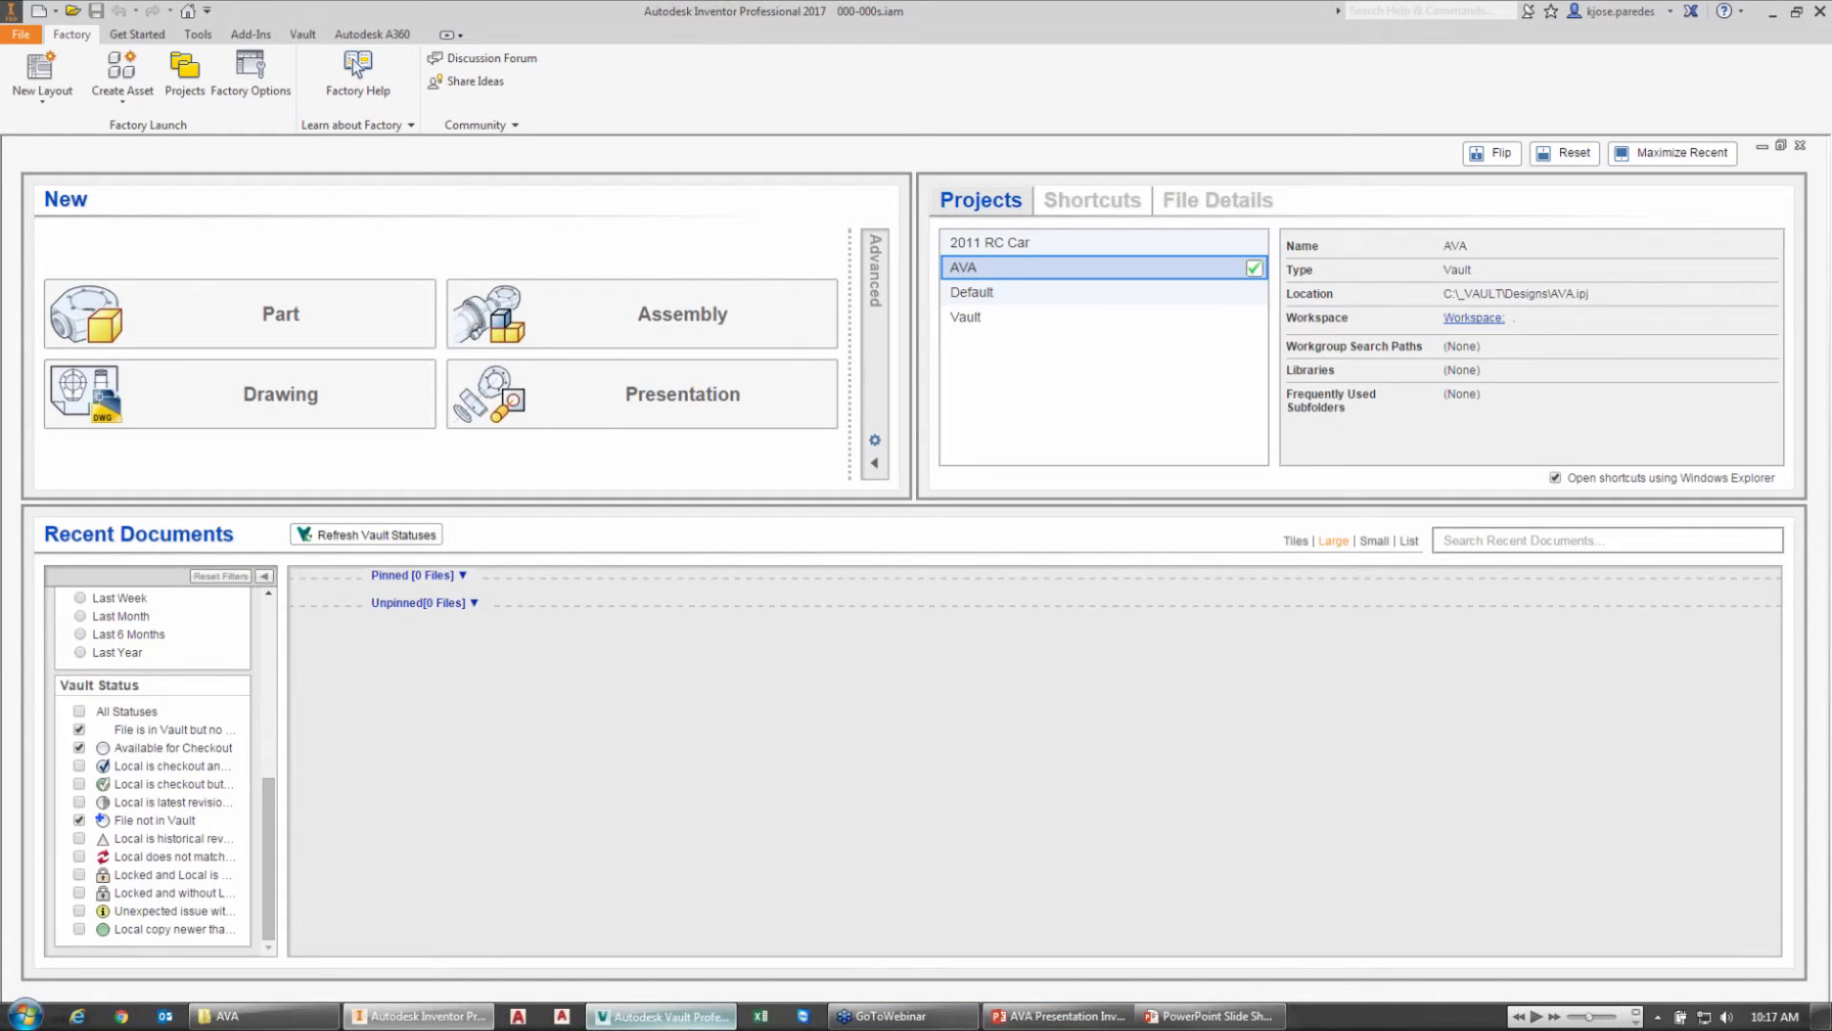
pyautogui.click(660, 1015)
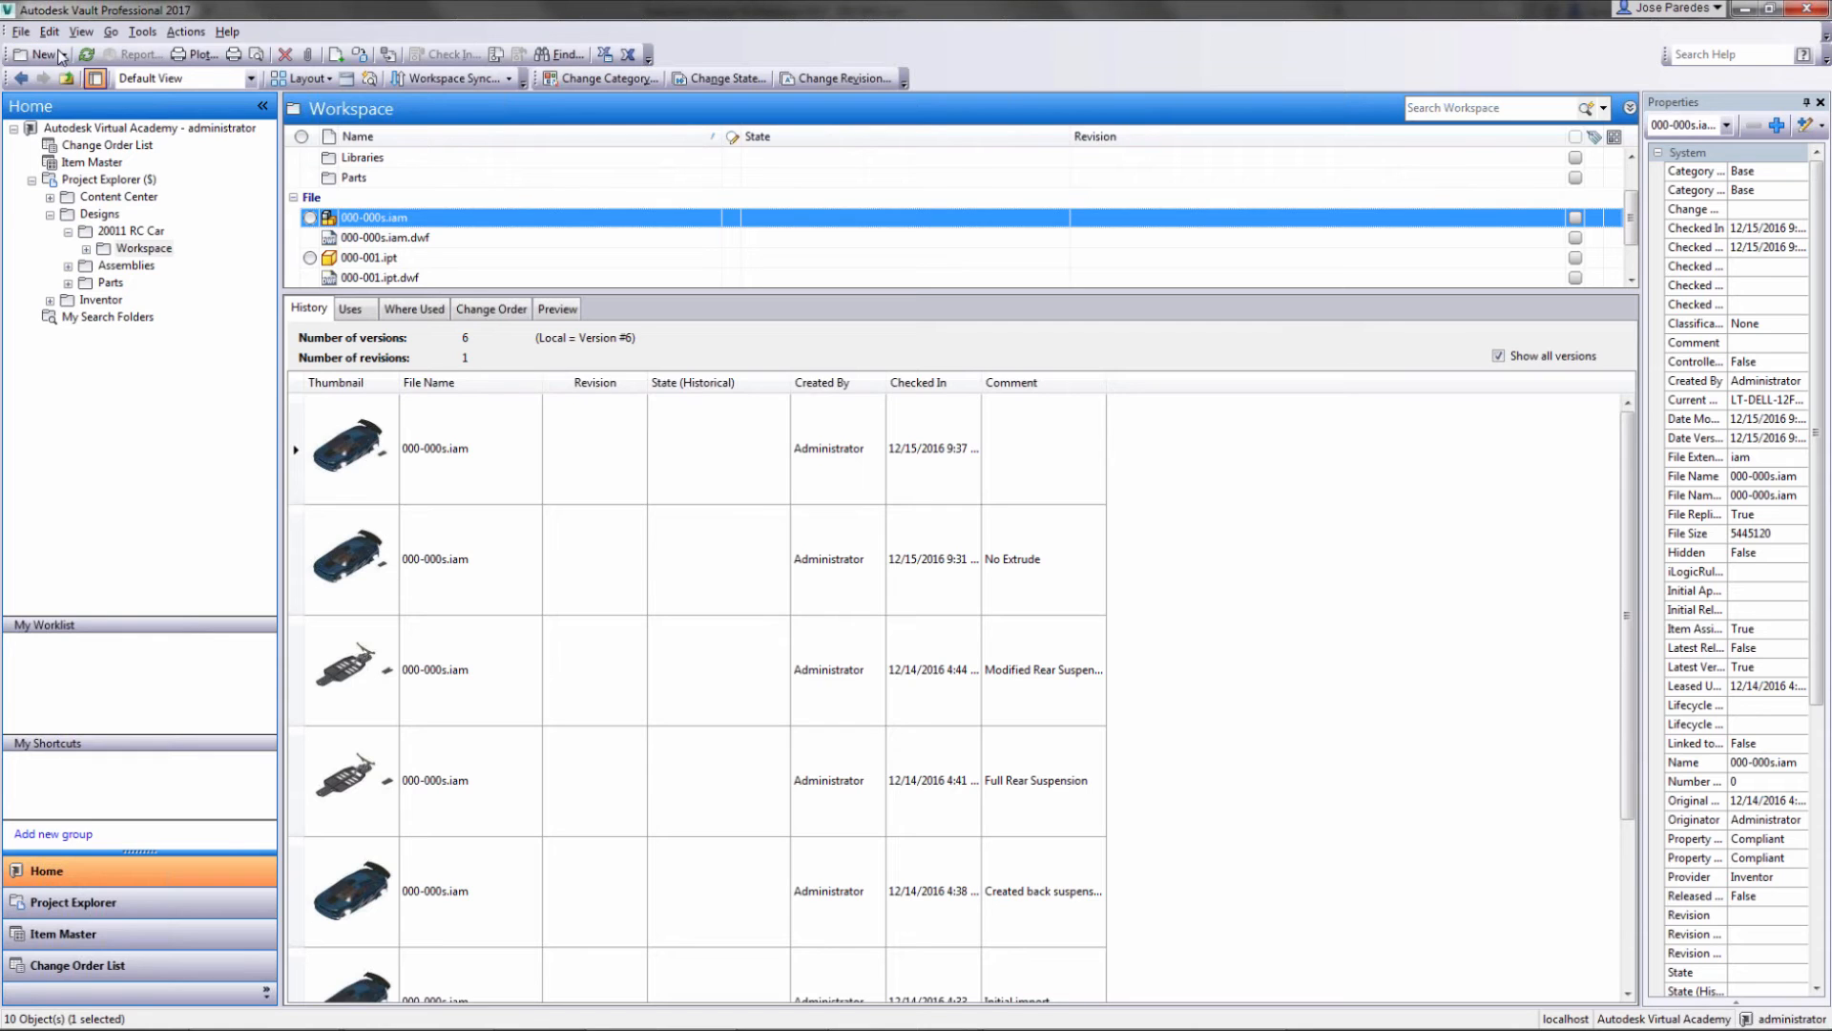
pyautogui.click(86, 54)
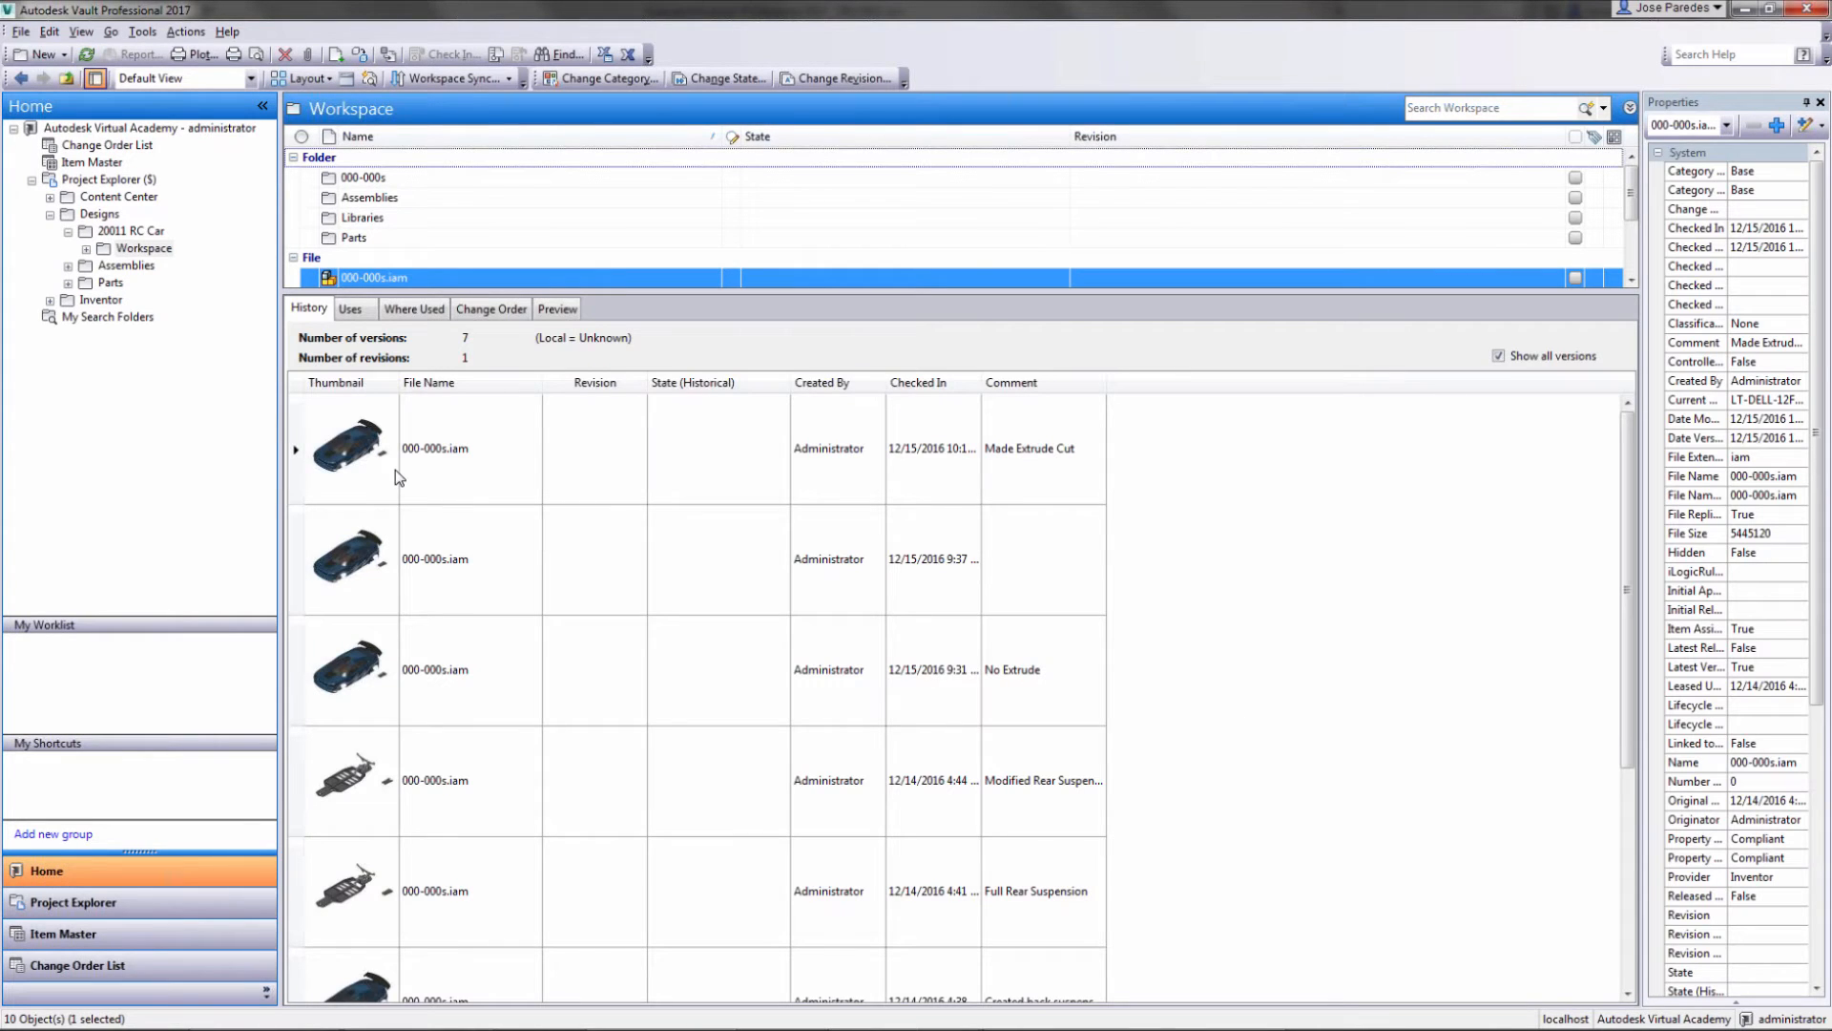
pyautogui.click(399, 477)
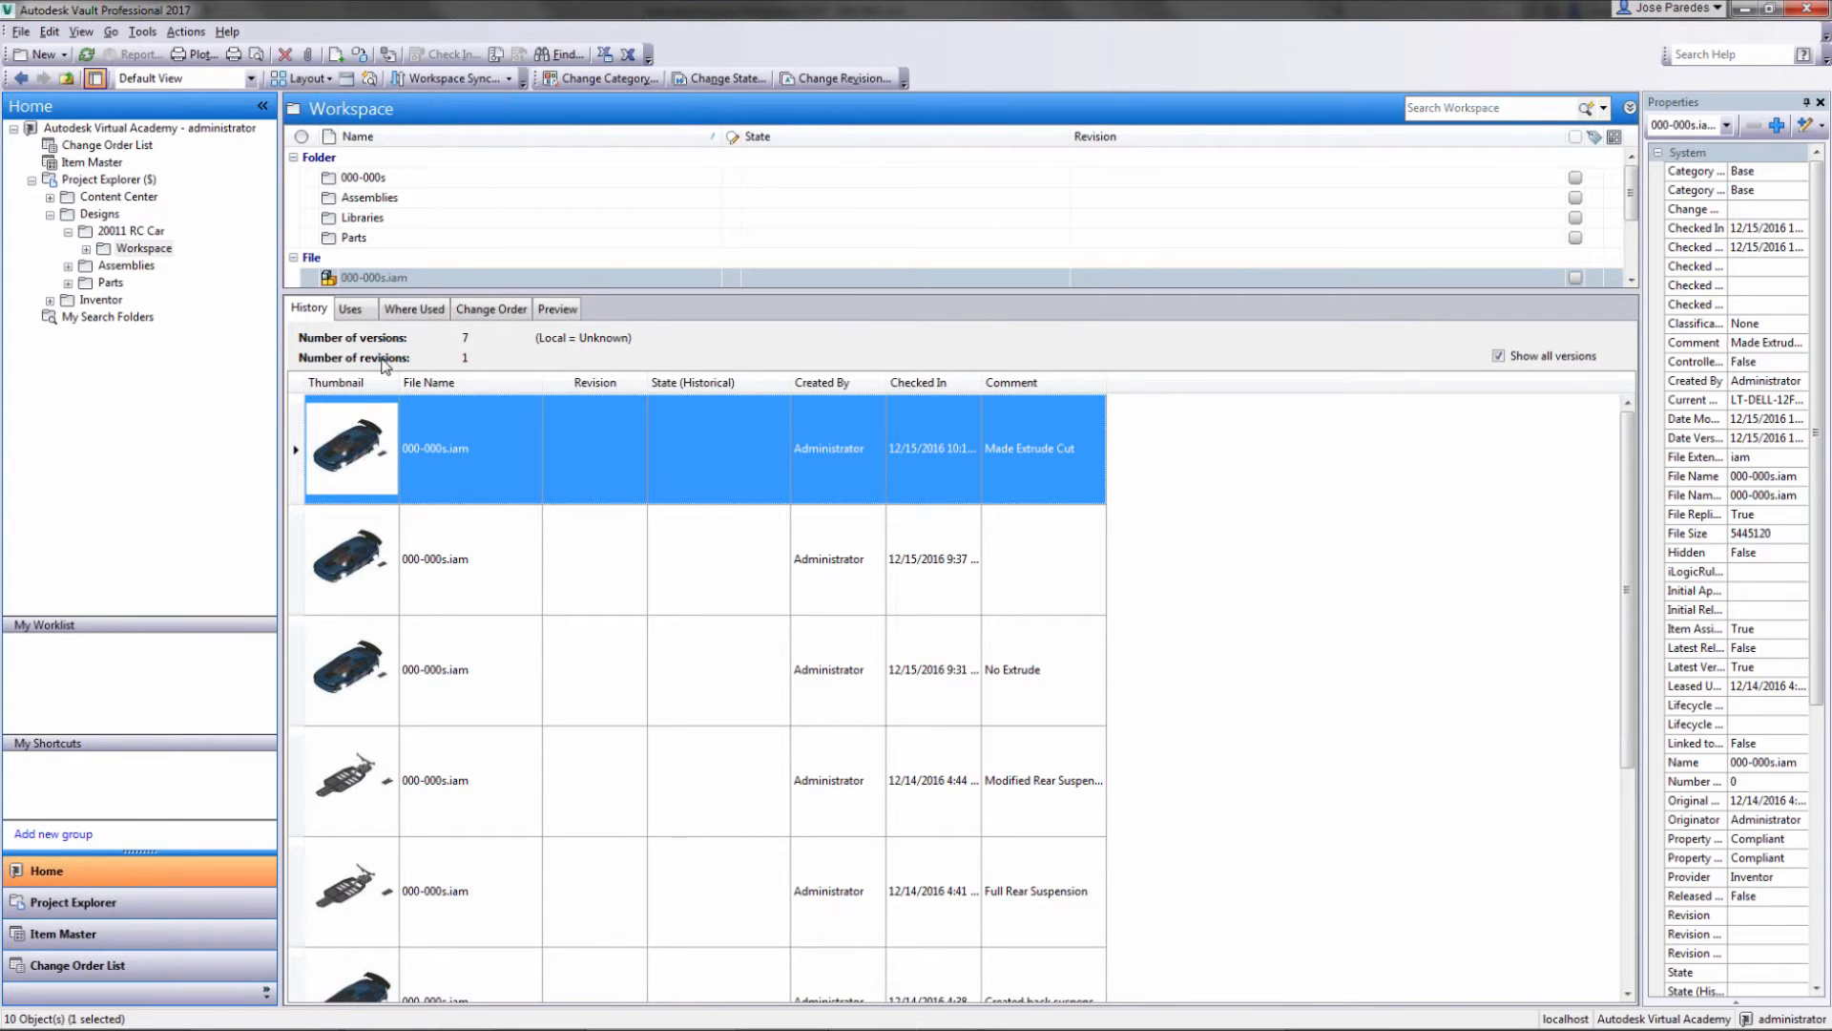
# Step: Check out 000-000s.iam in the Workspace folder and get its latest version with its related files
pyautogui.click(389, 278)
pyautogui.rightClick(389, 278)
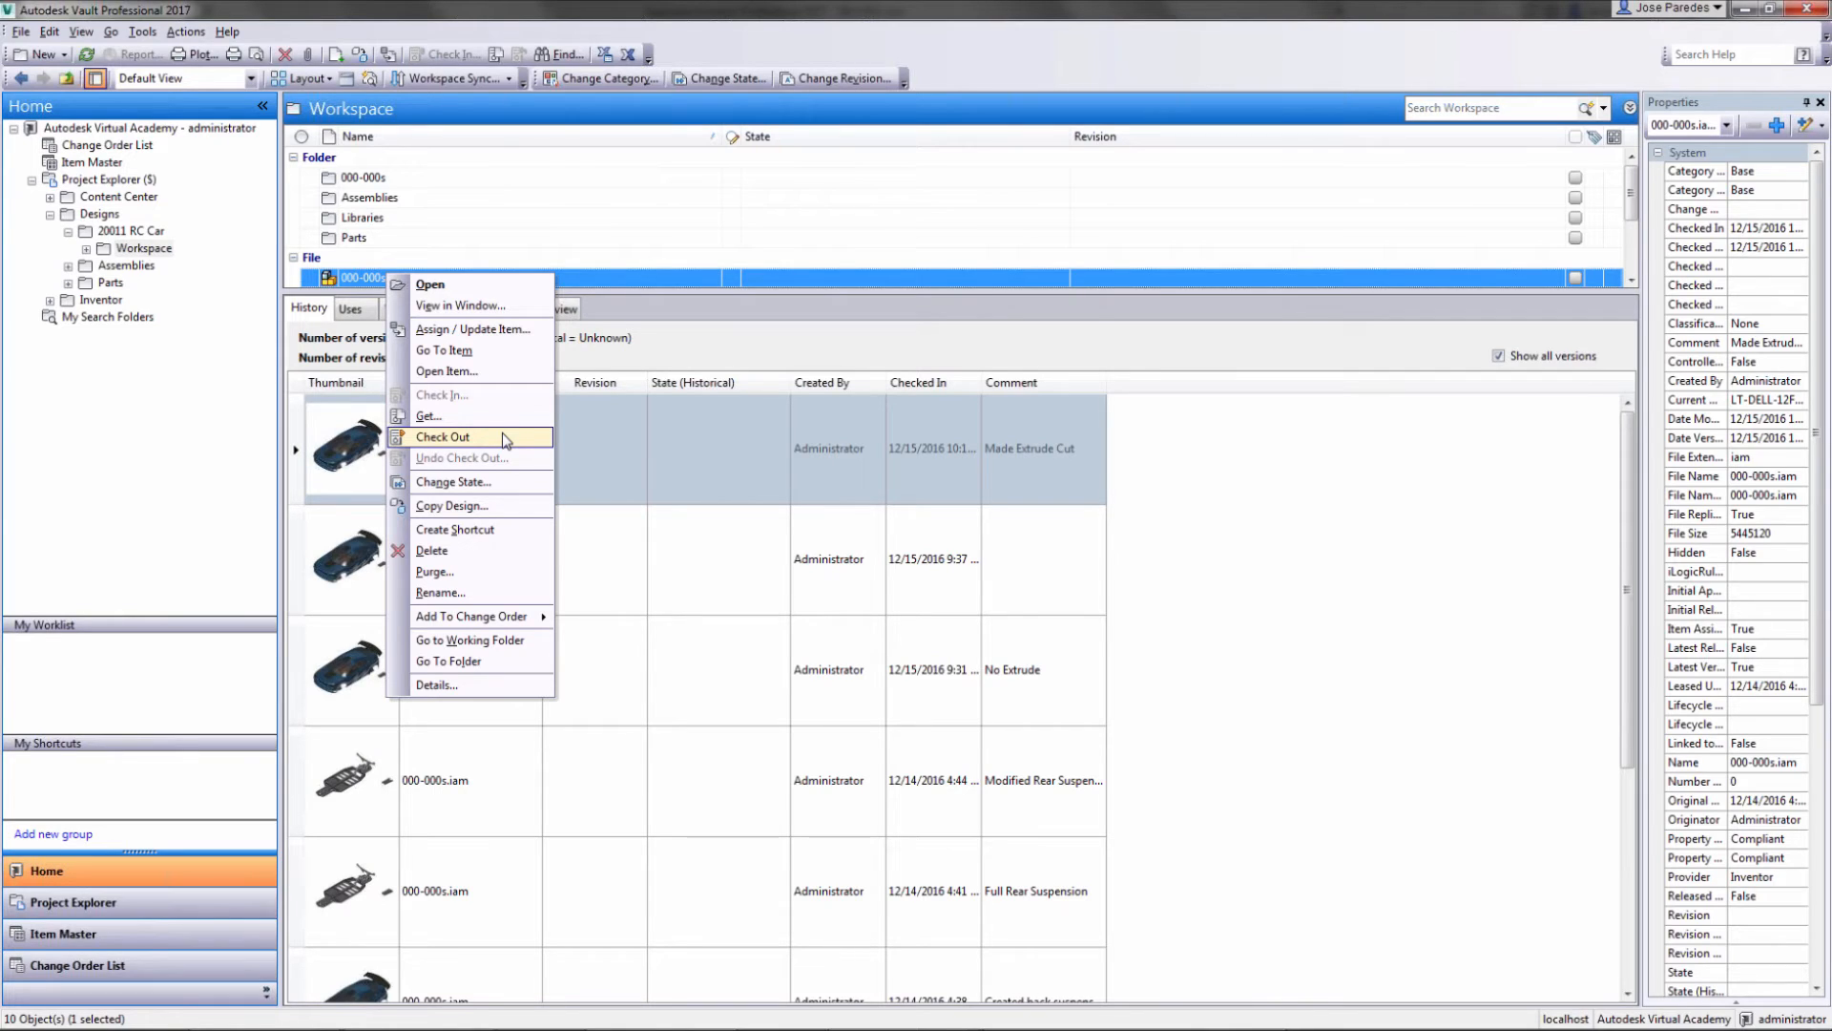
pyautogui.click(476, 437)
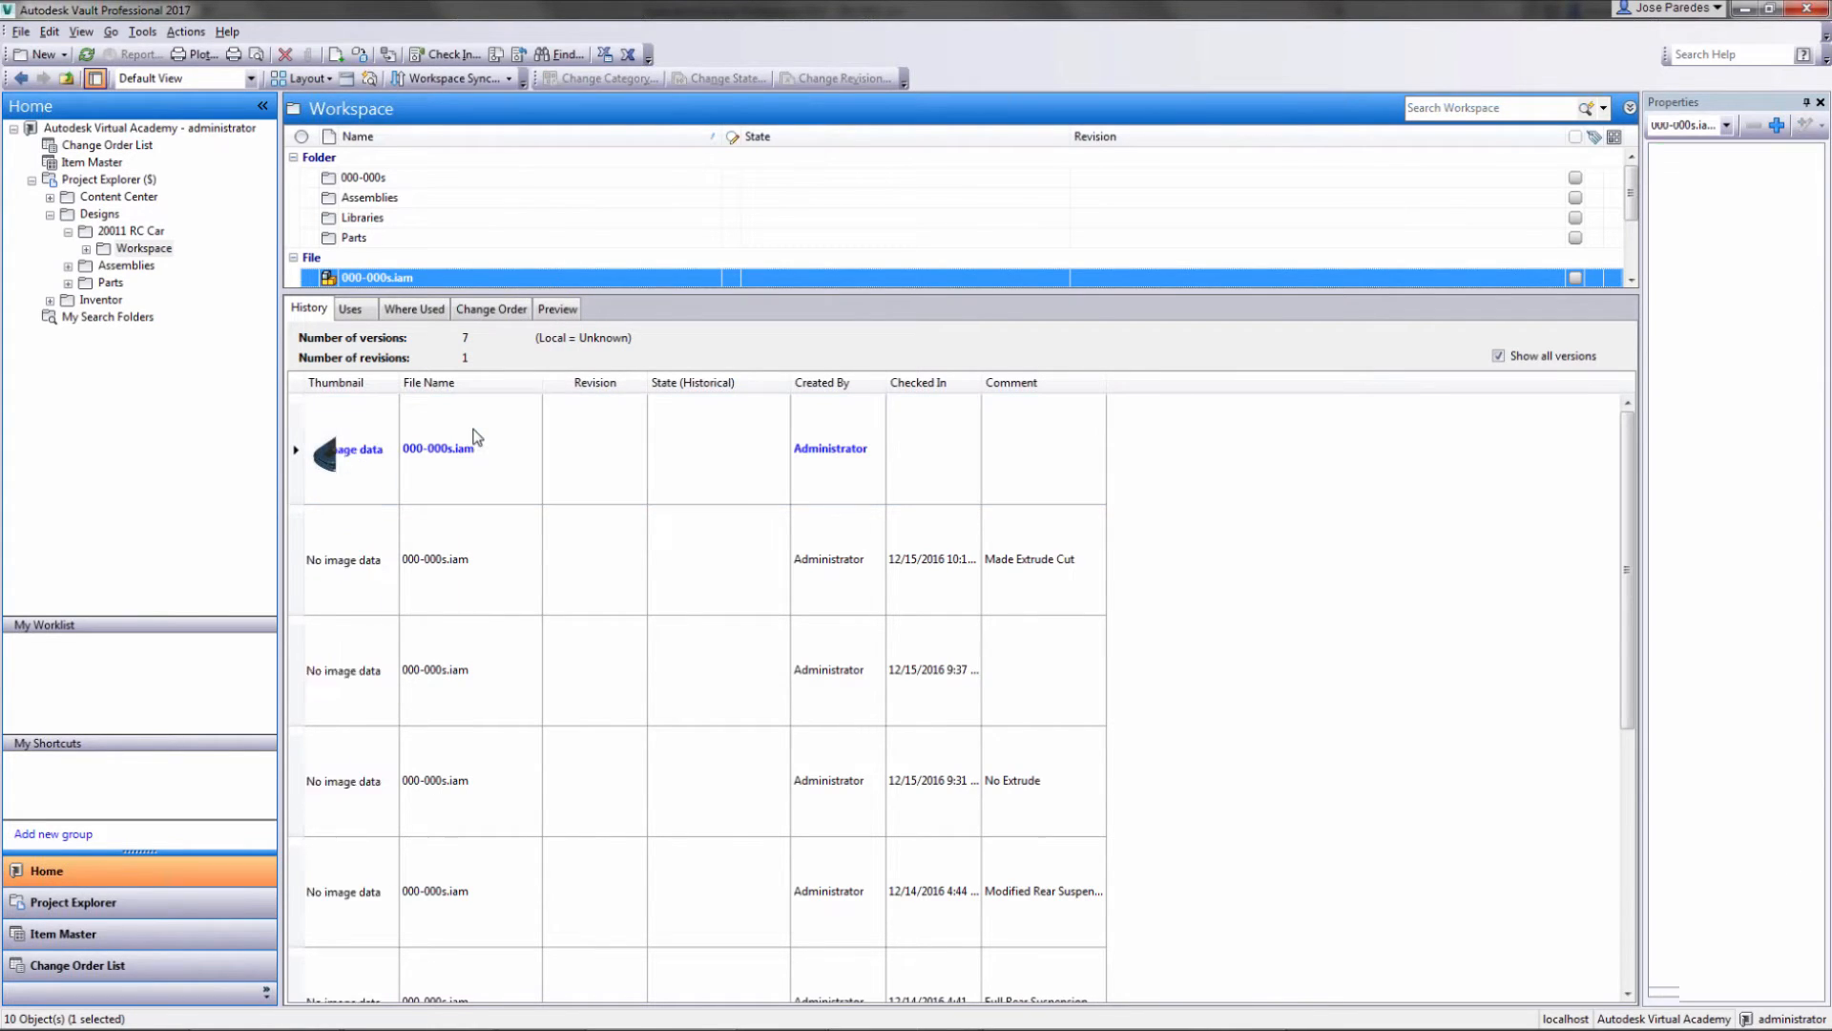
pyautogui.rightClick(384, 279)
pyautogui.click(478, 397)
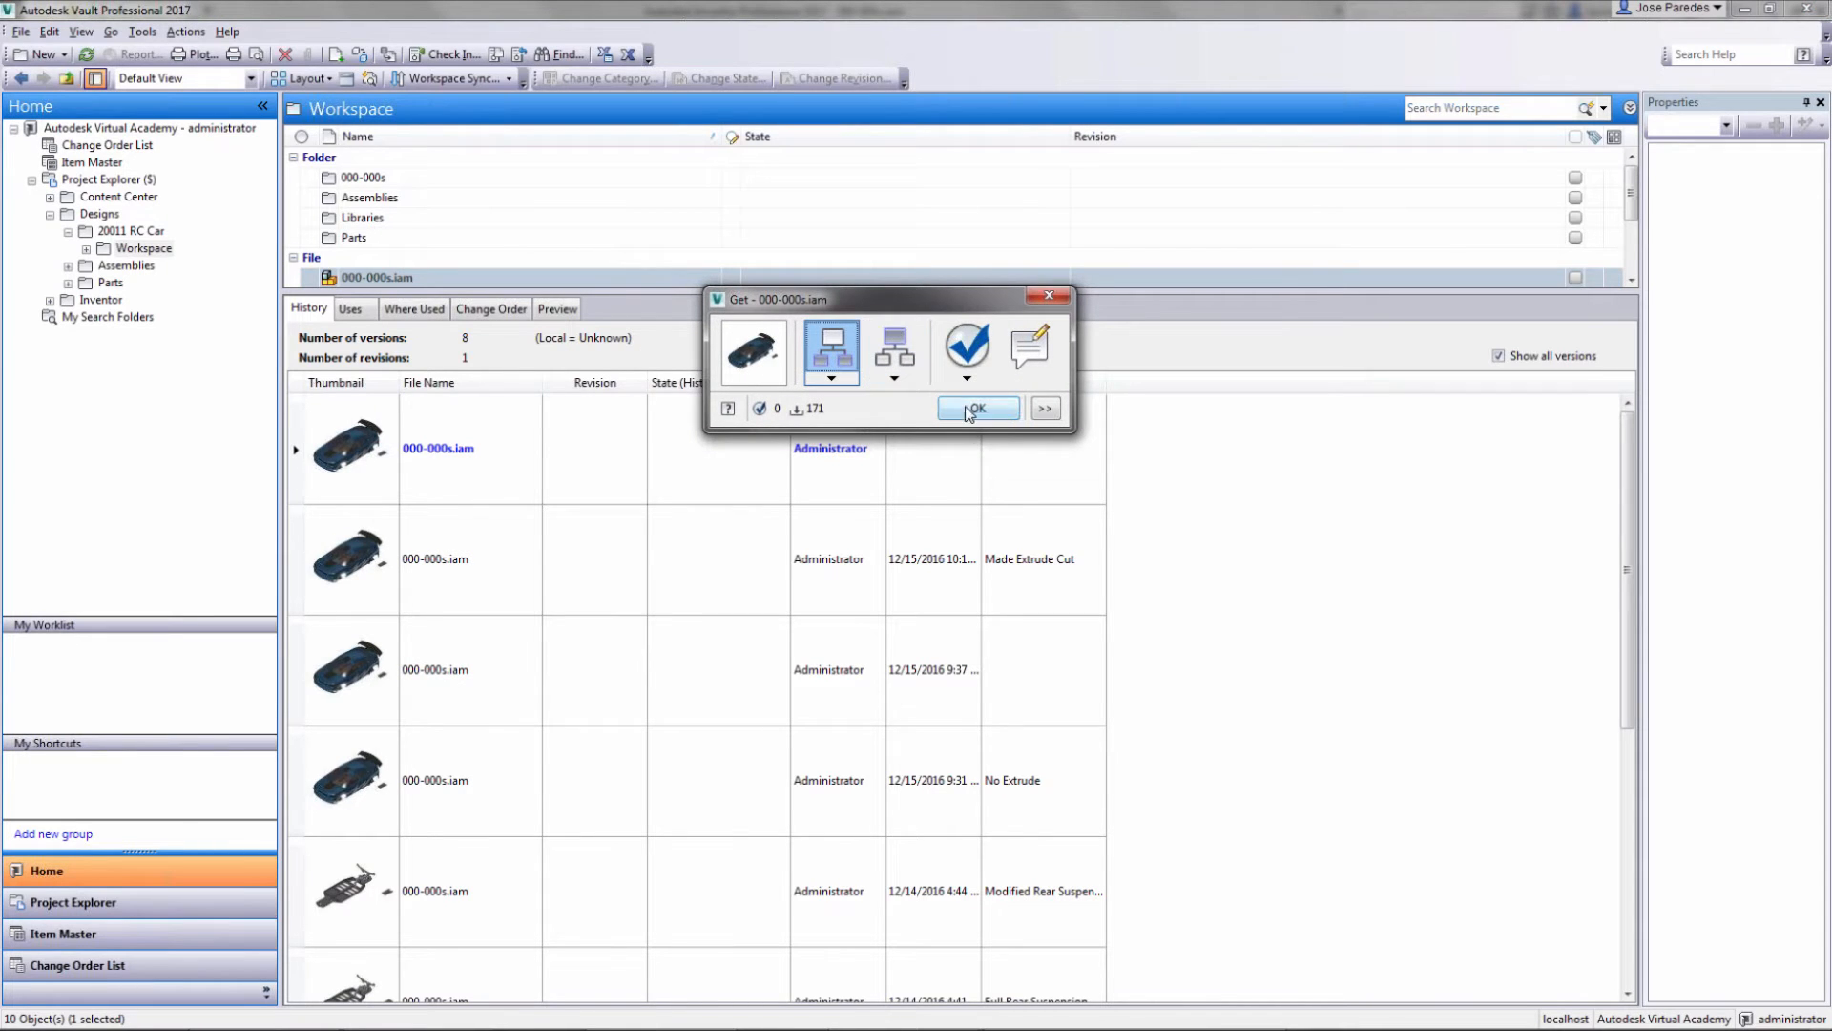
pyautogui.click(968, 410)
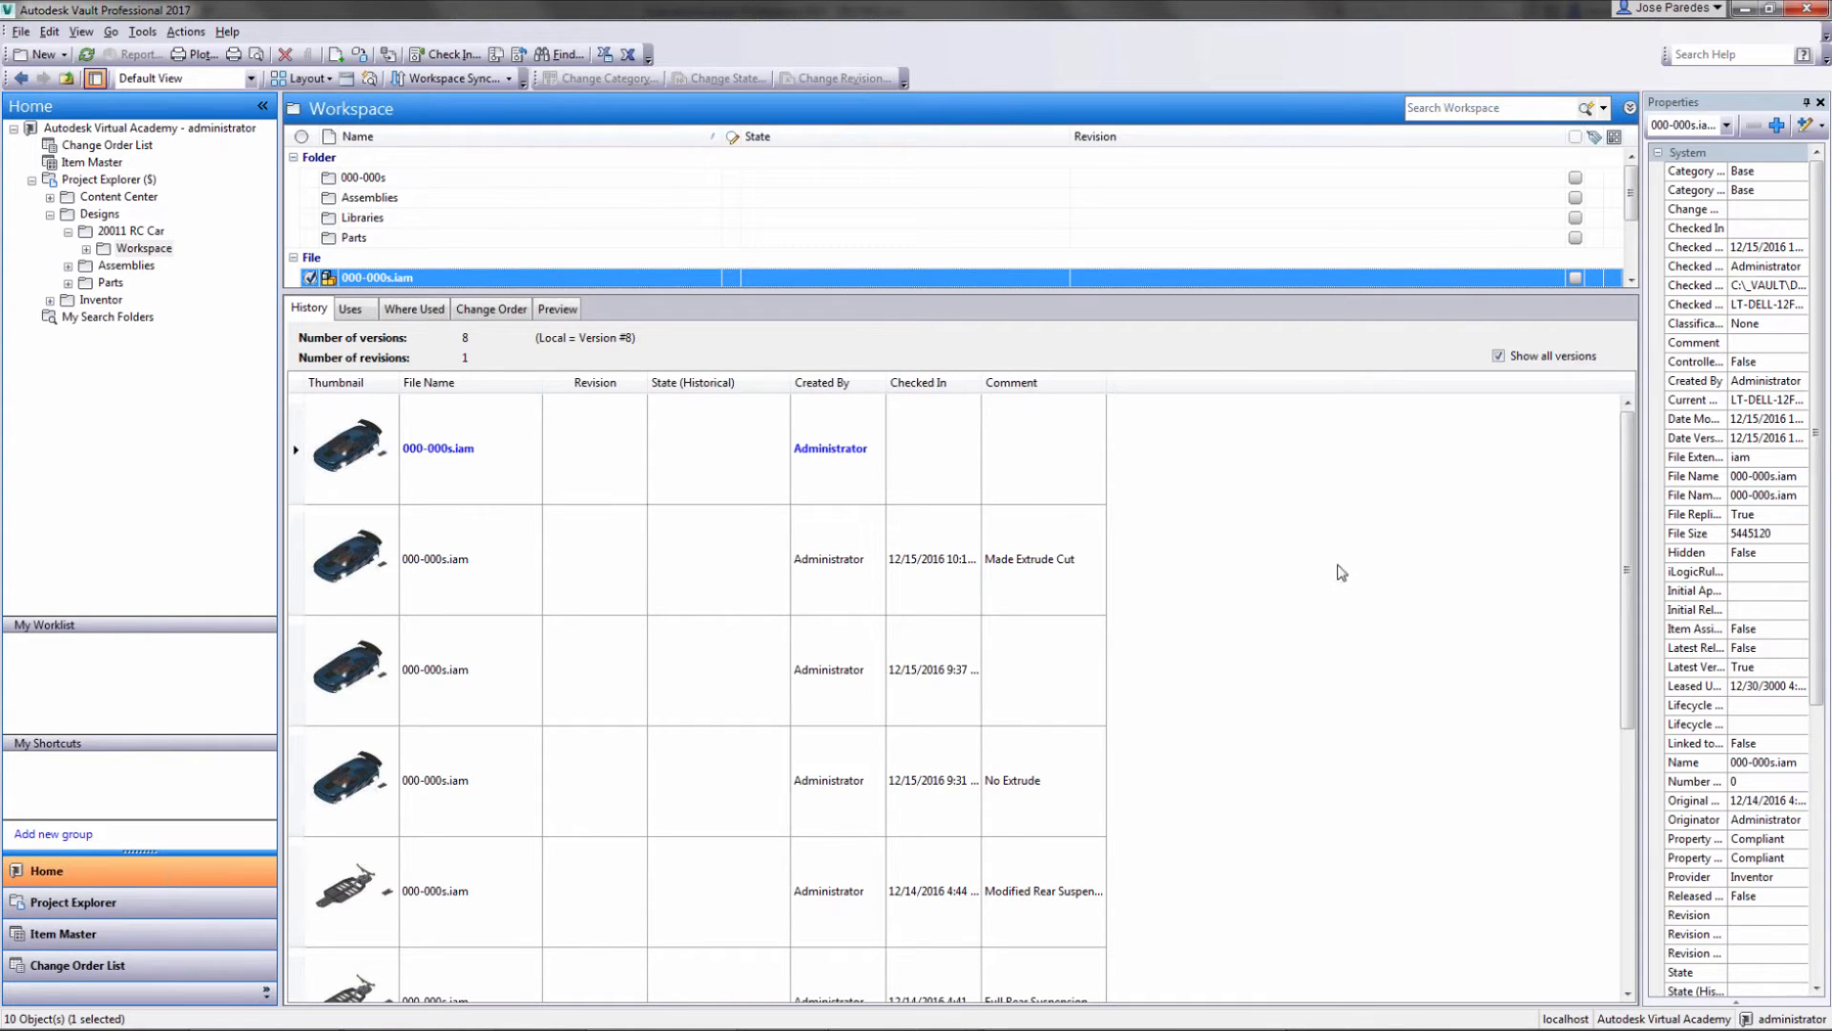
# Step: Start a Get of the historical 000-000s.iam version commented "No Extrude" from the version history
pyautogui.click(361, 593)
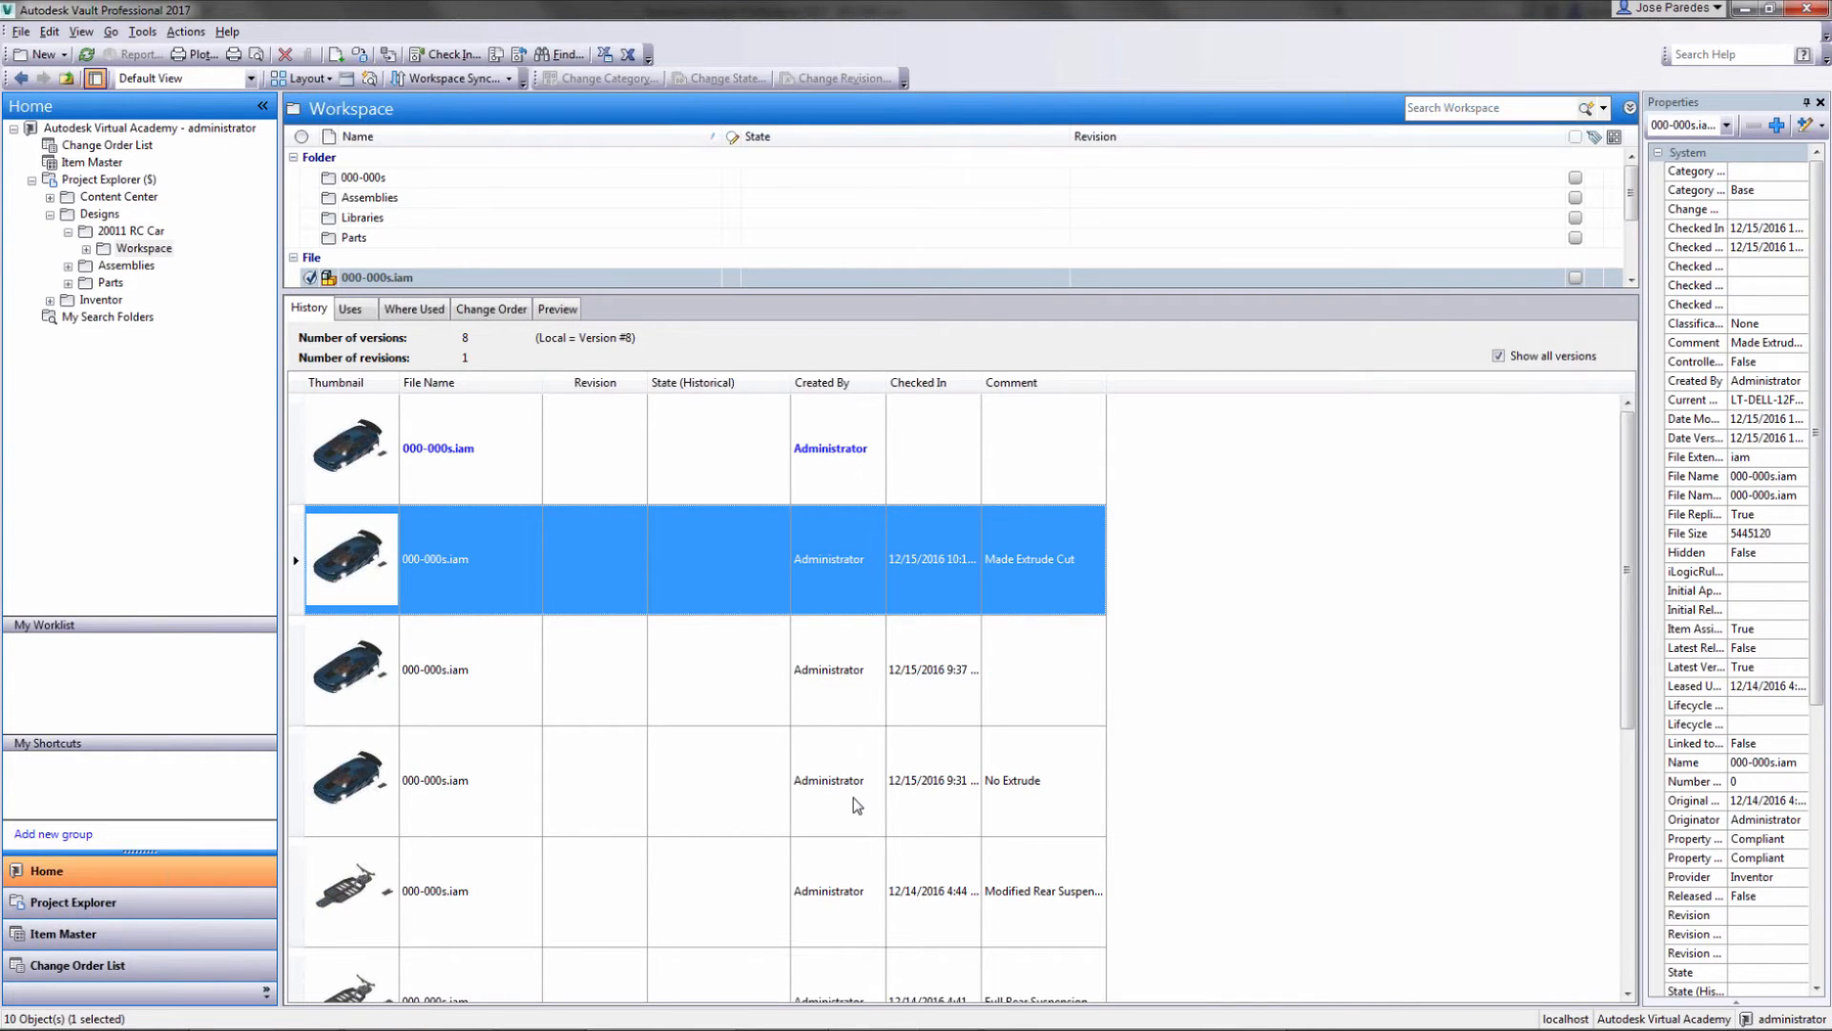
pyautogui.click(323, 798)
pyautogui.rightClick(336, 778)
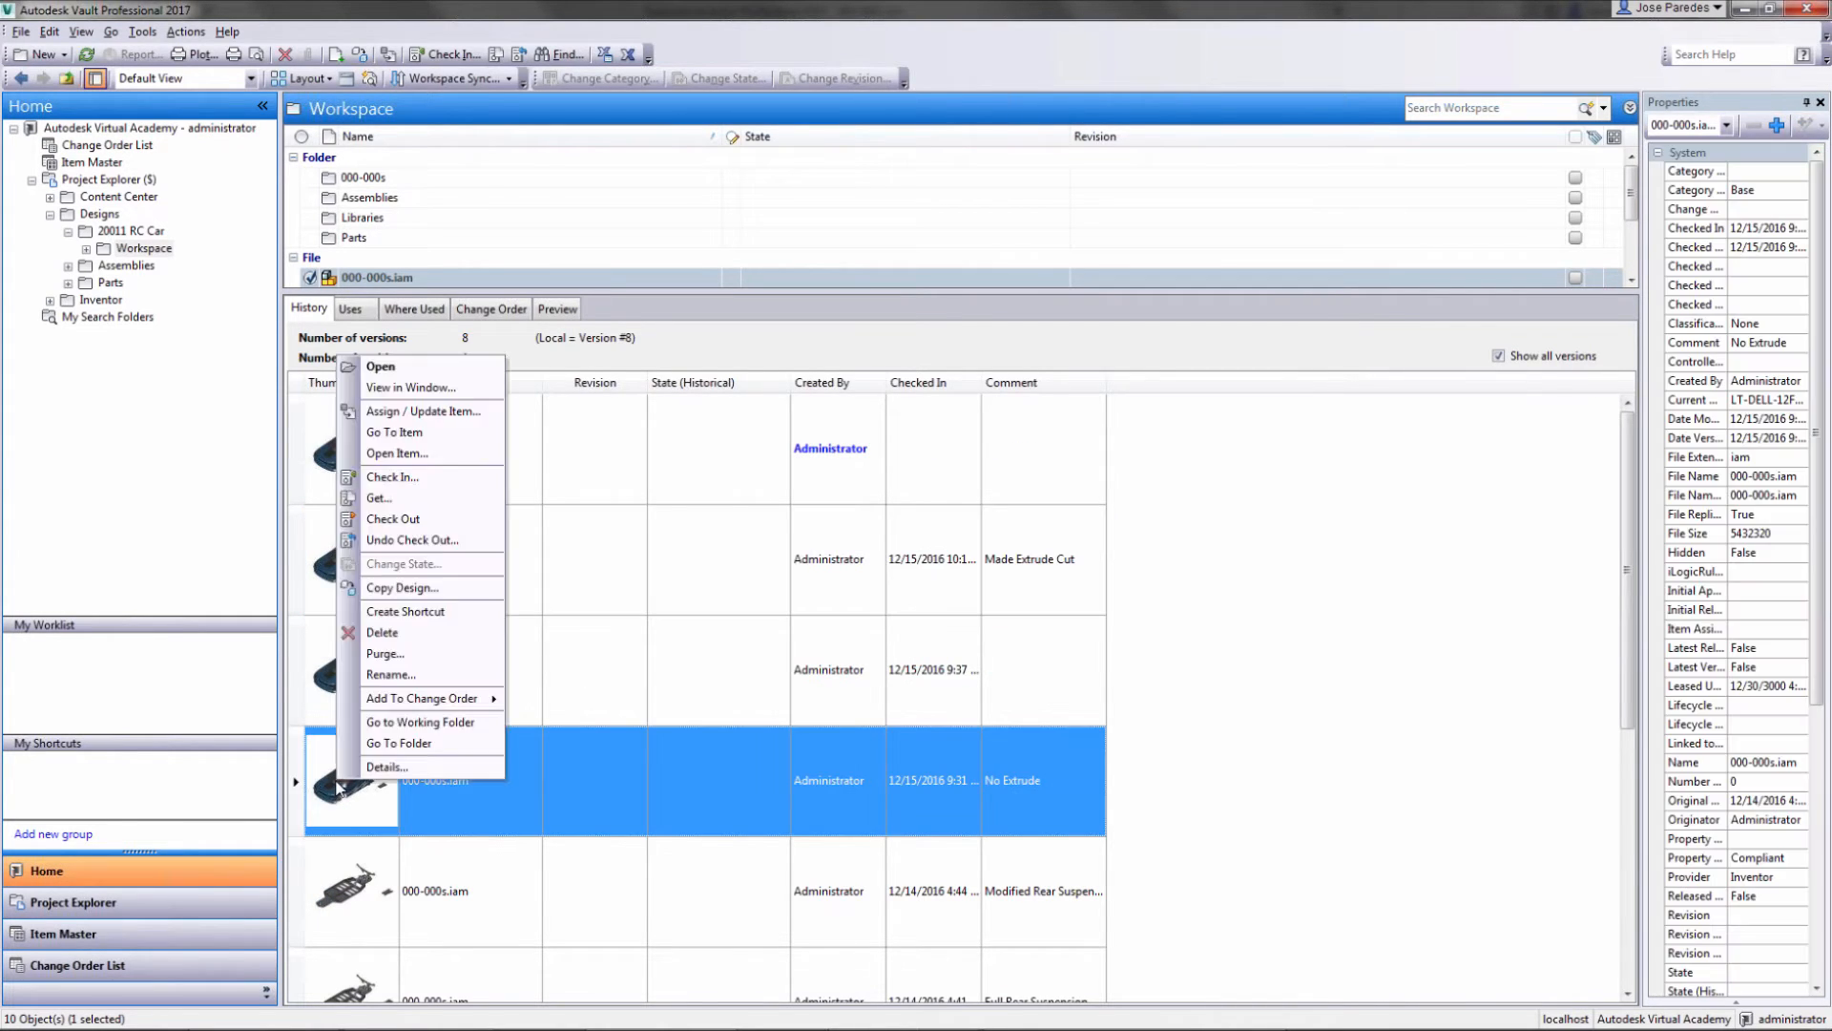
pyautogui.click(406, 498)
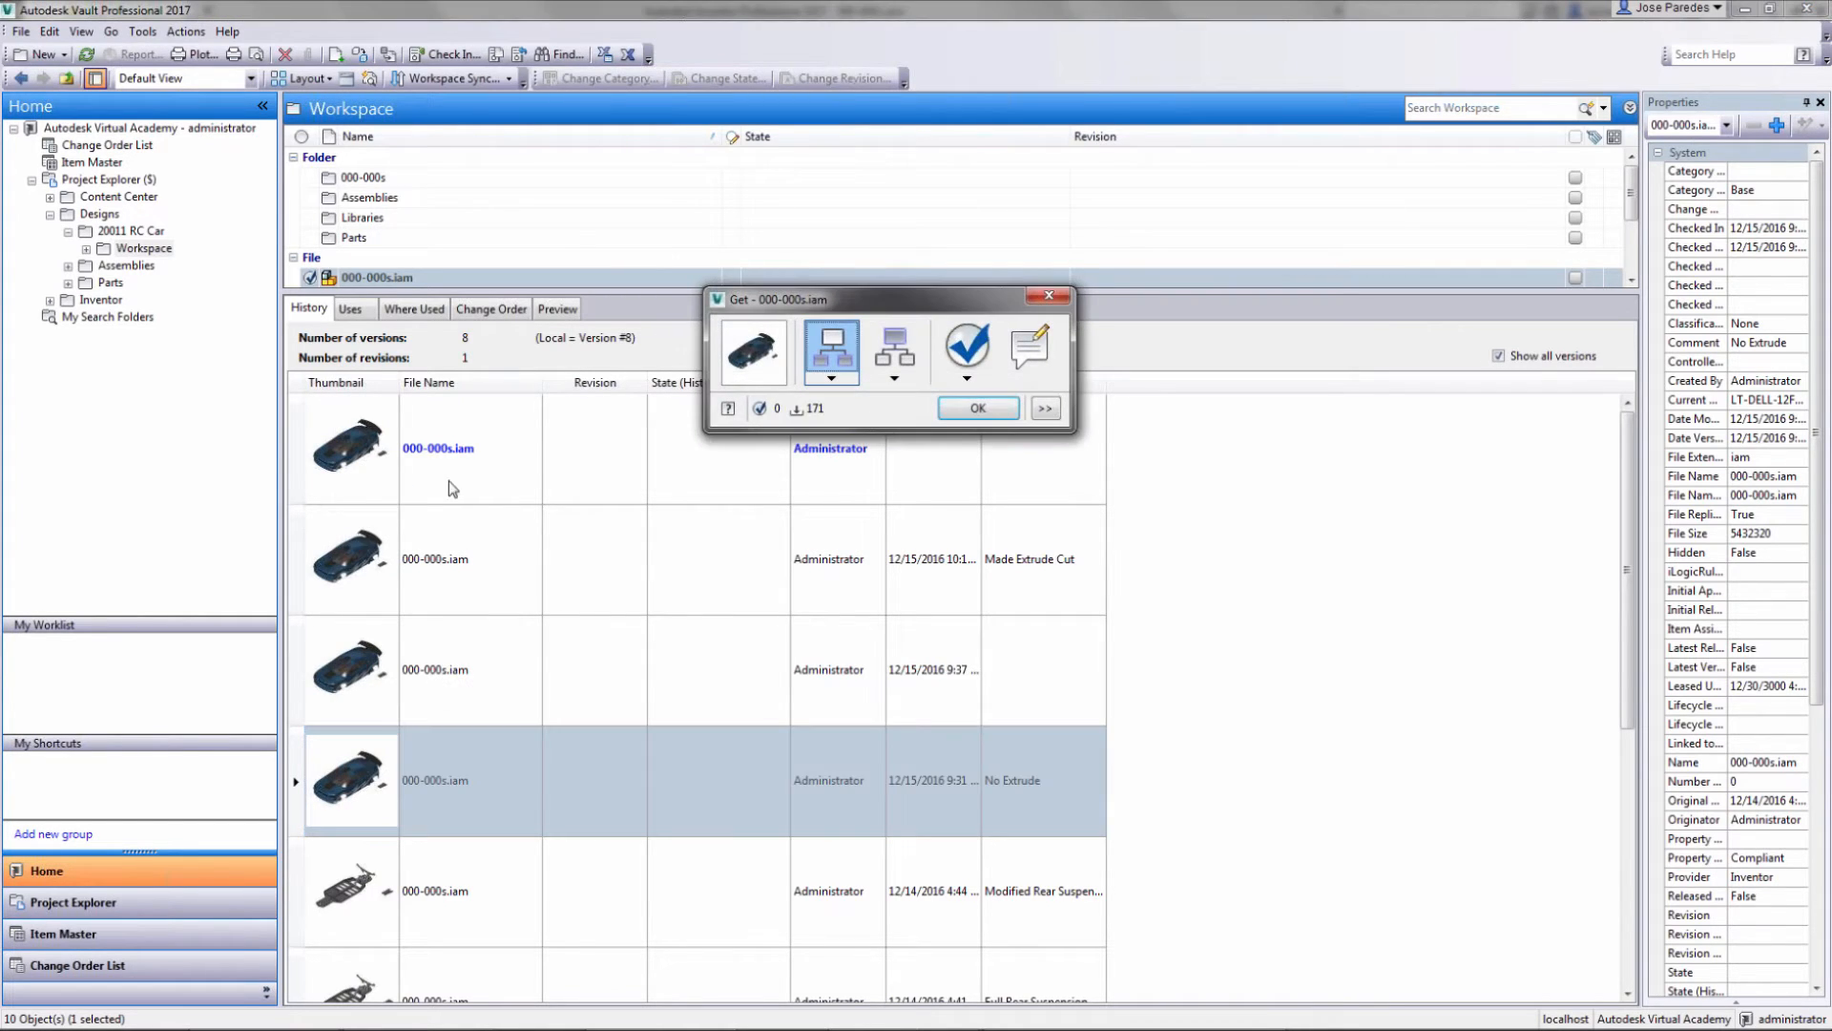
pyautogui.click(978, 408)
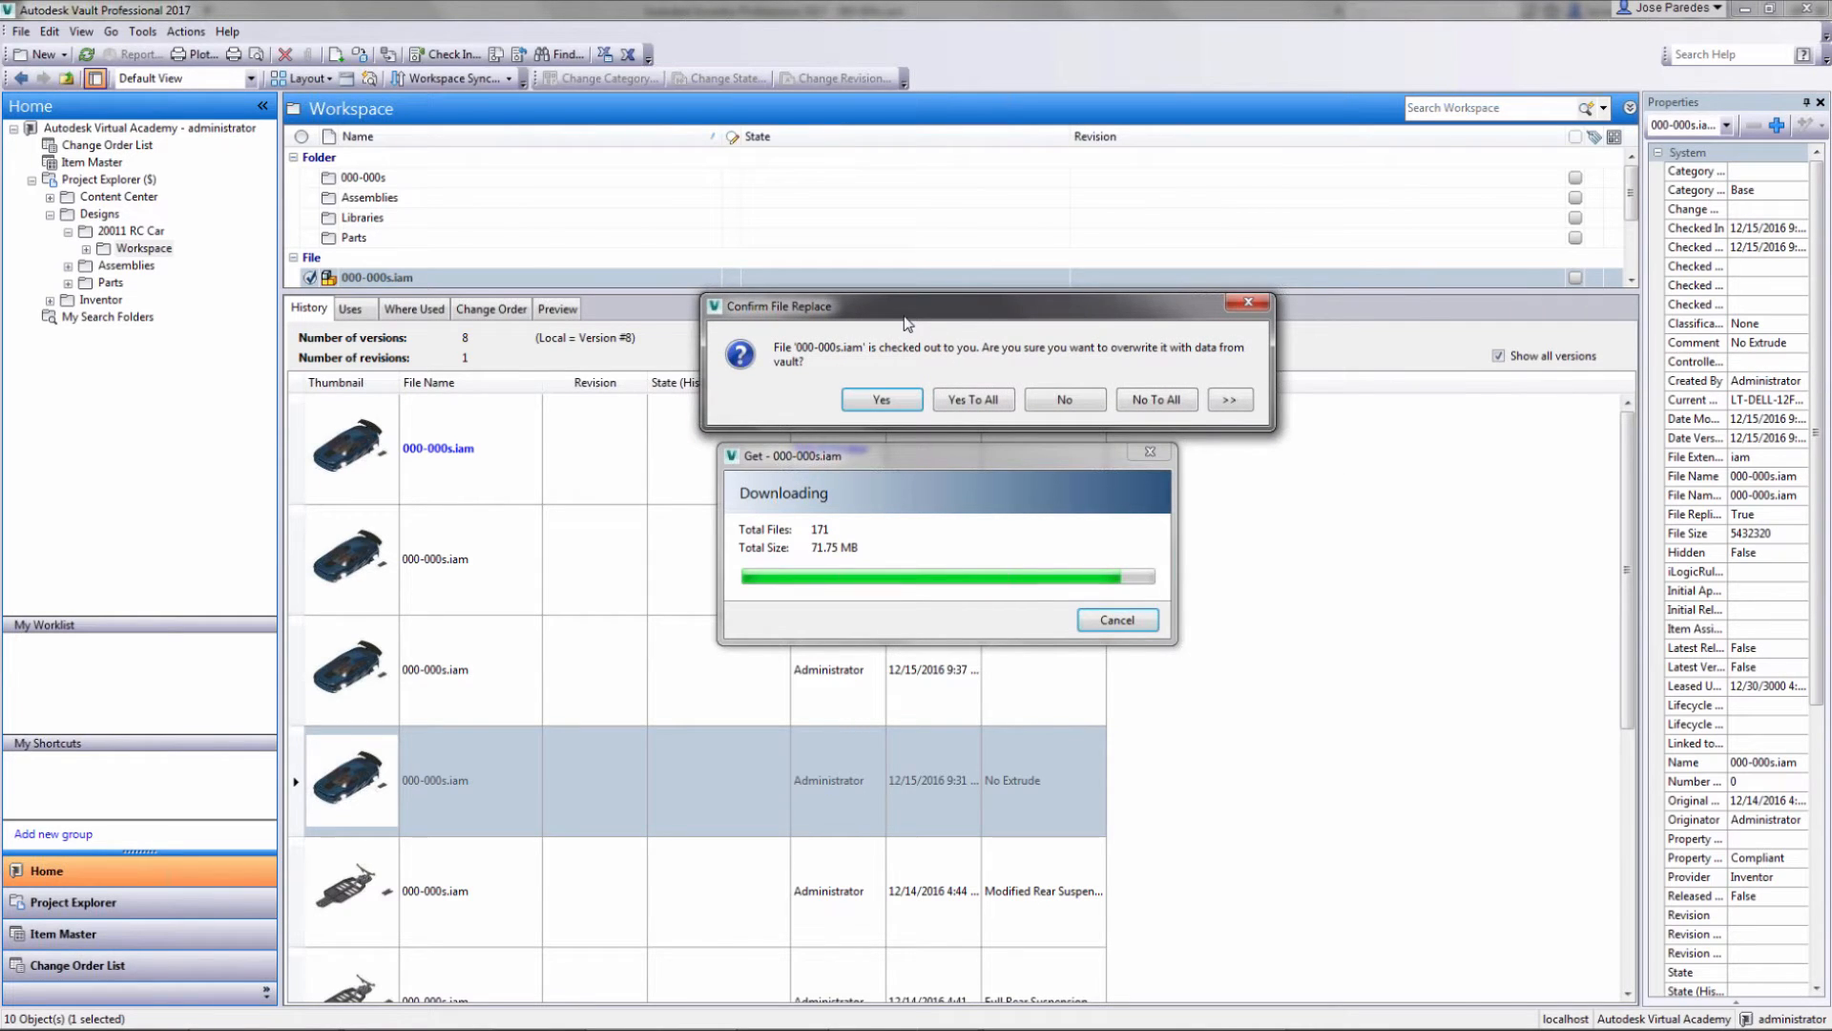
pyautogui.moveTo(906, 325); pyautogui.dragTo(775, 330)
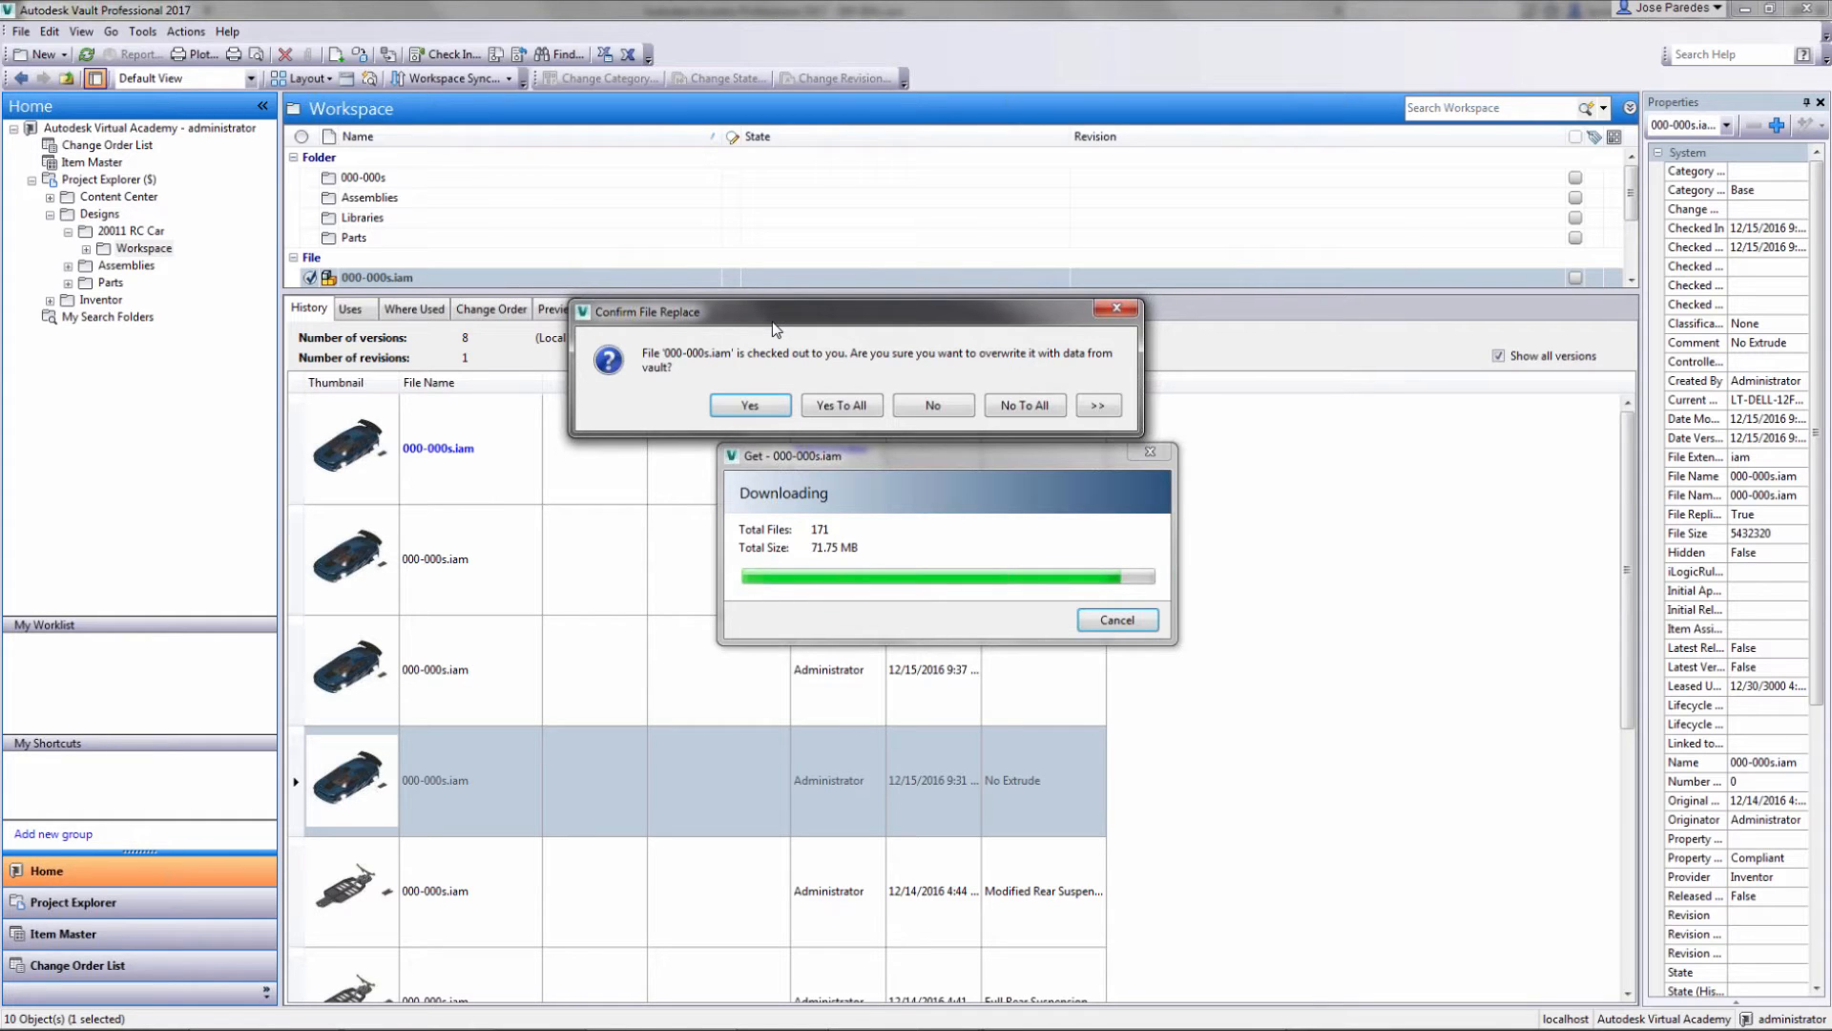
pyautogui.press('alt')
pyautogui.hotkey('alt', 'space')
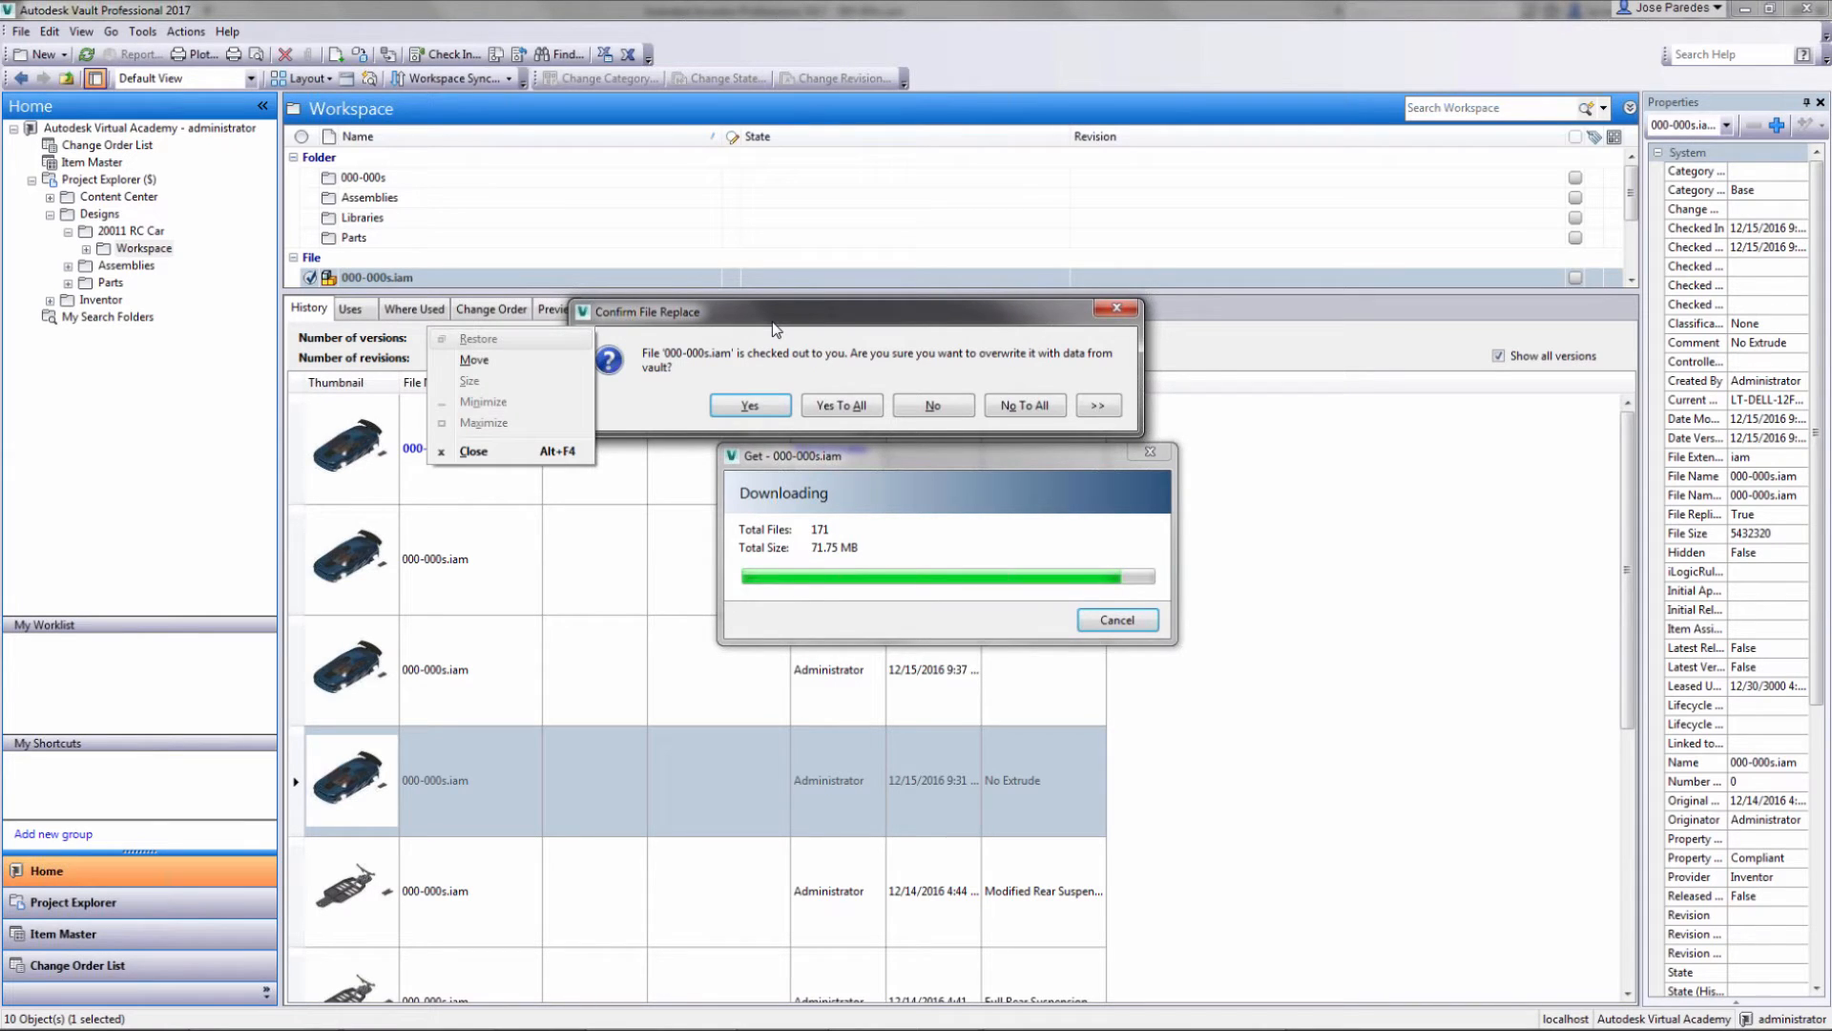
pyautogui.click(519, 361)
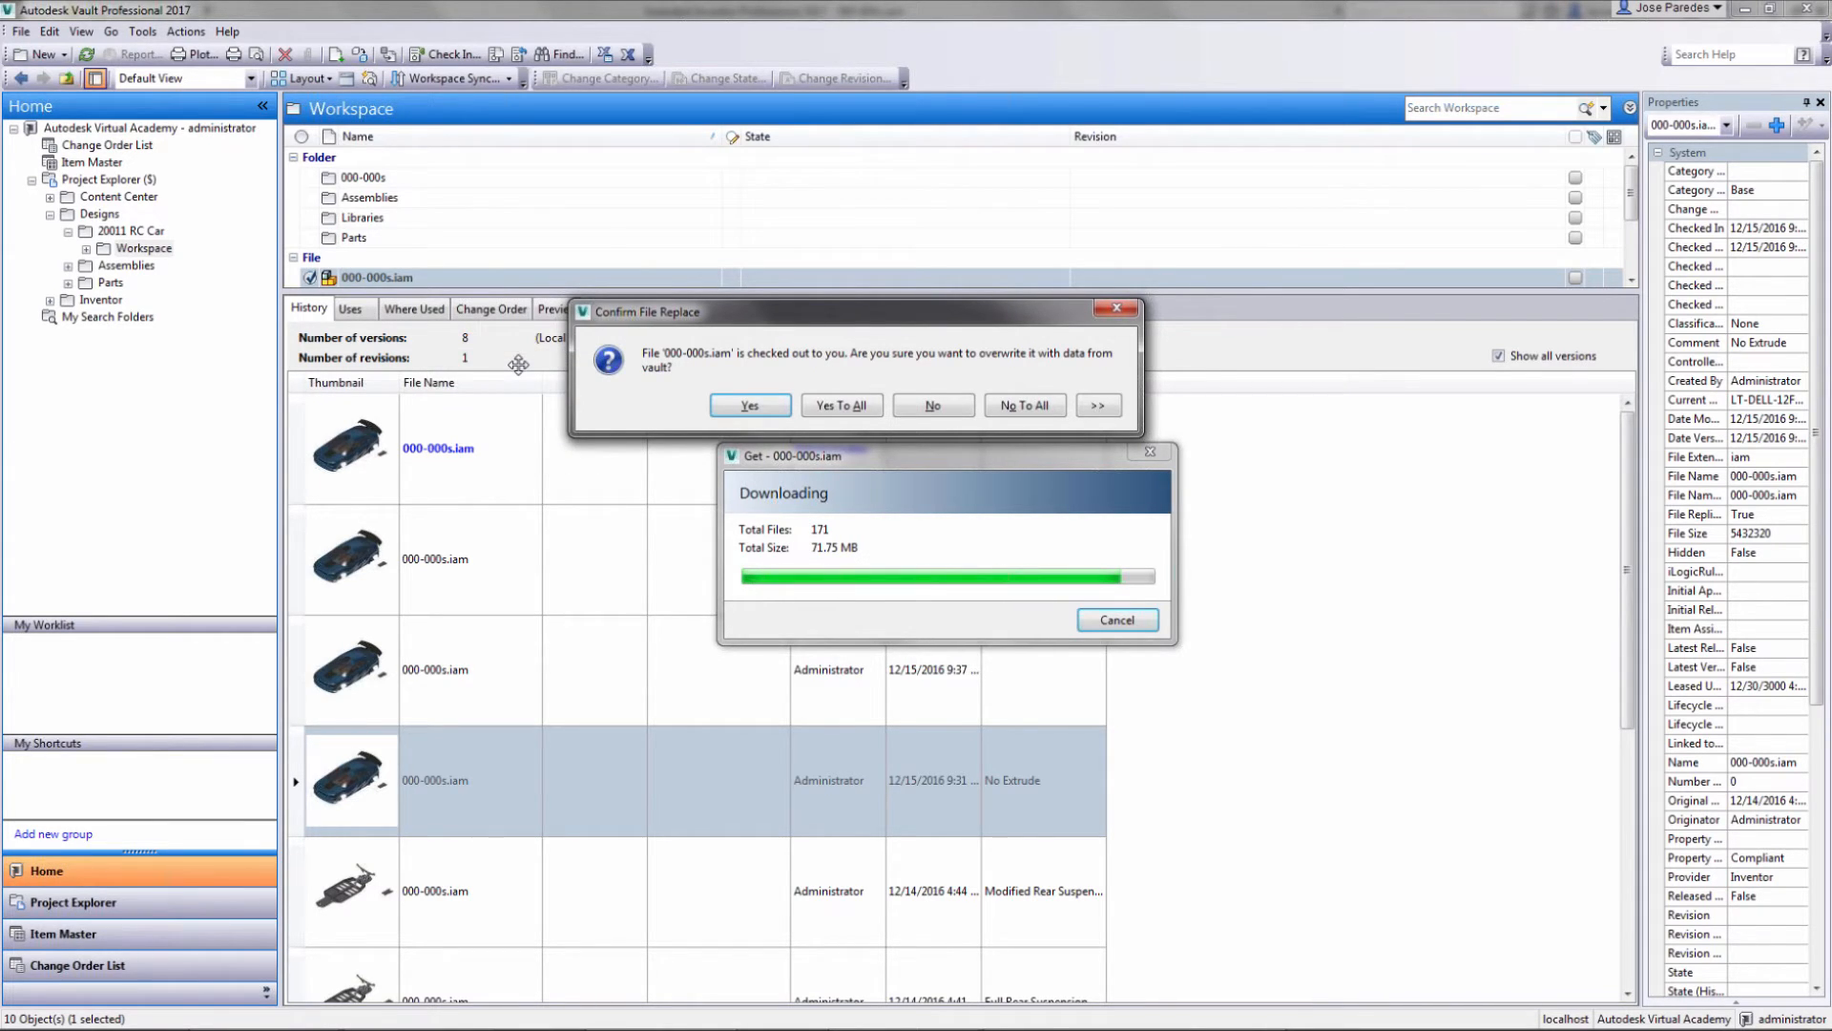
pyautogui.press('Left')
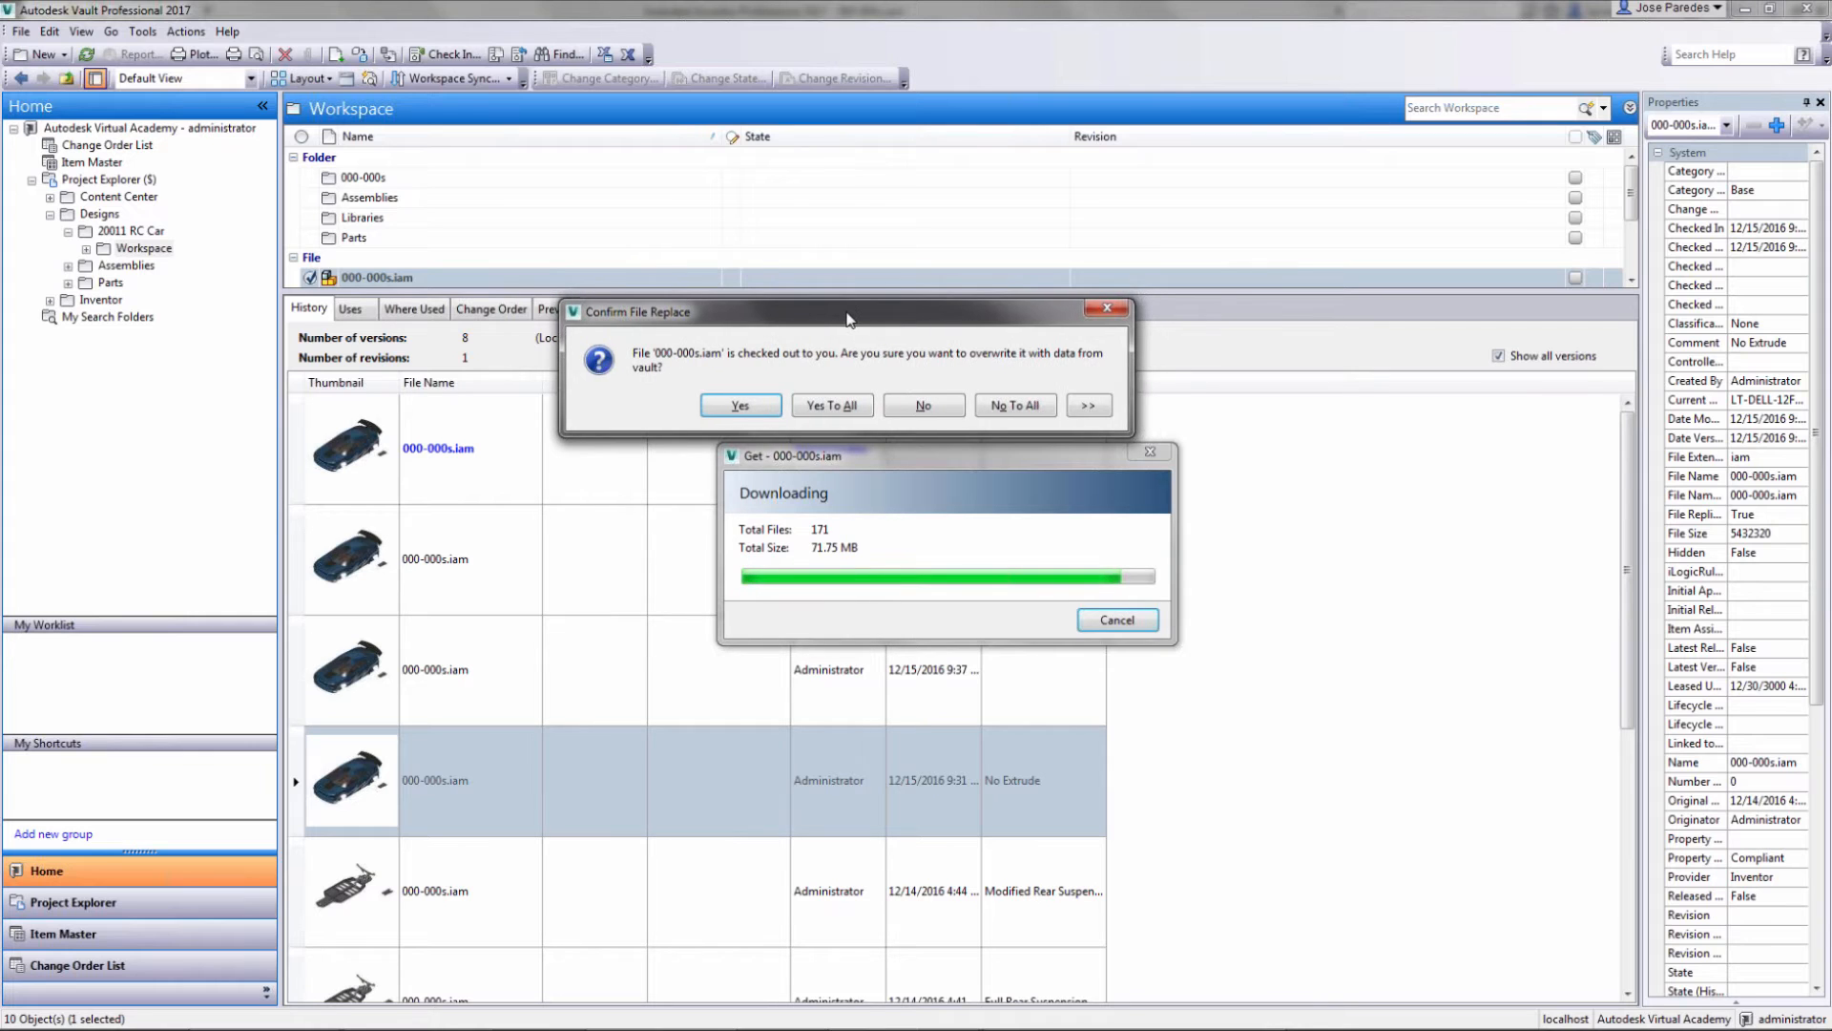
pyautogui.press('Right')
pyautogui.moveTo(857, 320)
pyautogui.mouseDown()
pyautogui.moveTo(833, 285)
pyautogui.moveTo(751, 433)
pyautogui.moveTo(831, 319)
pyautogui.mouseUp()
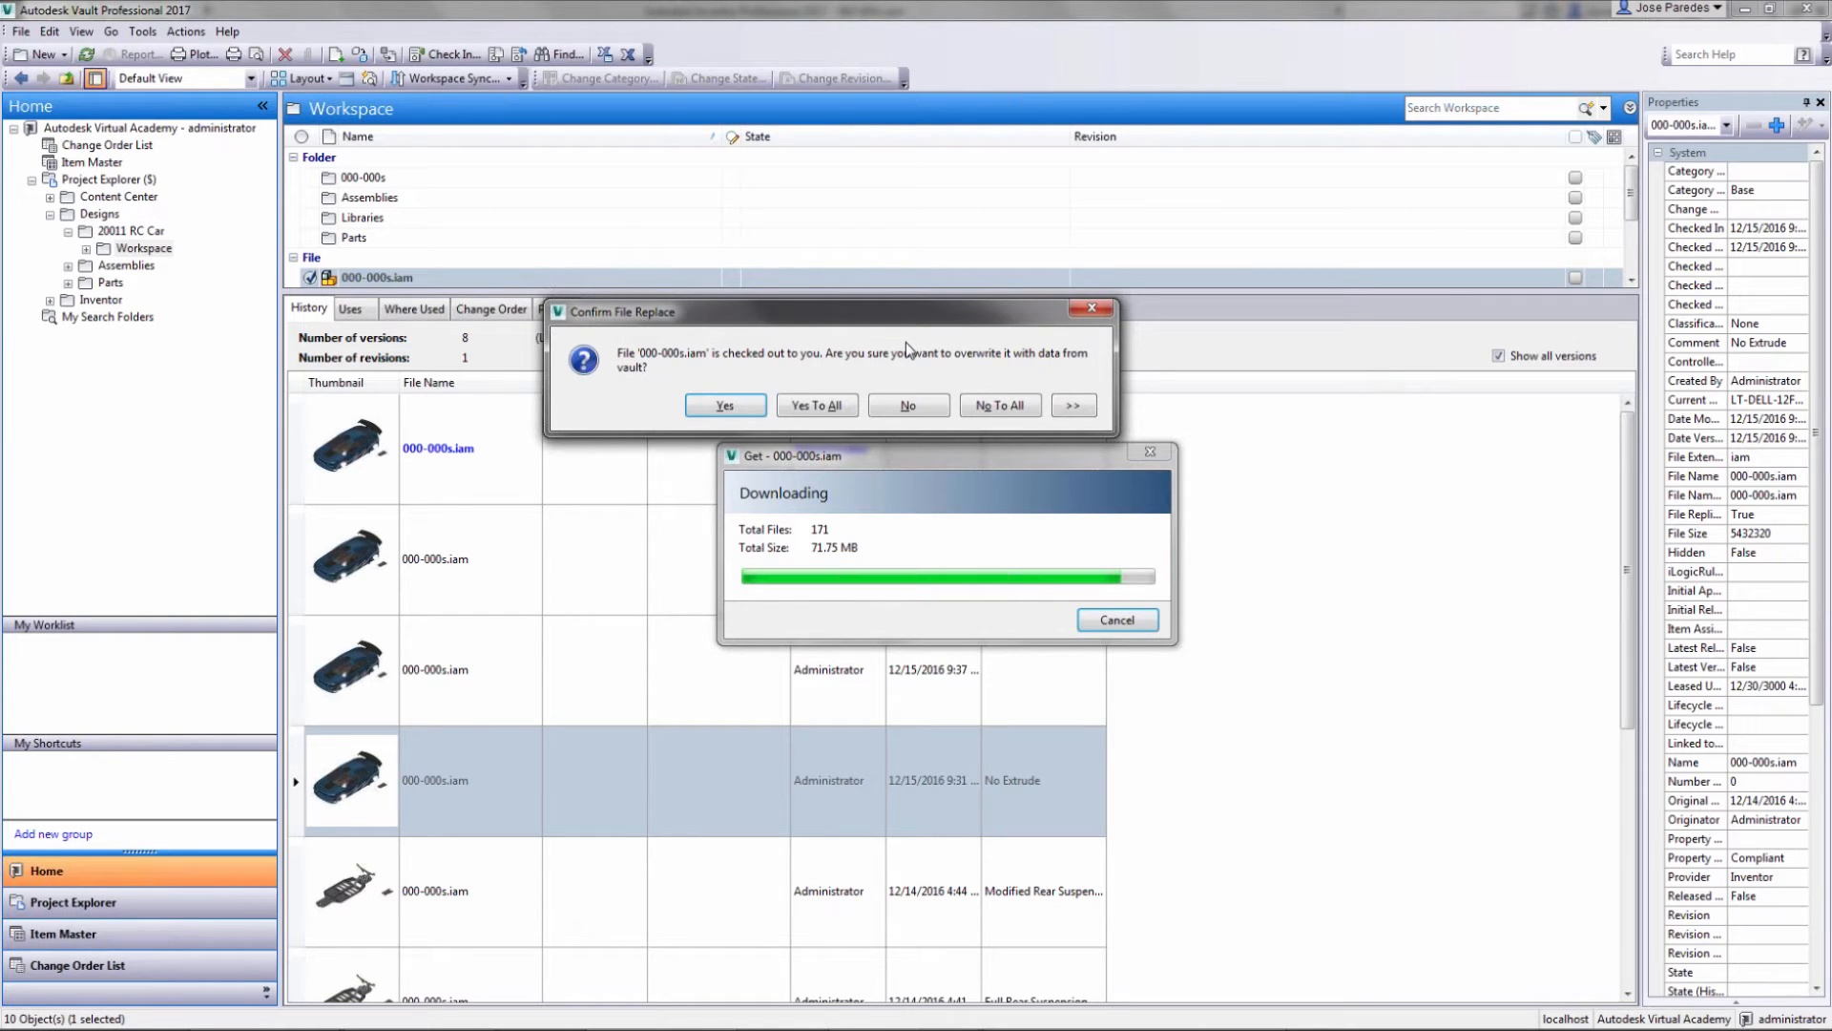
# Step: Overwrite all local files with the No Extrude version, and open 000-000s.iam from the 20011 RC Car Workspace folder in Inventor
pyautogui.click(817, 404)
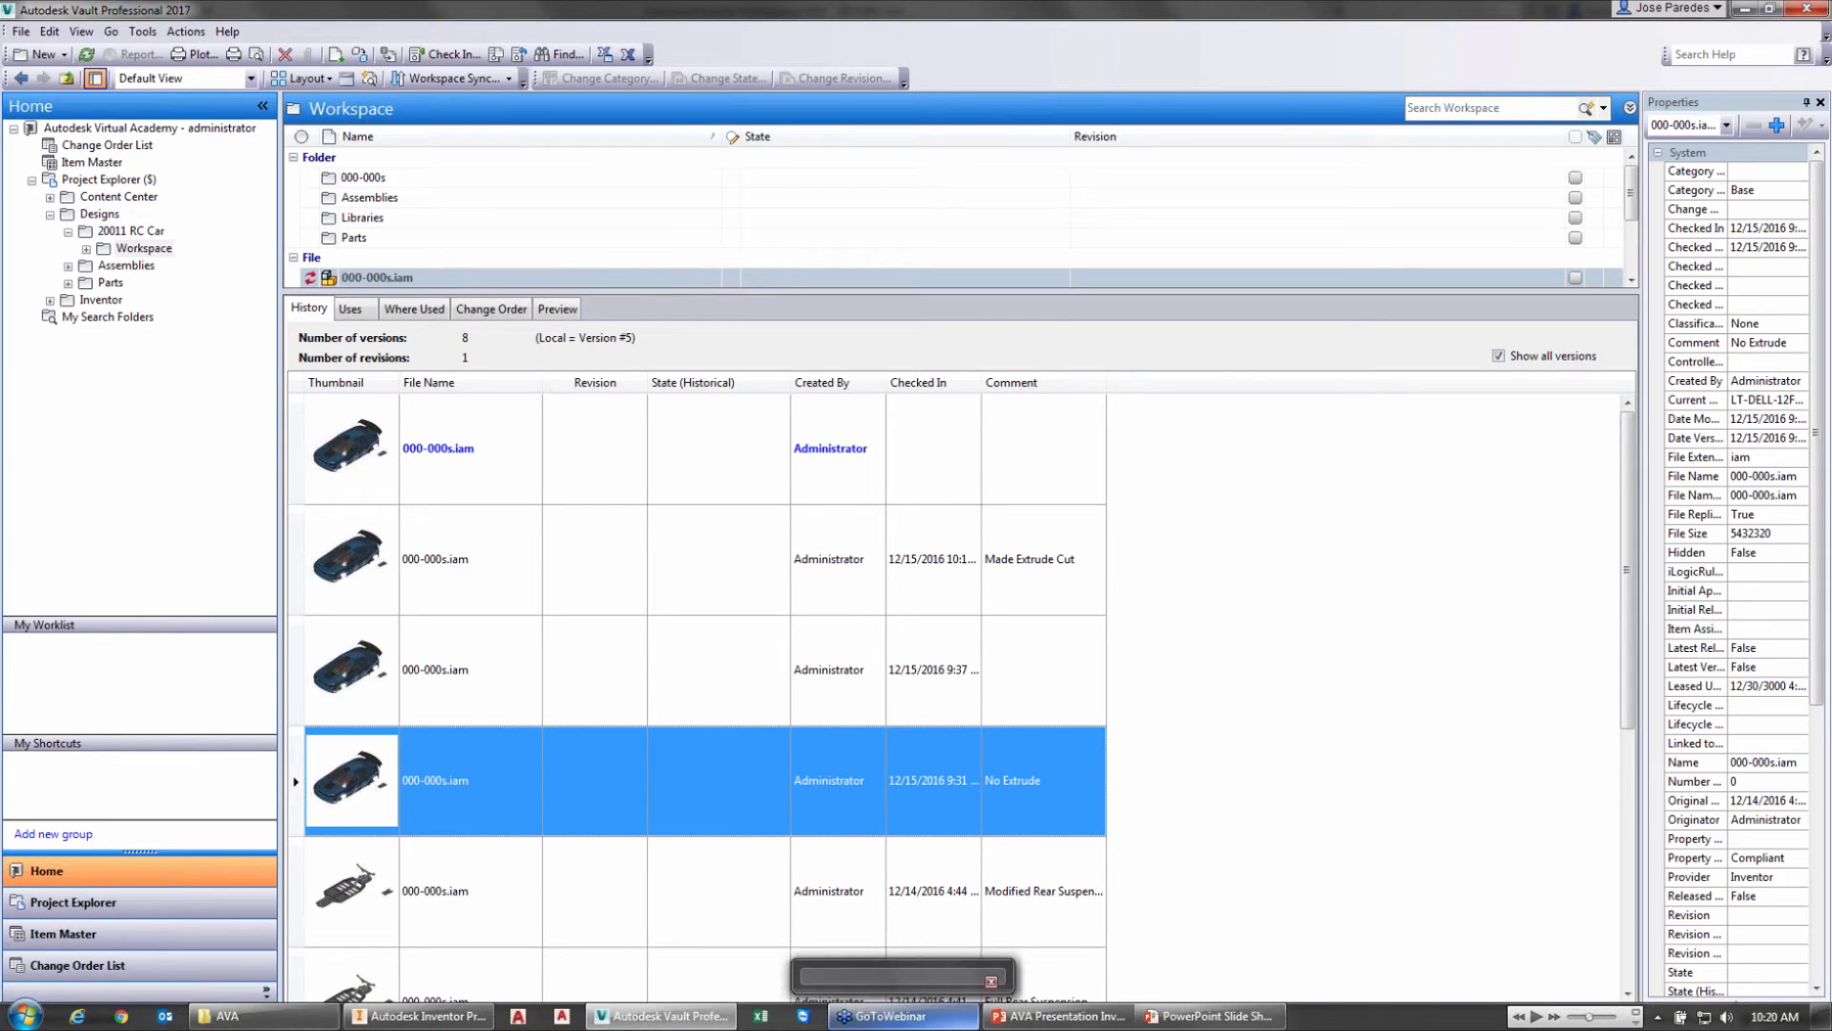
pyautogui.click(493, 1014)
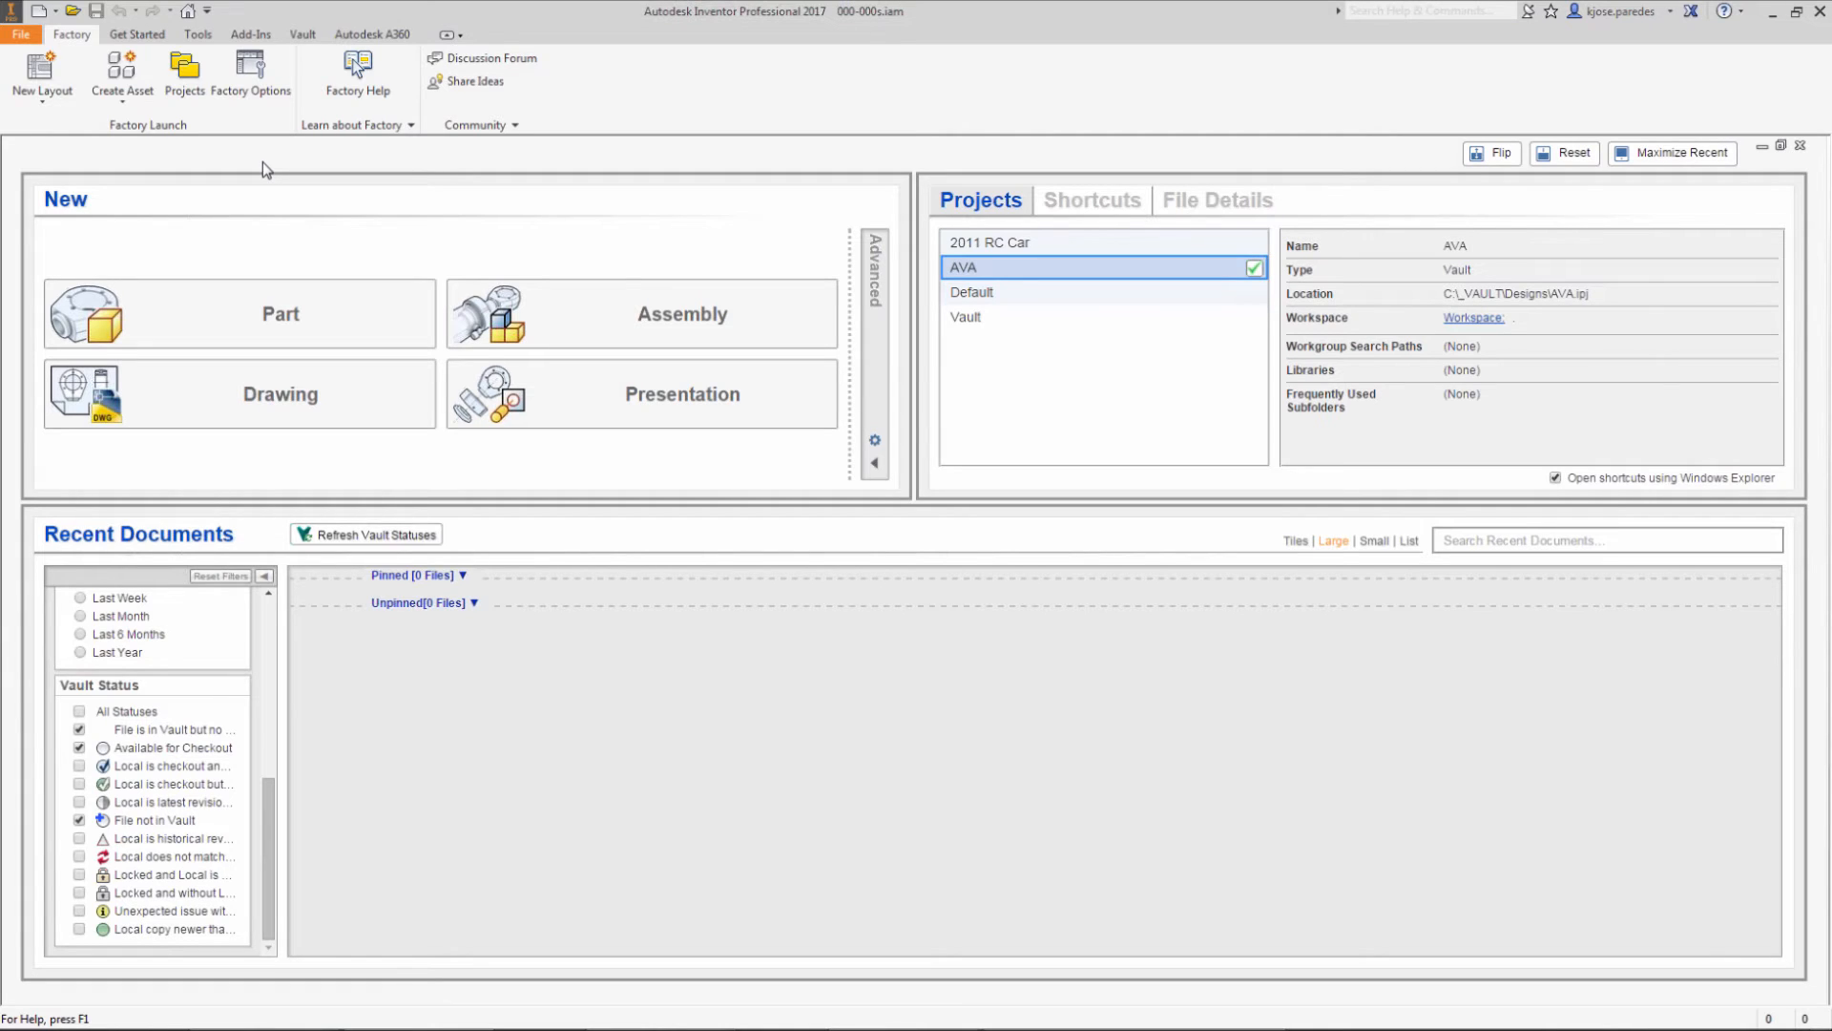
pyautogui.click(76, 12)
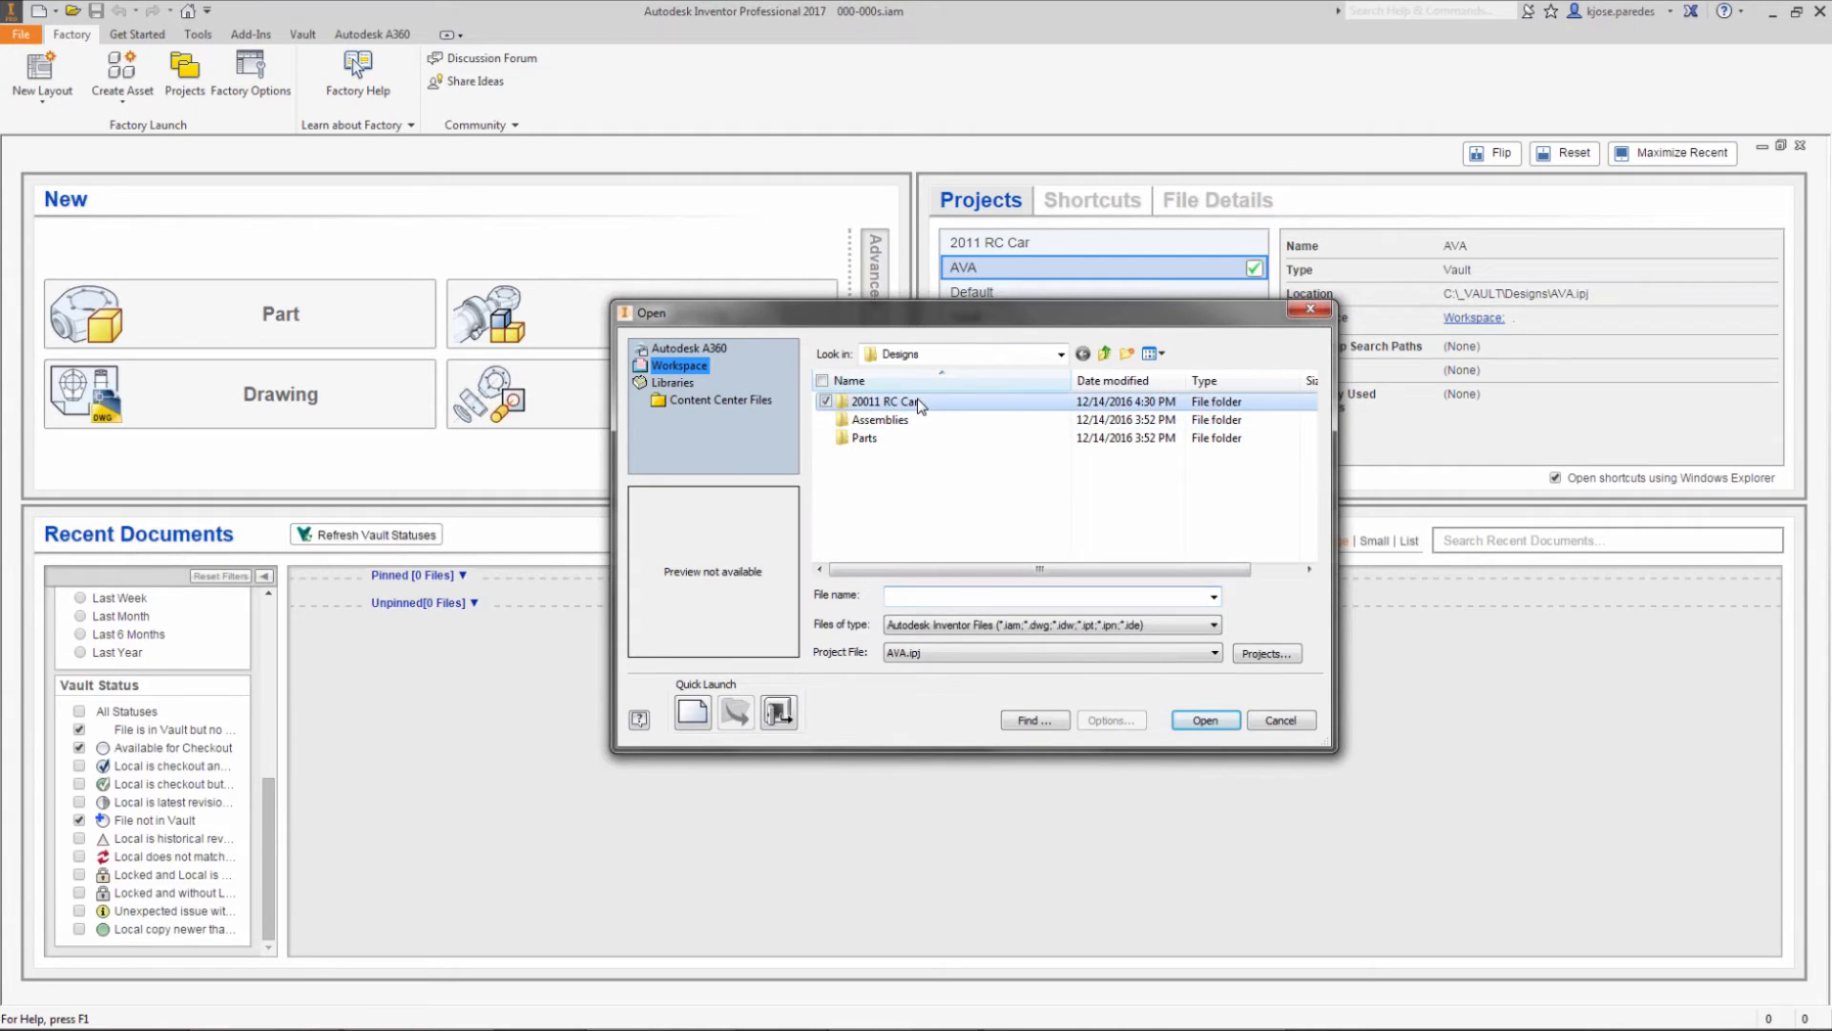
pyautogui.doubleClick(918, 403)
pyautogui.doubleClick(922, 457)
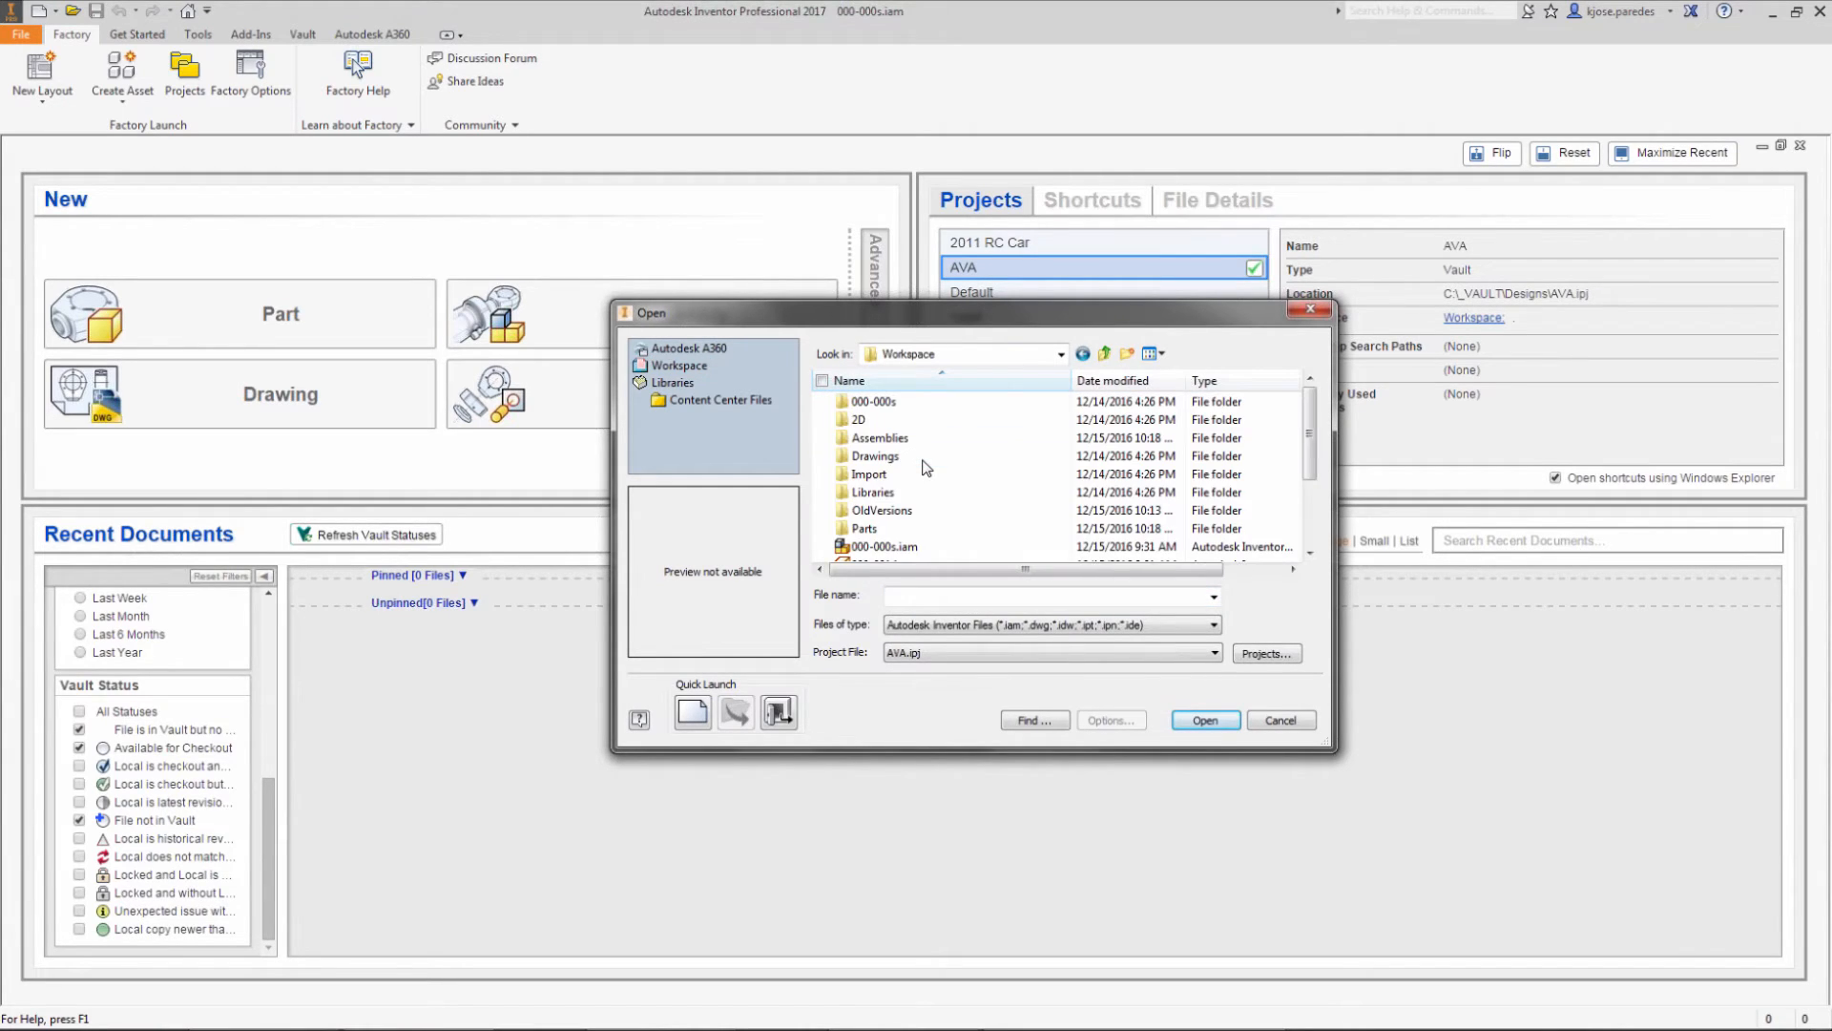
pyautogui.scroll(-2, 922, 467)
pyautogui.click(905, 440)
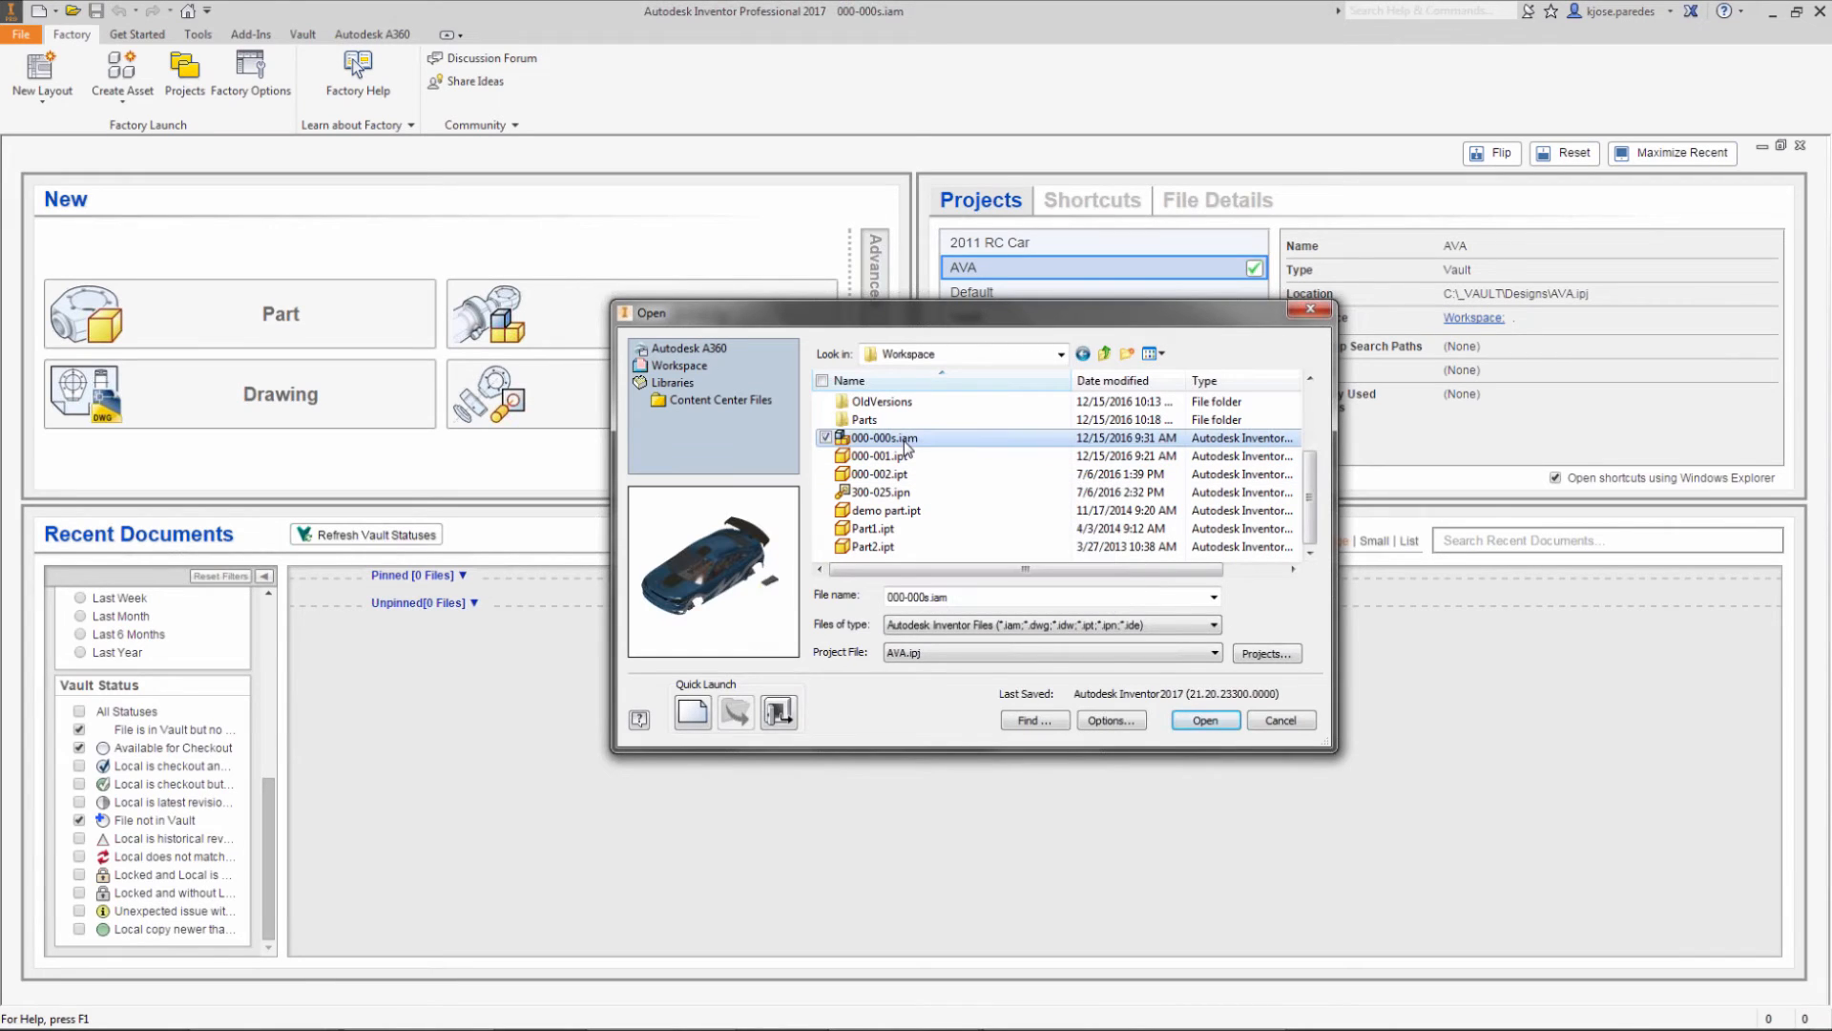
pyautogui.doubleClick(904, 440)
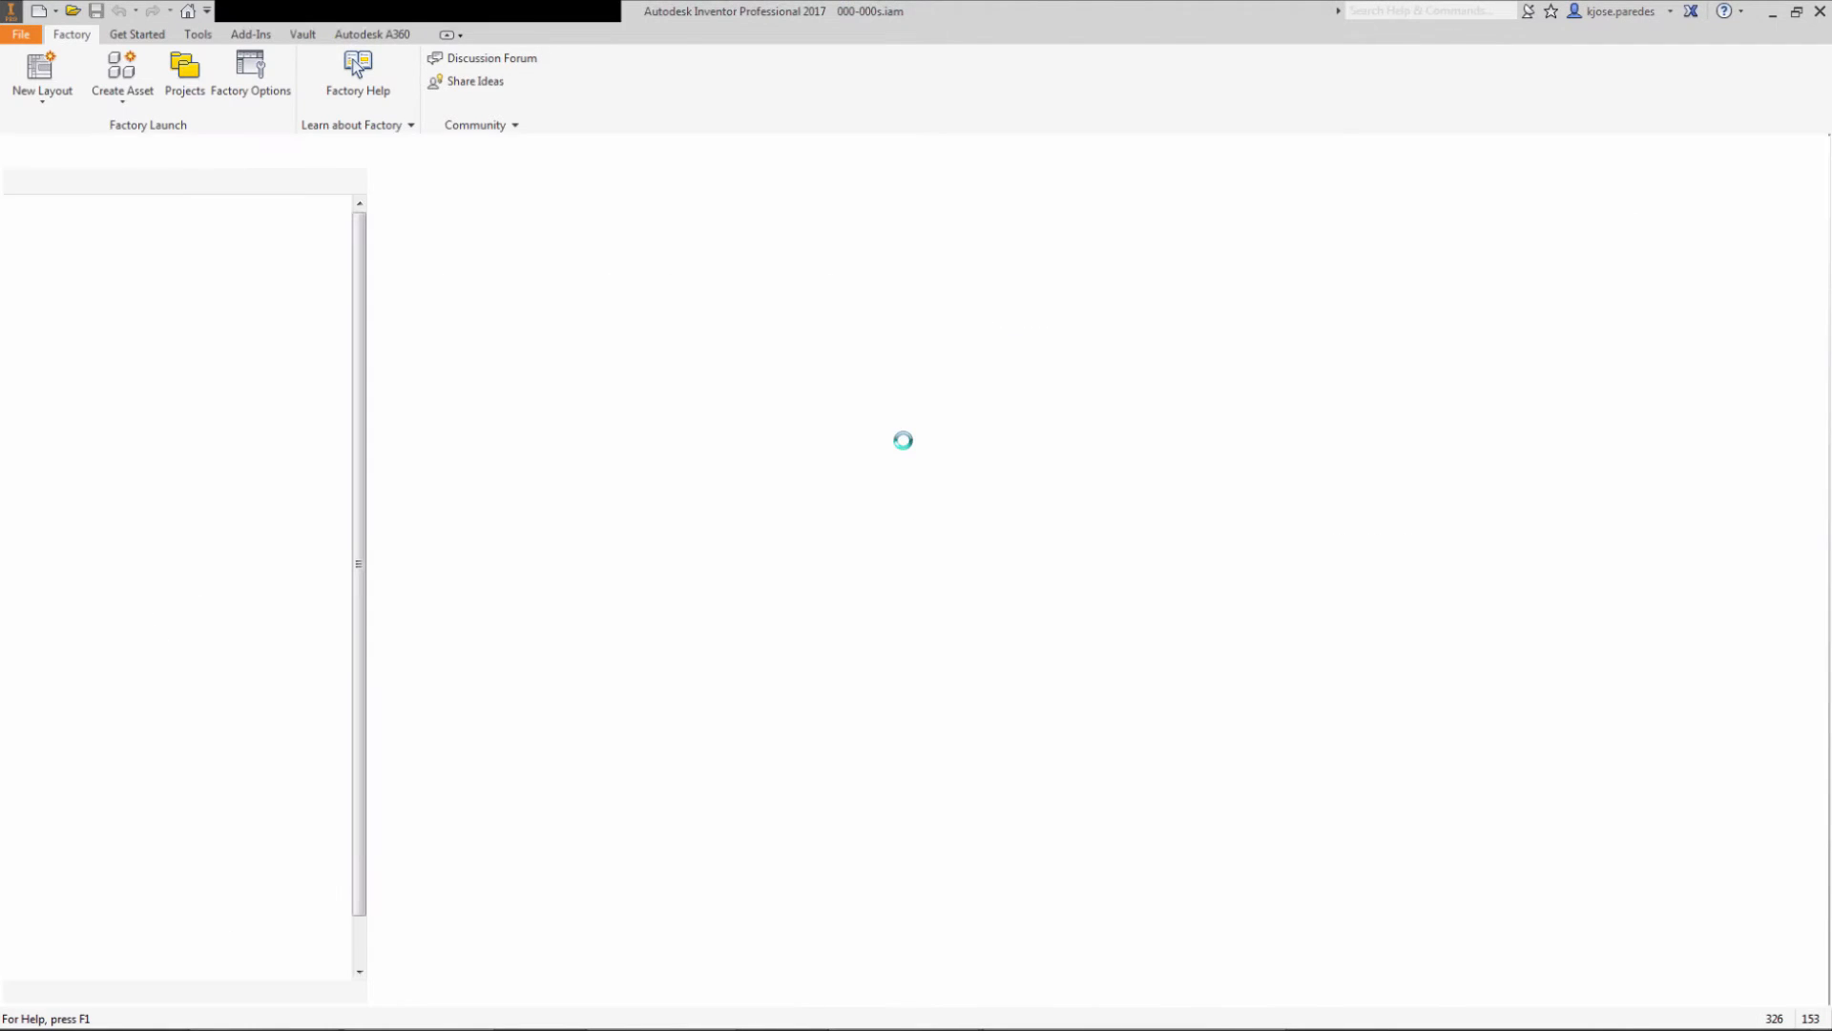
pyautogui.click(843, 570)
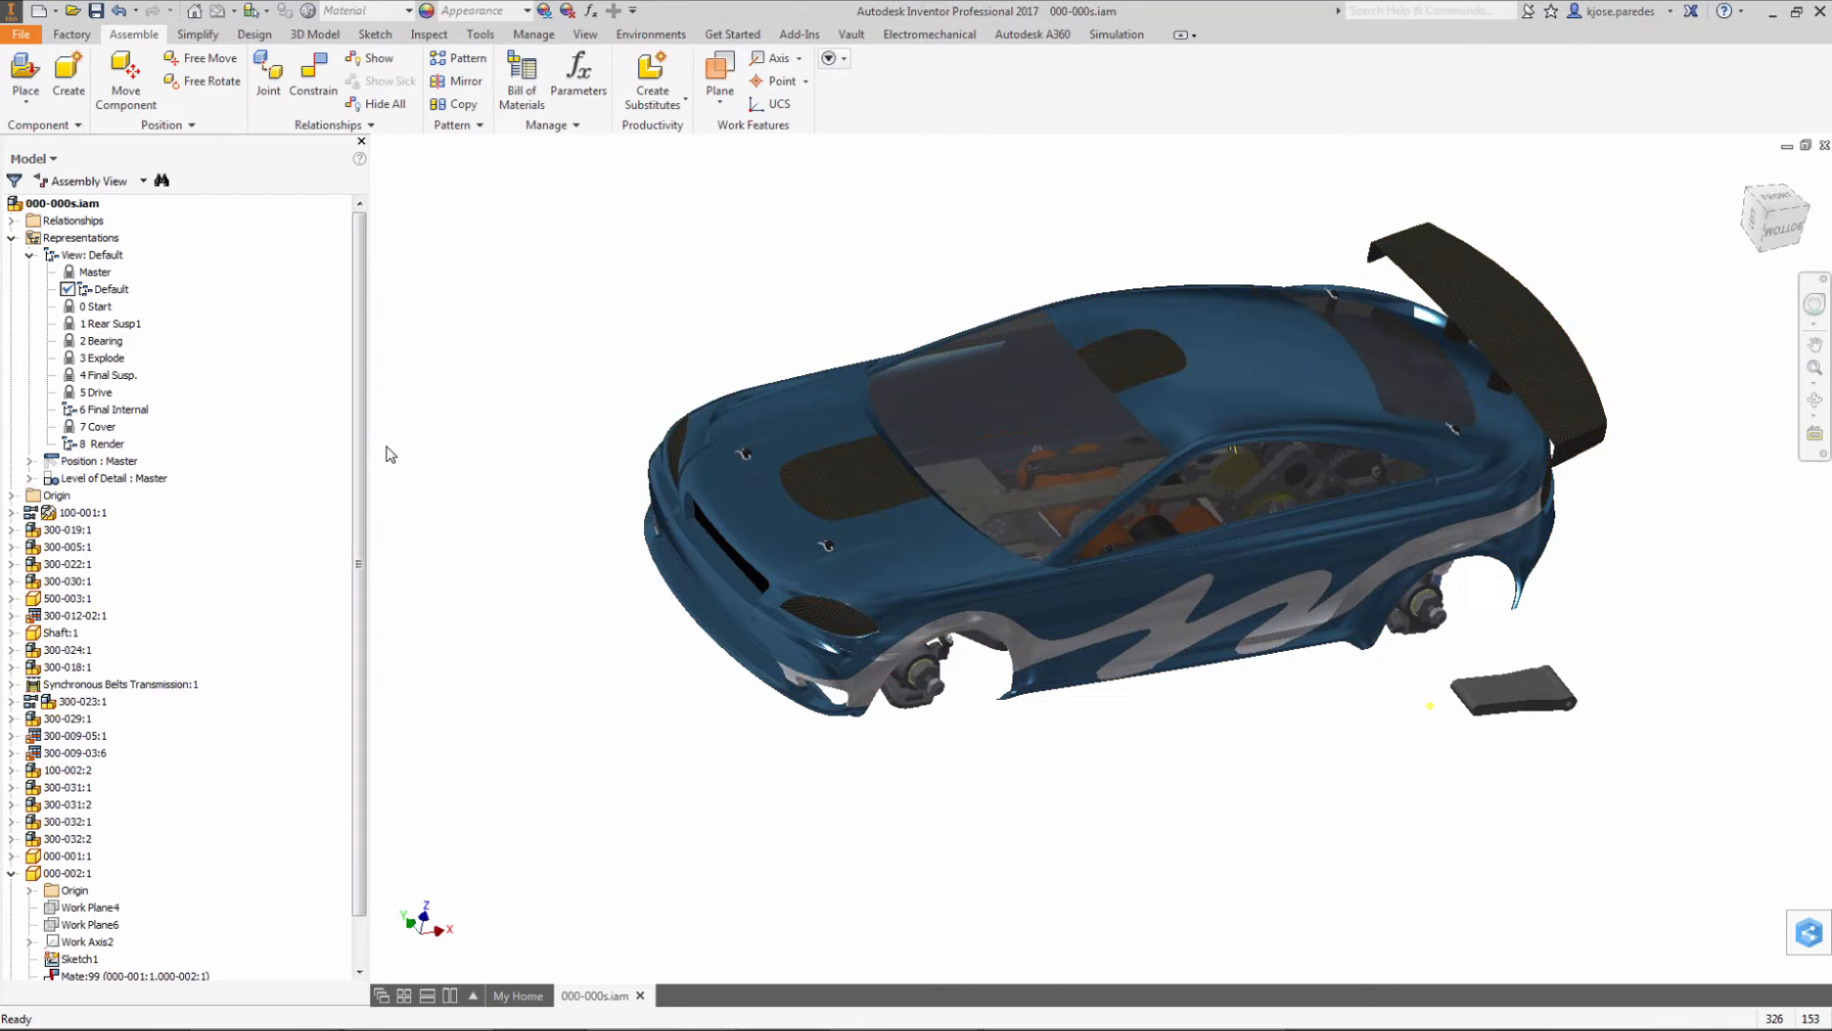
# Step: Activate the 1 Rear Susp1 view representation and examine the 000-001 arm up close
pyautogui.doubleClick(110, 324)
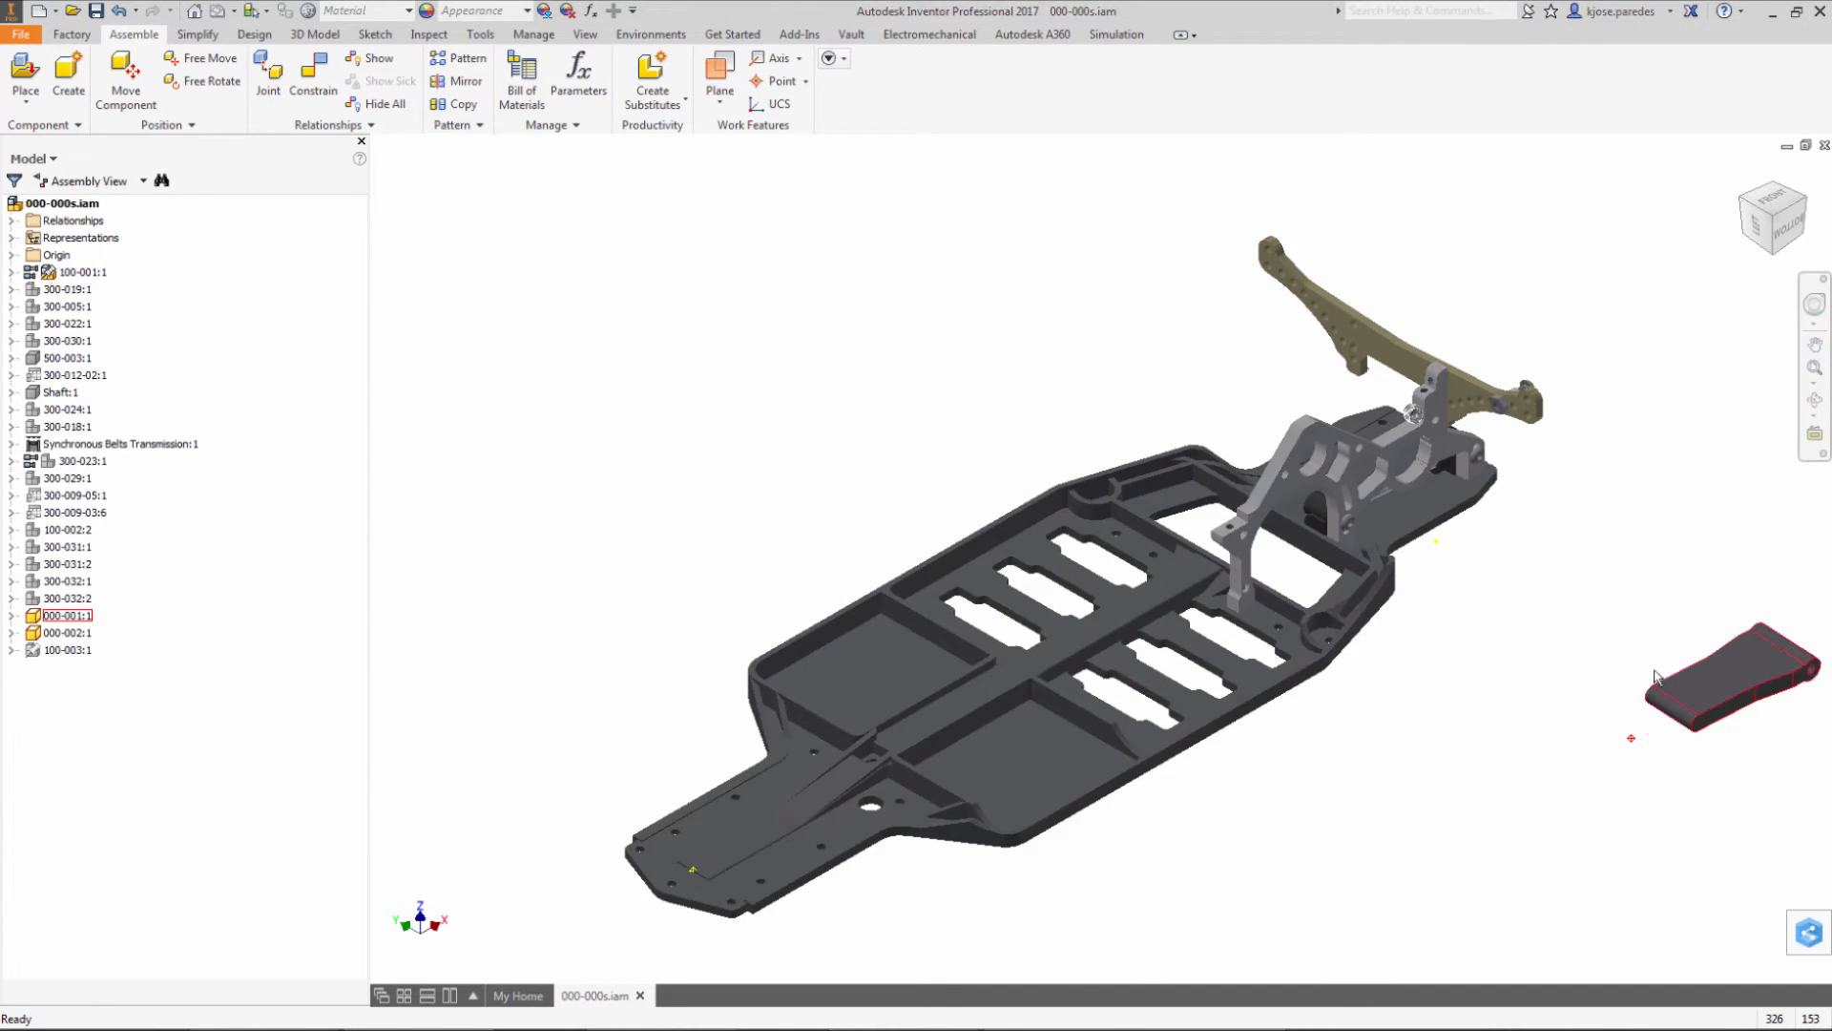
pyautogui.scroll(3, 1667, 693)
pyautogui.scroll(-8, 1670, 694)
pyautogui.moveTo(1670, 695); pyautogui.dragTo(1210, 655, button='middle')
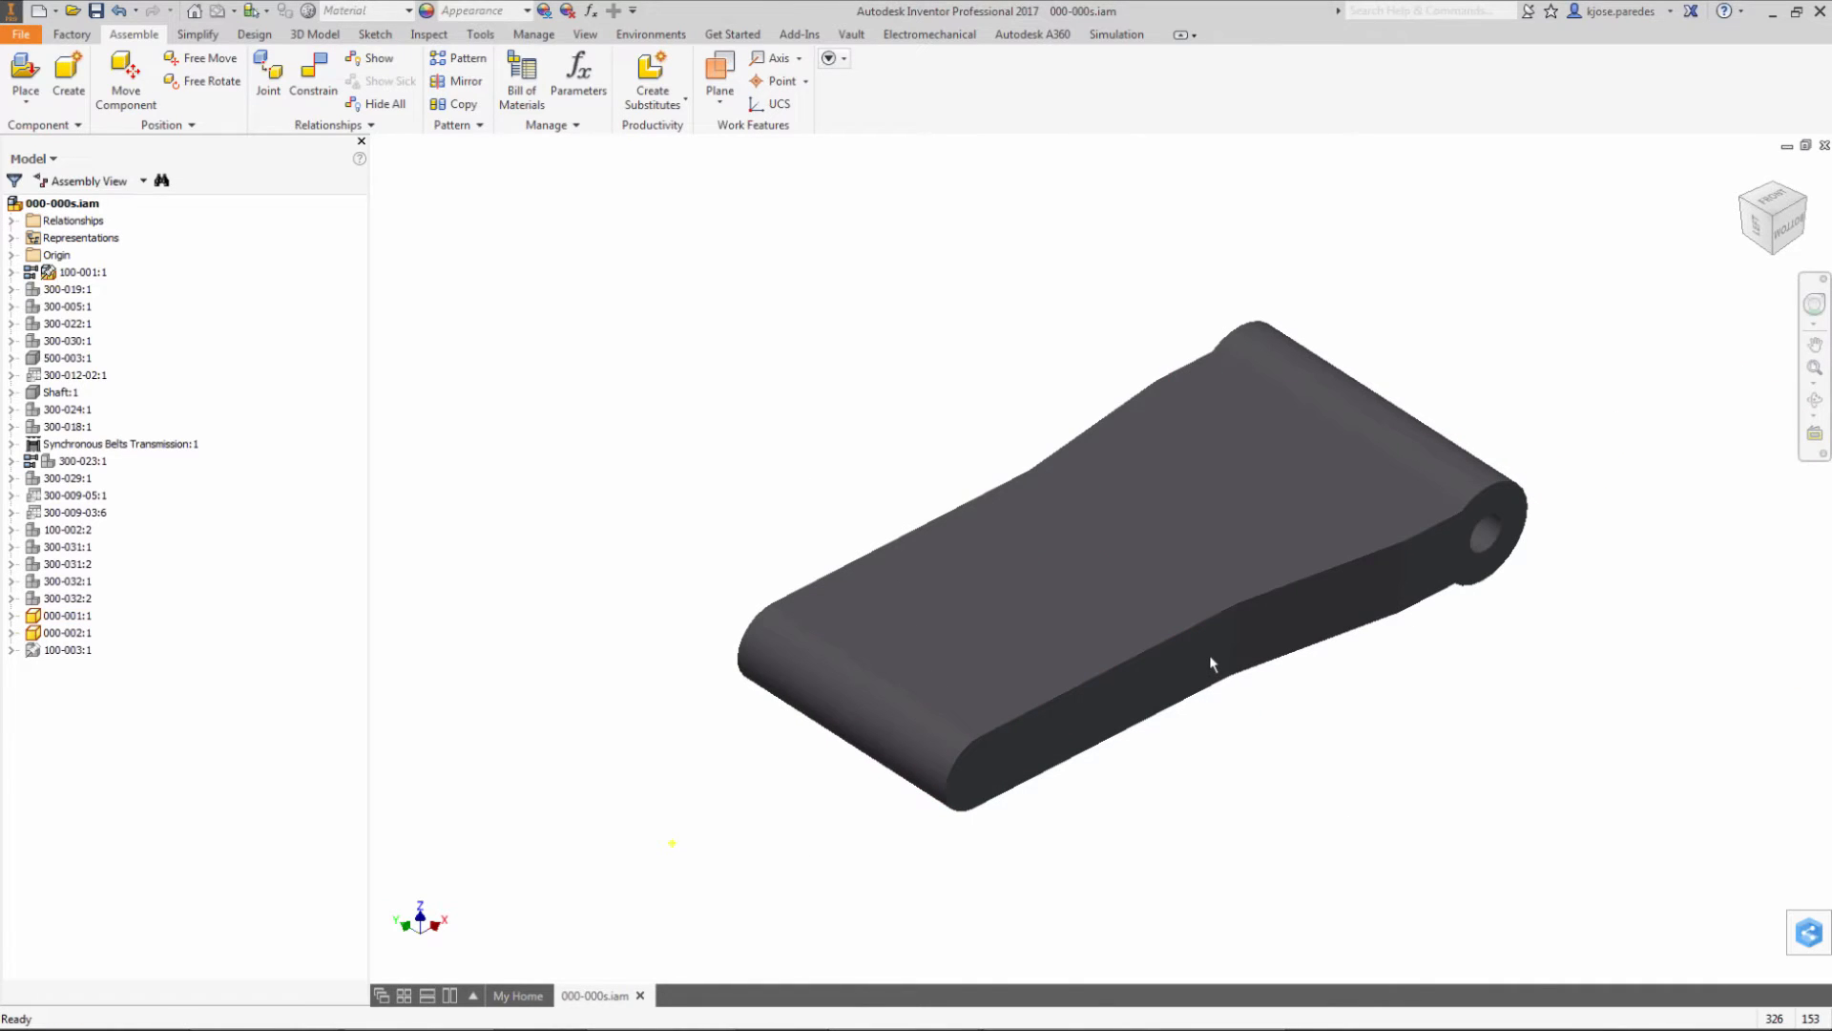
# Step: Save and check in 000-000s.iam without a comment, closing the files and deleting all working copies
pyautogui.click(849, 35)
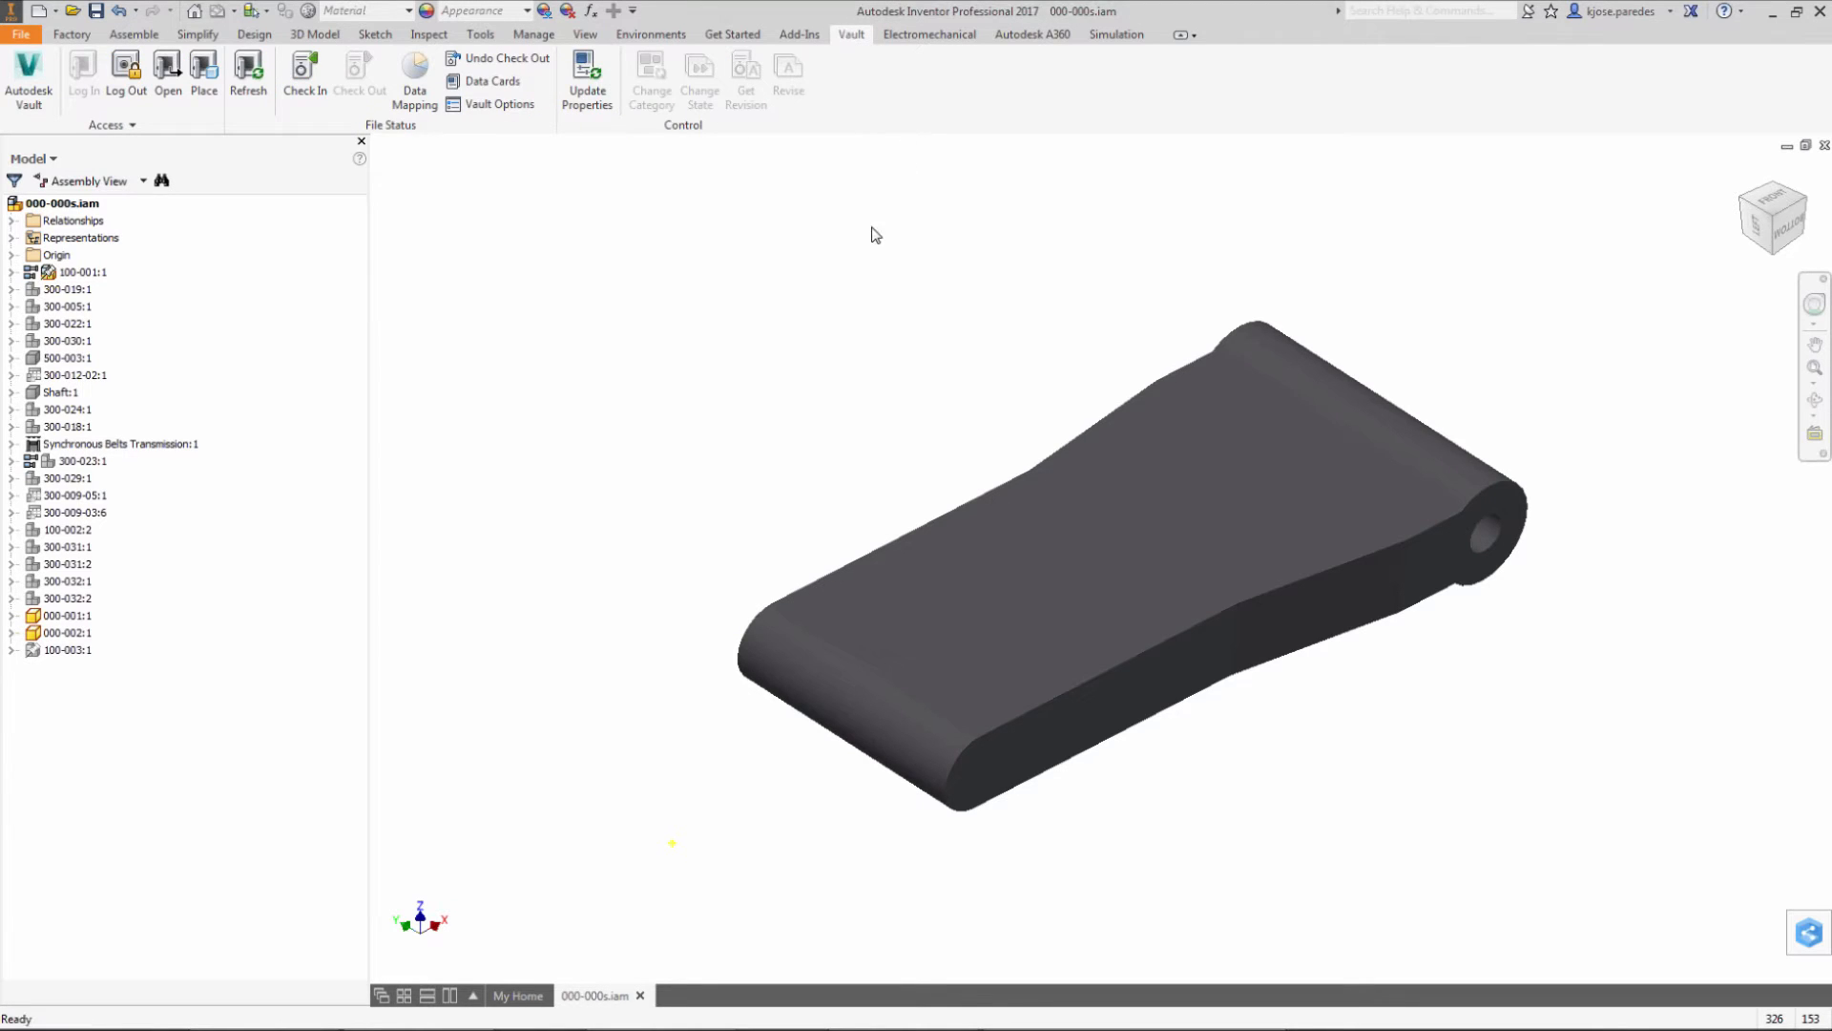
pyautogui.click(304, 71)
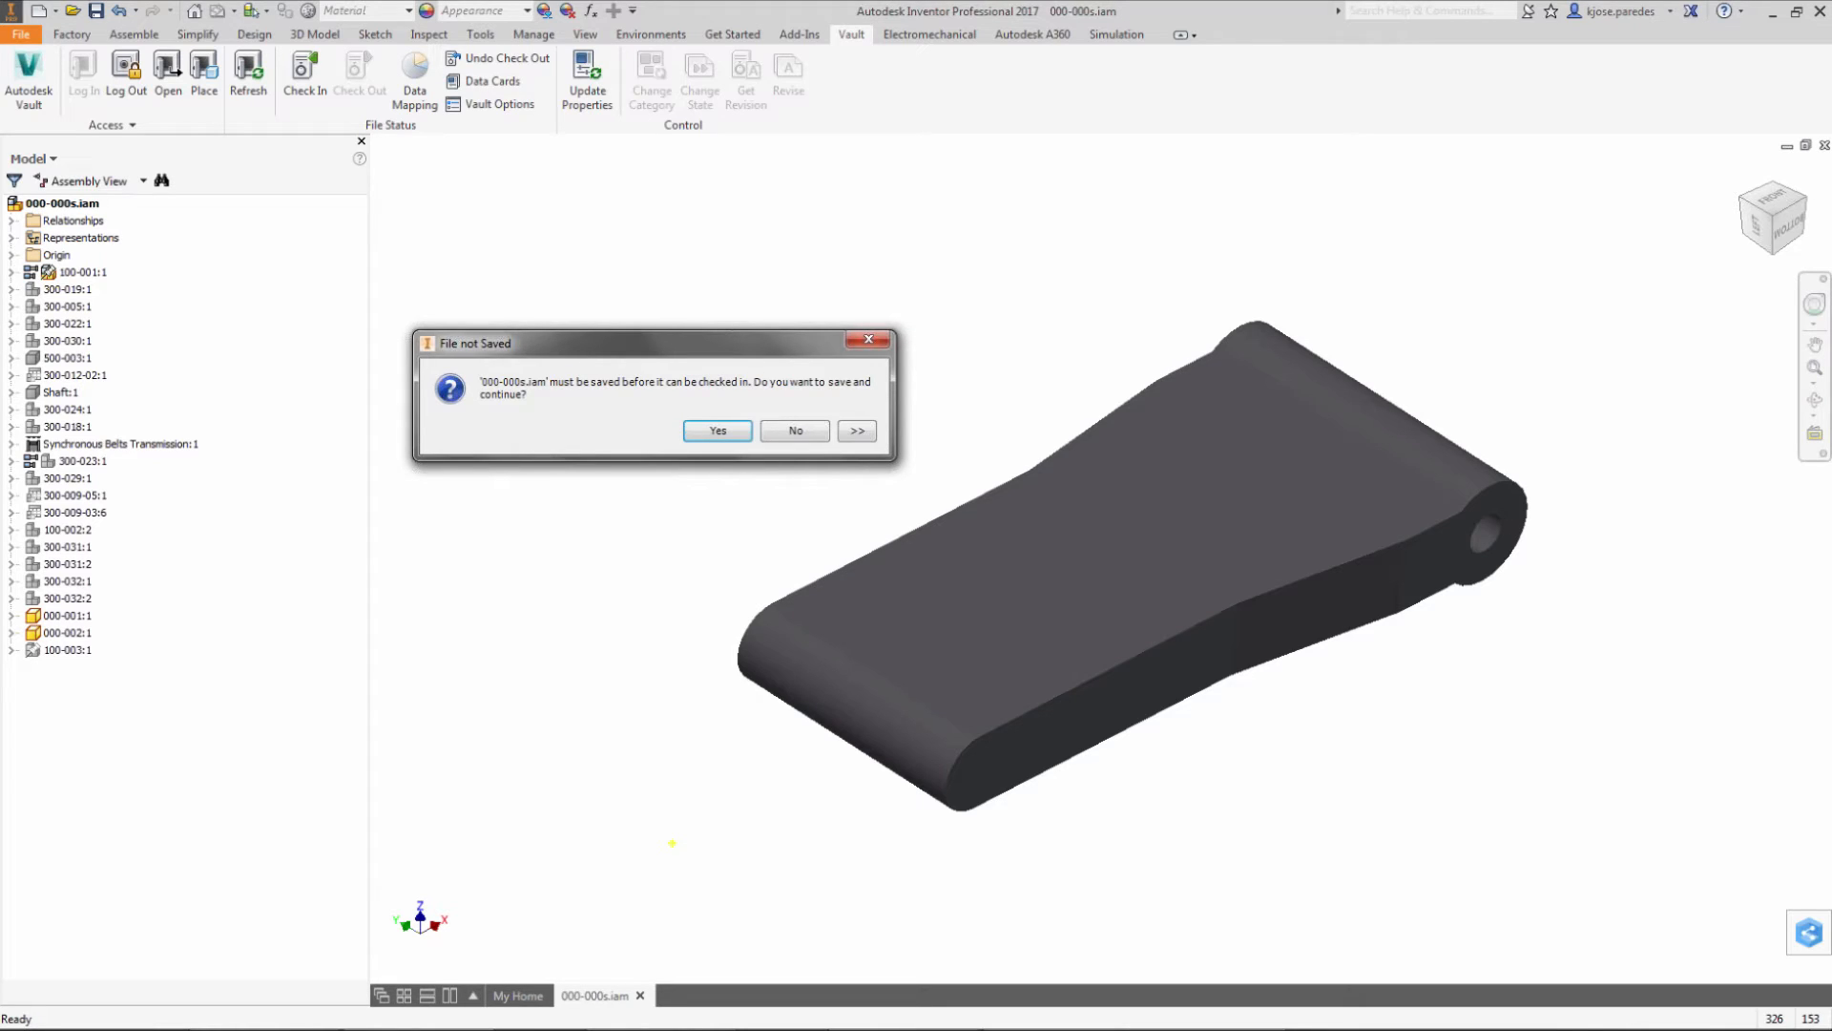
pyautogui.click(694, 434)
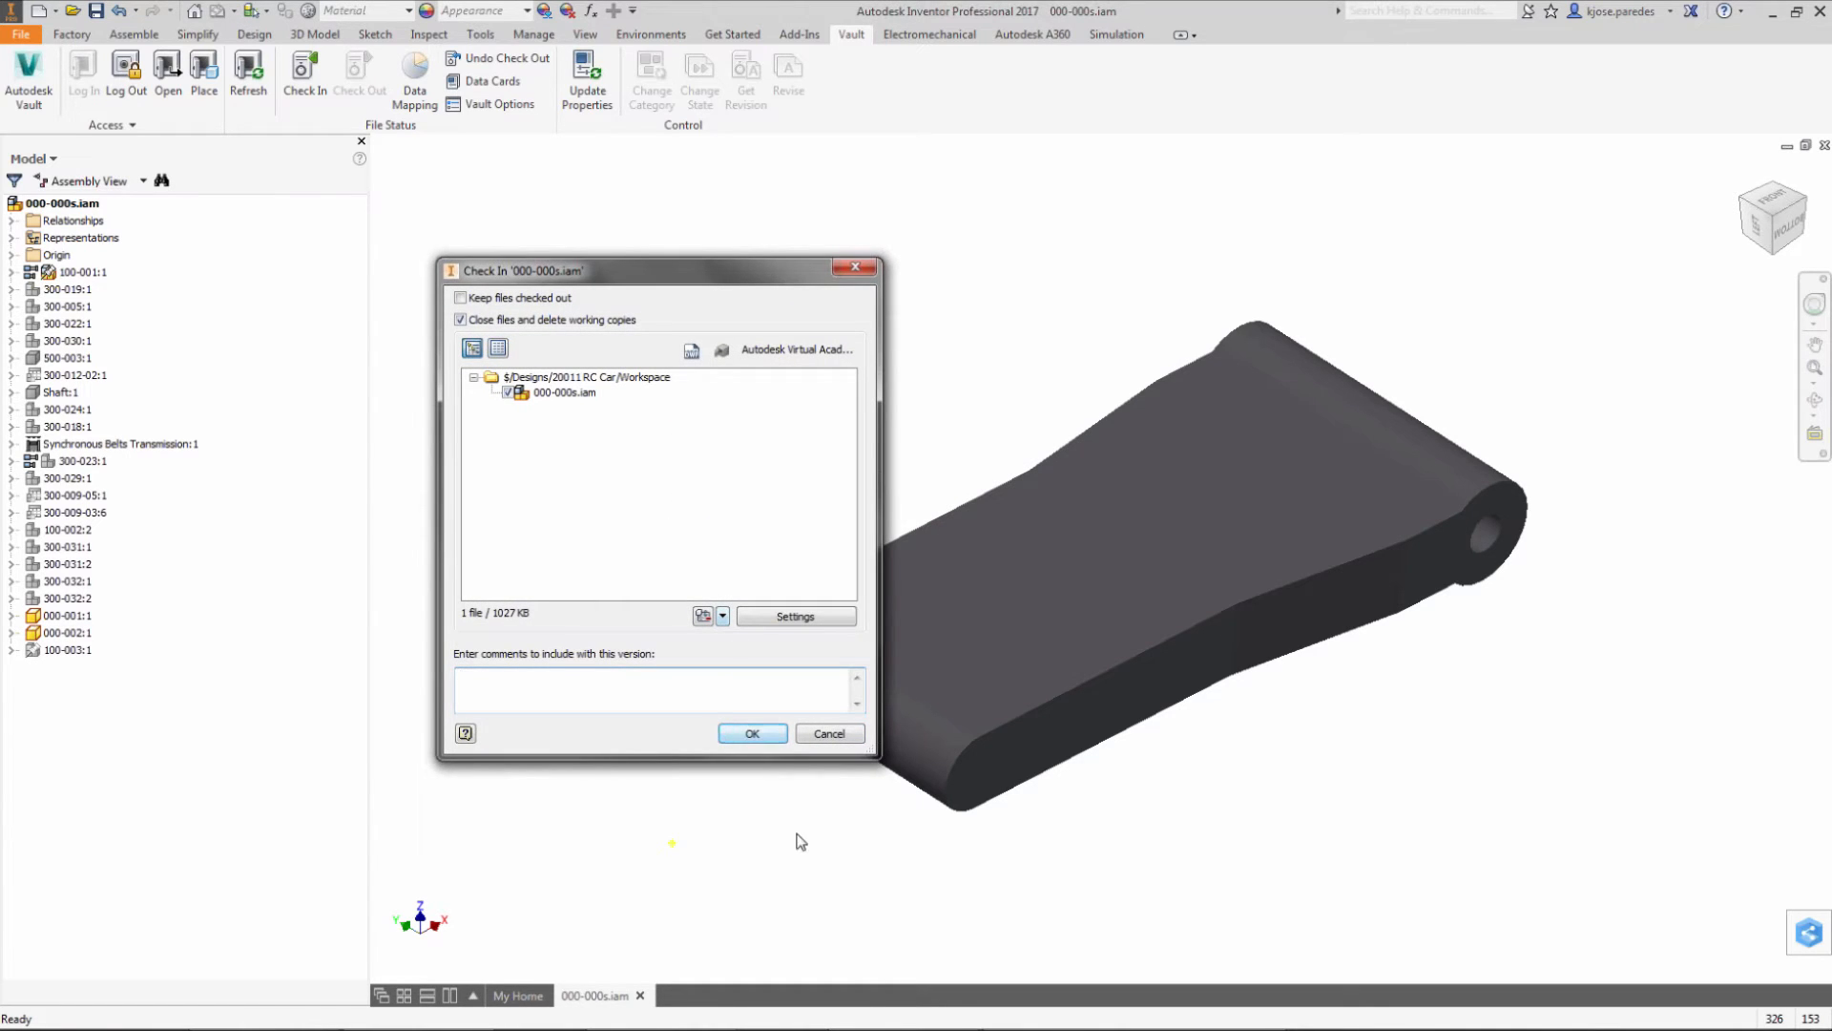
pyautogui.click(746, 730)
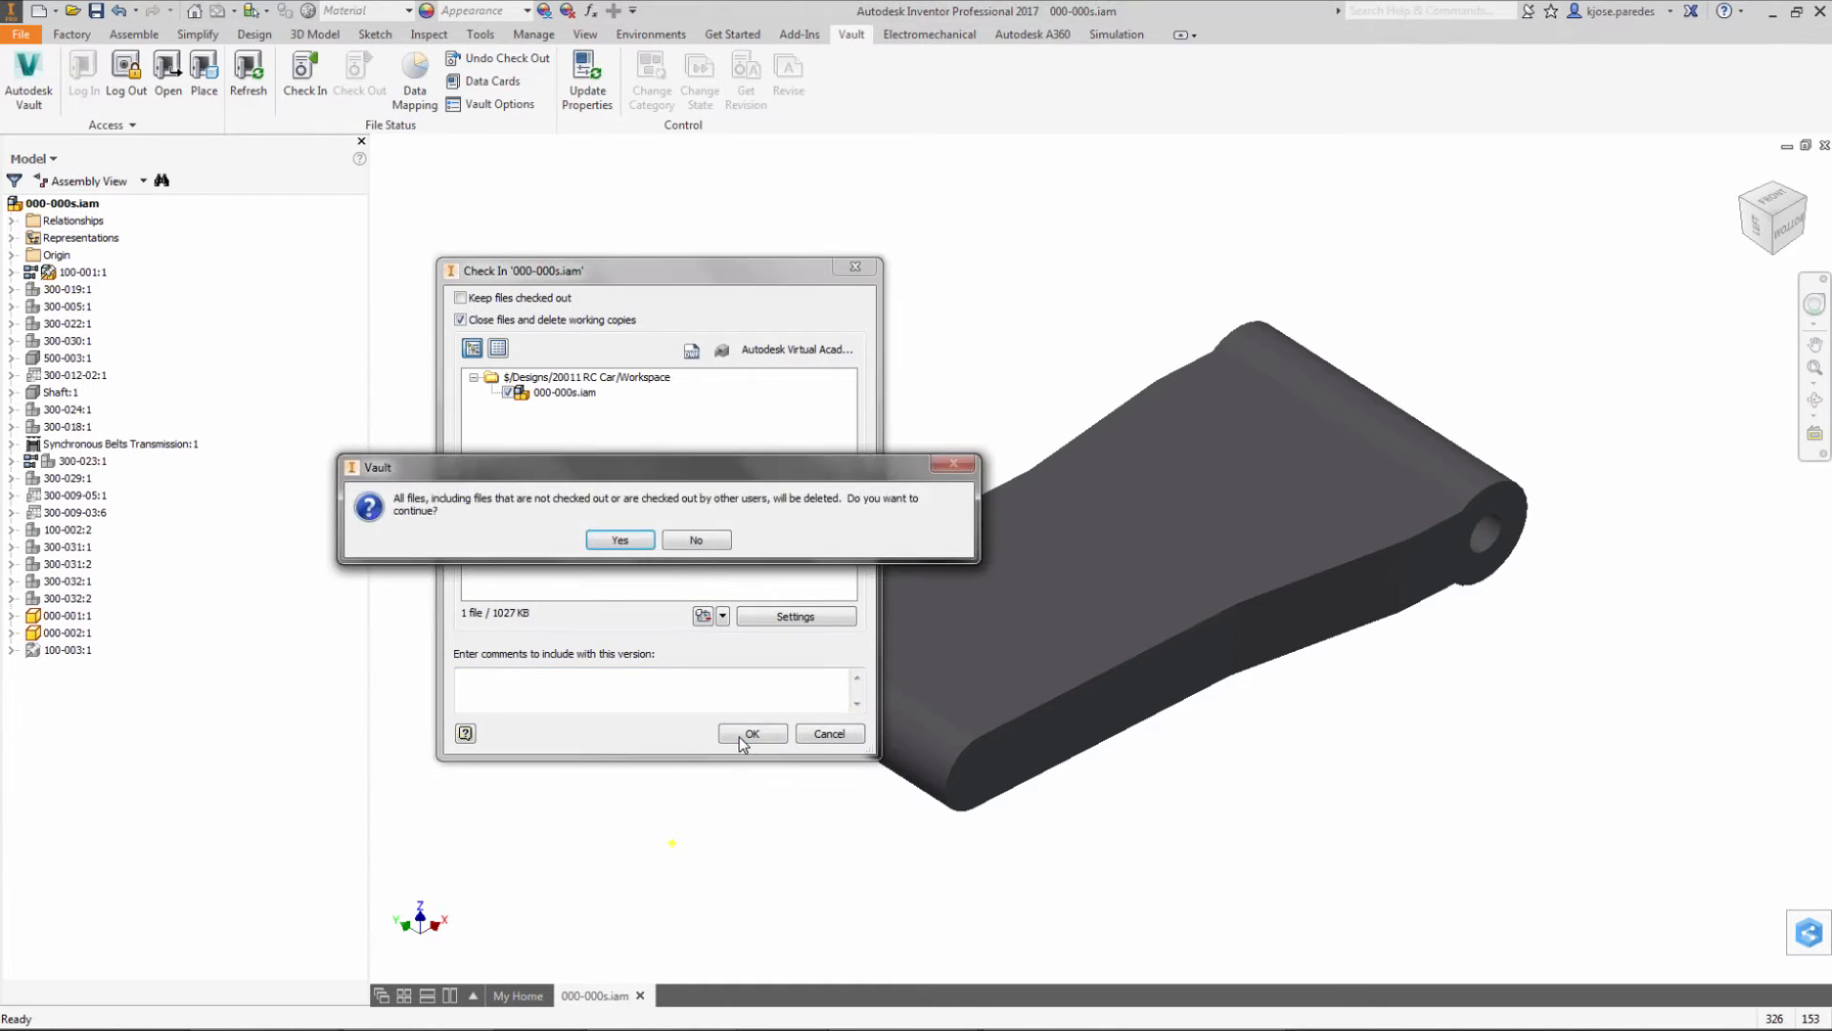
pyautogui.click(619, 540)
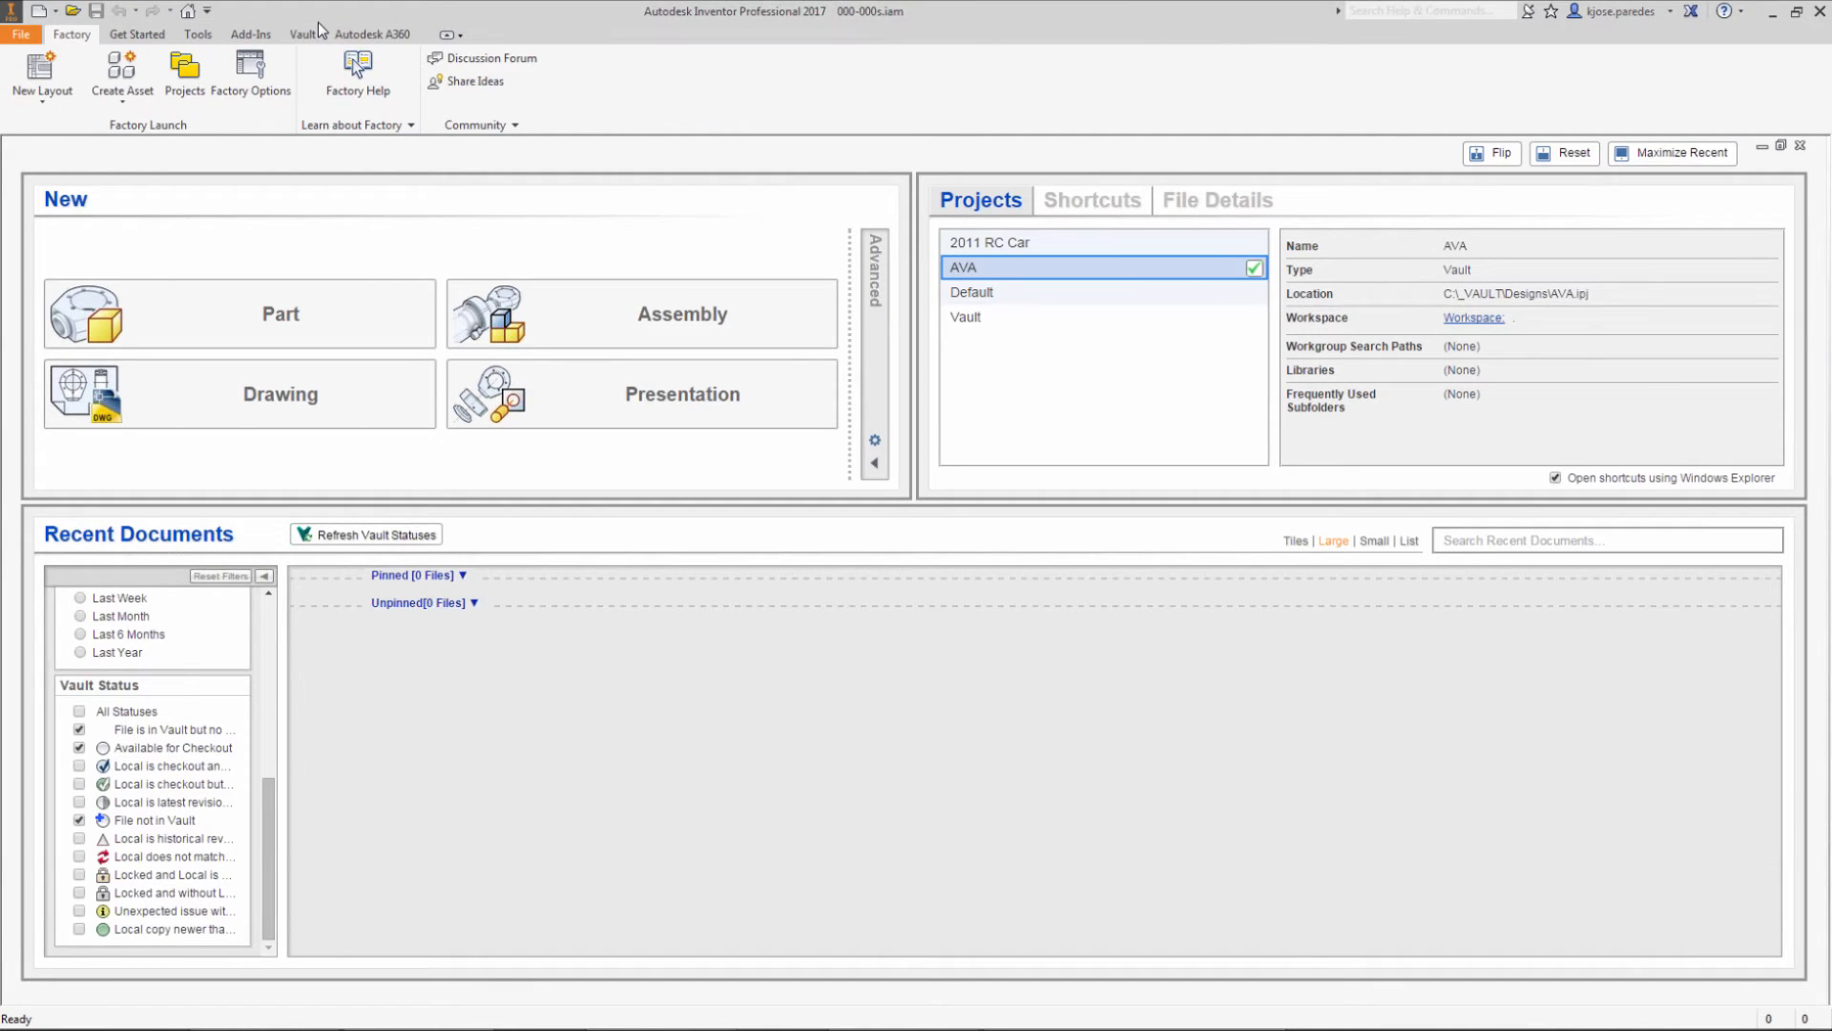
# Step: Open 000-000s.iam from Vault, checking it out and updating the assembly
pyautogui.click(305, 34)
pyautogui.click(168, 95)
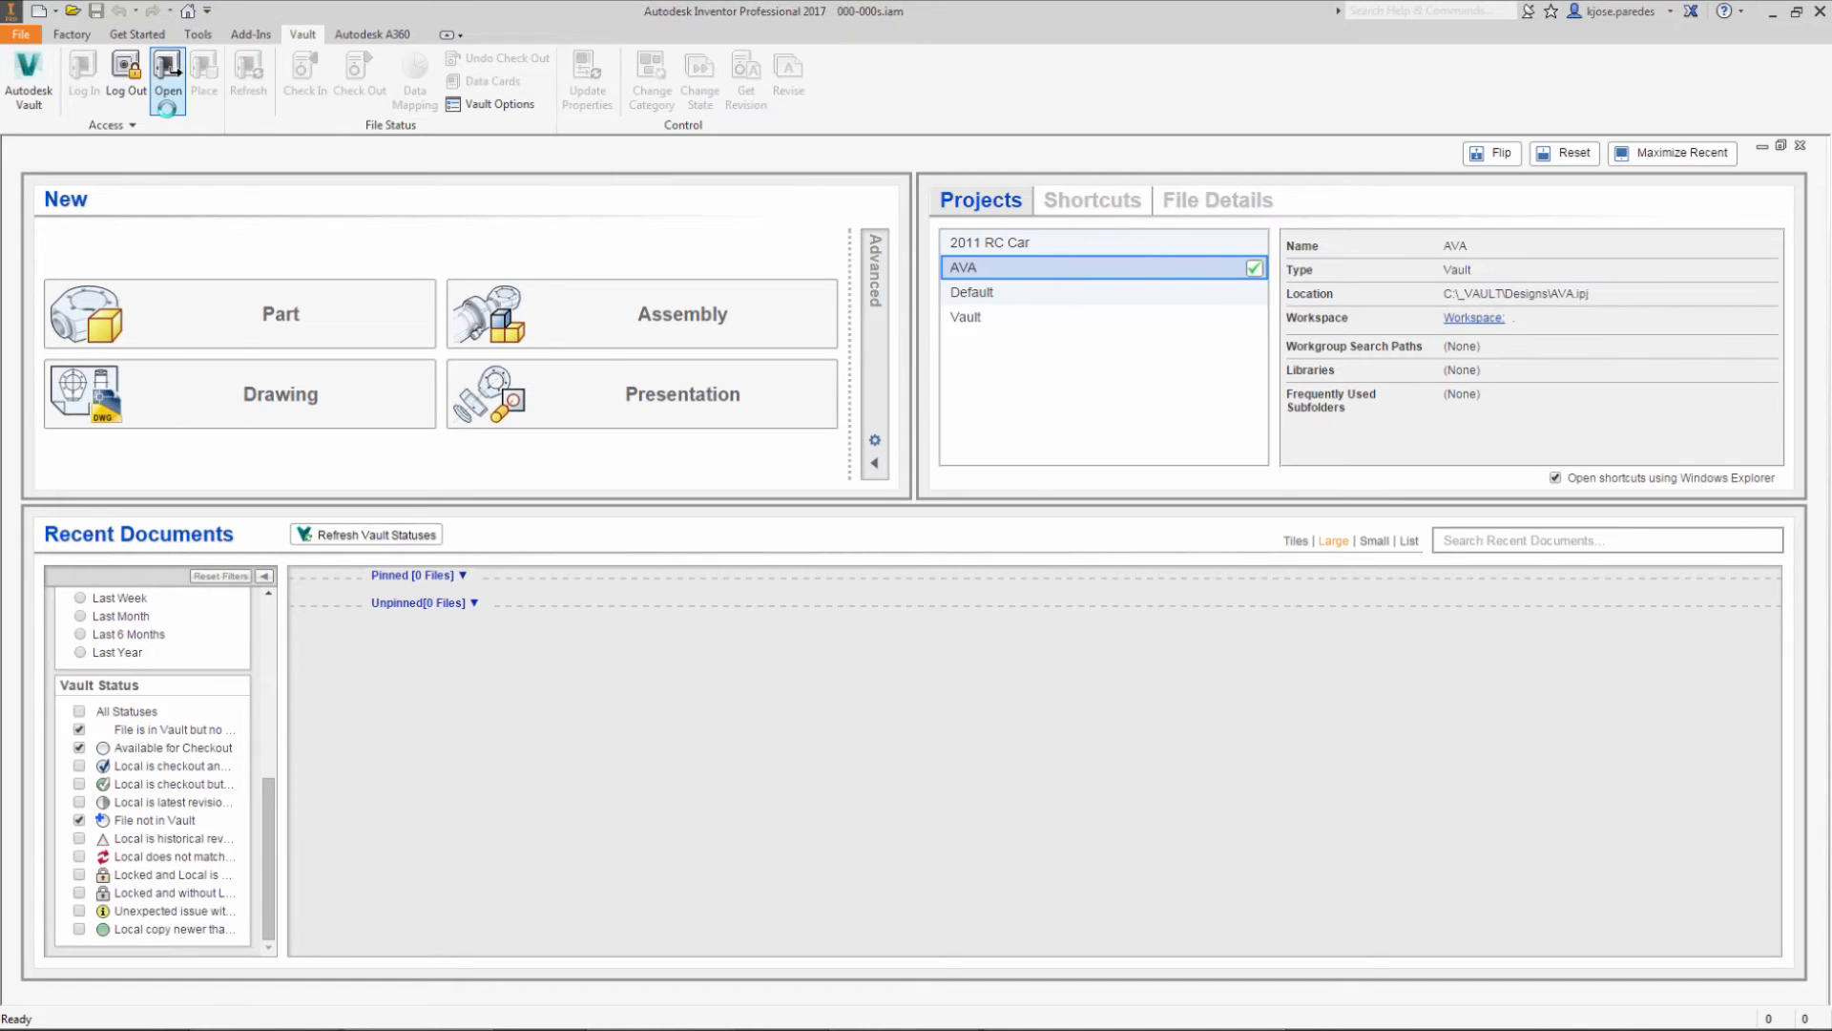
pyautogui.doubleClick(691, 500)
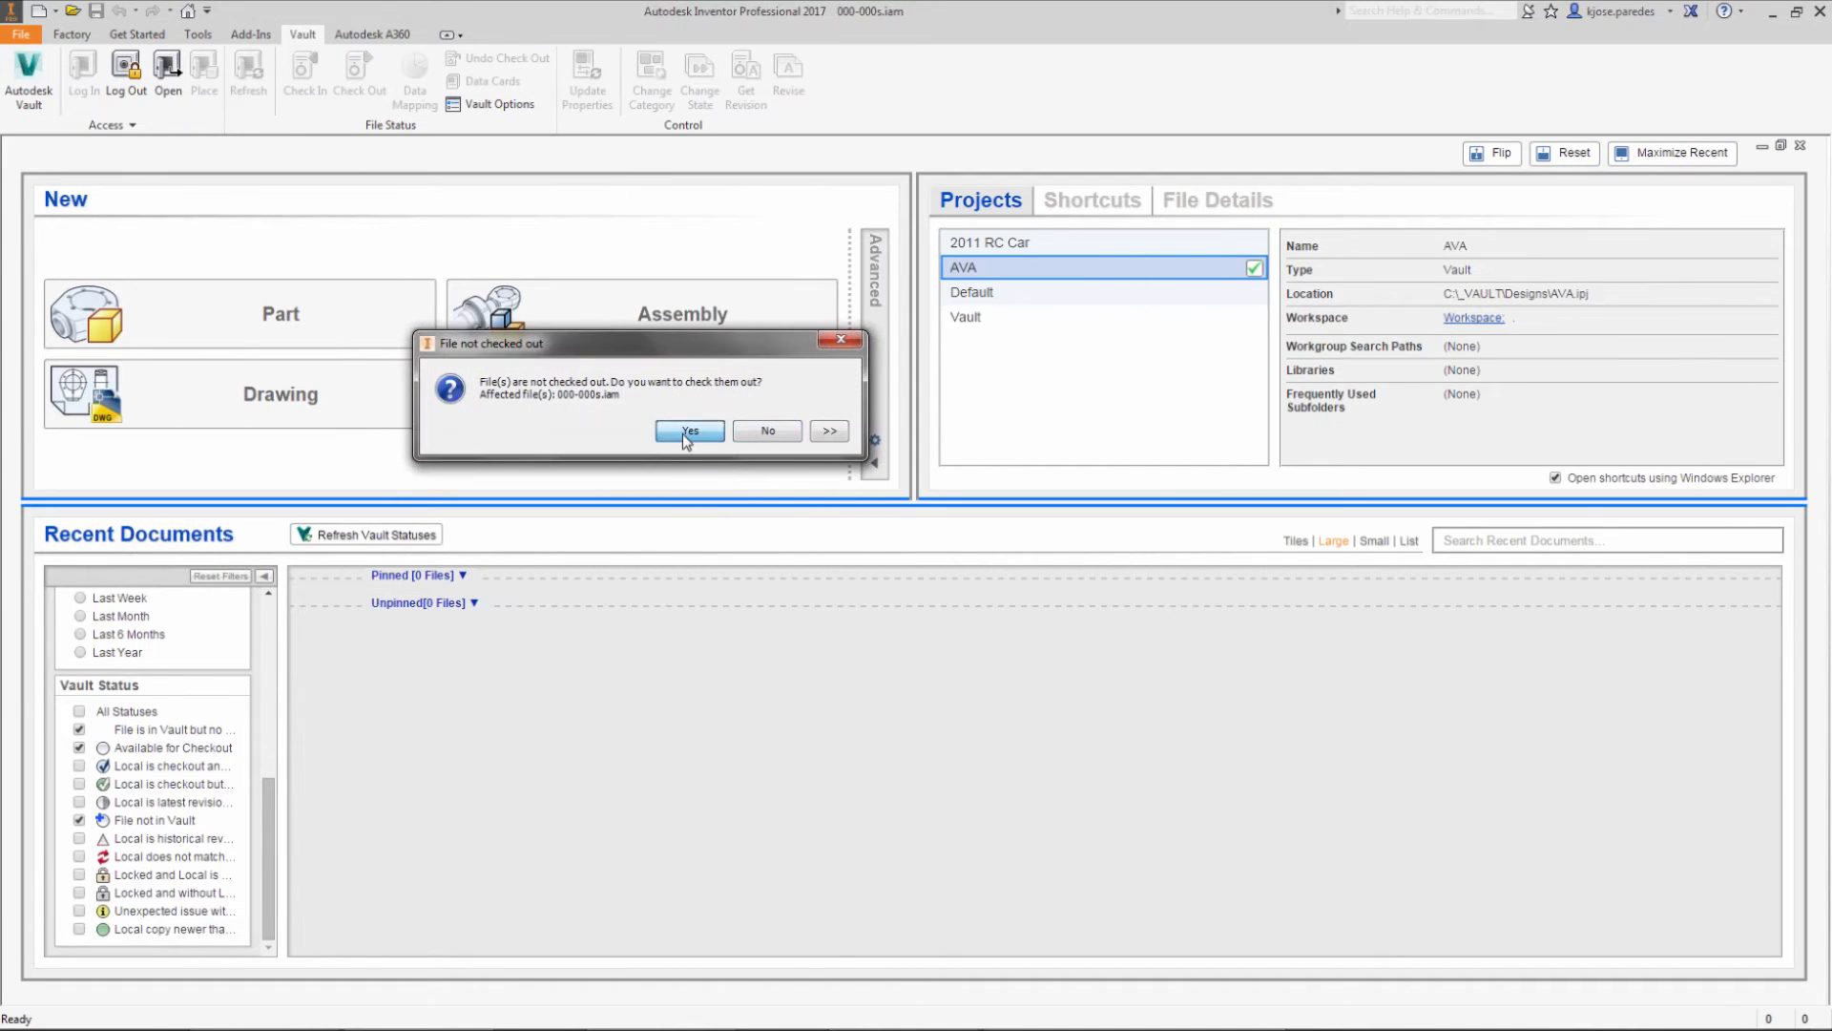
pyautogui.click(685, 431)
pyautogui.click(983, 640)
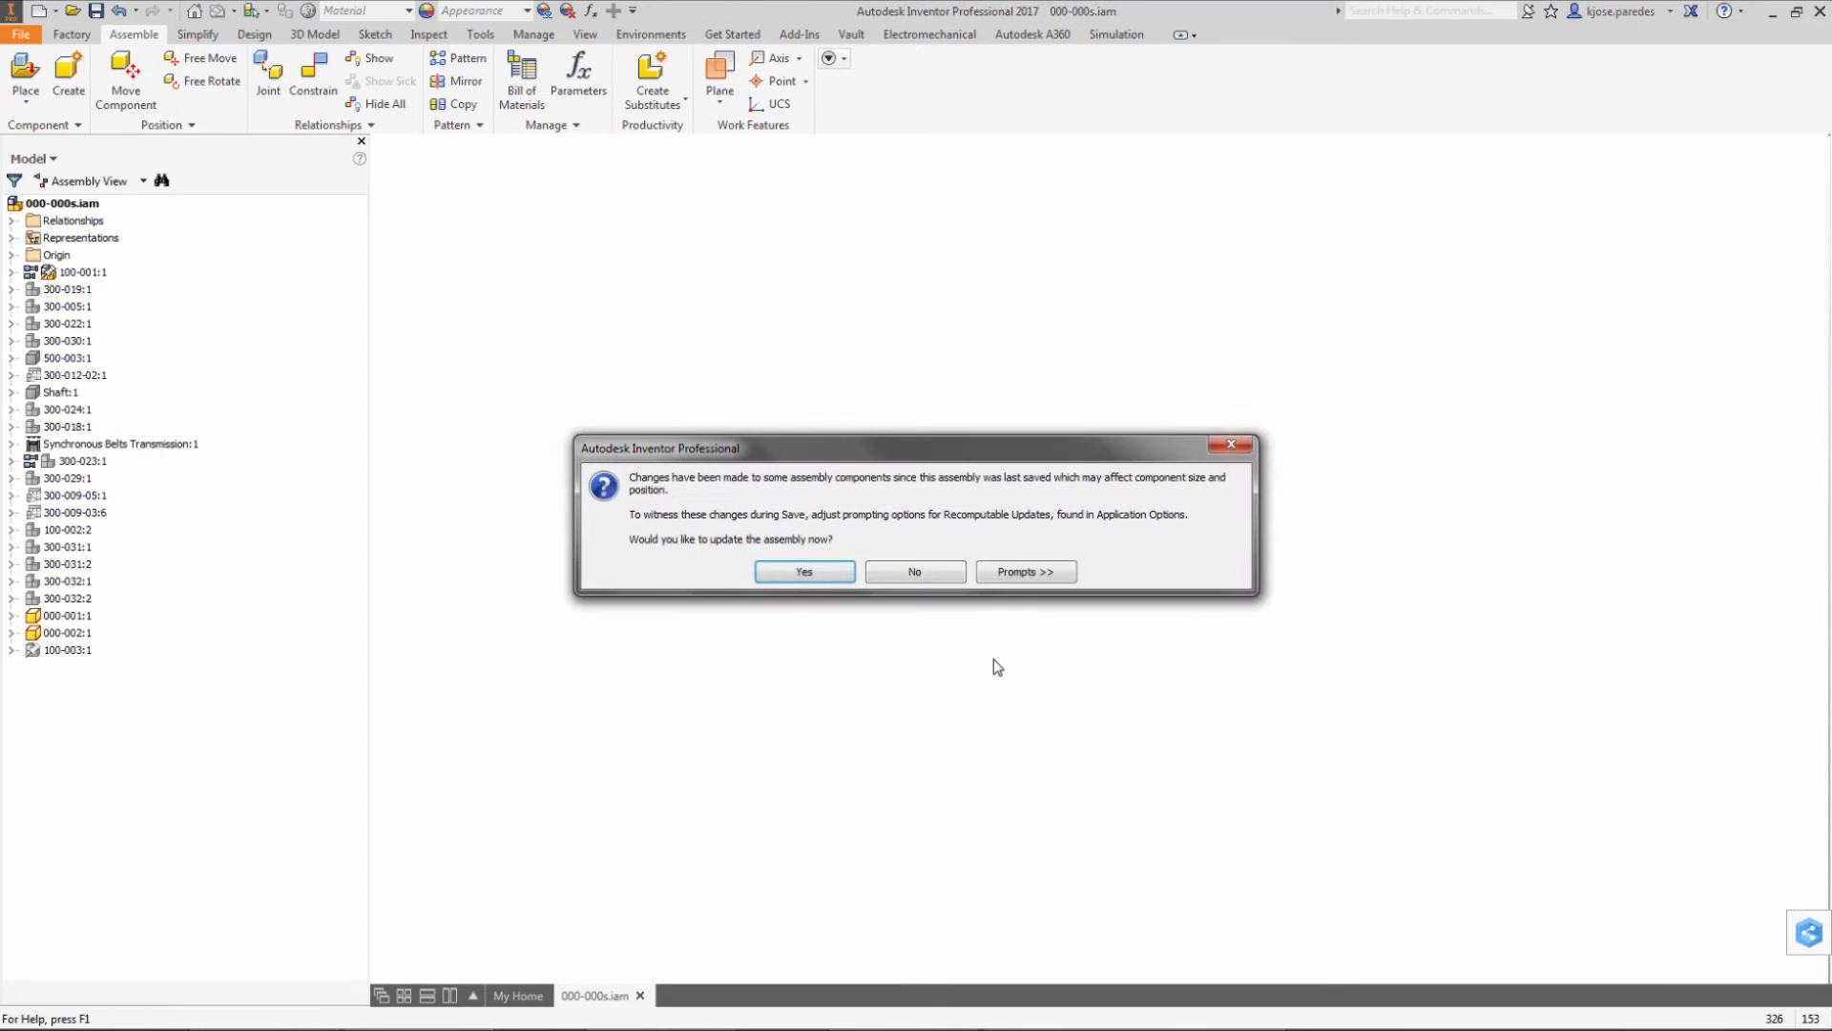
pyautogui.click(830, 572)
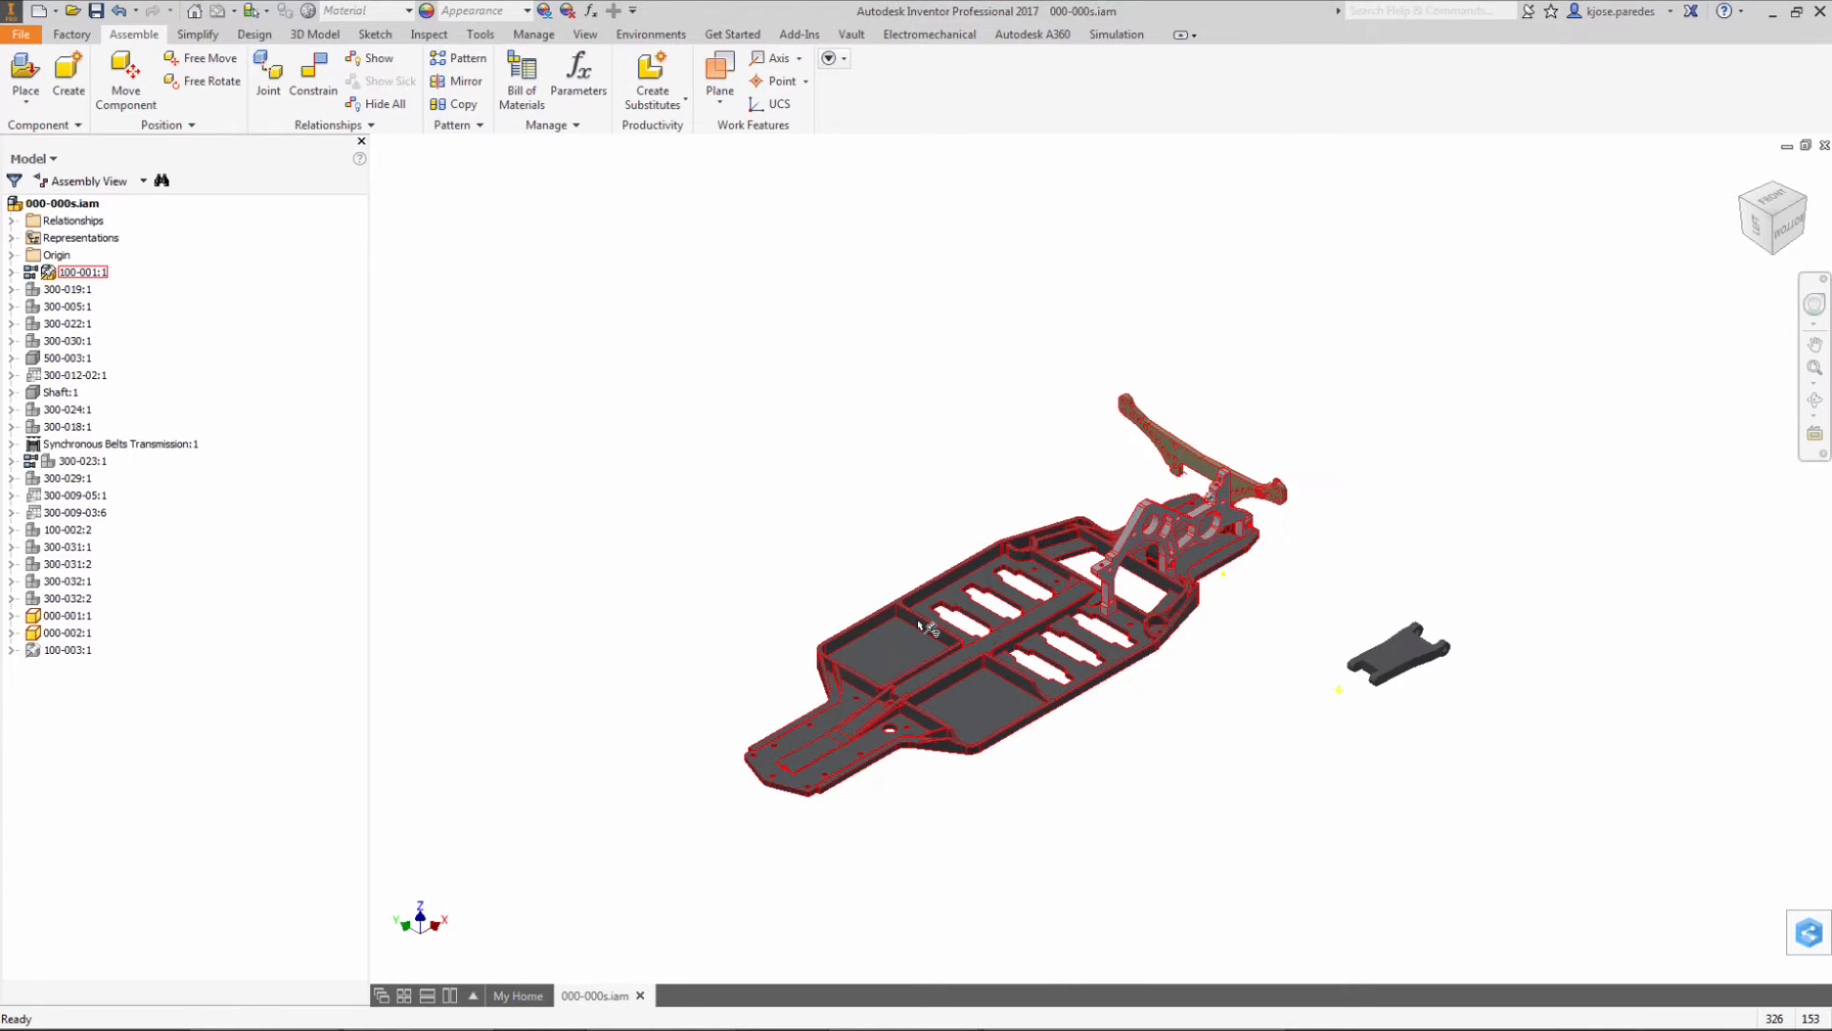
# Step: Look over the reopened chassis assembly and close 000-000s.iam without saving changes
pyautogui.scroll(-4, 923, 625)
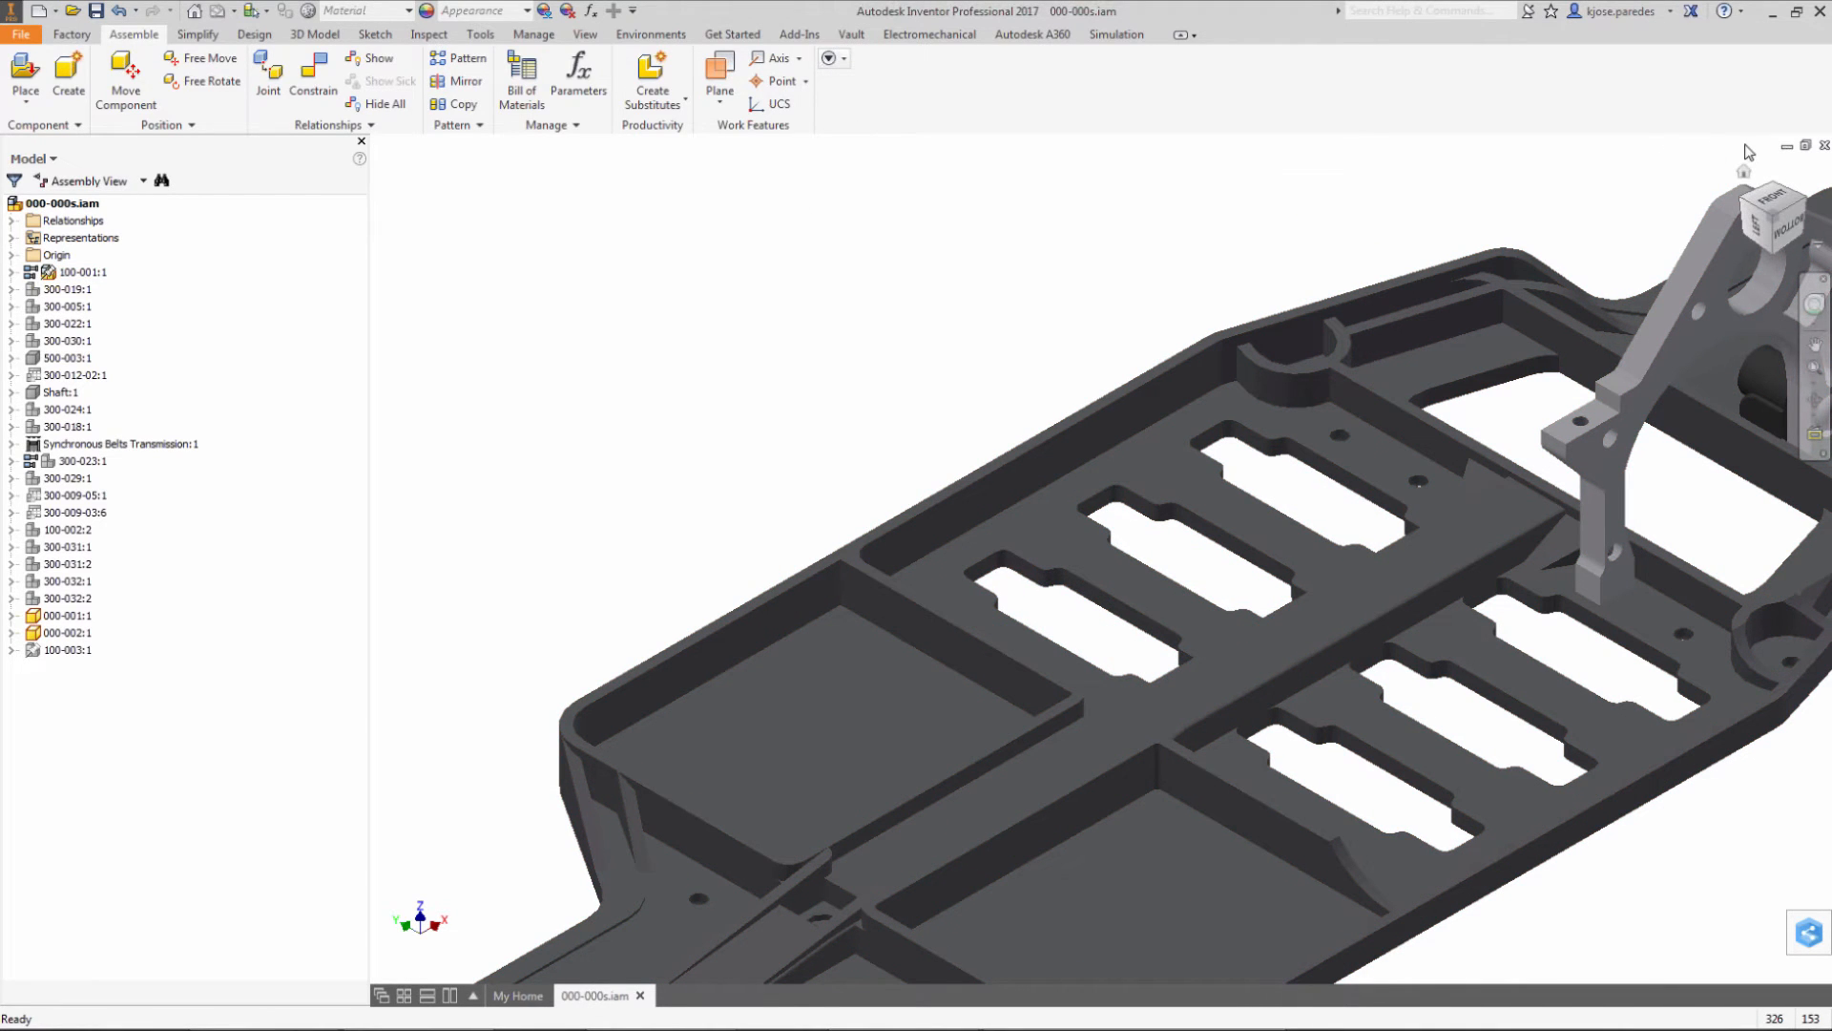
pyautogui.press('Home')
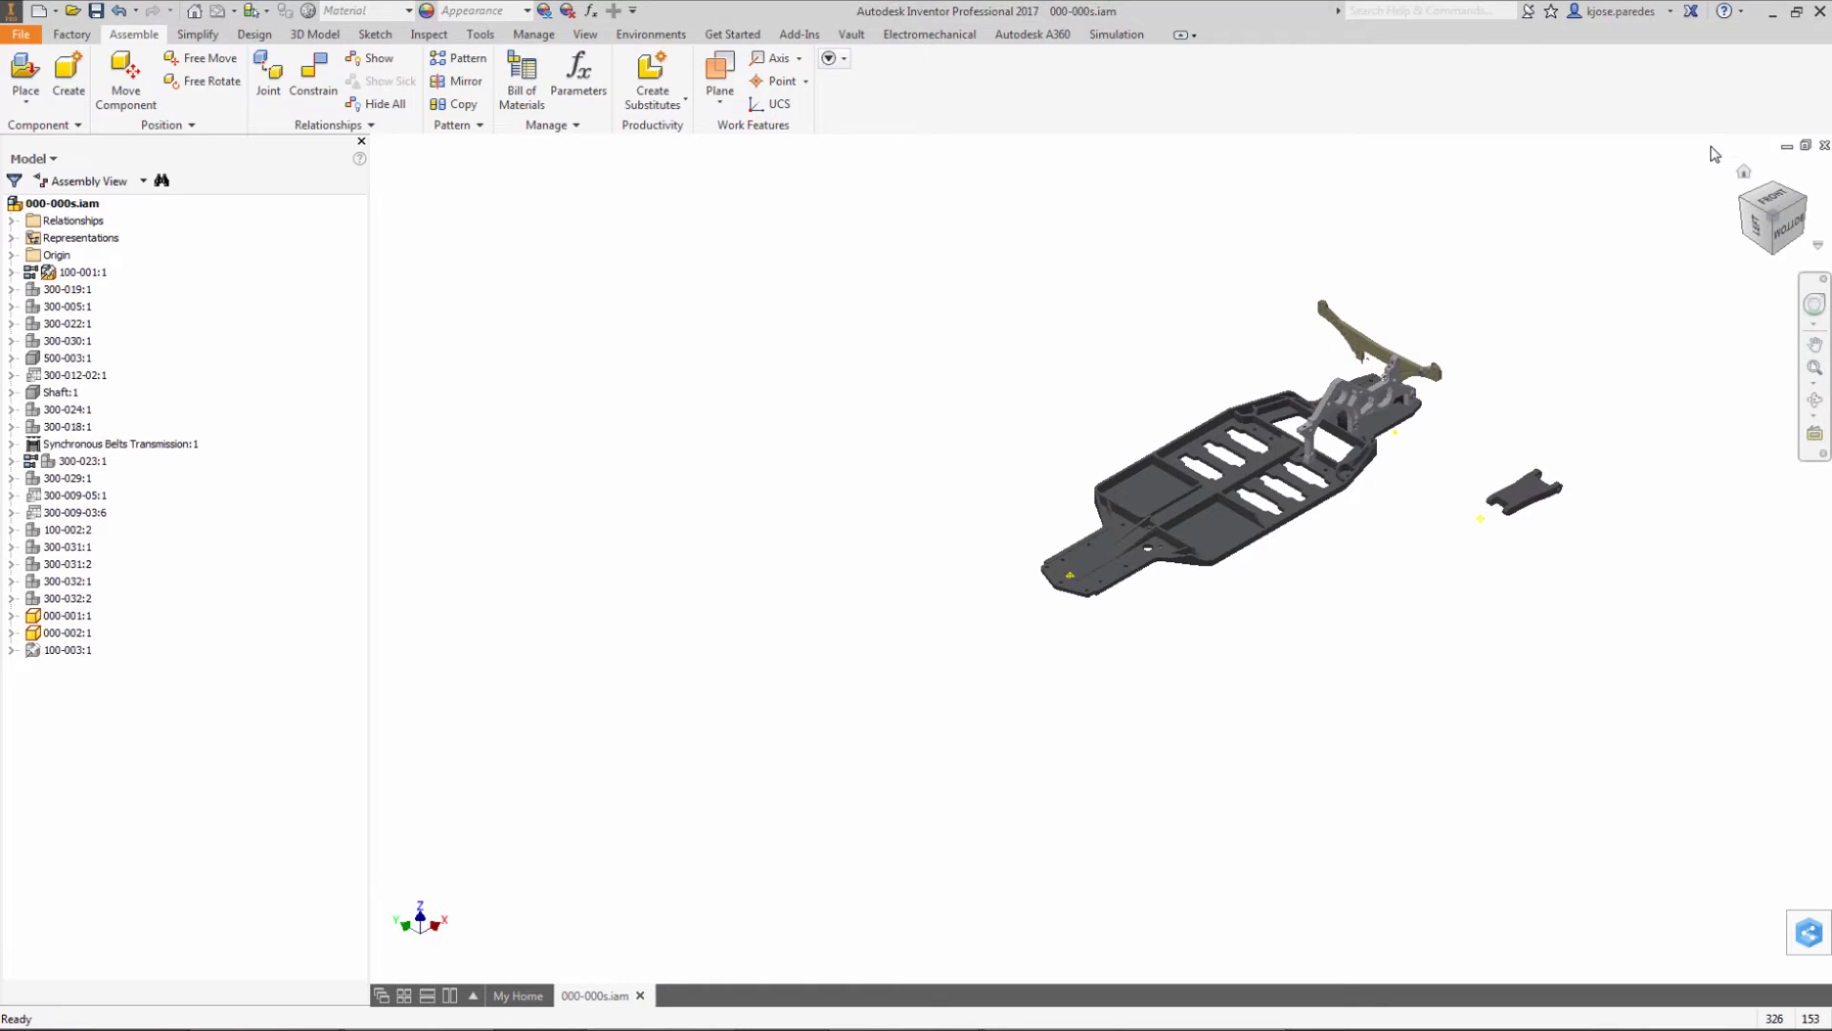
pyautogui.click(1786, 147)
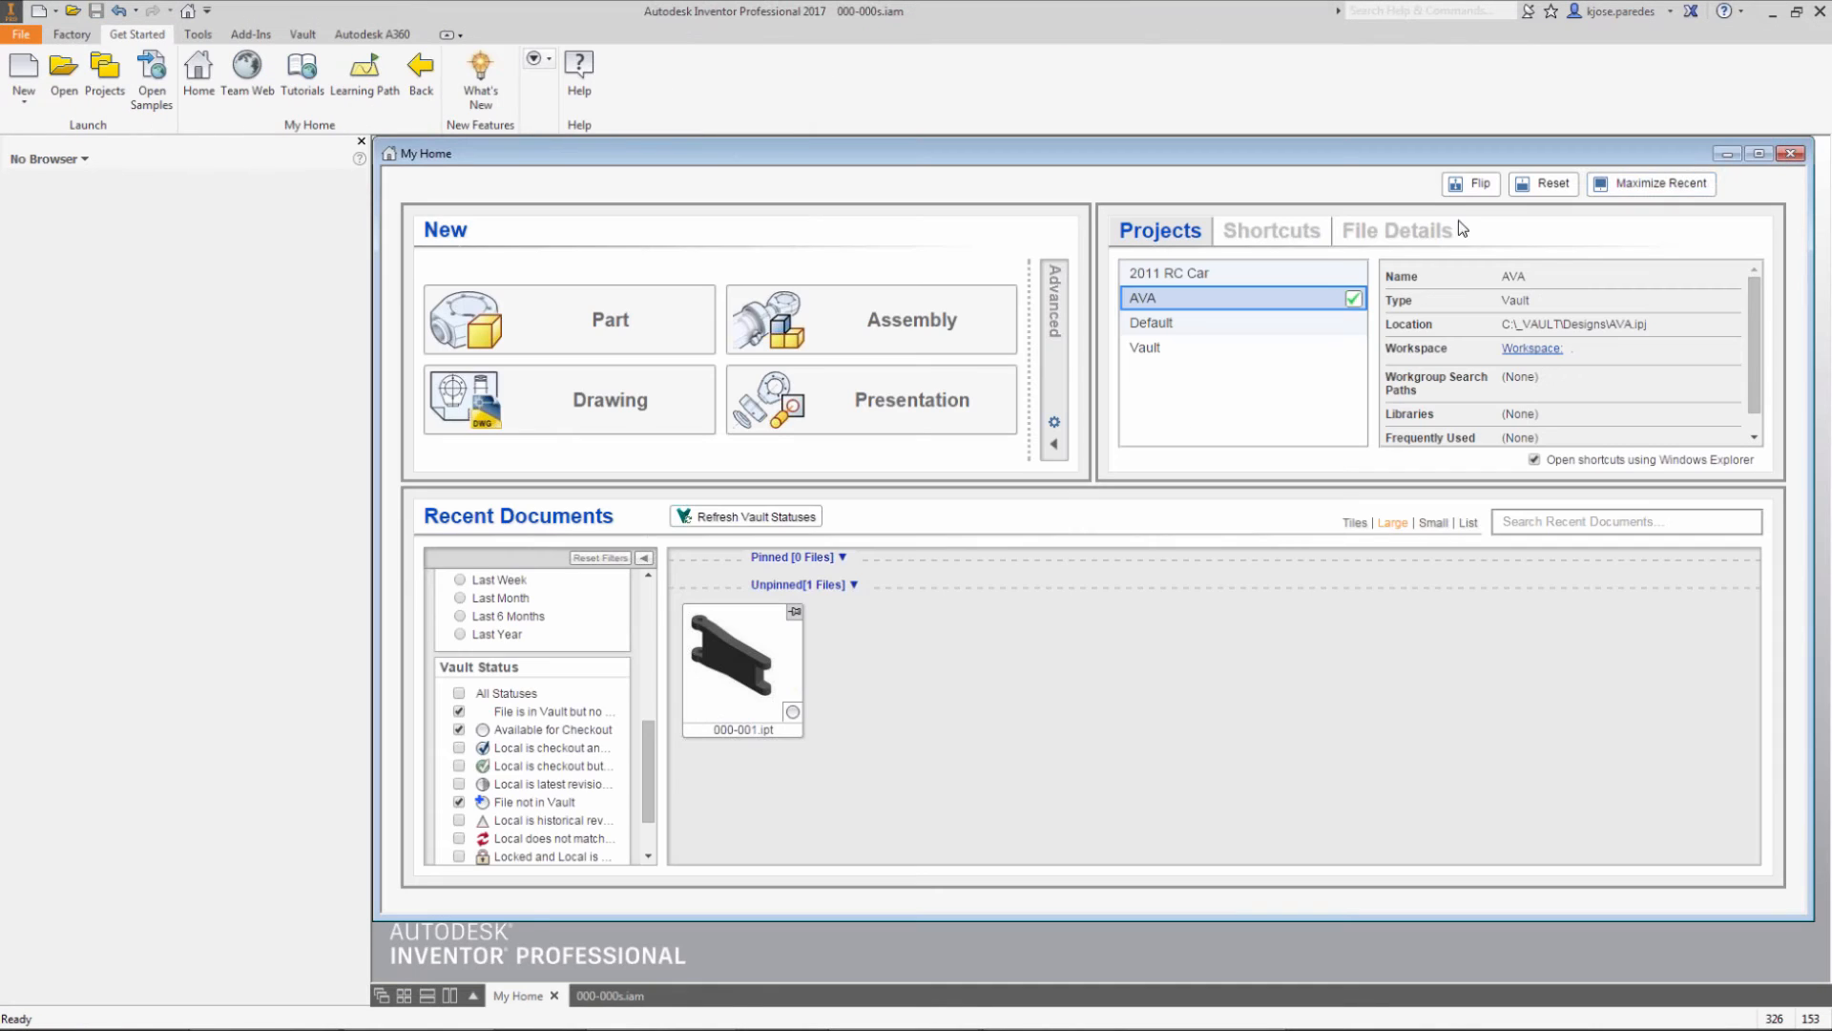
pyautogui.click(601, 995)
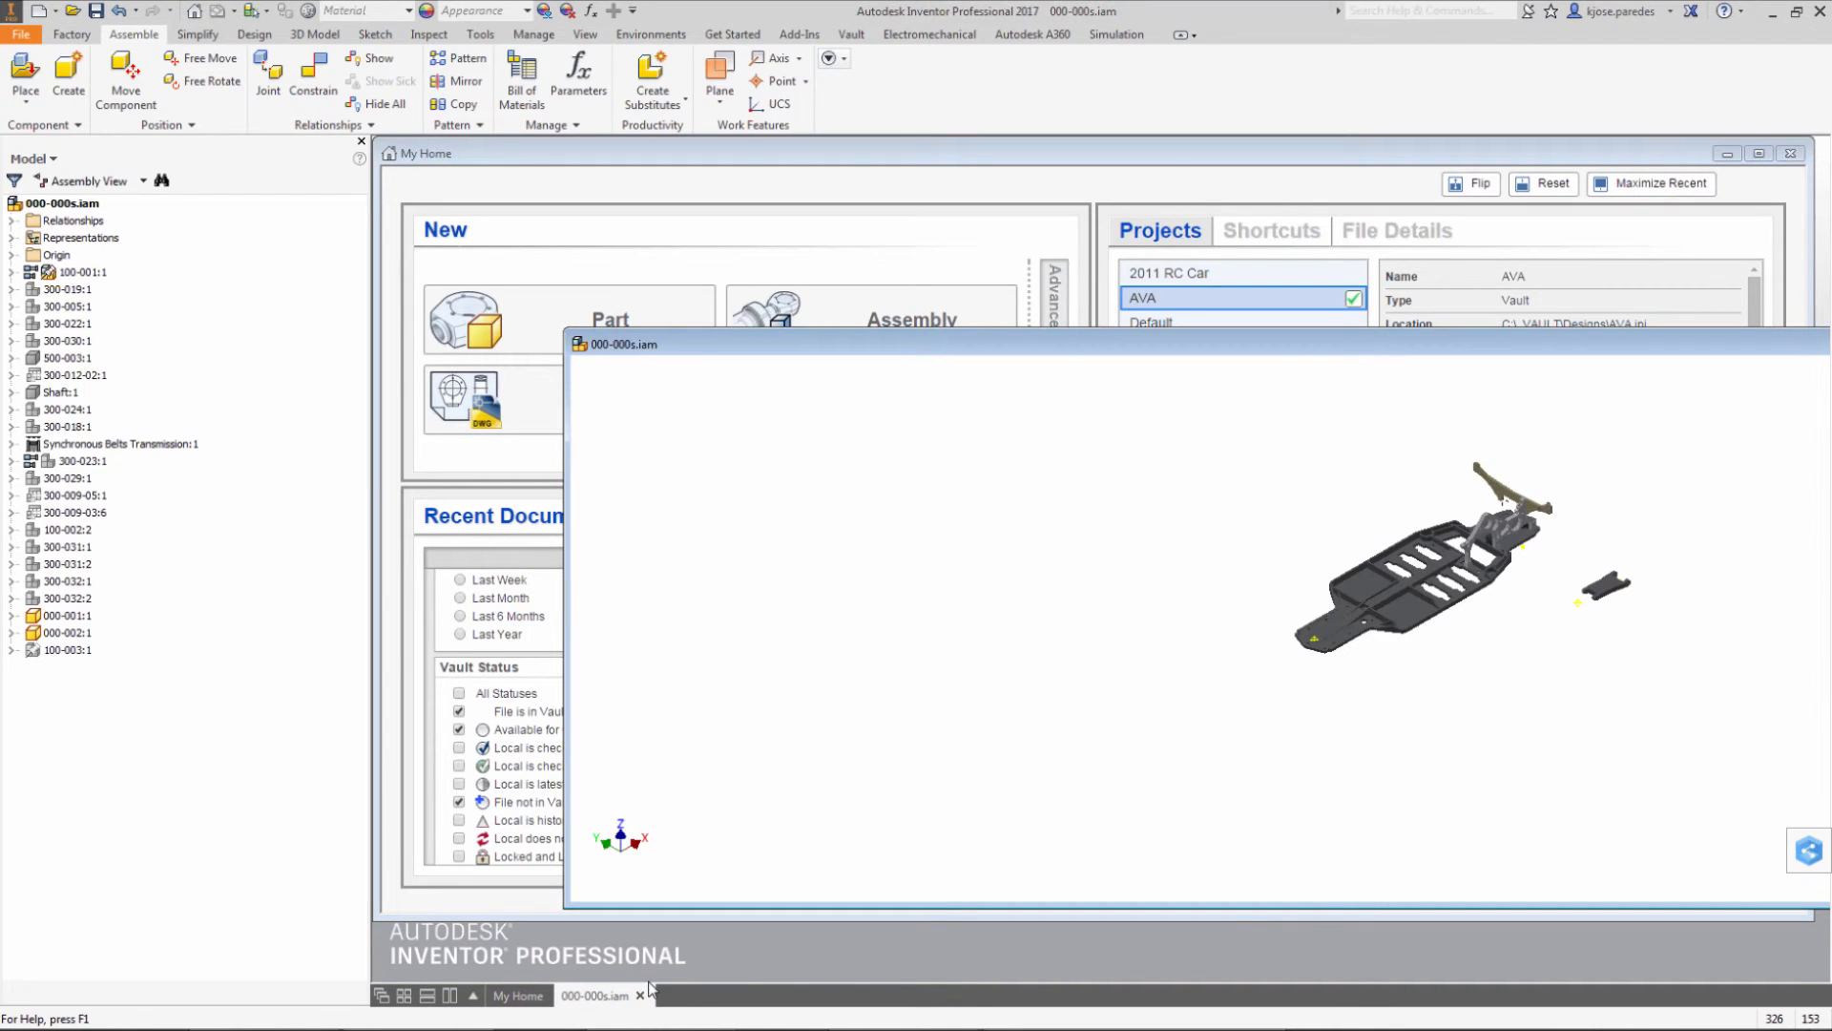
pyautogui.click(640, 996)
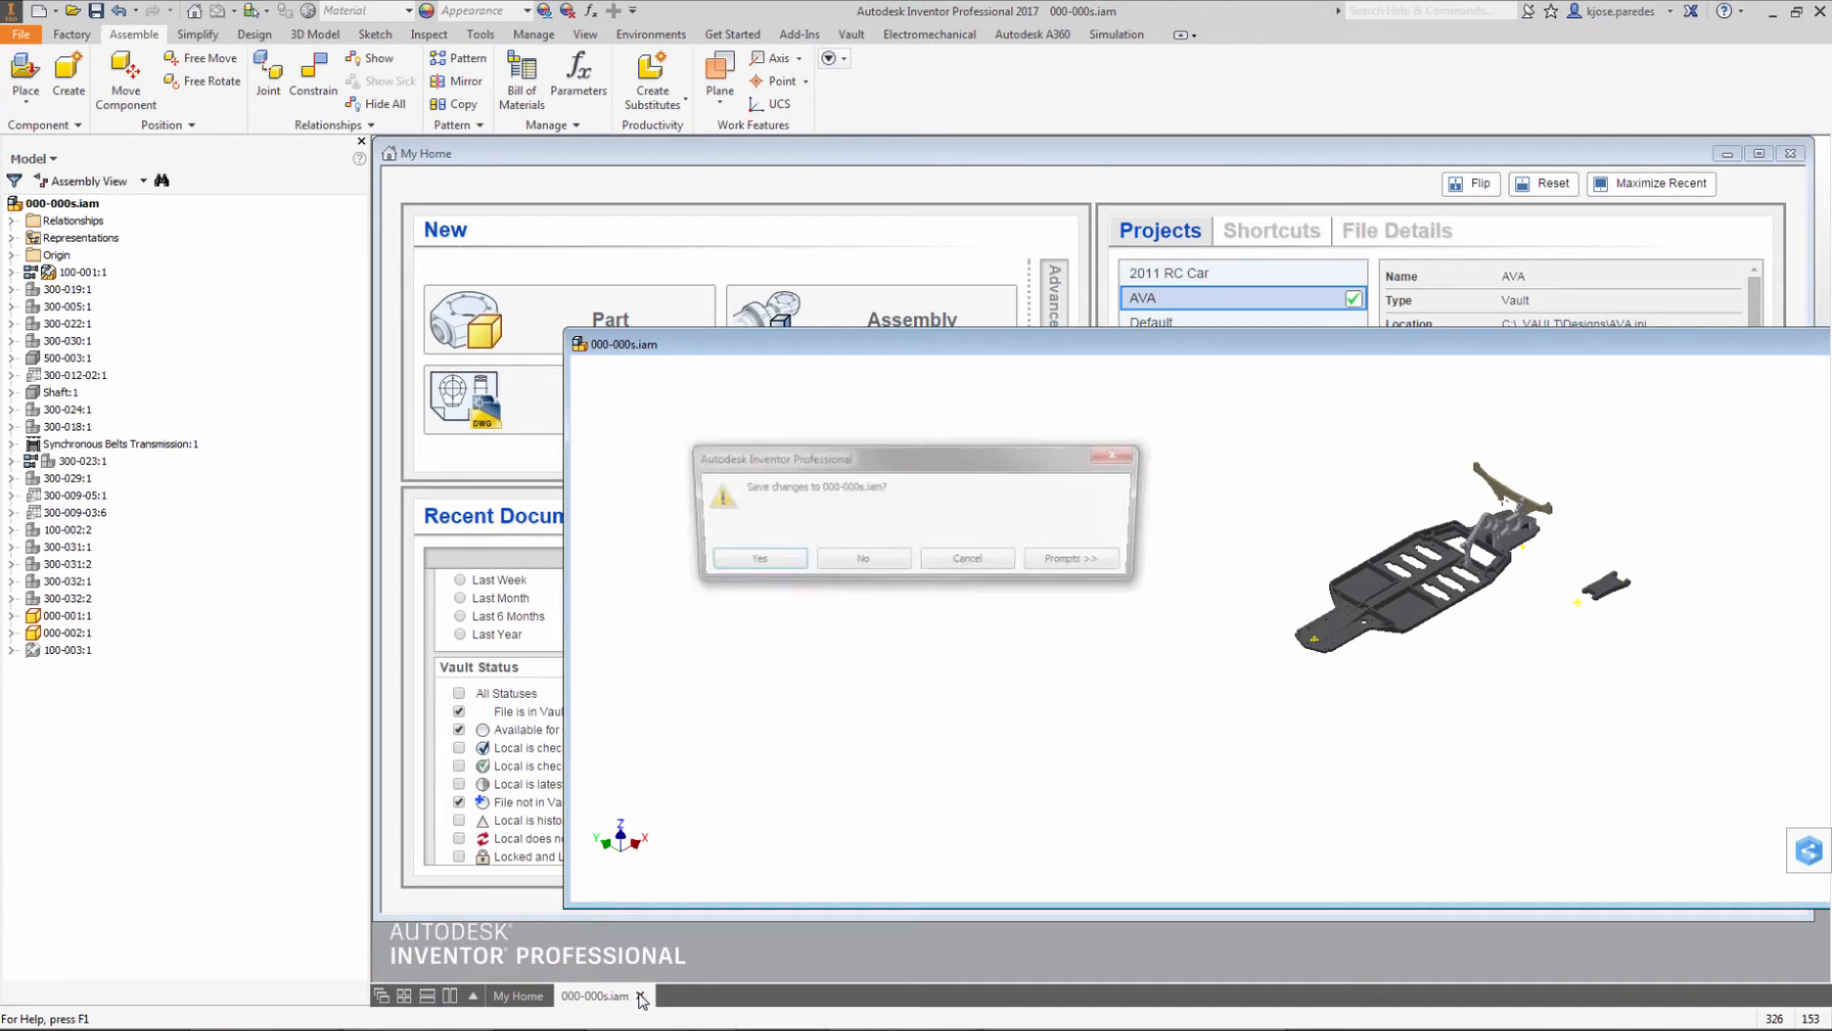
pyautogui.click(879, 564)
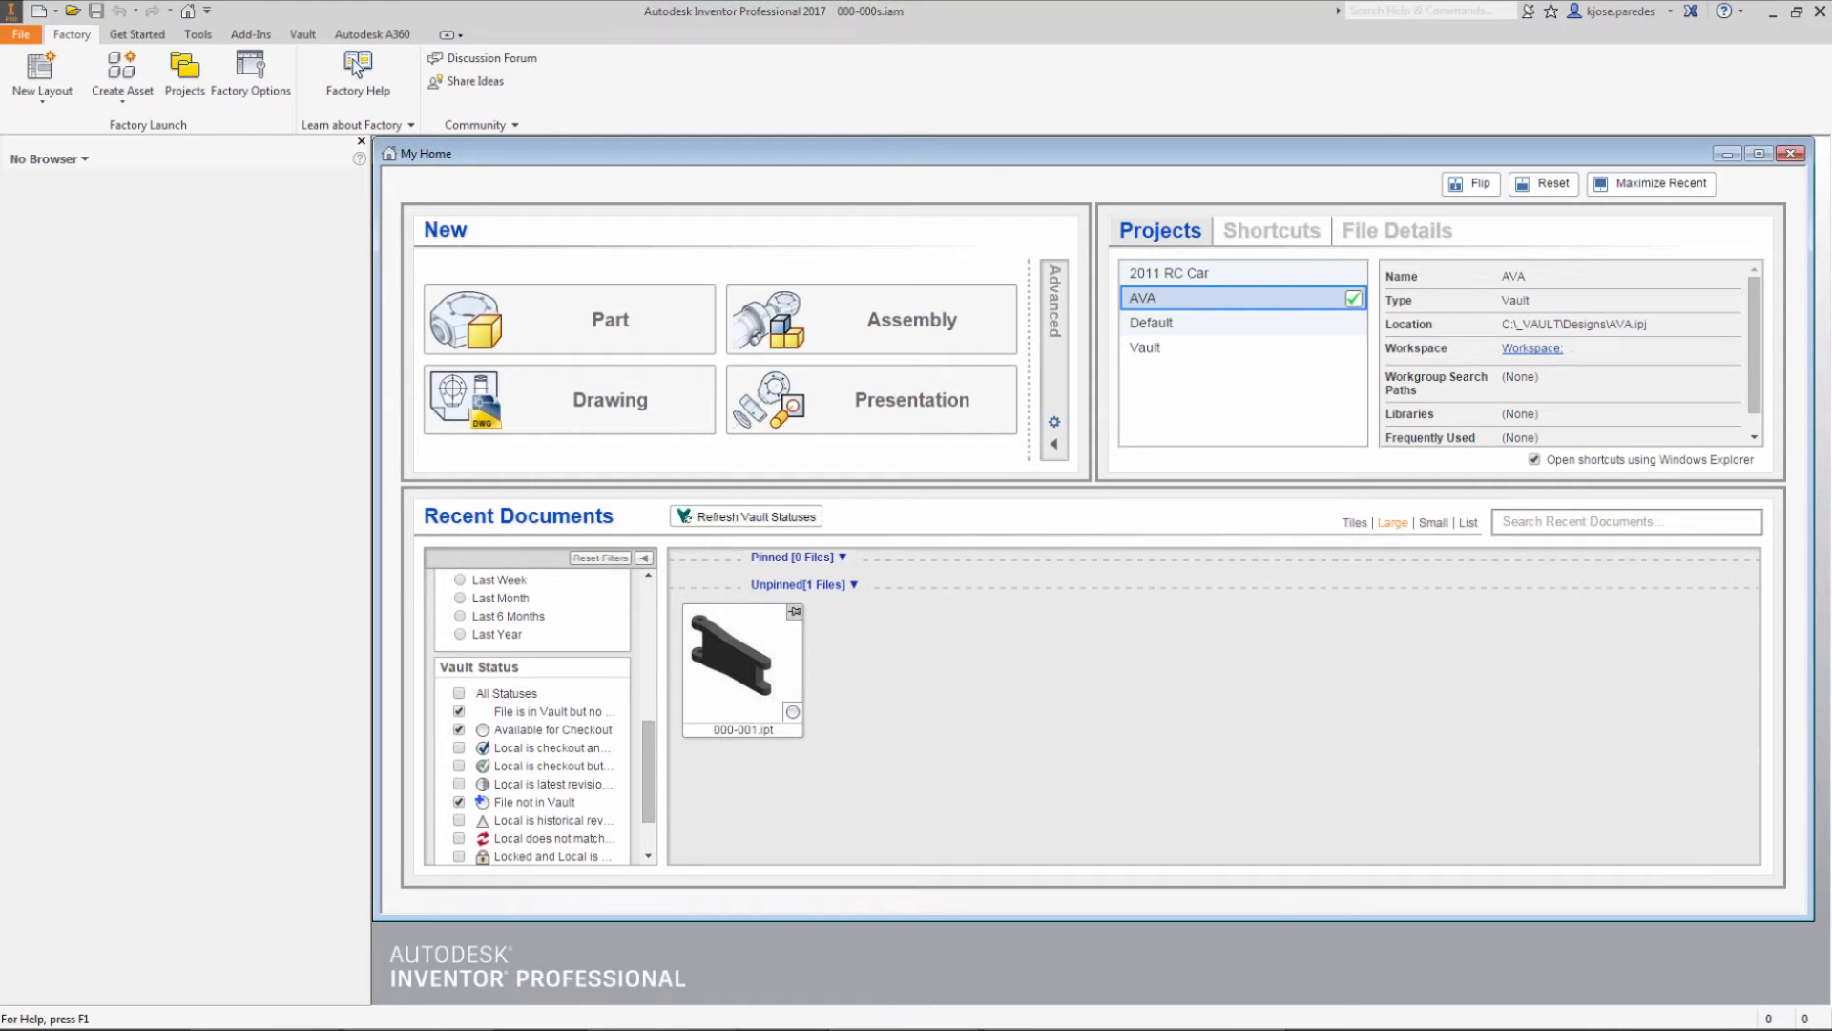
# Step: Switch to Autodesk Vault Professional and refresh the Workspace folder to update the version history of 000-000s.iam
pyautogui.moveTo(883, 1029)
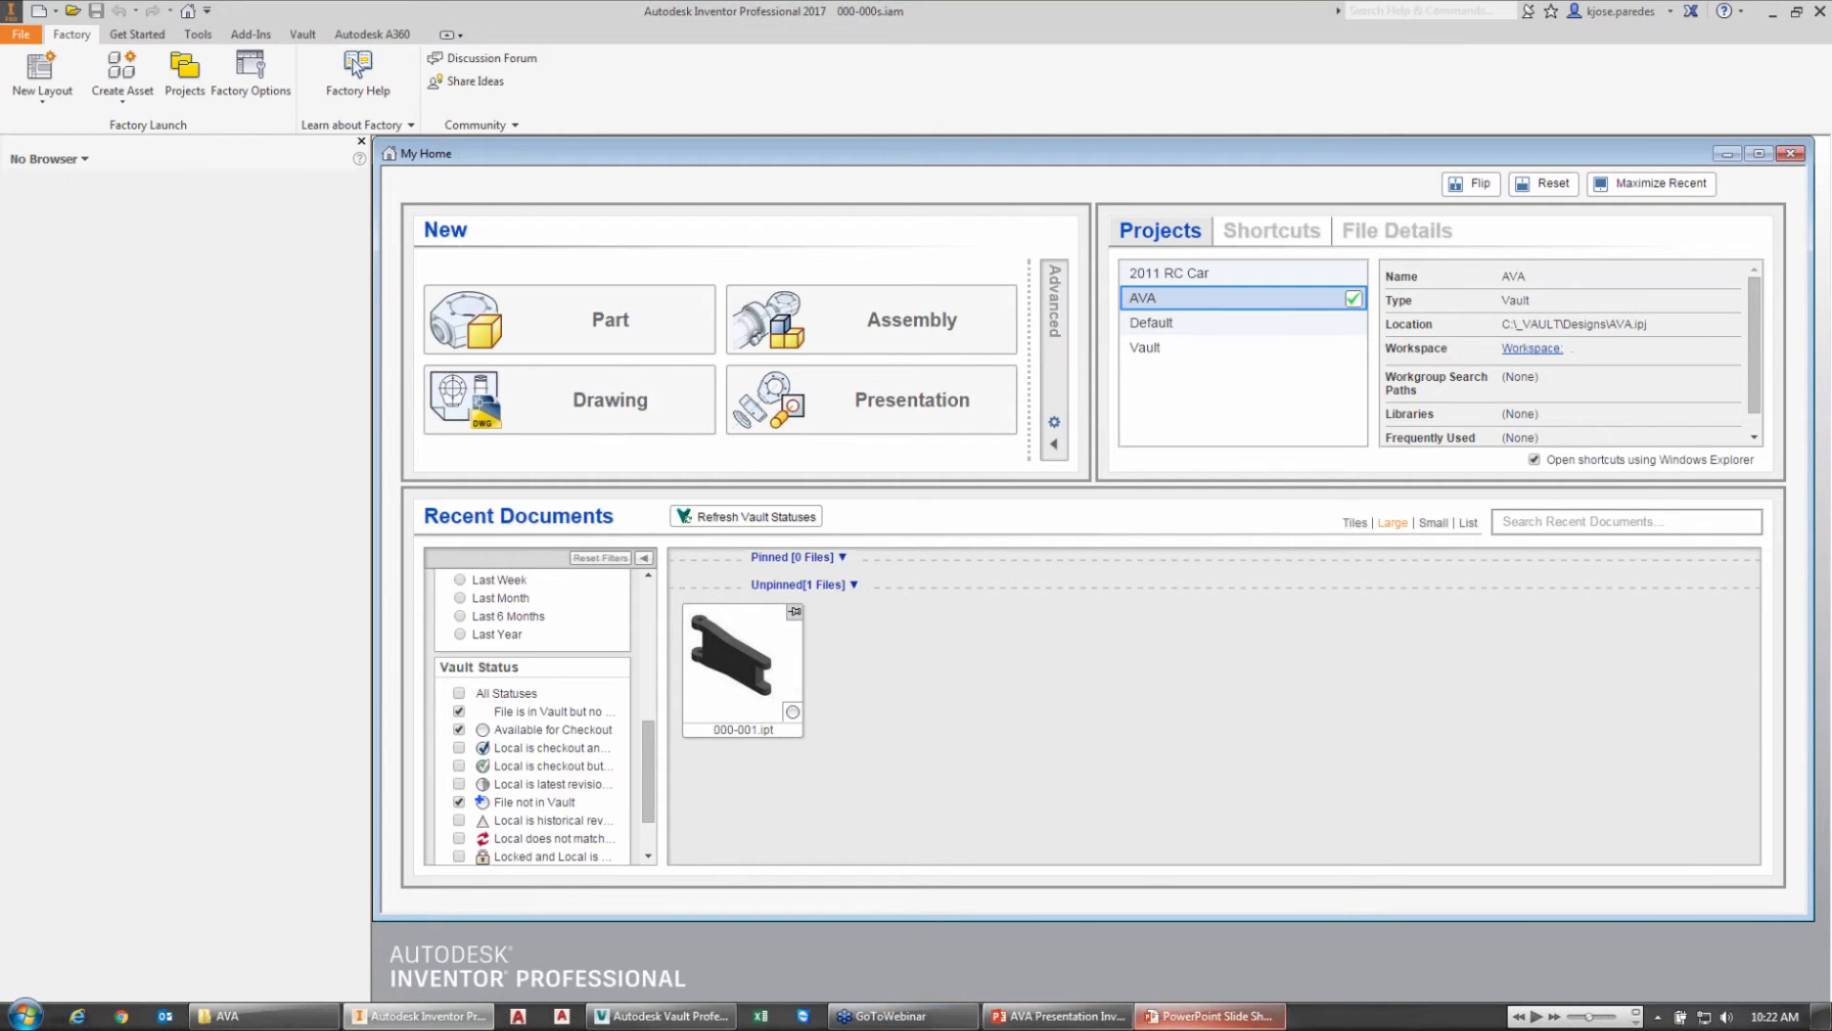
pyautogui.click(661, 1015)
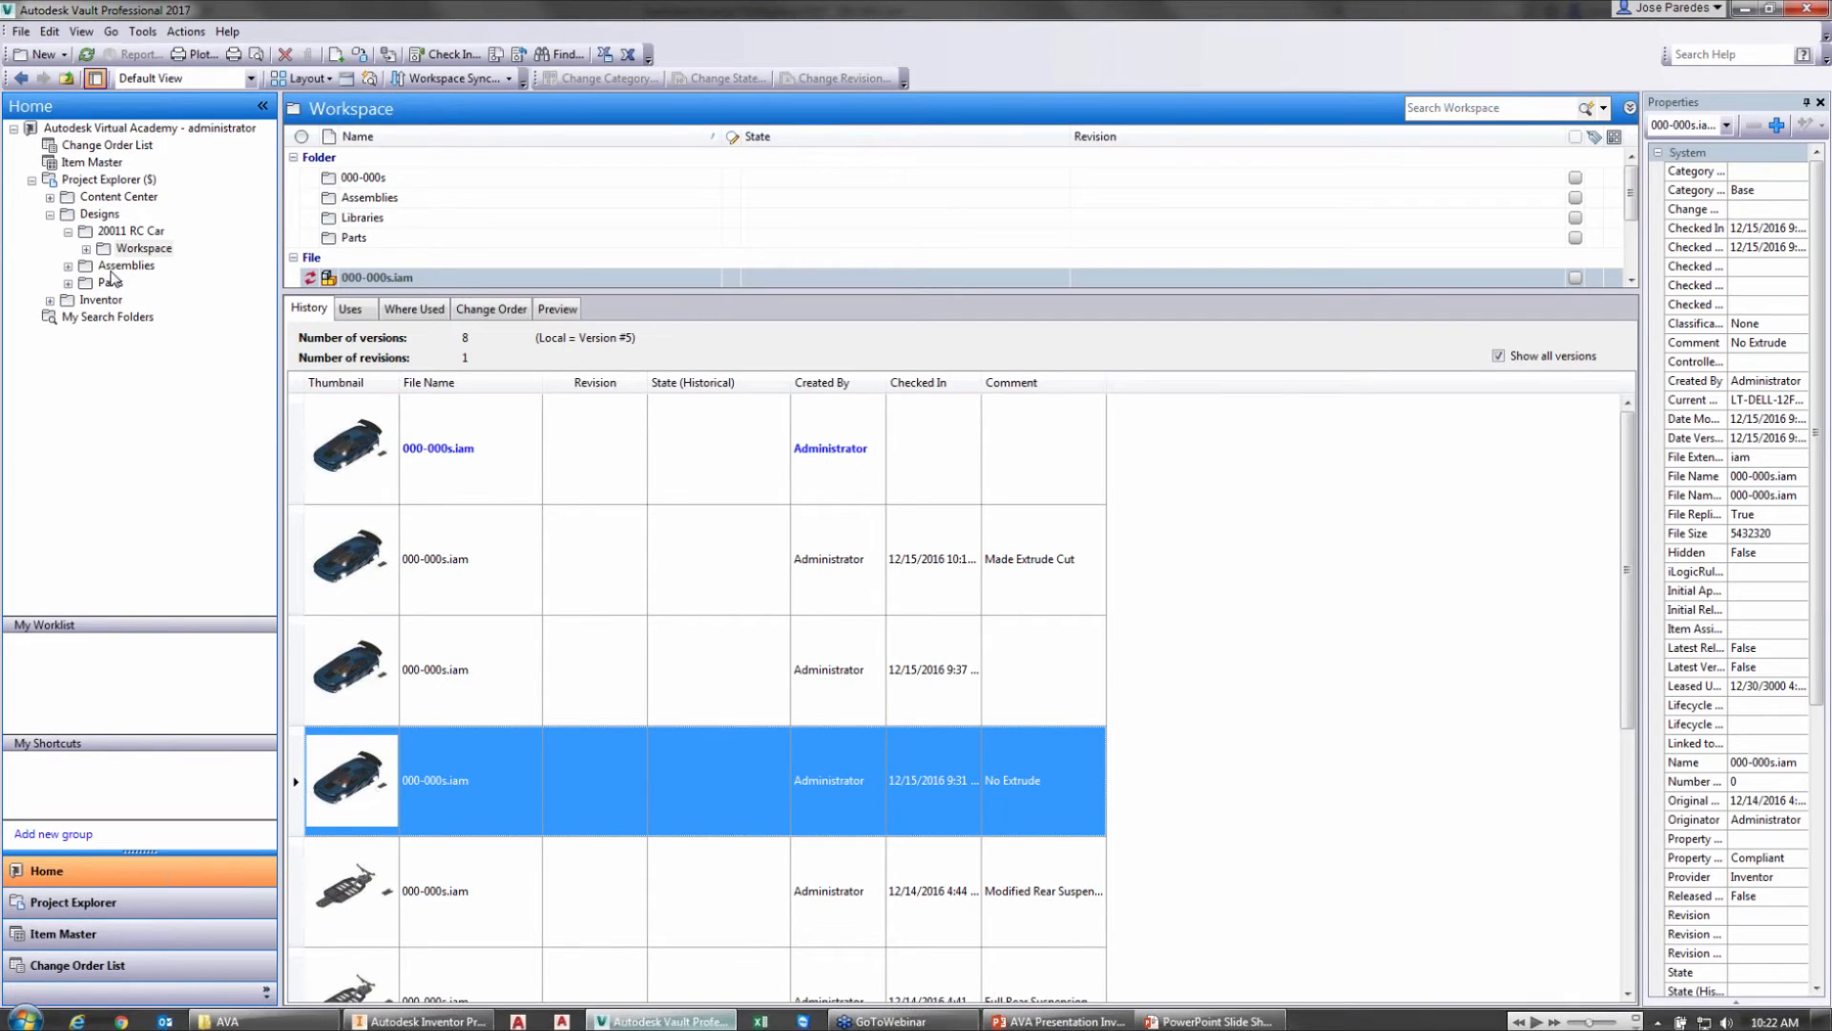
pyautogui.click(87, 53)
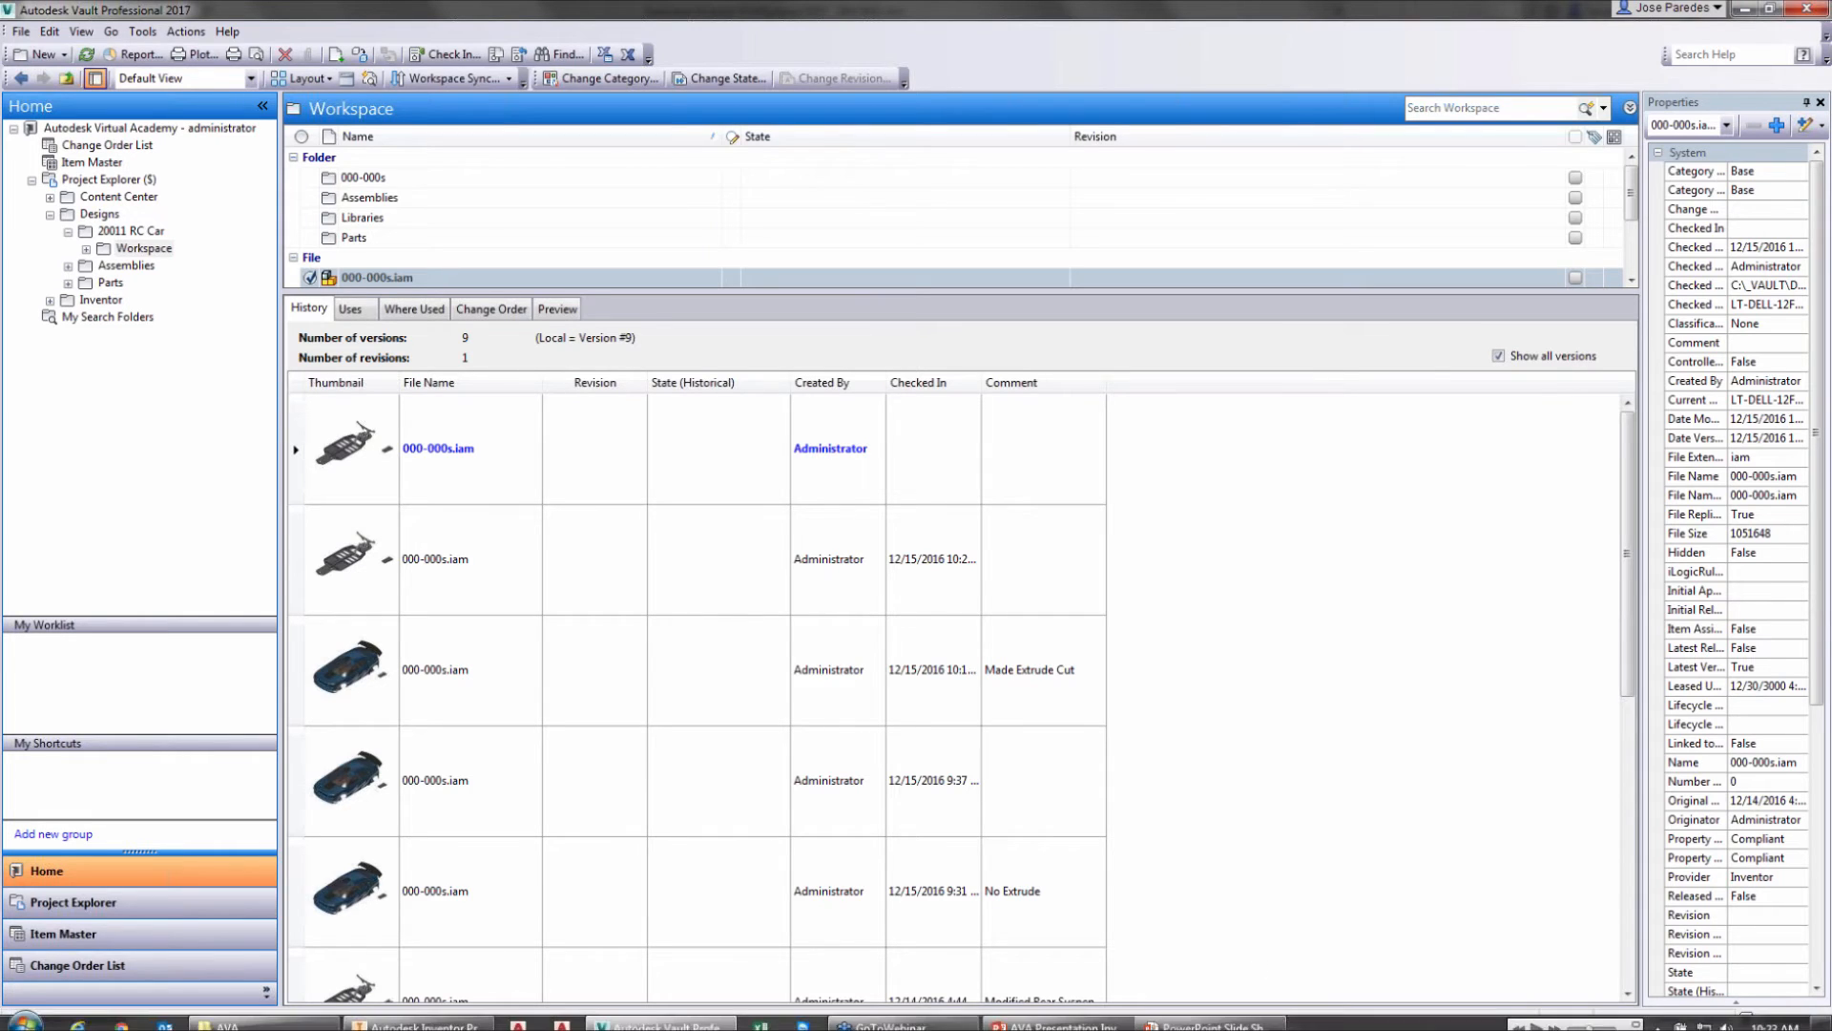
# Step: Switch back to Inventor, reopen 000-000s.iam from Vault with the assembly updated, and maximize its window
pyautogui.click(478, 1021)
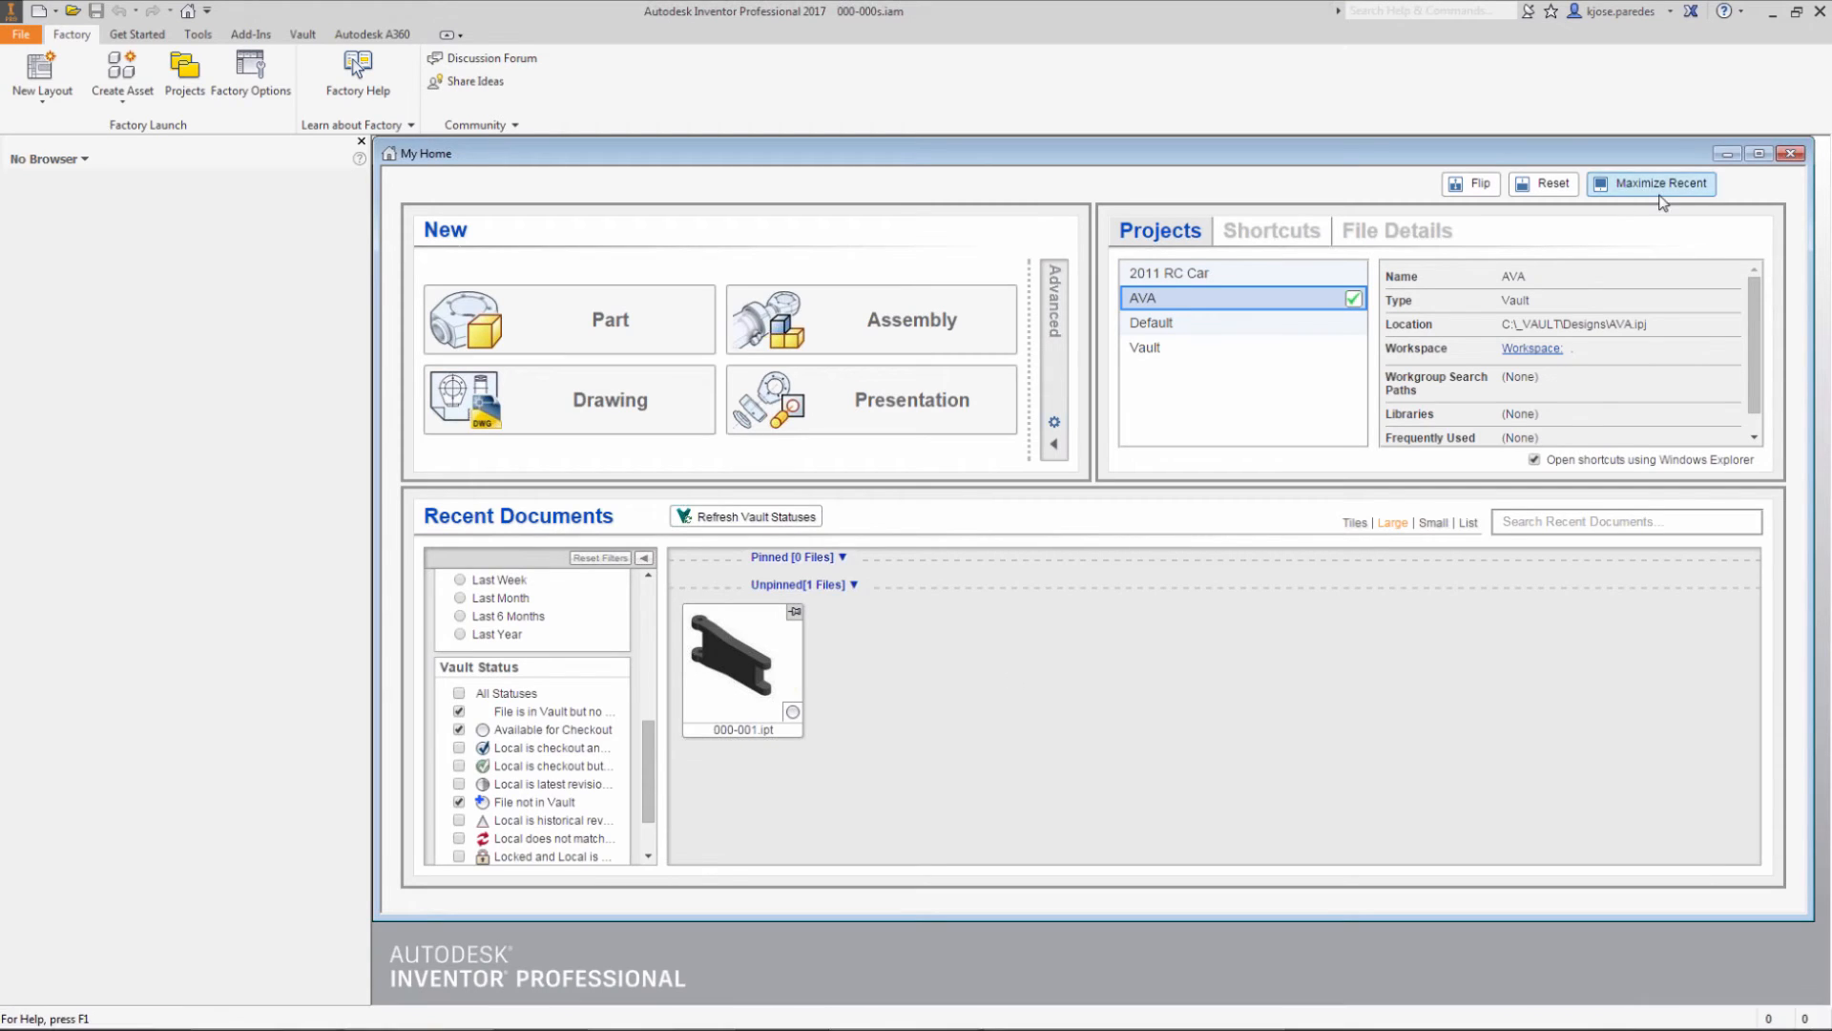
pyautogui.click(303, 36)
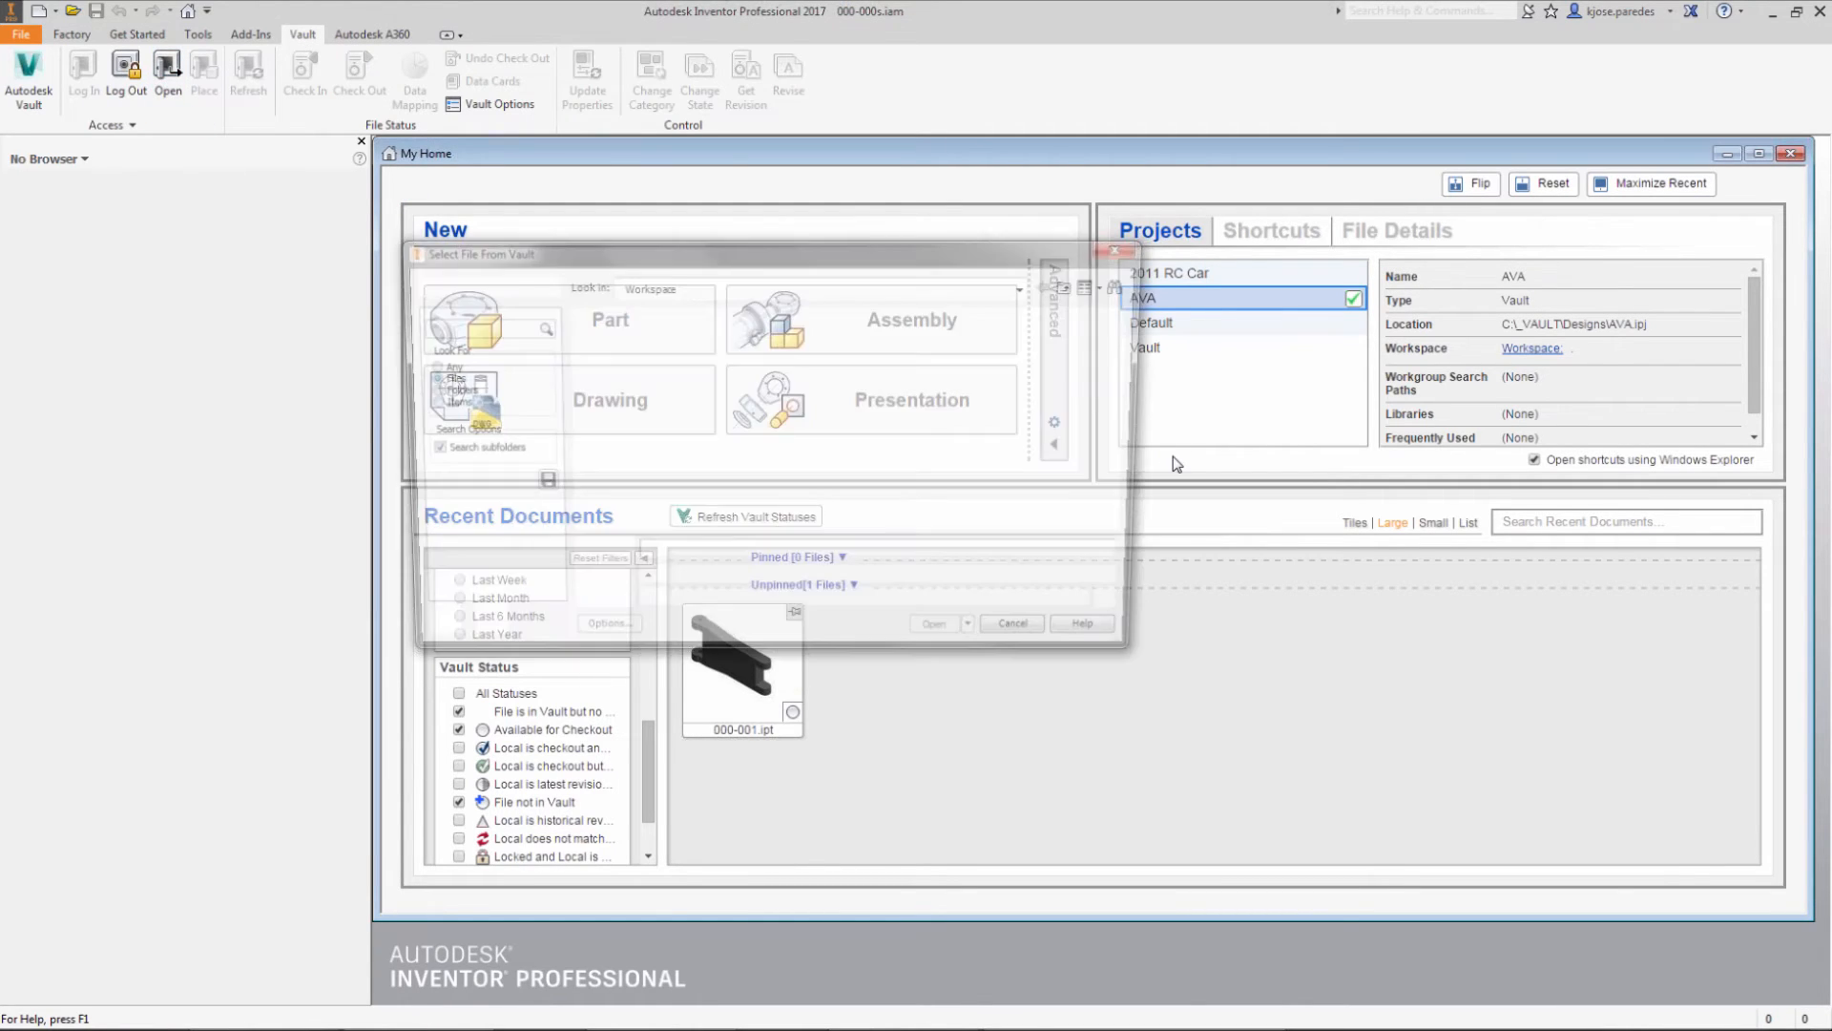
pyautogui.click(668, 505)
pyautogui.doubleClick(669, 497)
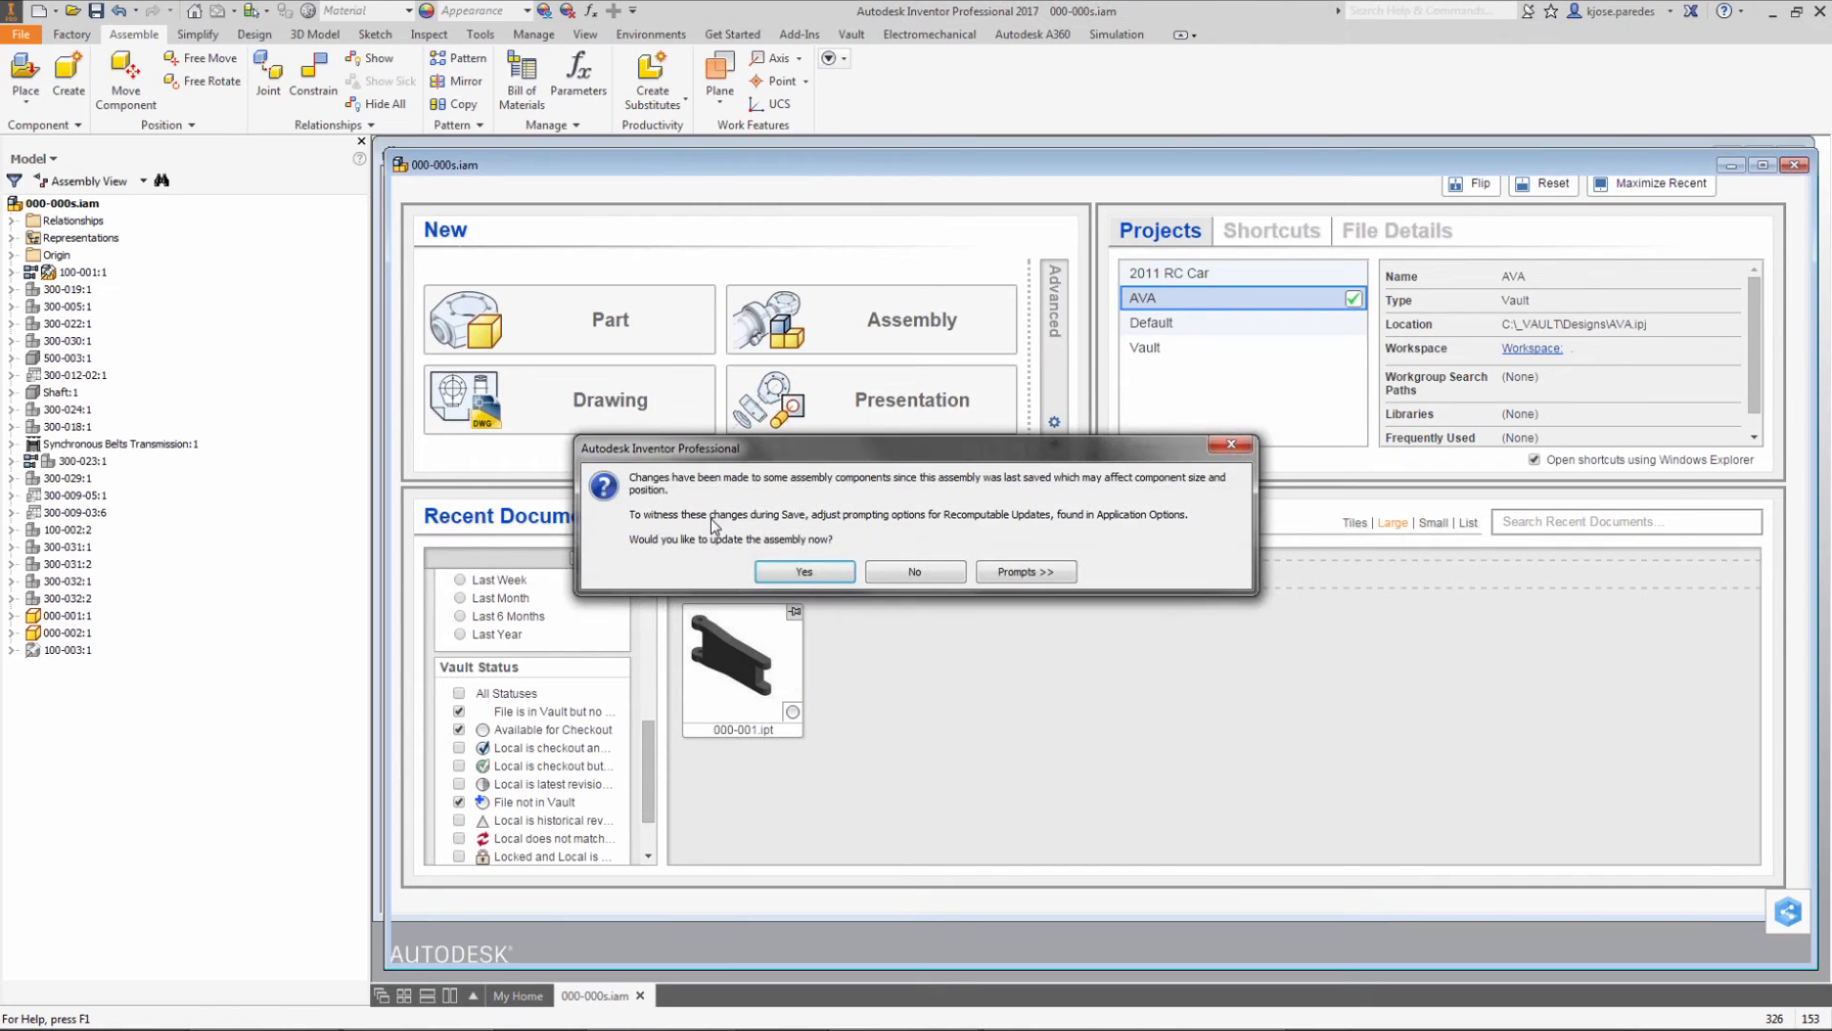
pyautogui.click(807, 573)
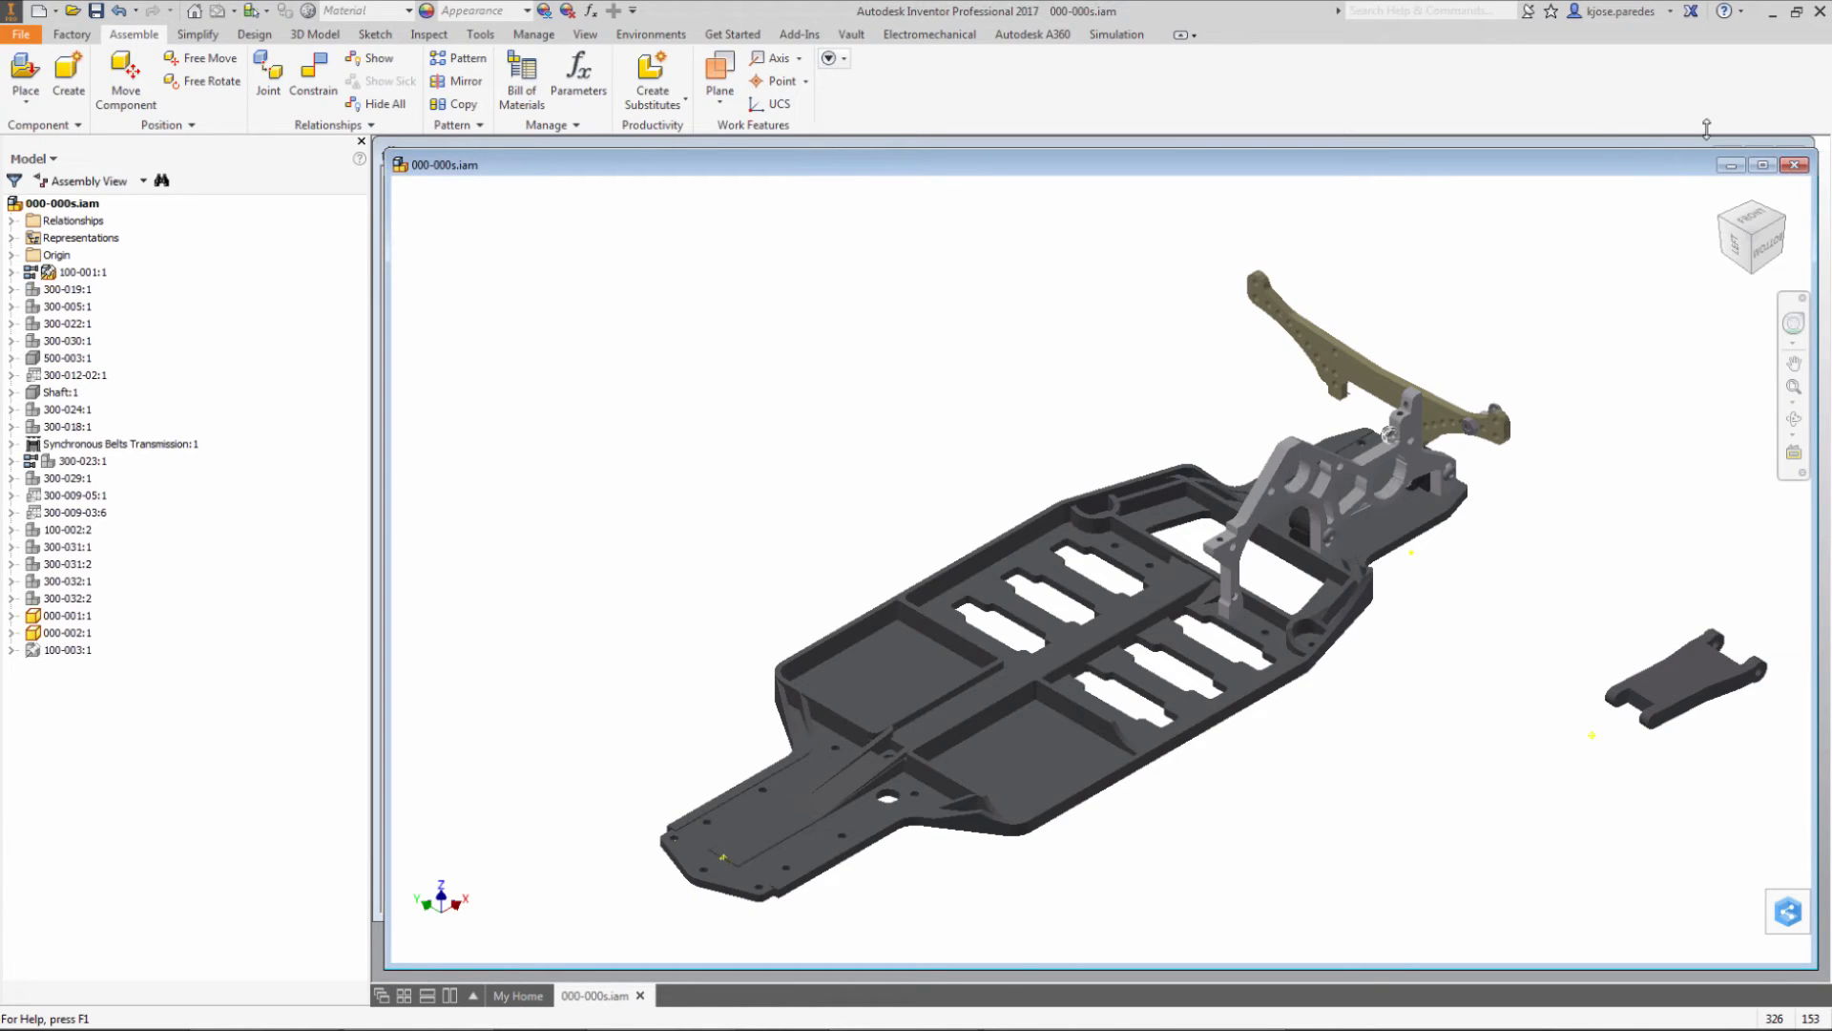
pyautogui.click(1763, 164)
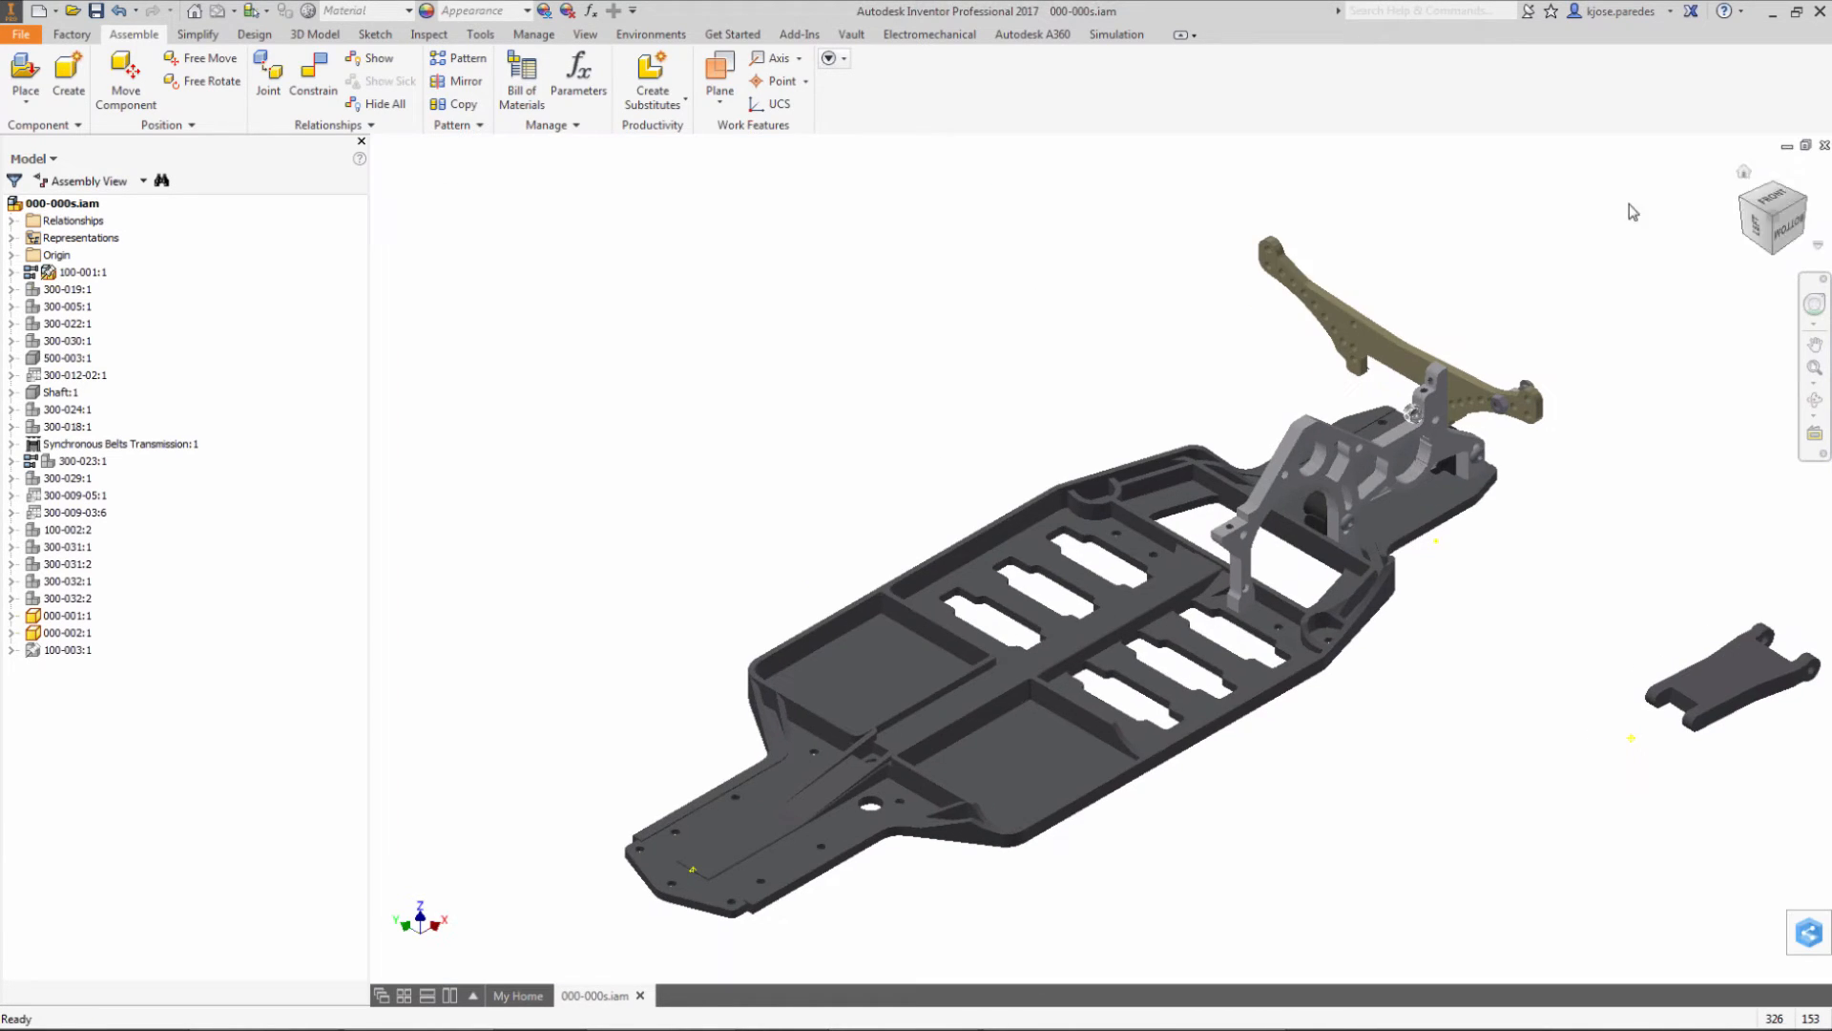
# Step: Open the Vault options and review the commands, responses and frequencies in Manage Prompts
pyautogui.click(852, 35)
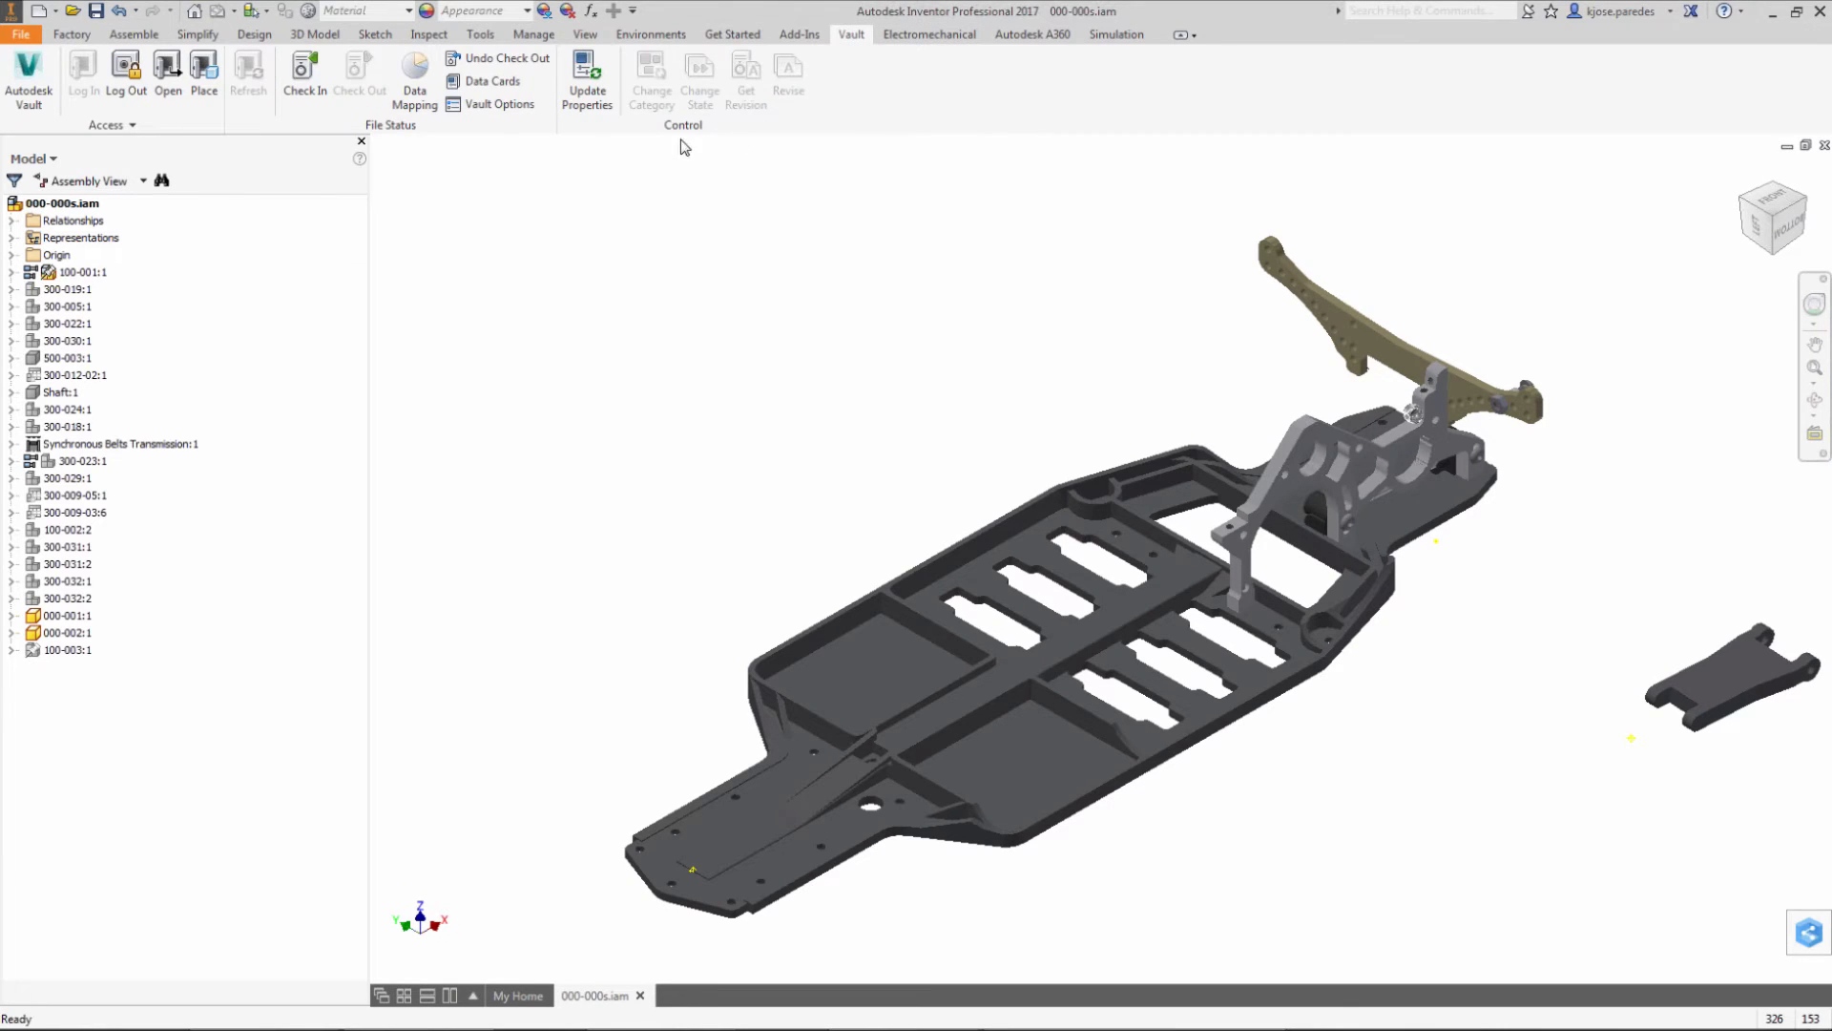
pyautogui.click(480, 114)
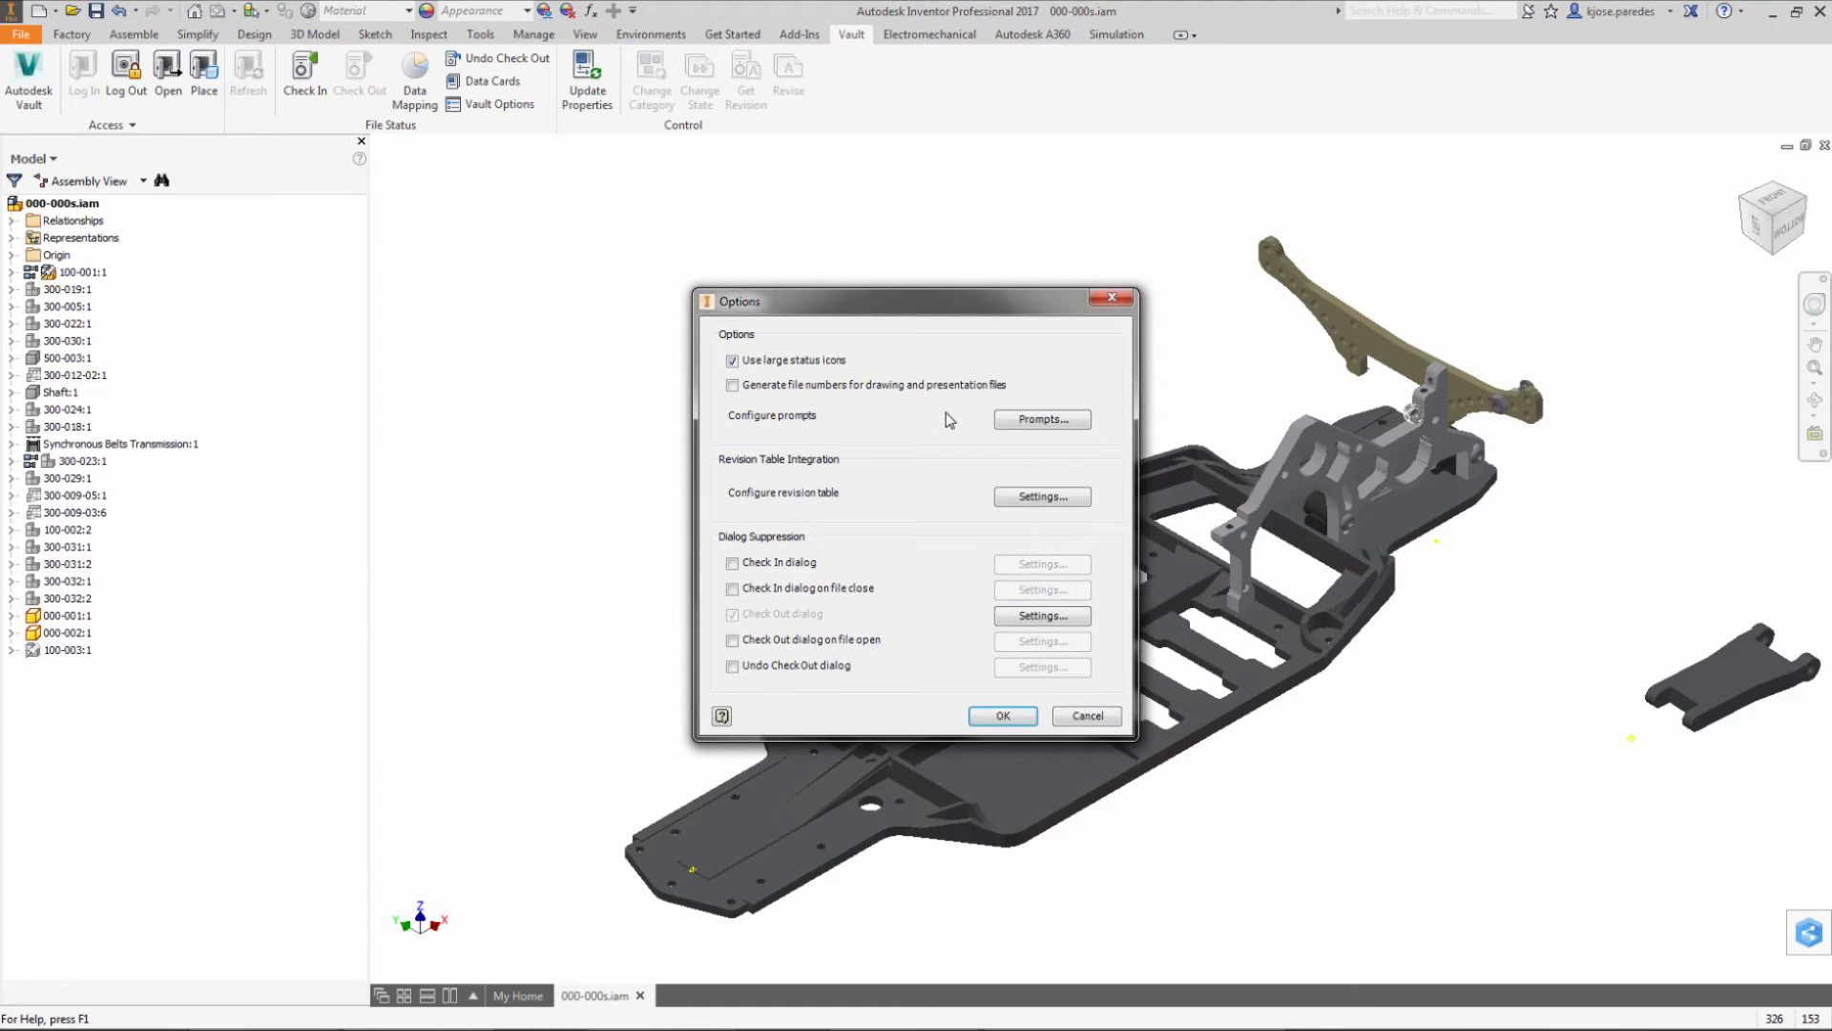
pyautogui.click(1034, 427)
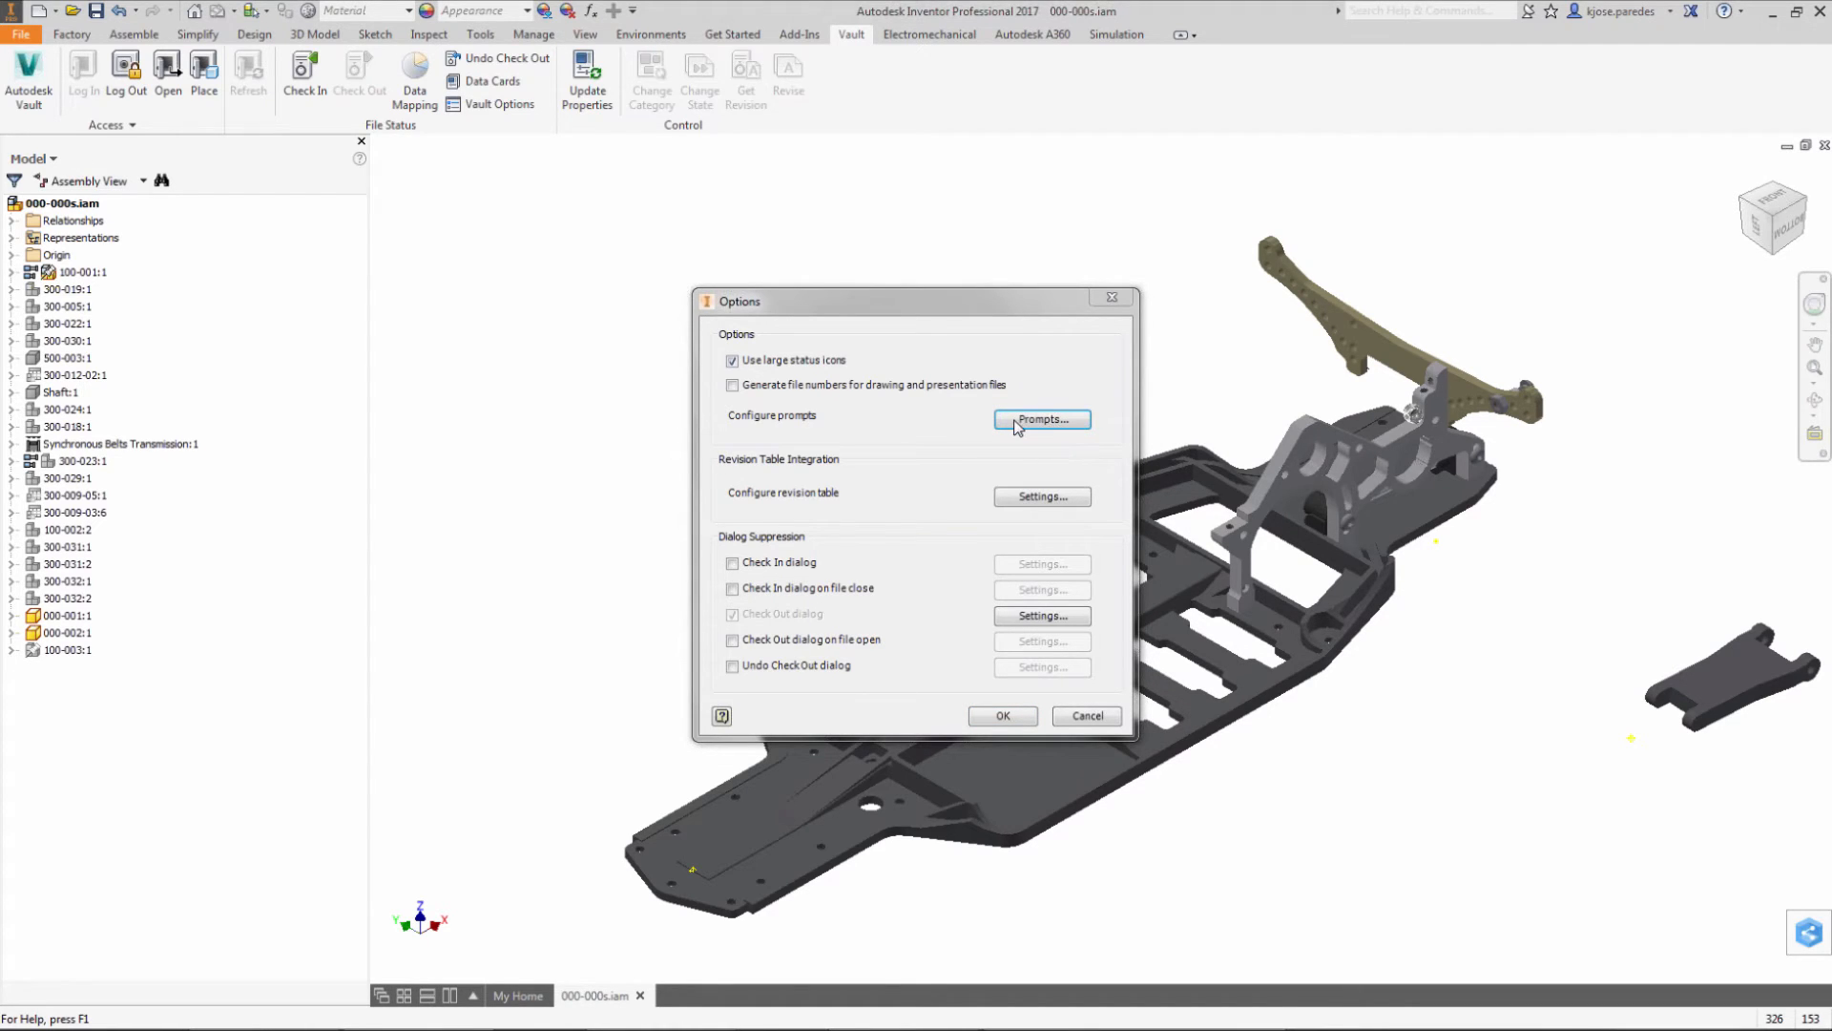
pyautogui.hotkey('alt', 'space')
pyautogui.press('m')
pyautogui.press('Left')
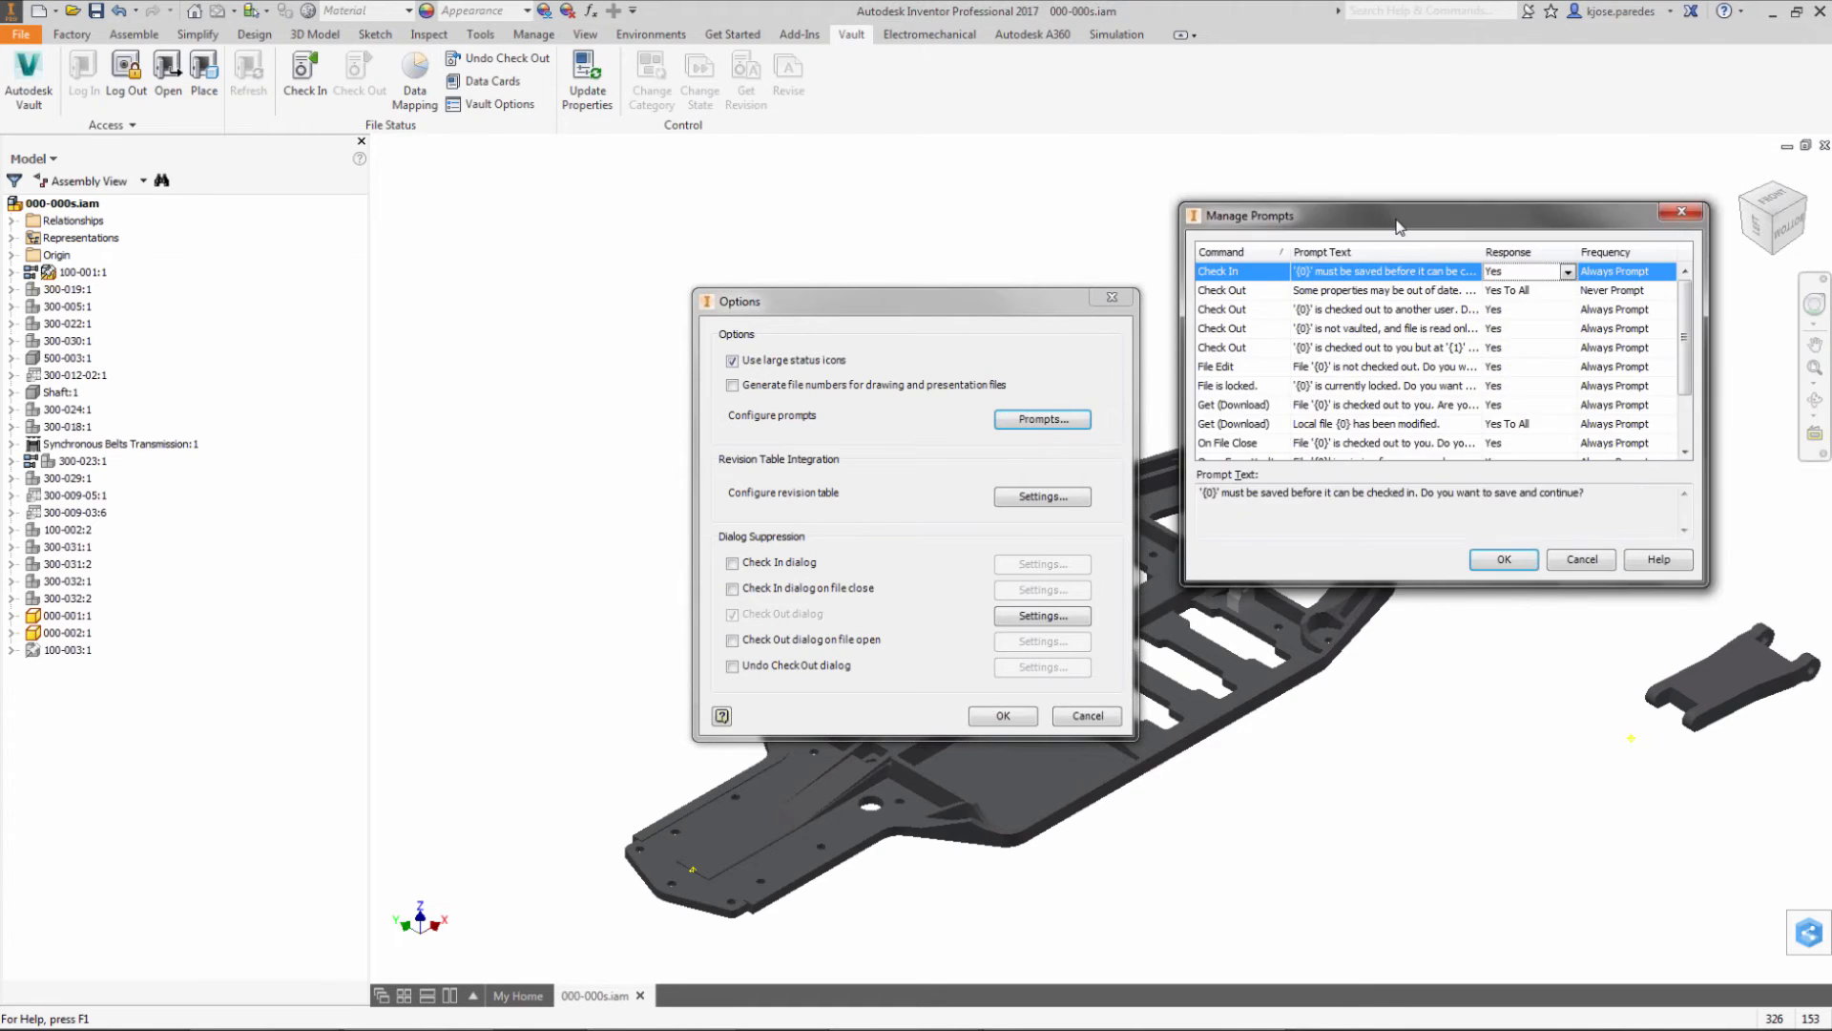
pyautogui.click(750, 163)
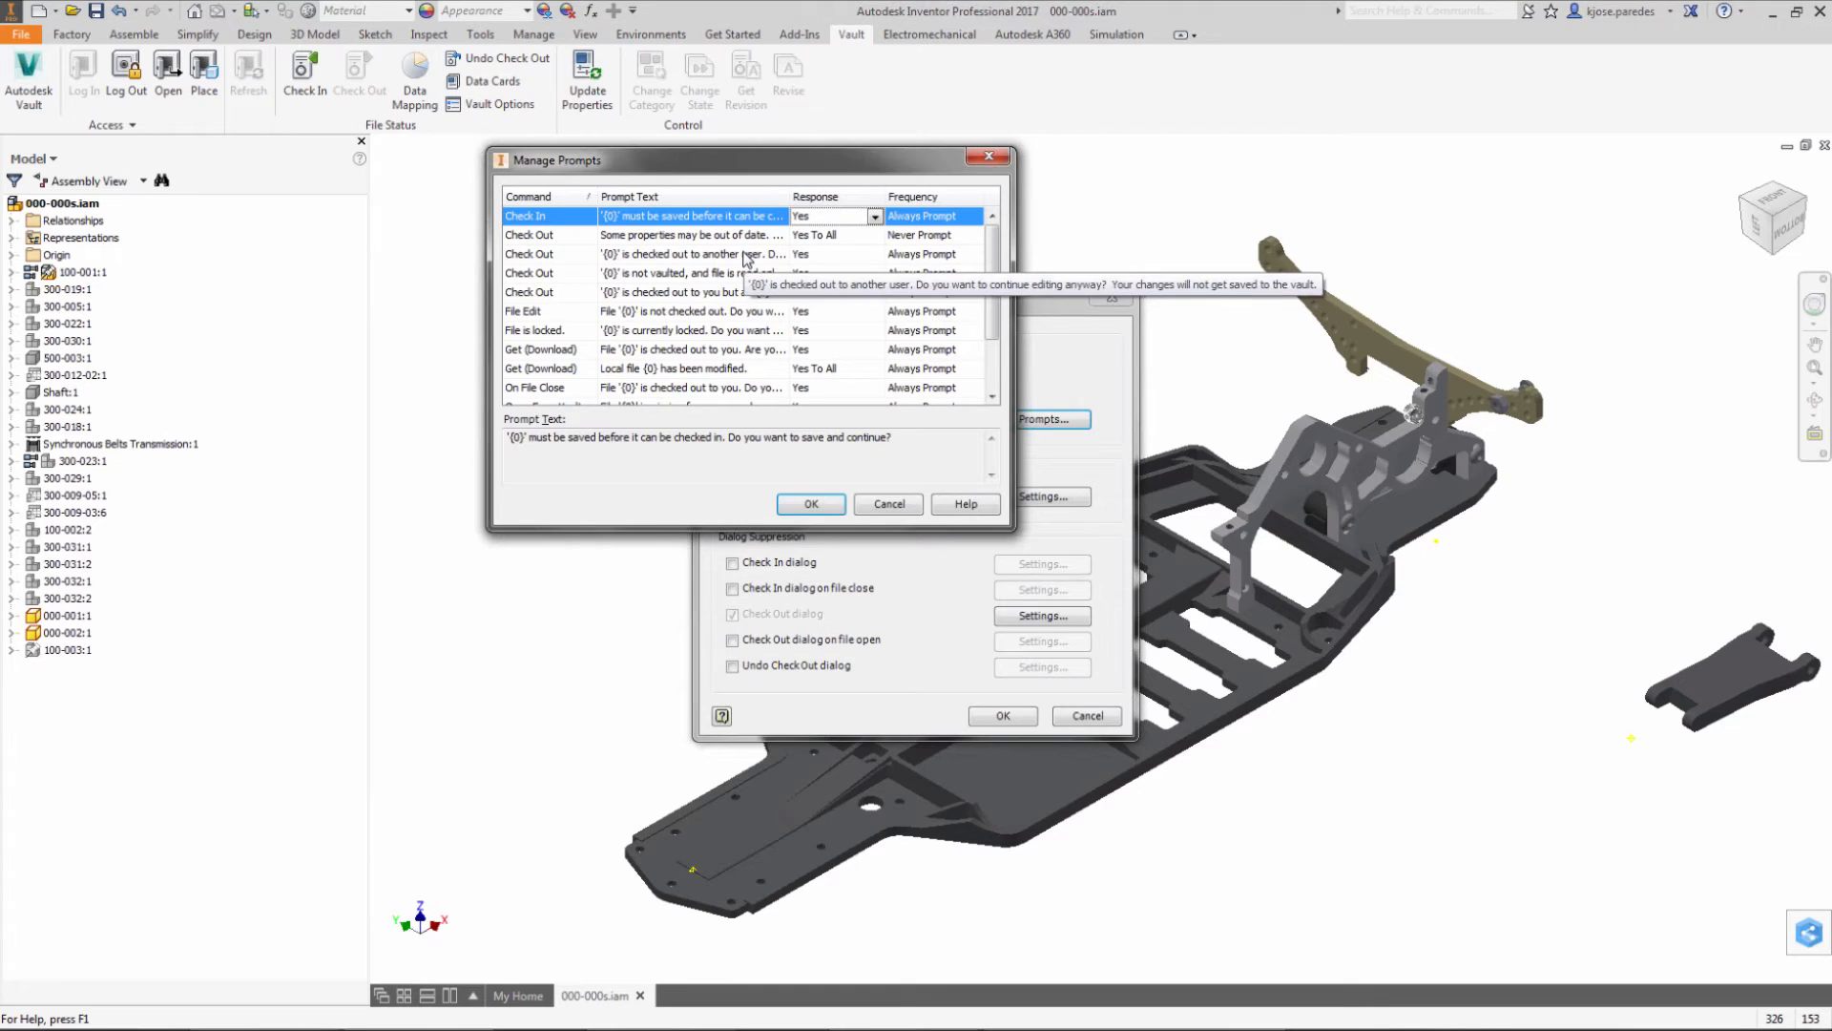
pyautogui.click(827, 507)
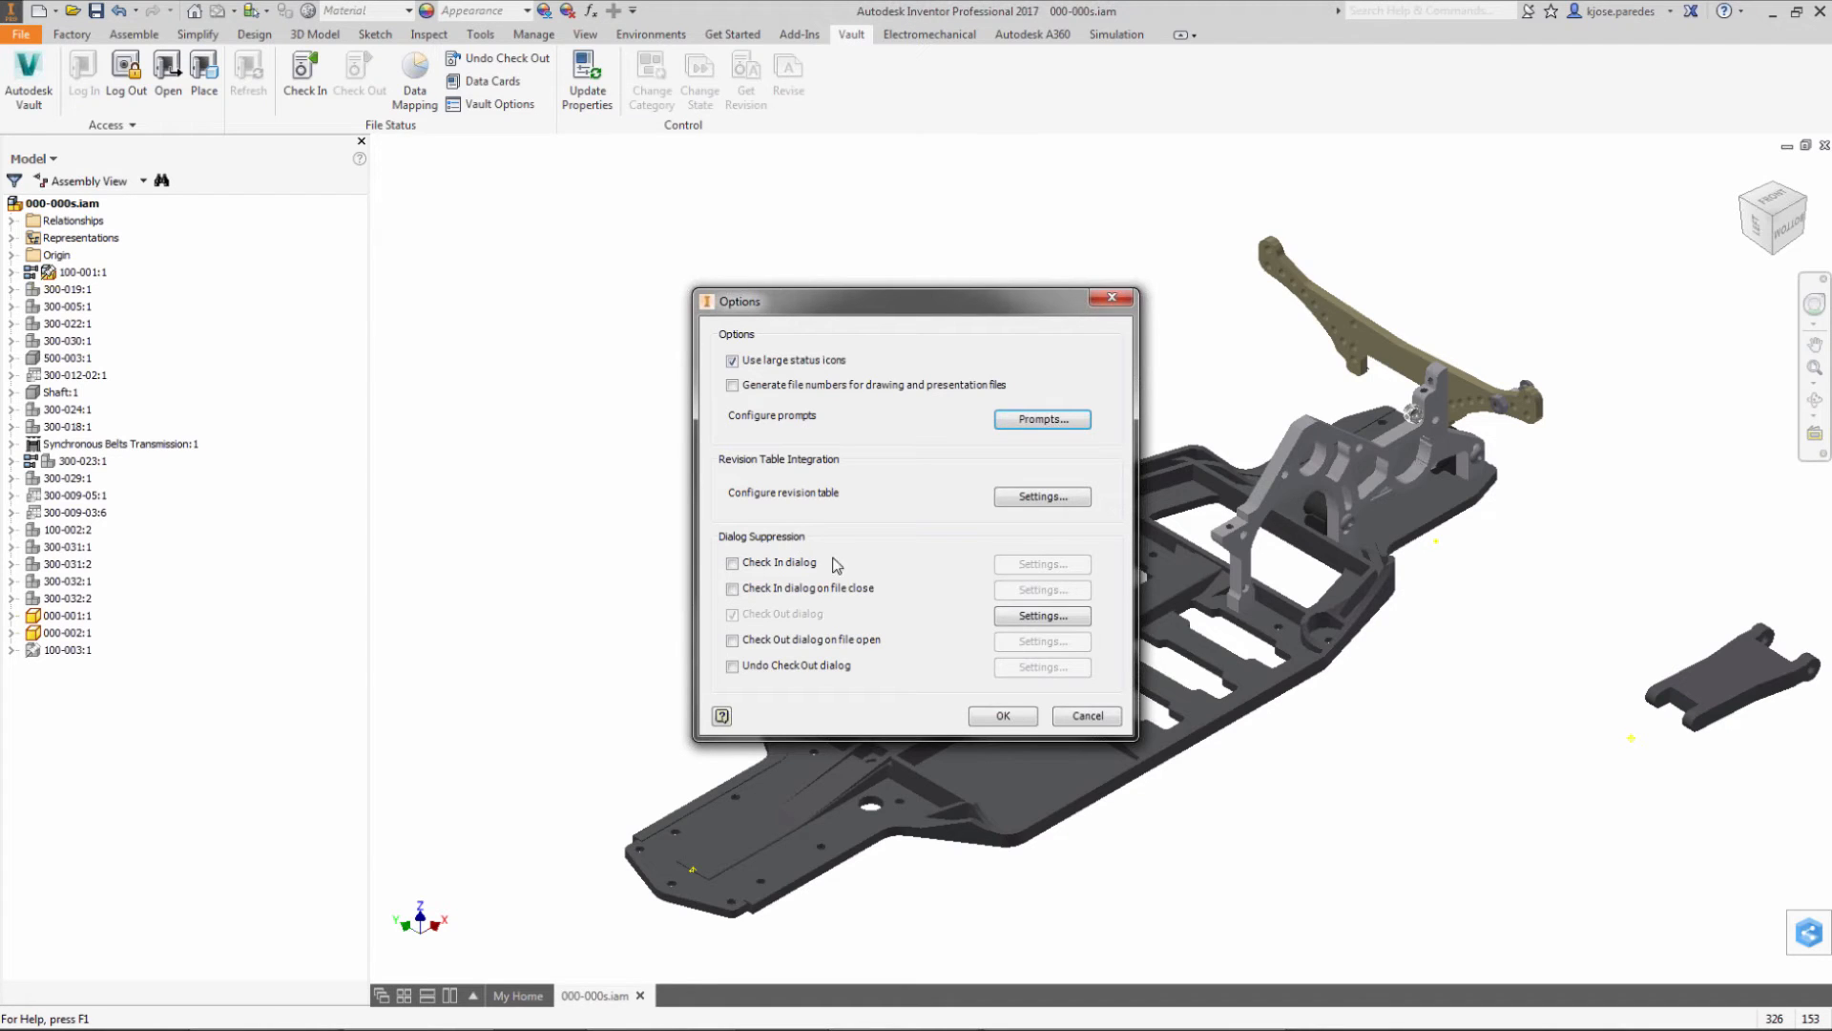
# Step: Suppress the Check Out dialog on file open, keep its settings at Get latest version without children or parents, and apply the Vault options
pyautogui.click(826, 645)
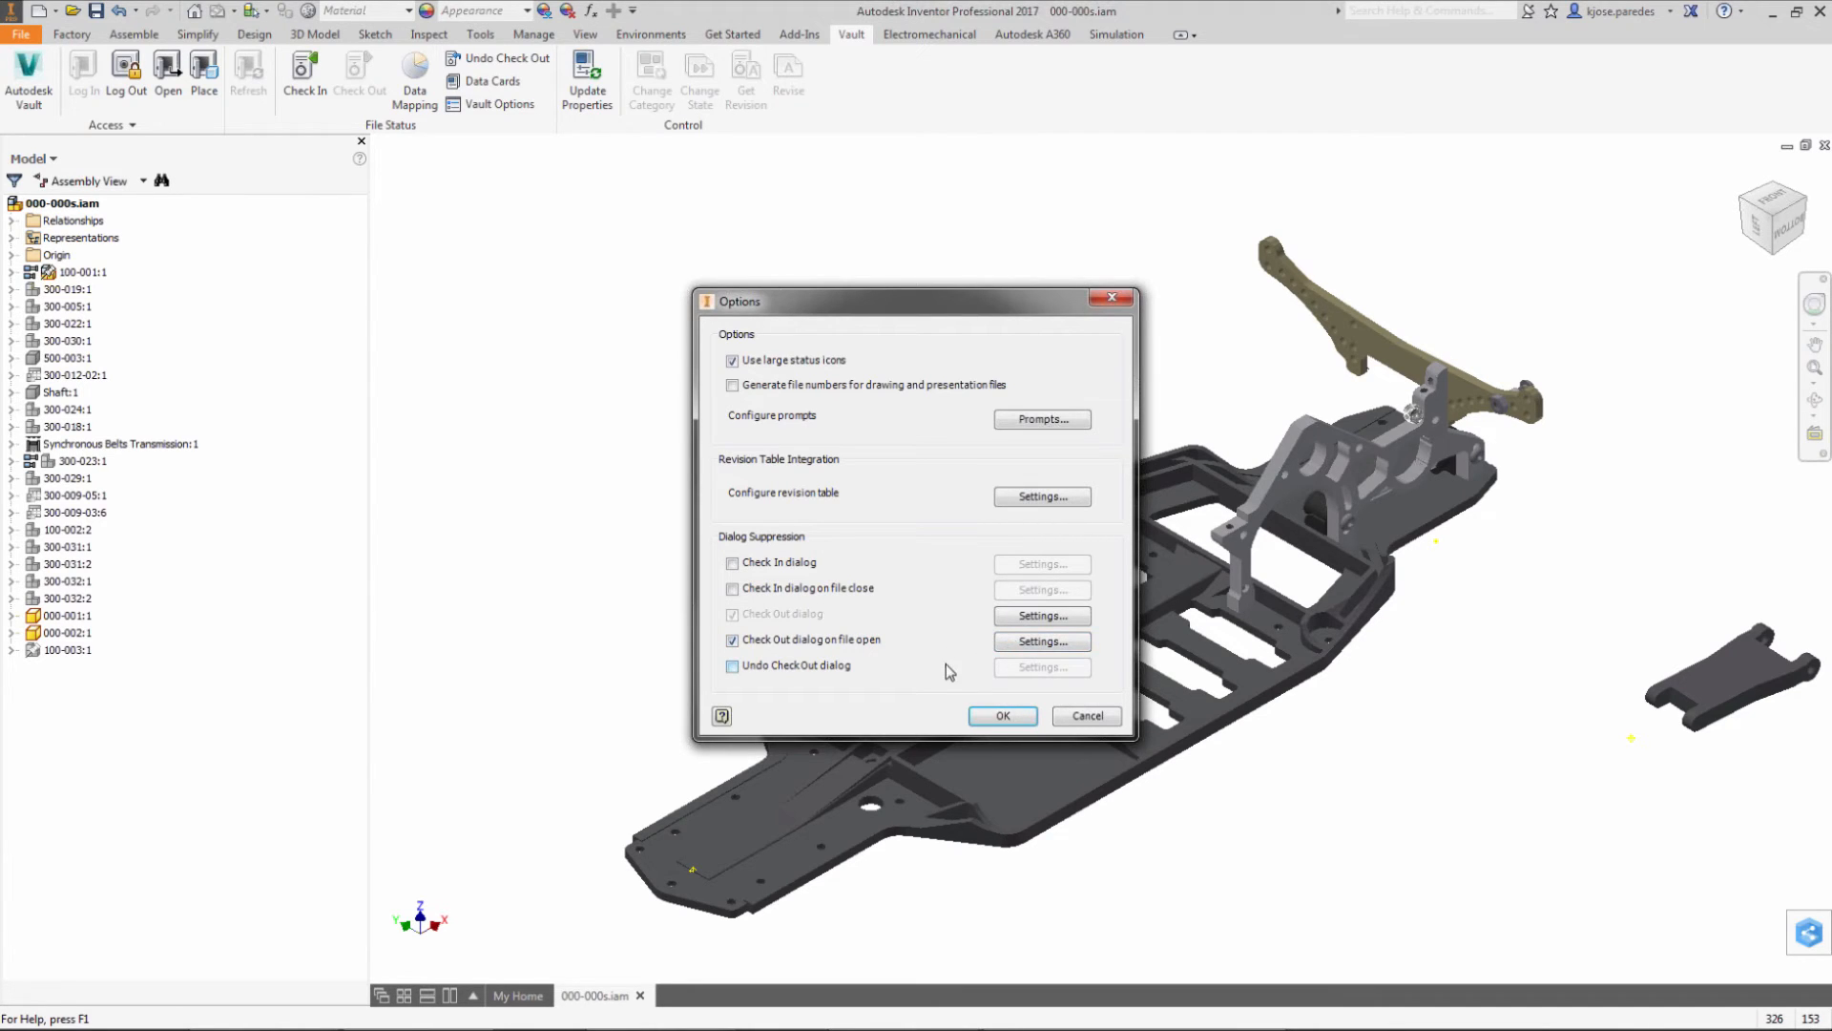
pyautogui.click(1018, 644)
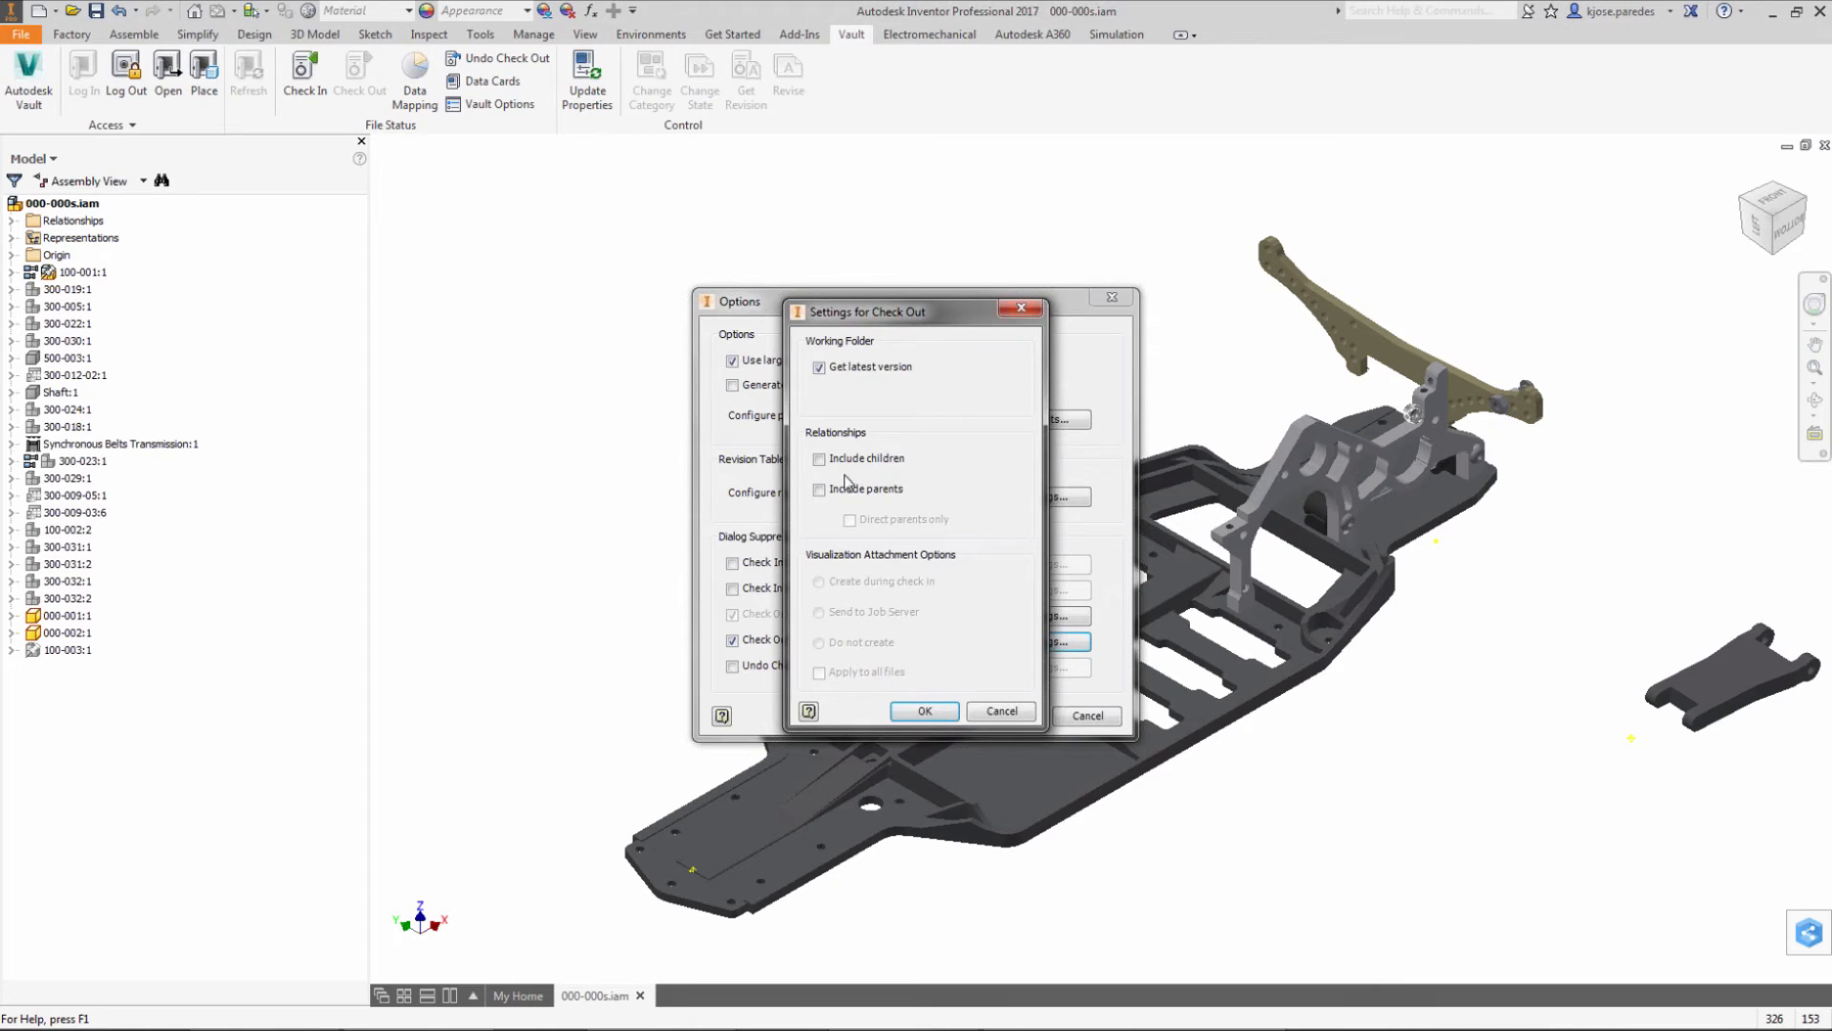
pyautogui.click(926, 712)
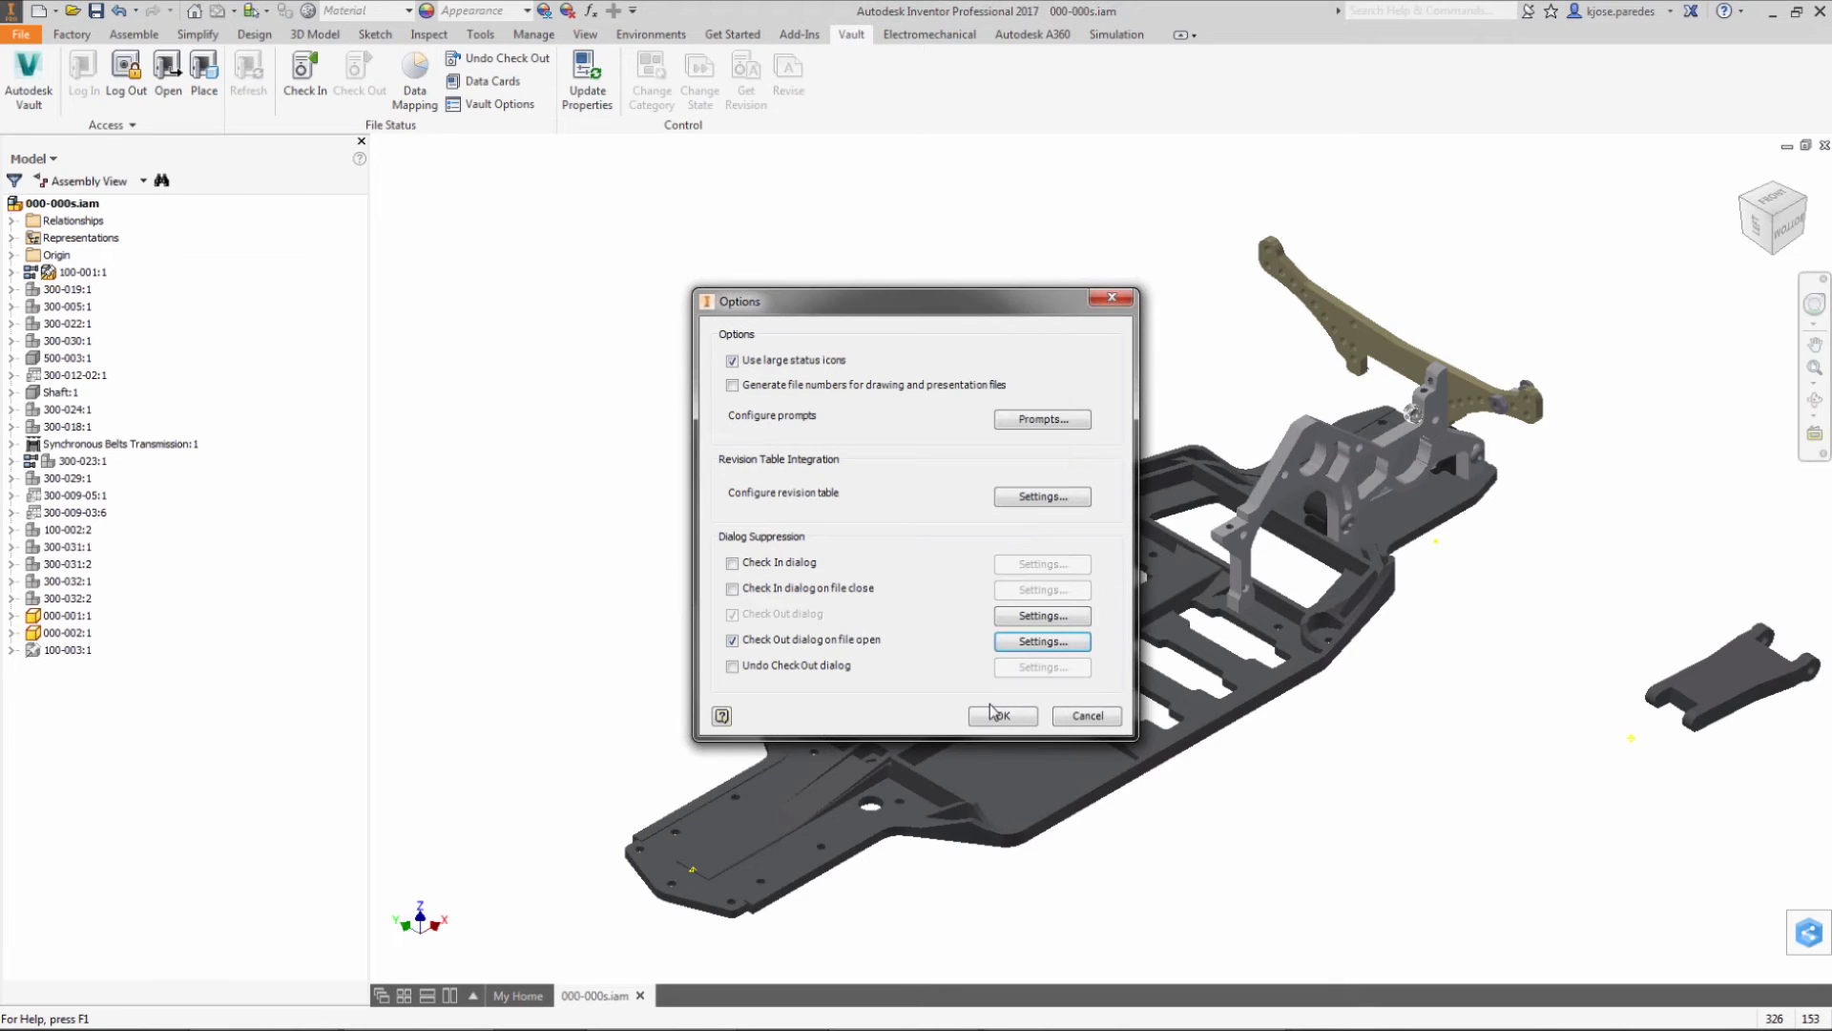
pyautogui.click(1004, 715)
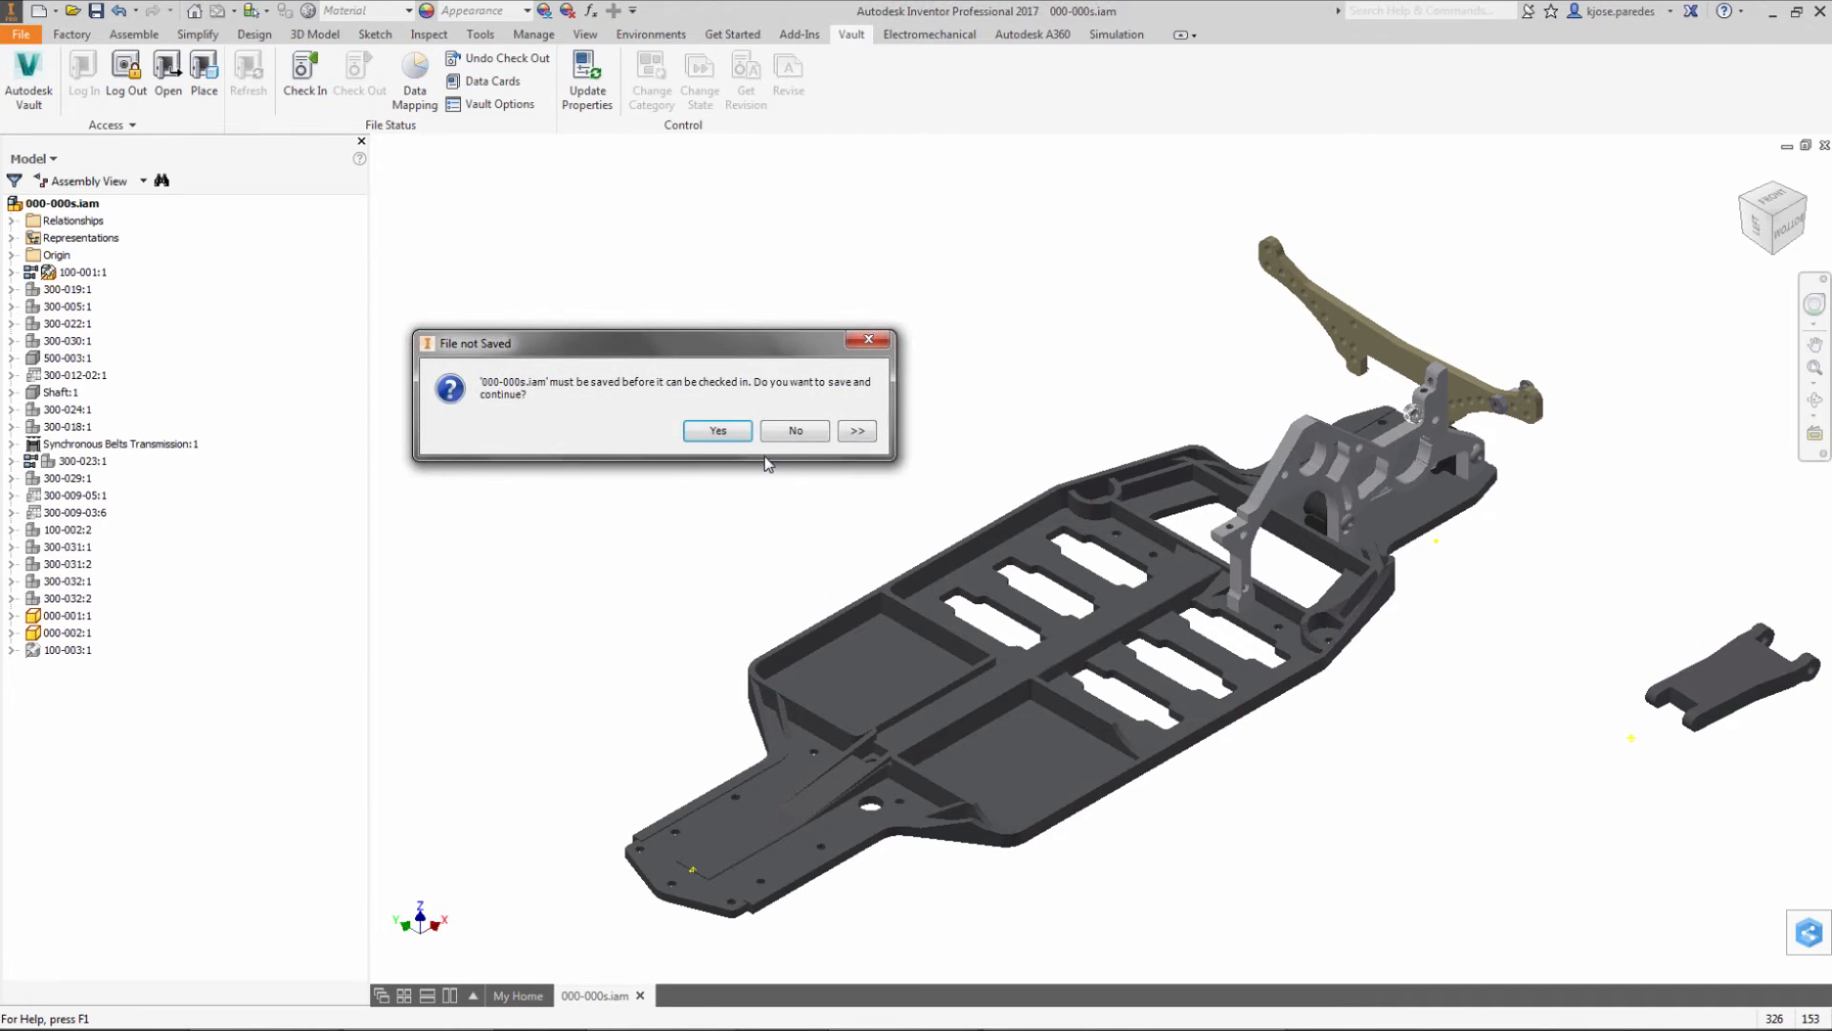
# Step: Save and check in 000-000s.iam with closing files and deleting working copies turned off, and close the assembly
pyautogui.click(717, 431)
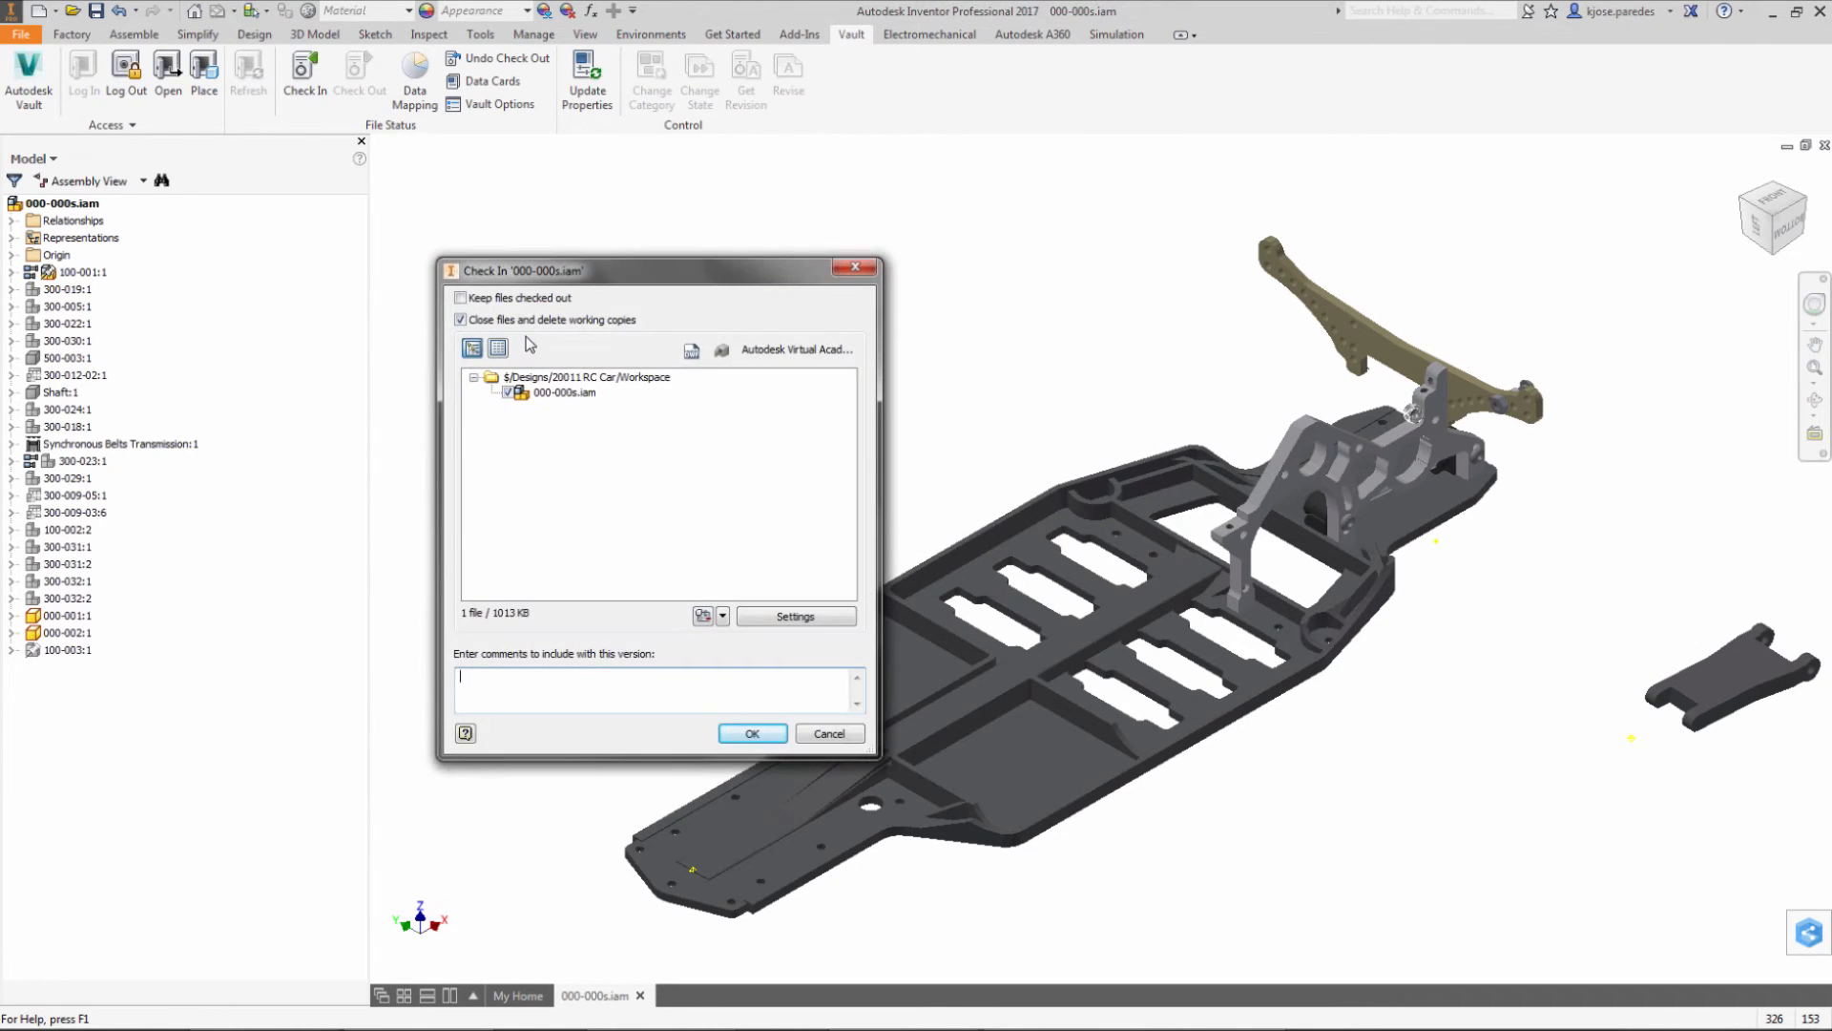
pyautogui.click(518, 322)
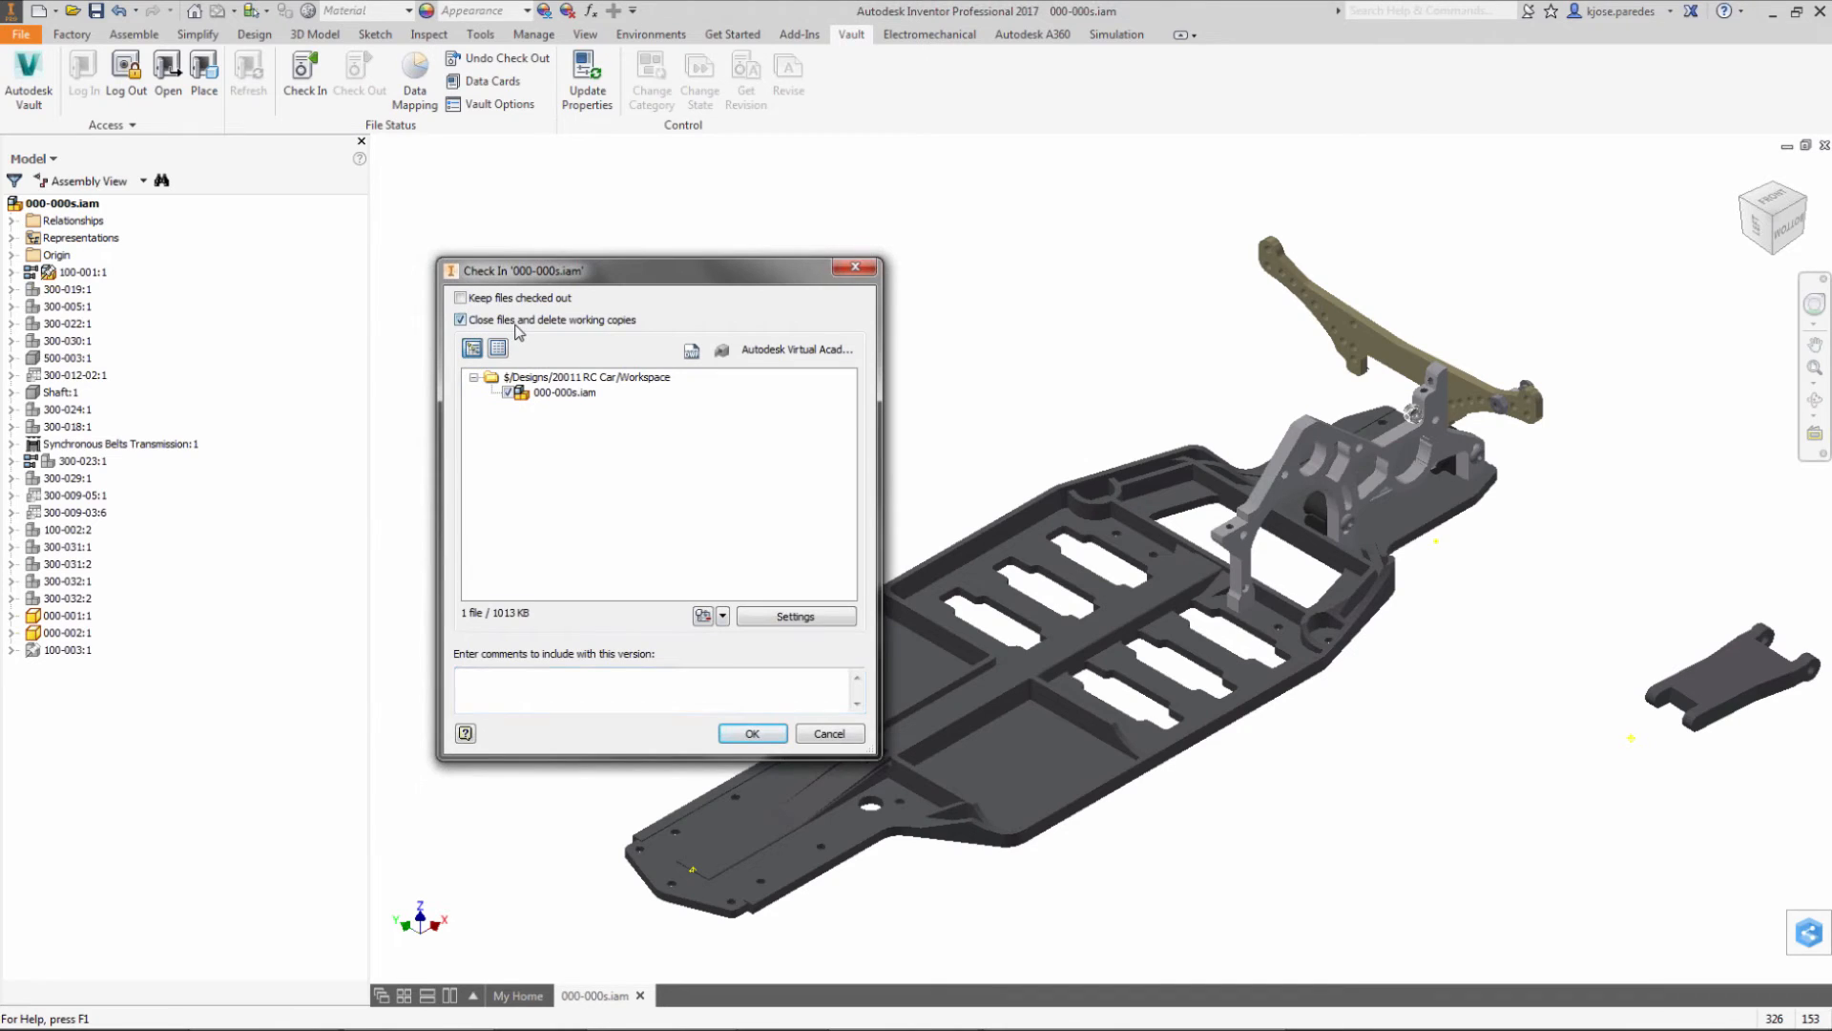
pyautogui.click(747, 733)
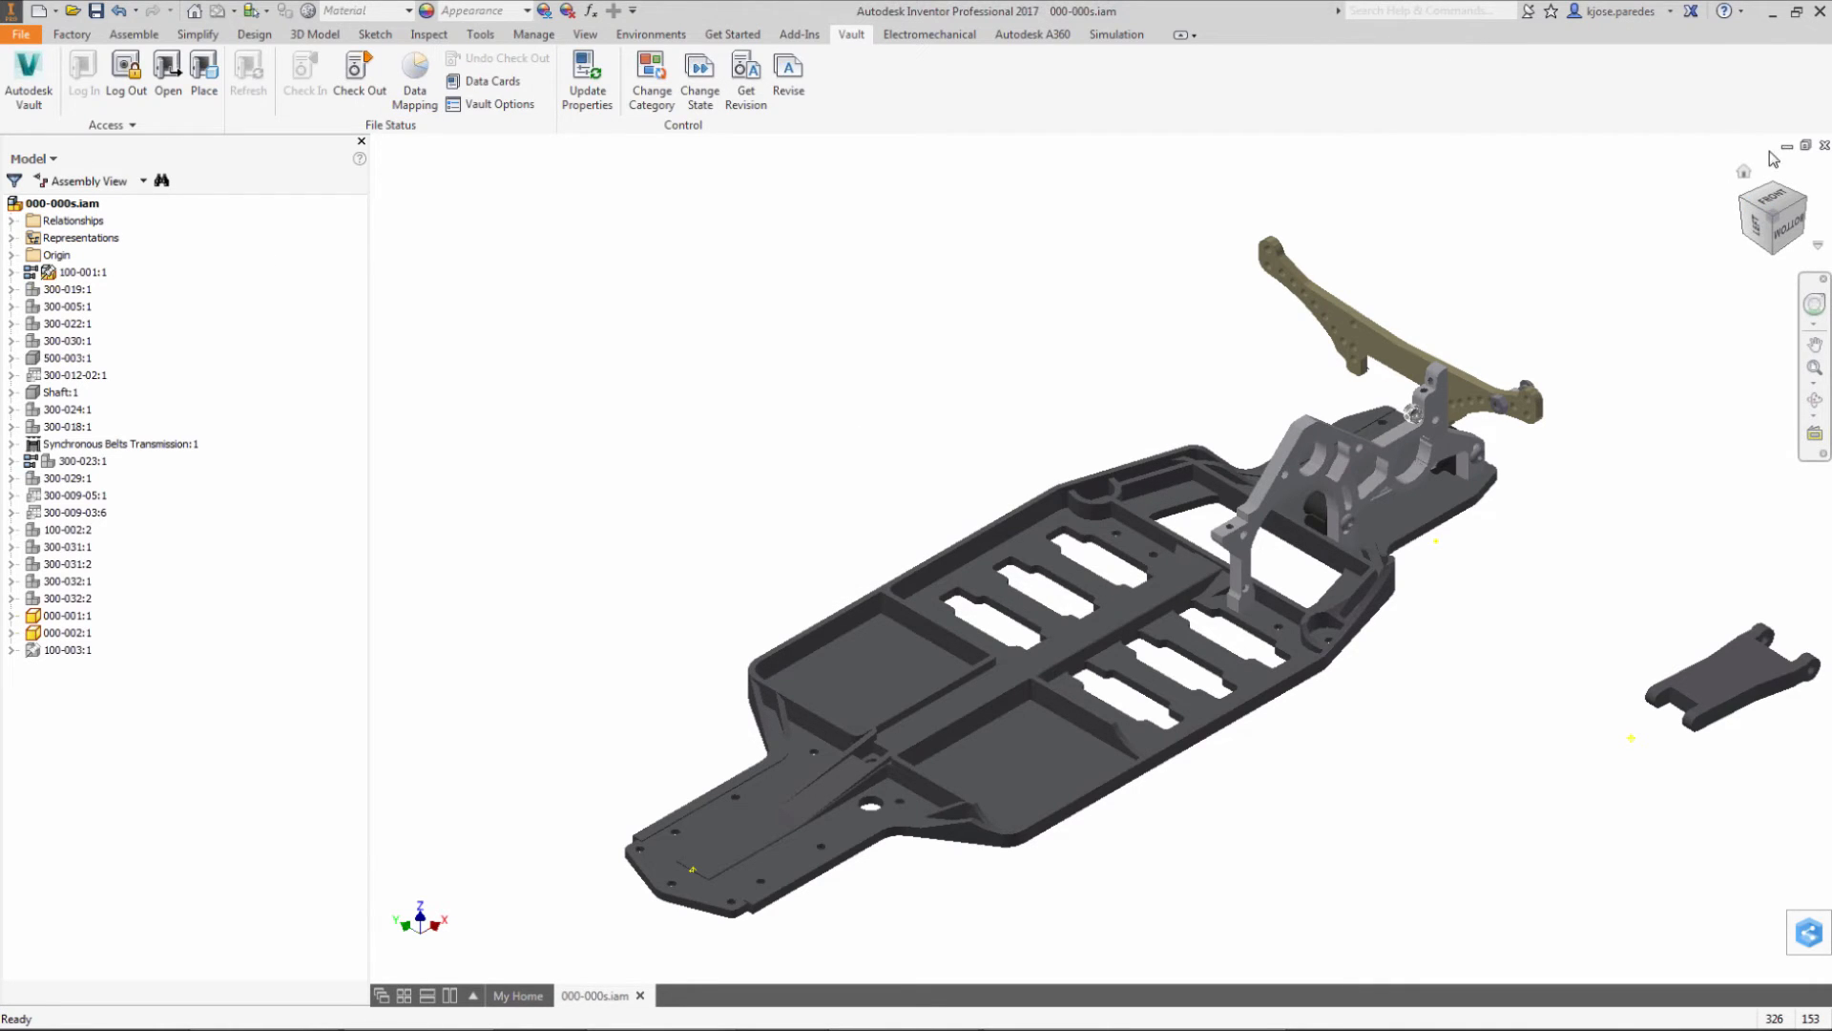
pyautogui.click(640, 995)
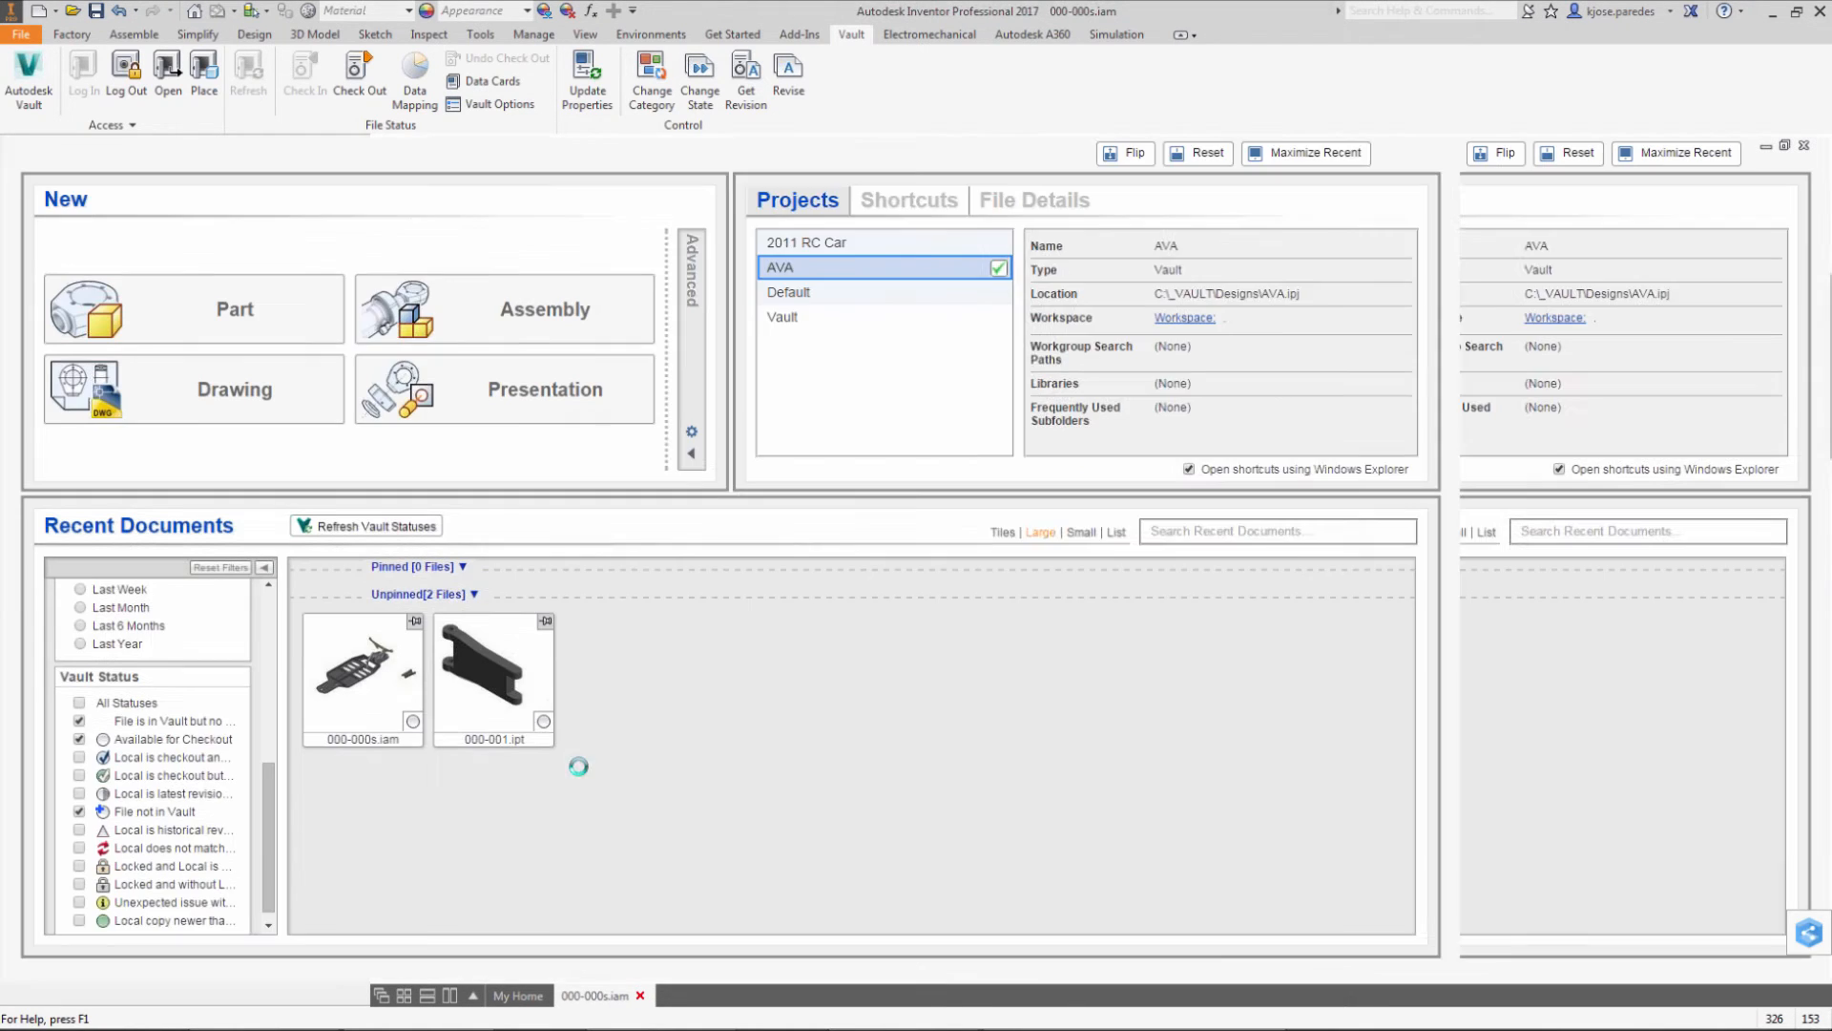
# Step: Reopen 000-000s.iam from Vault and check it out
pyautogui.click(177, 86)
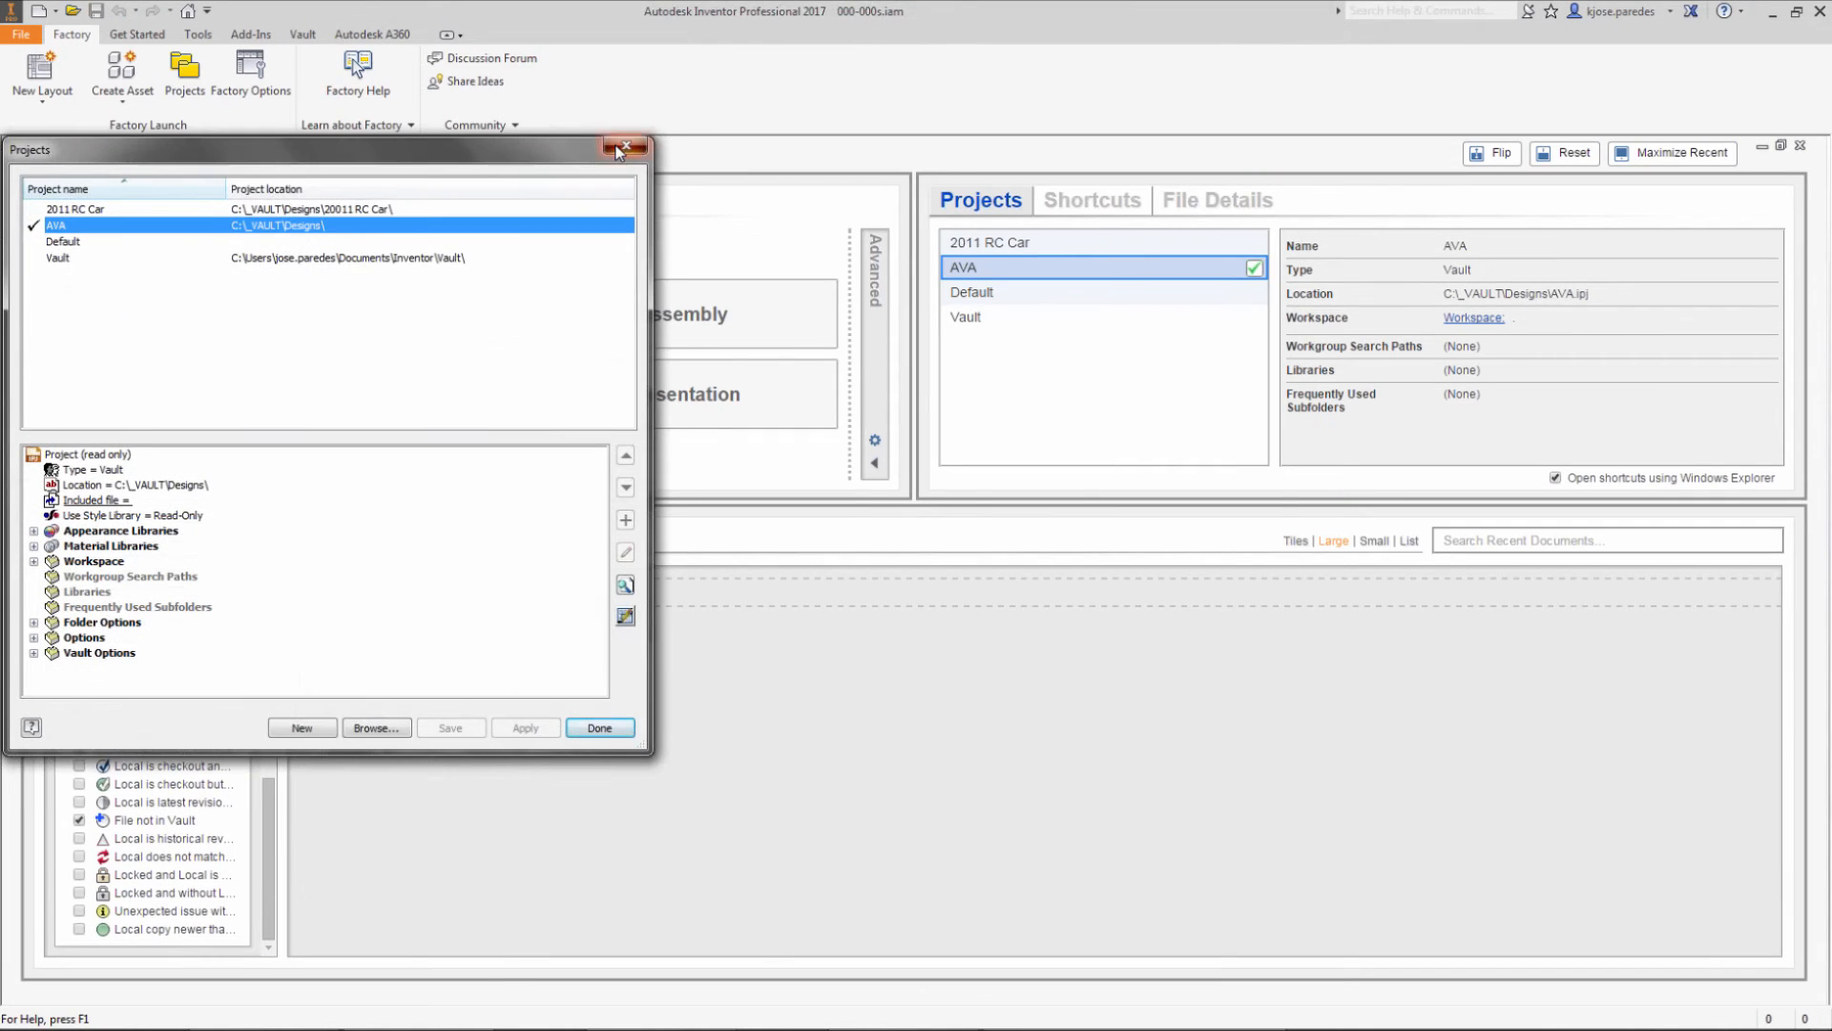
pyautogui.click(620, 151)
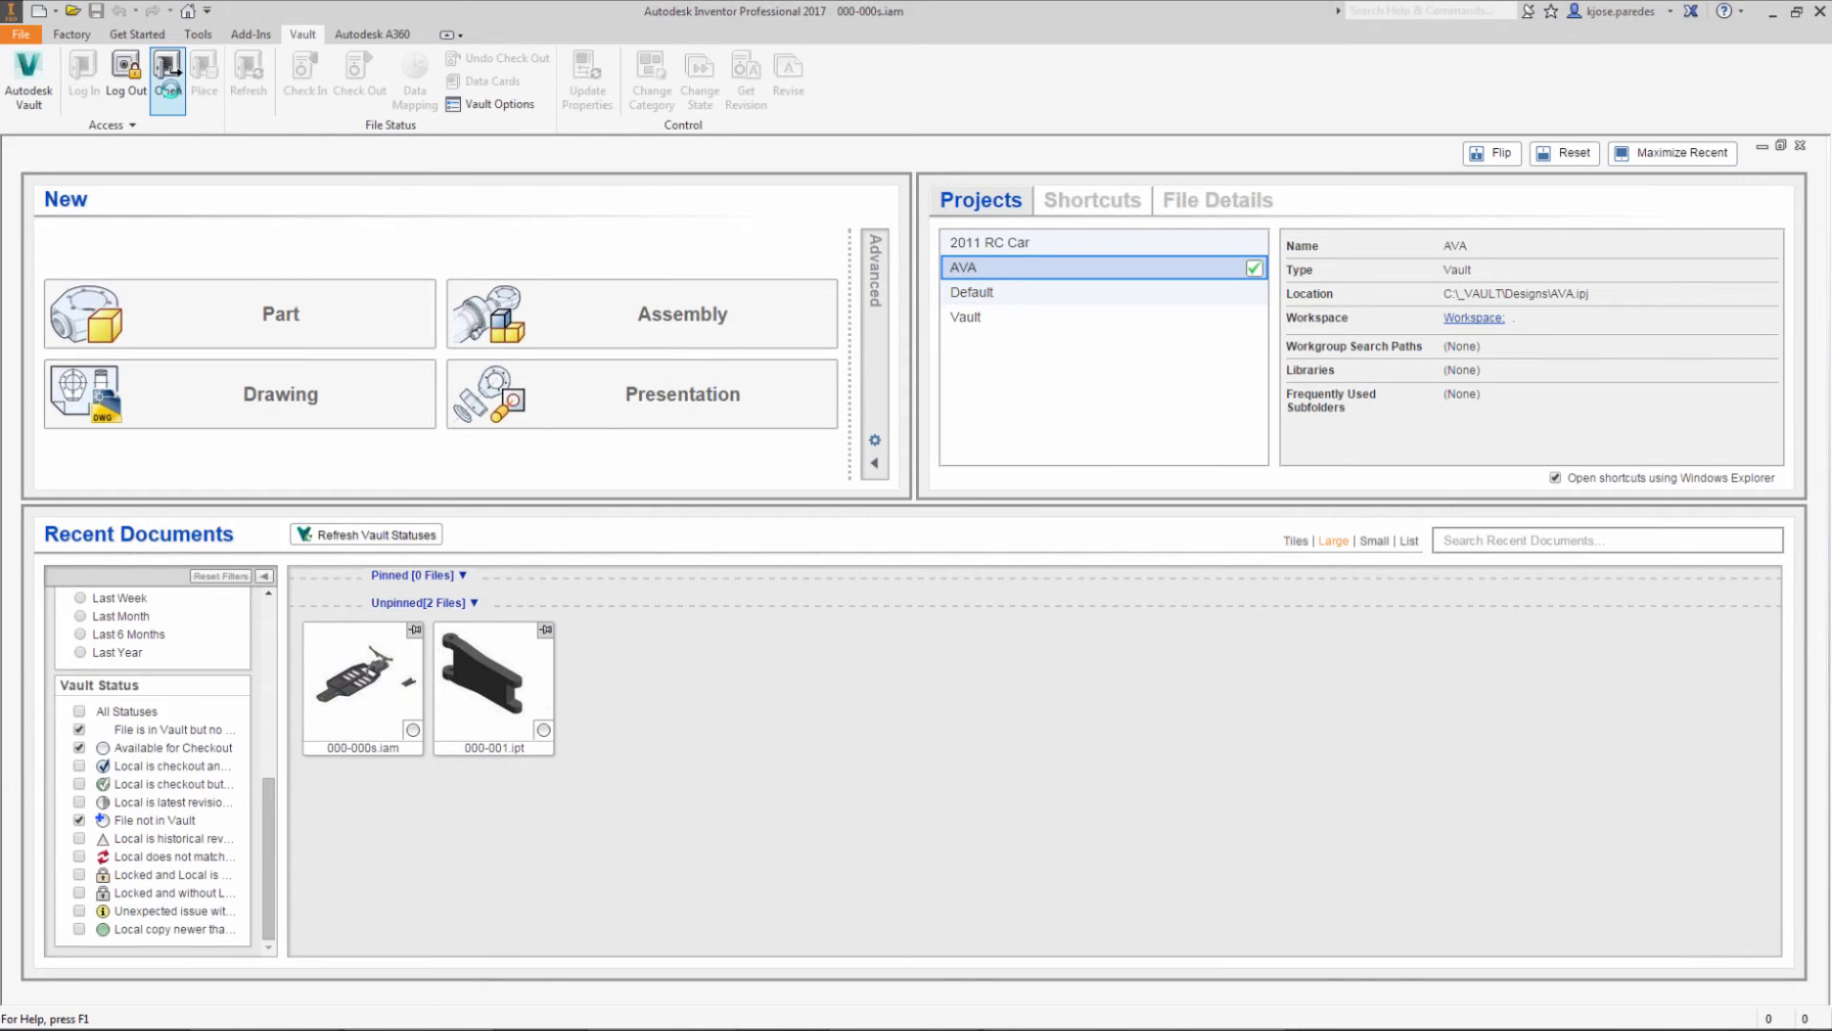
pyautogui.click(169, 84)
pyautogui.doubleClick(633, 498)
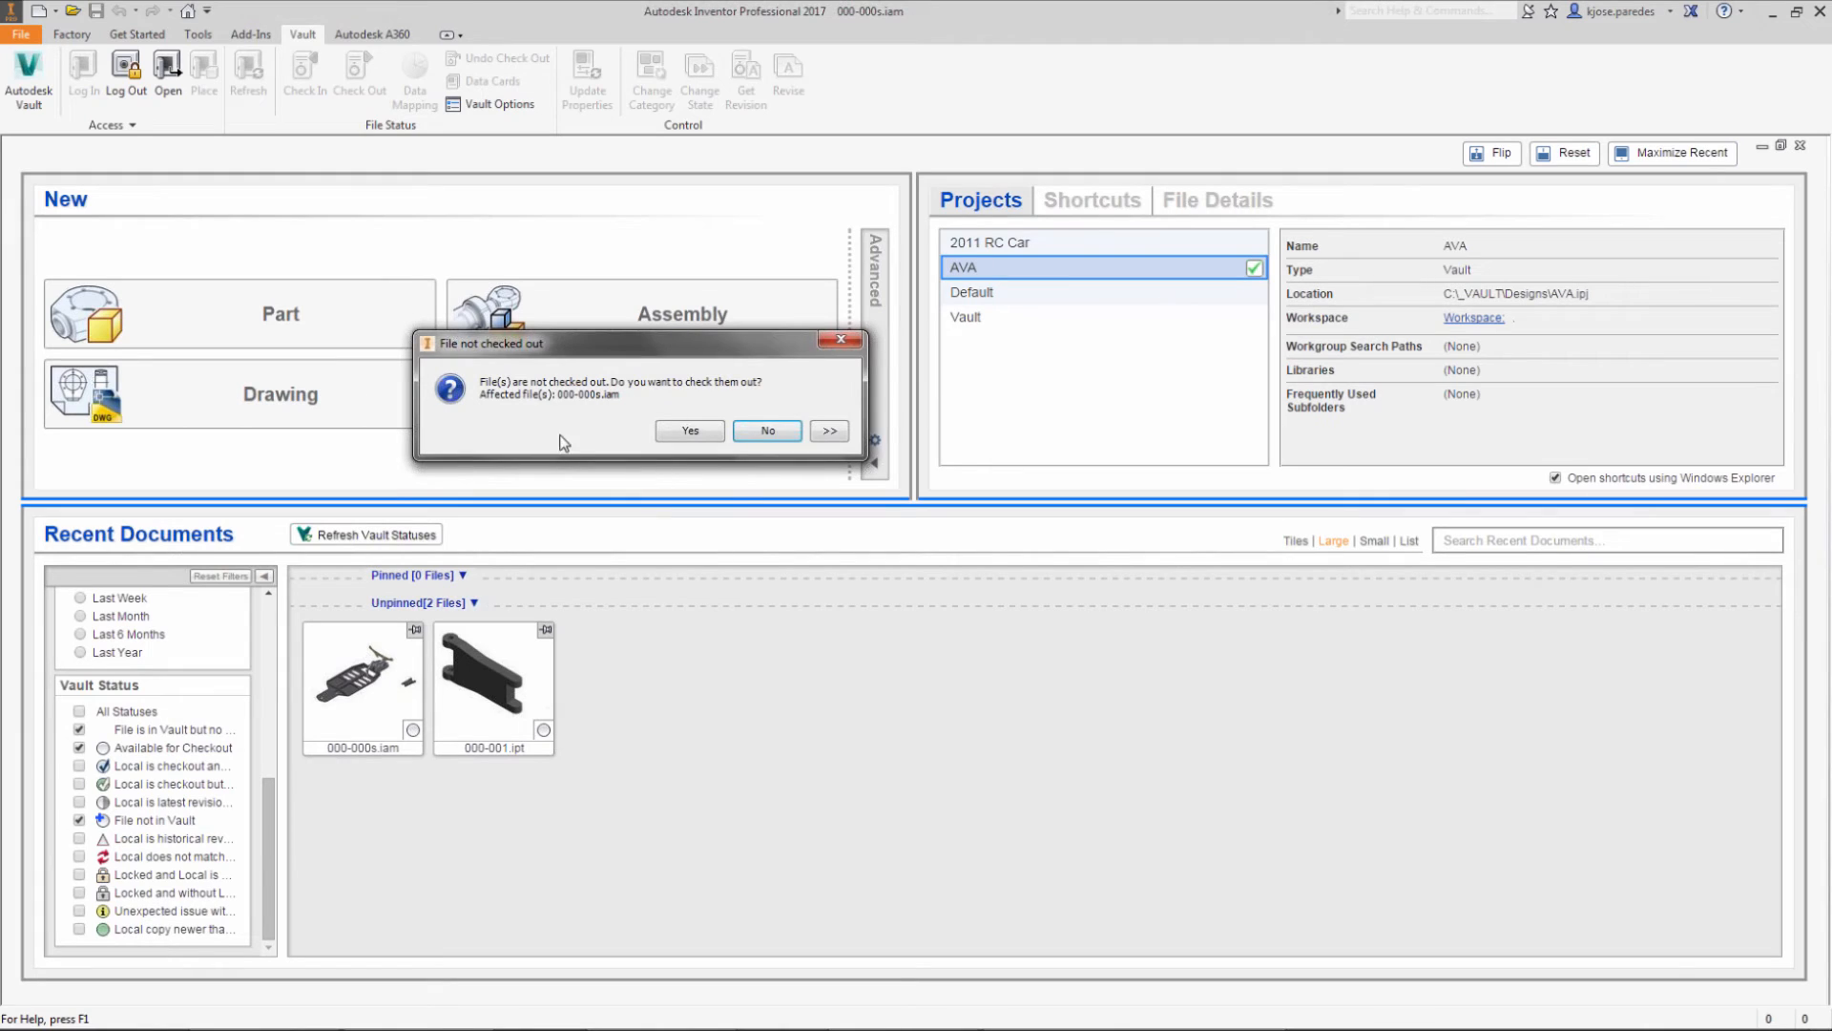
pyautogui.click(691, 431)
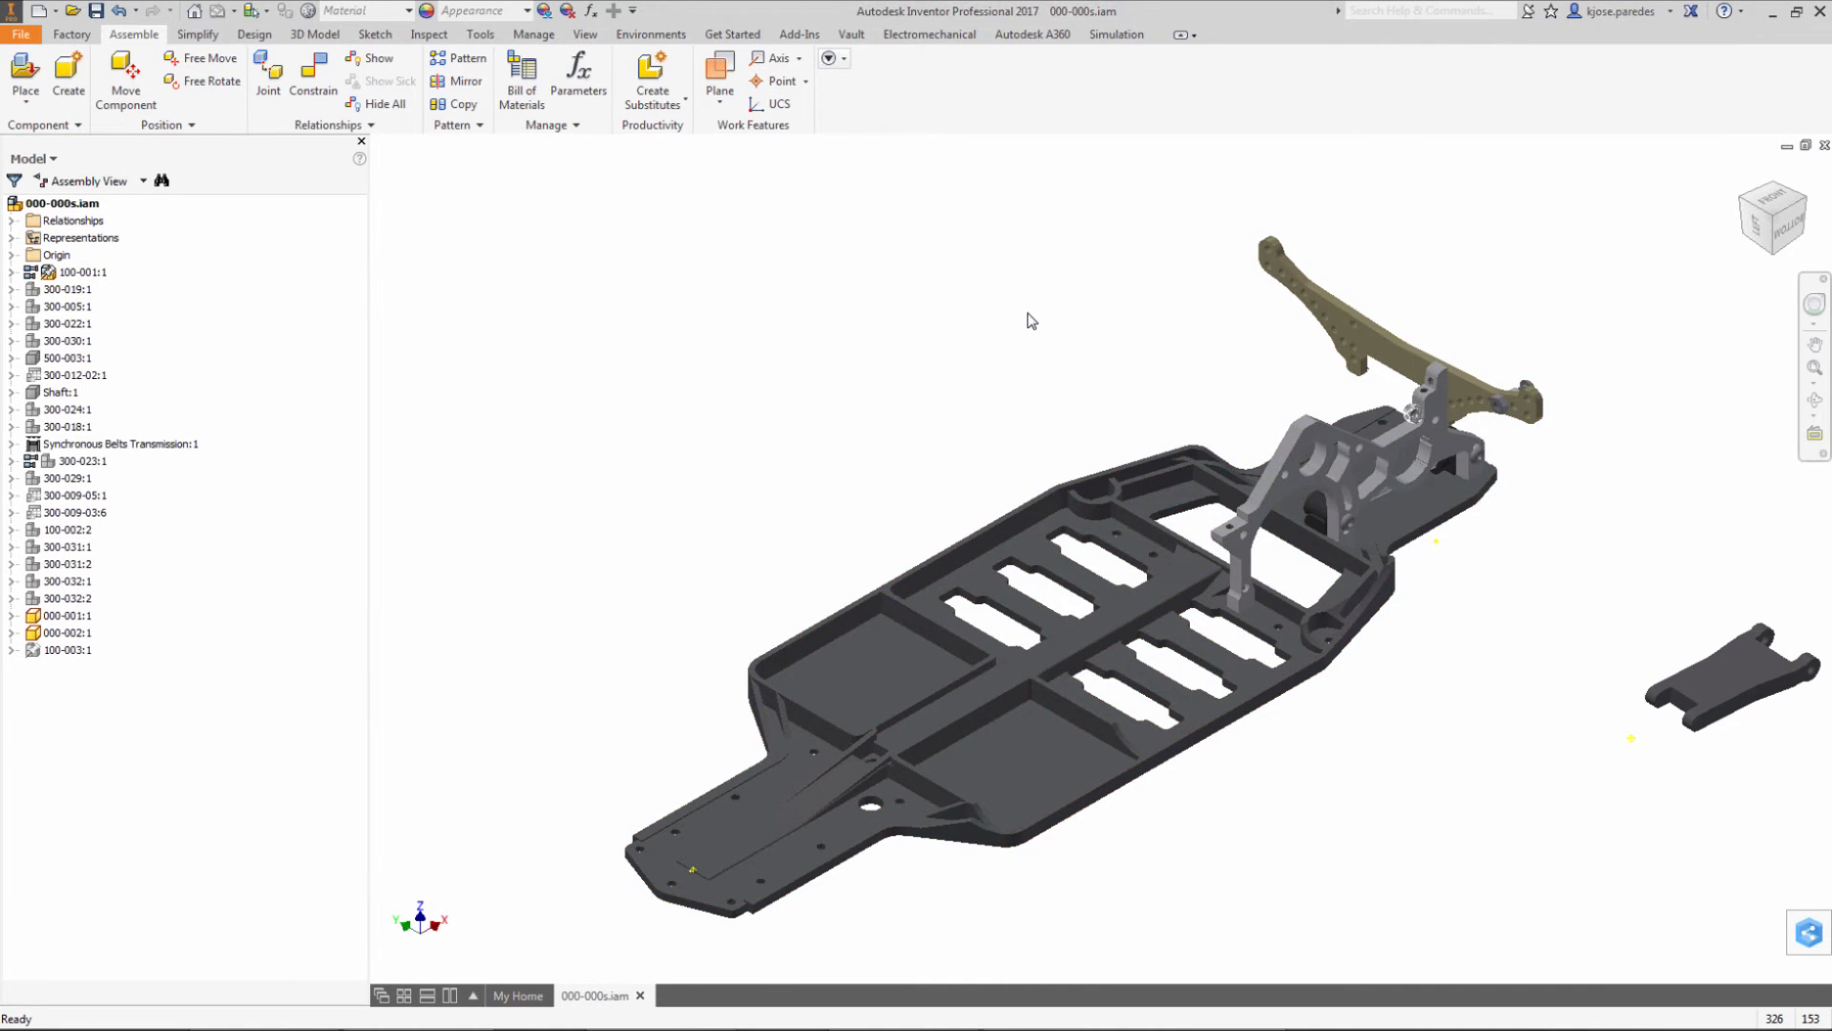
# Step: Switch to the PowerPoint slide show and advance to the Troubleshooting Vault Integration slide
pyautogui.hotkey('alt', 'Tab')
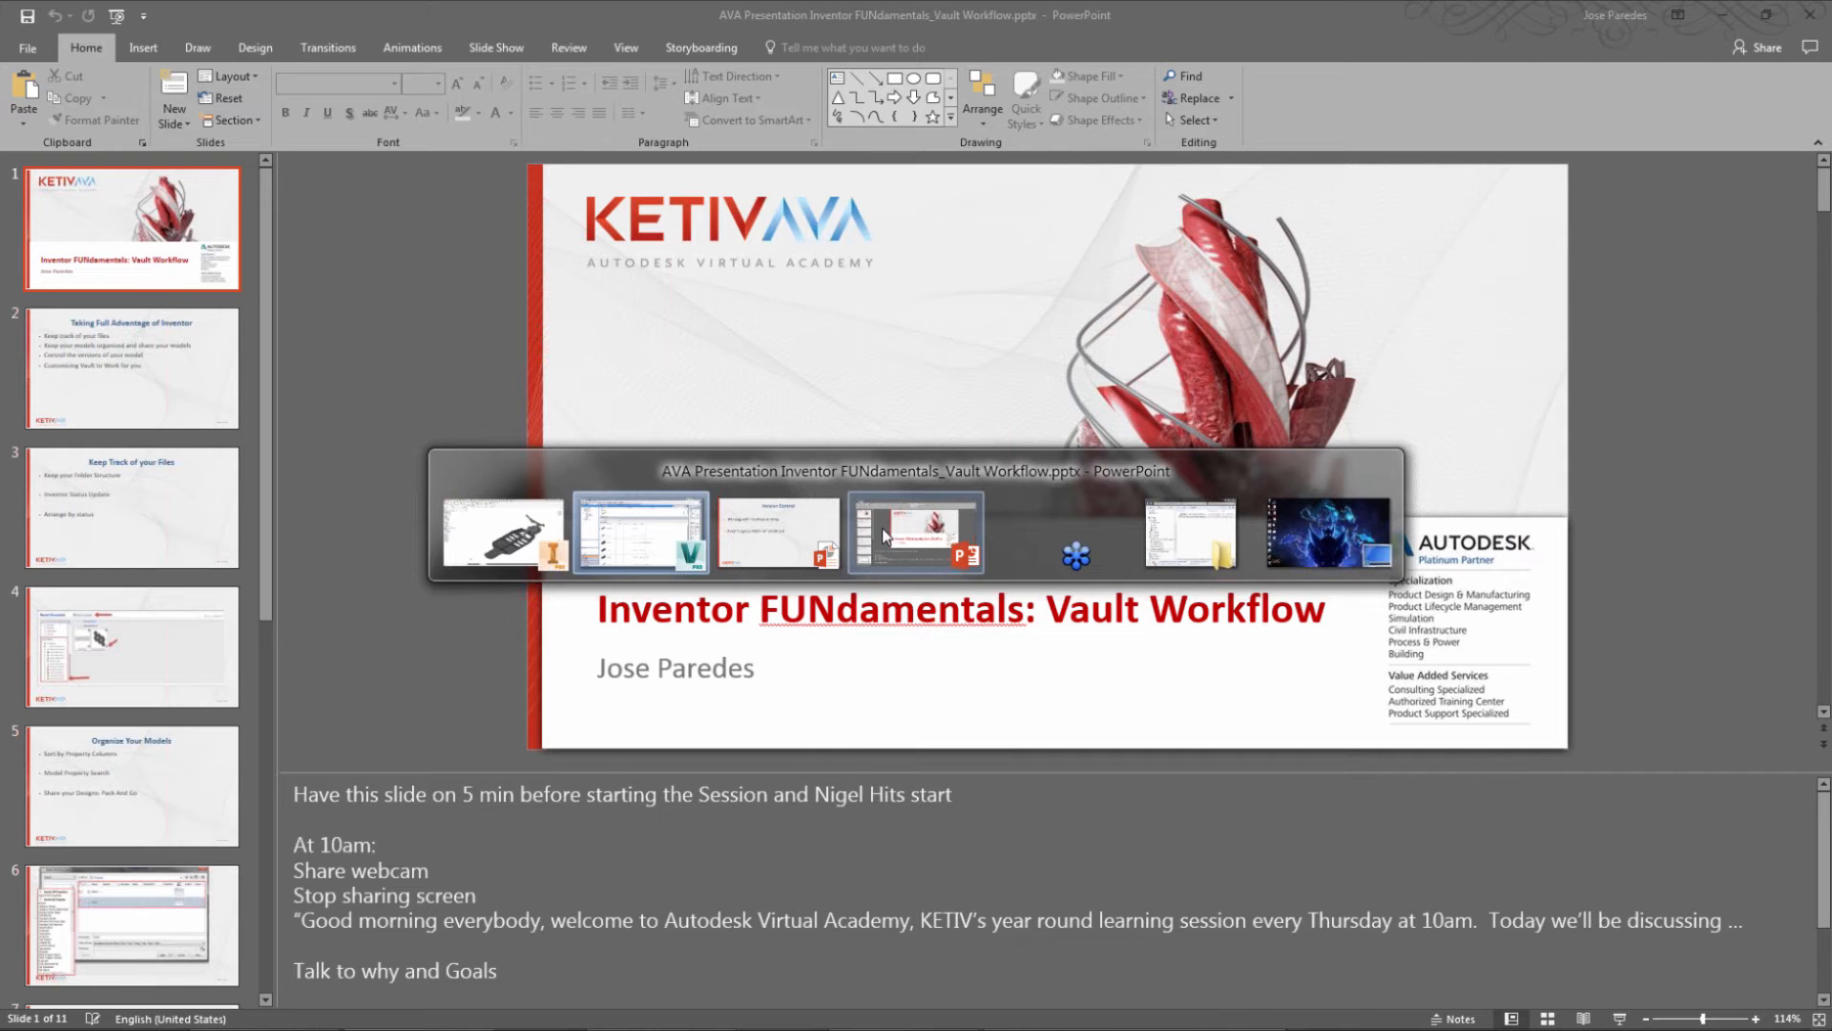
pyautogui.click(779, 532)
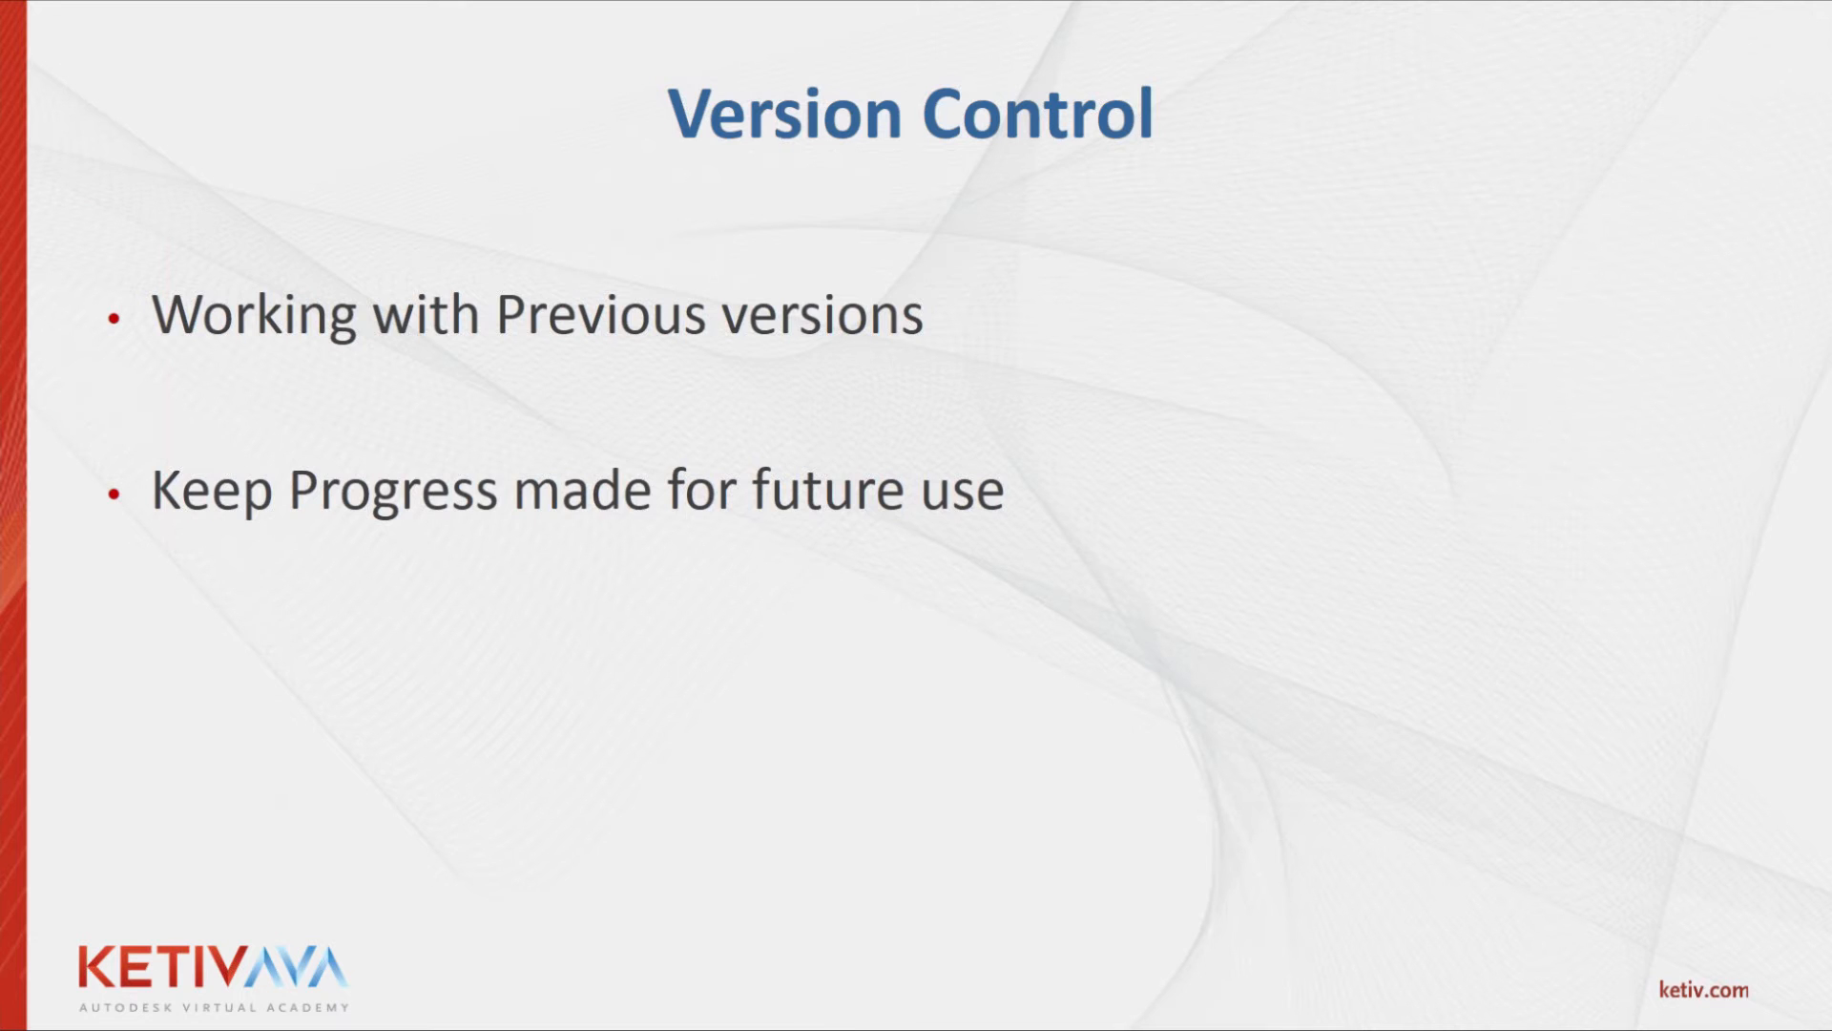
pyautogui.press('Right')
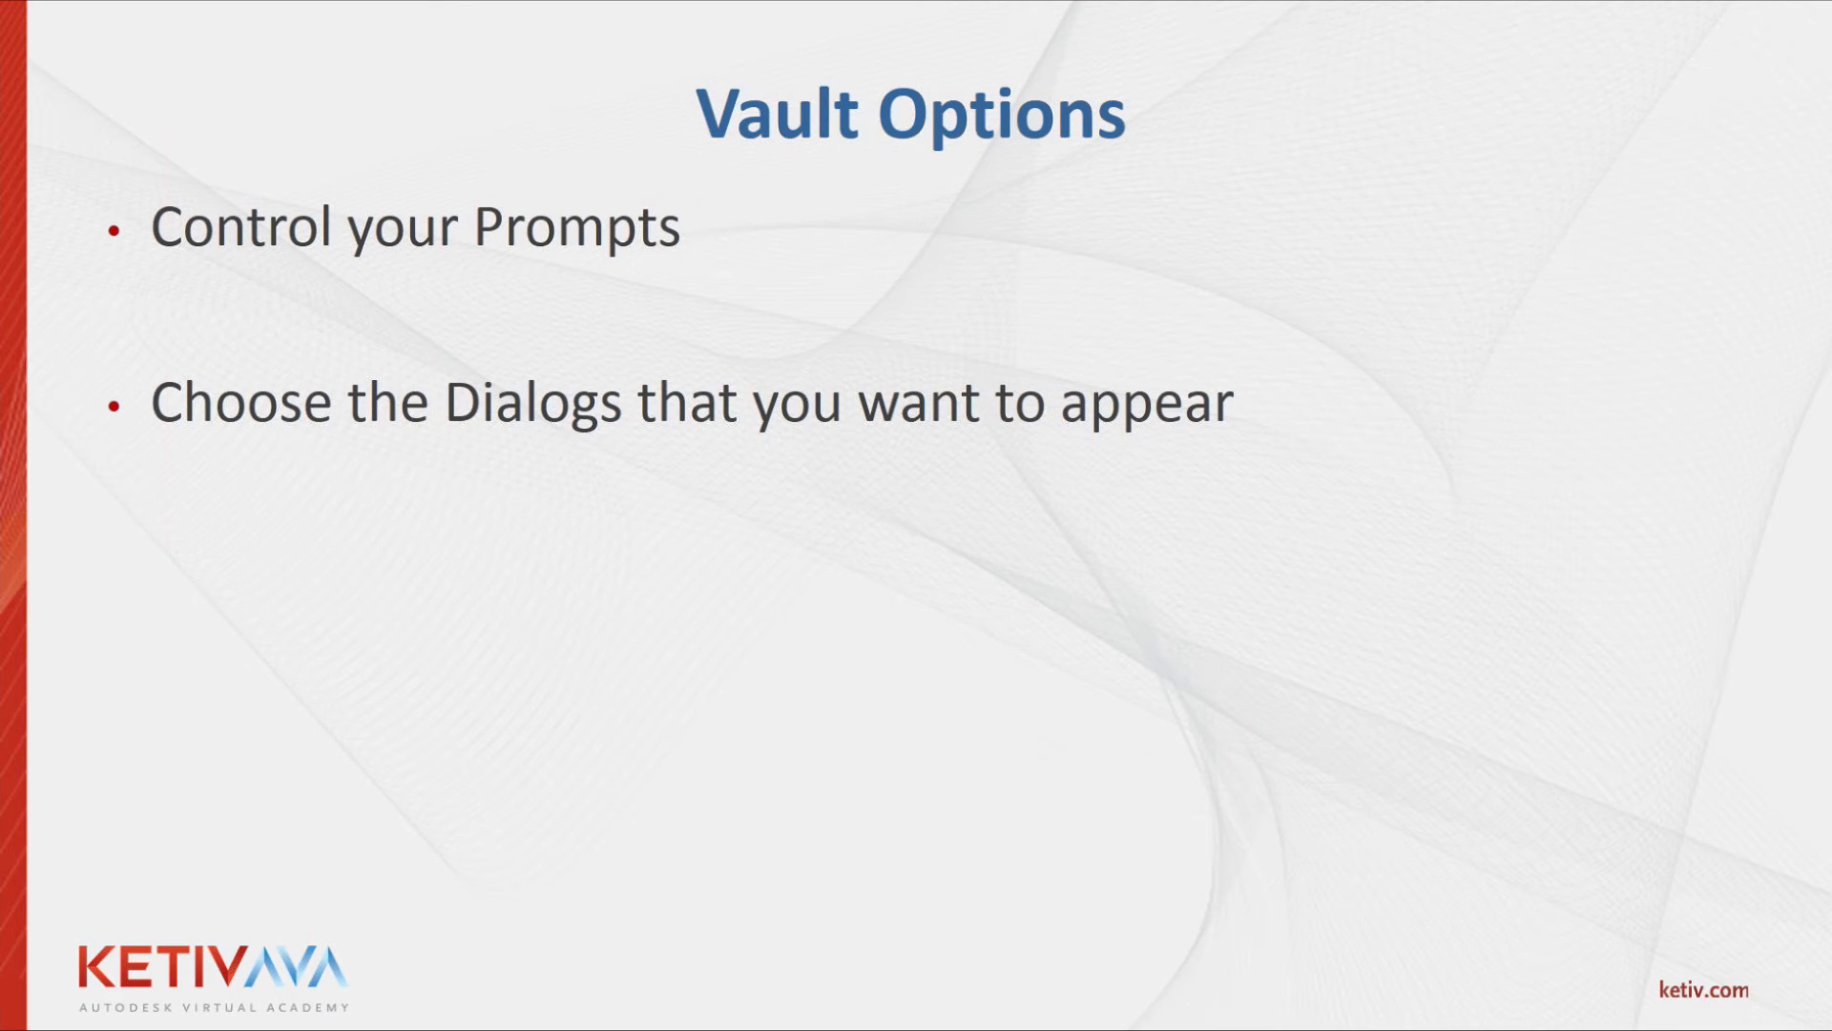
pyautogui.press('Right')
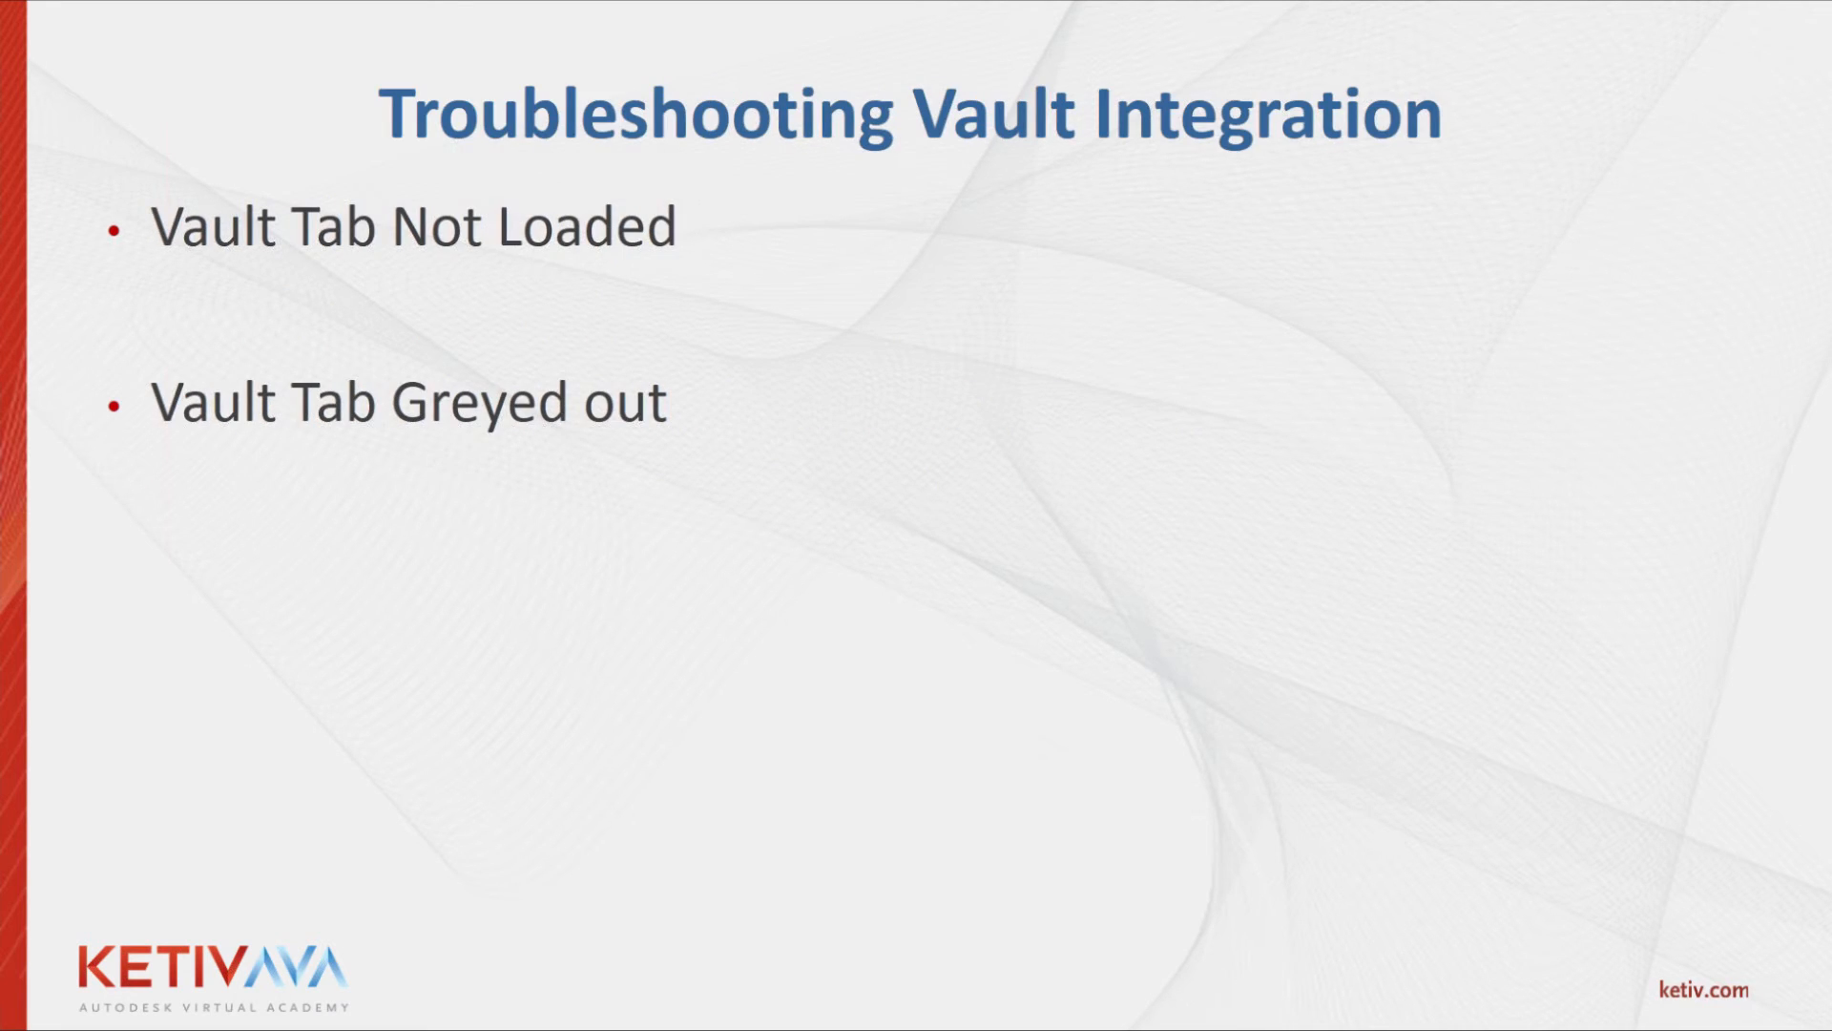